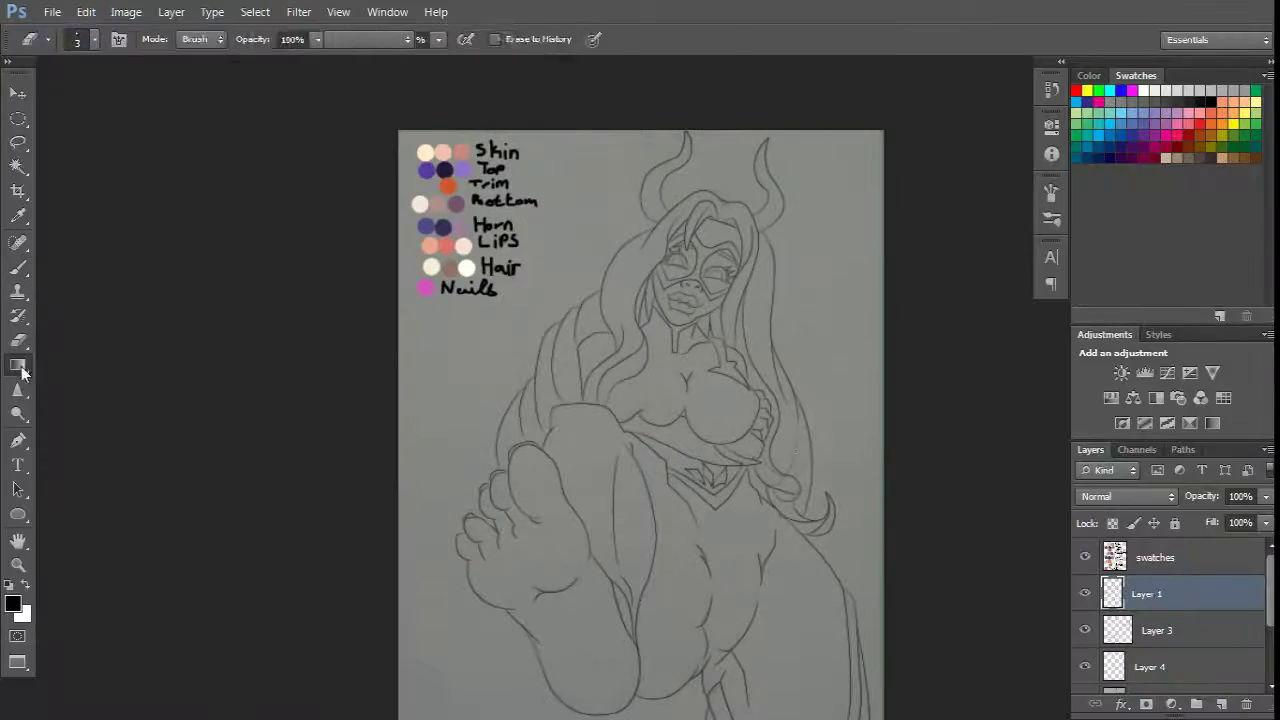
Step: Try selecting the face's skin areas with the Magic Wand, and merge Layer 3 with Layer 1
click(18, 166)
click(719, 234)
scroll(636, 328, up, 3)
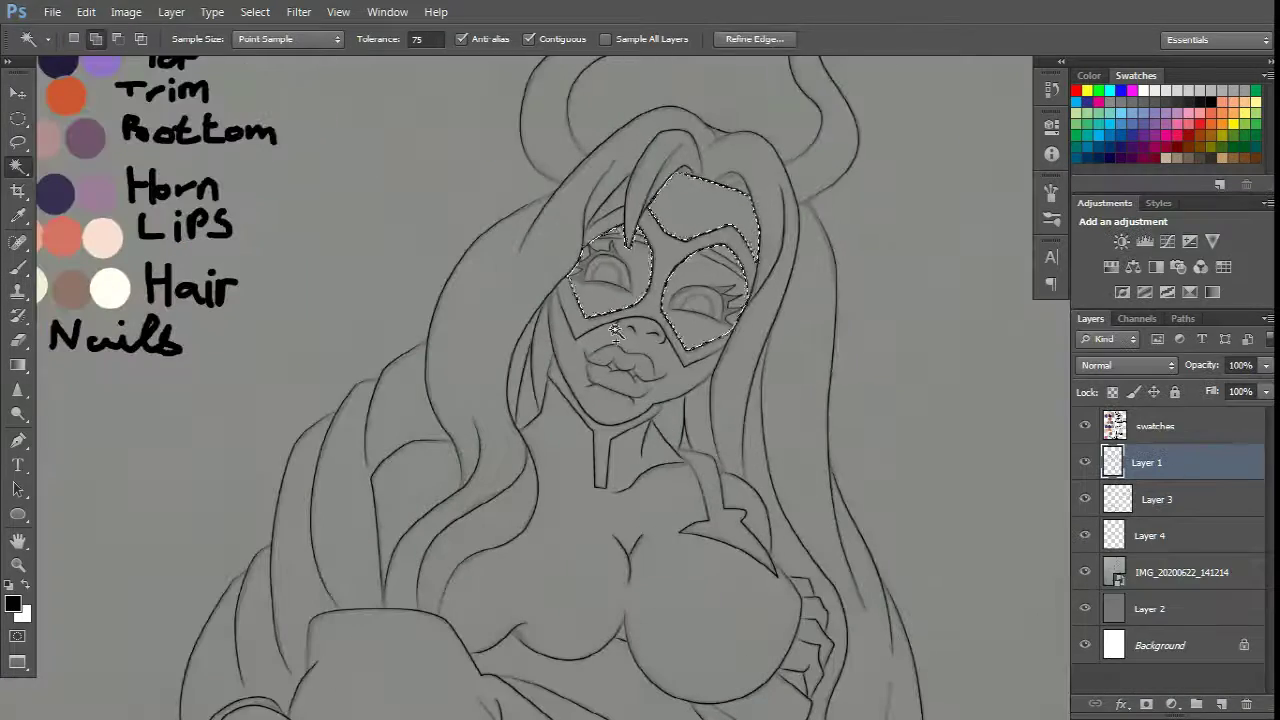
ctrl+click(1157, 499)
right_click(1157, 499)
click(1117, 457)
Step: Select the skin areas of the face, foot and fingers with the Magic Wand
scroll(641, 204, up, 2)
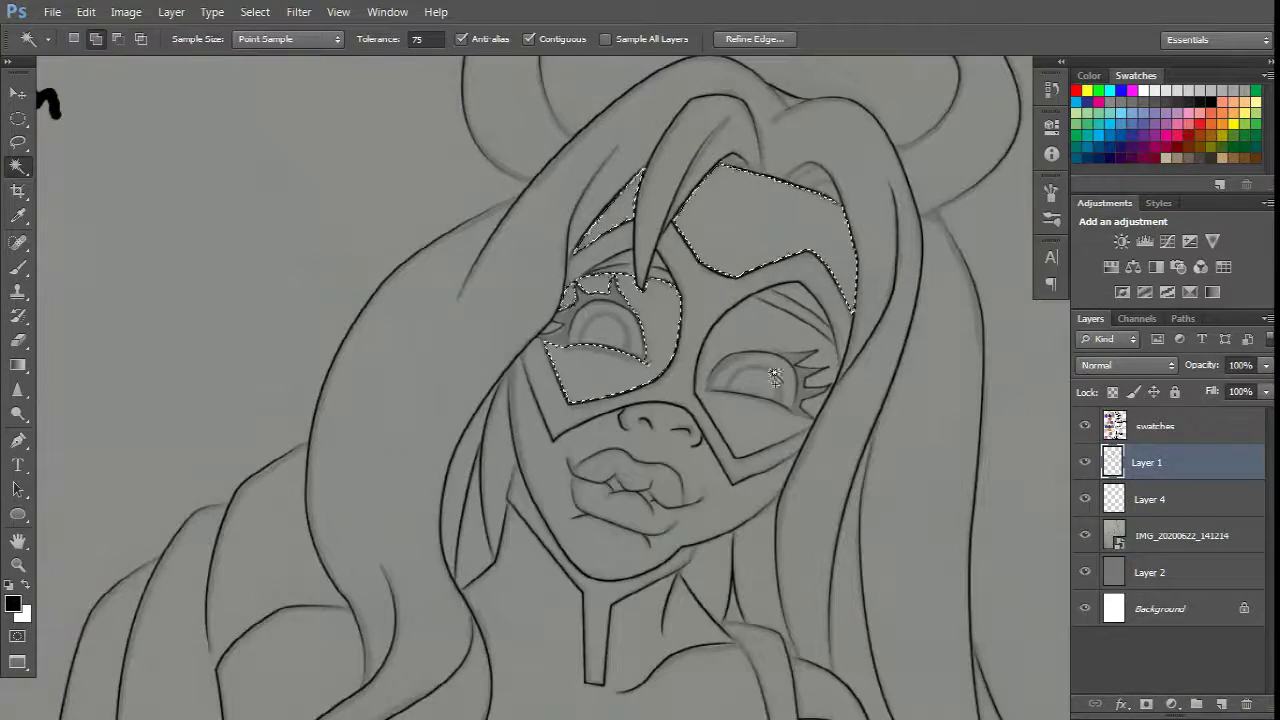
click(775, 375)
scroll(540, 390, down, 8)
scroll(540, 390, up, 4)
click(890, 365)
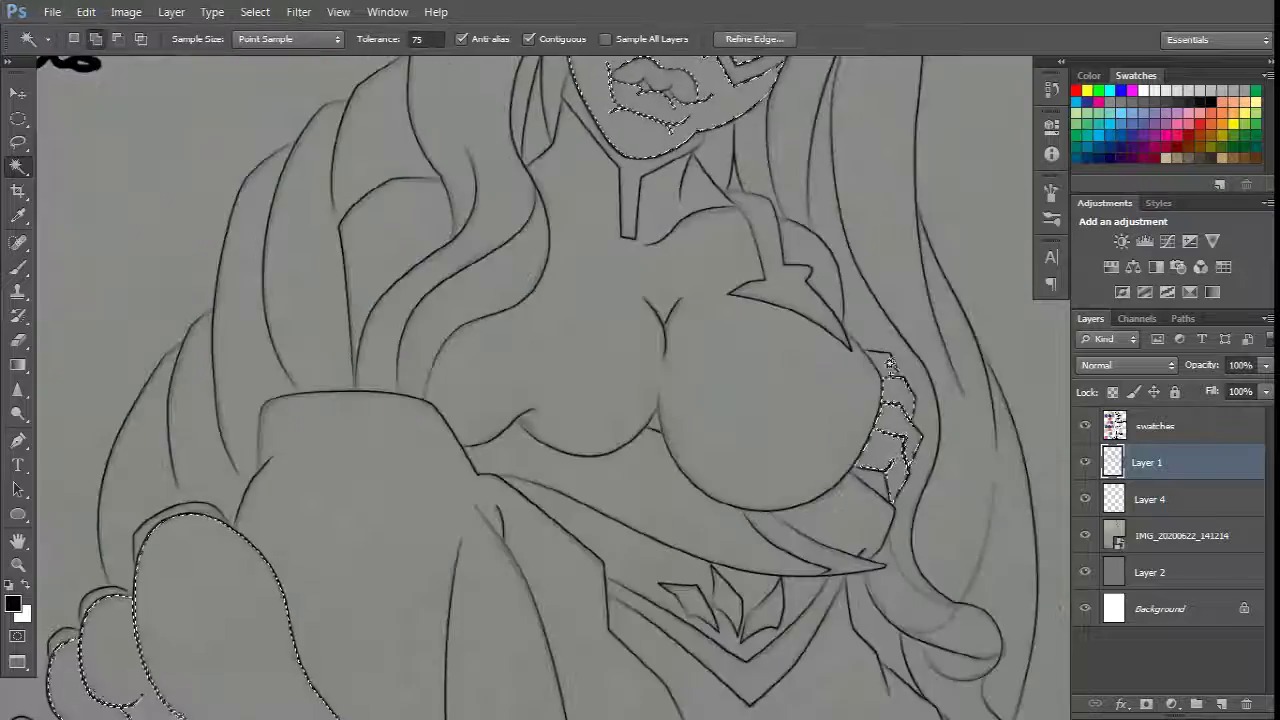
Step: Build a gradient from the Skin swatch colours and fill the selected skin areas with it on Layer 4
scroll(890, 365, down, 5)
key(g)
click(85, 39)
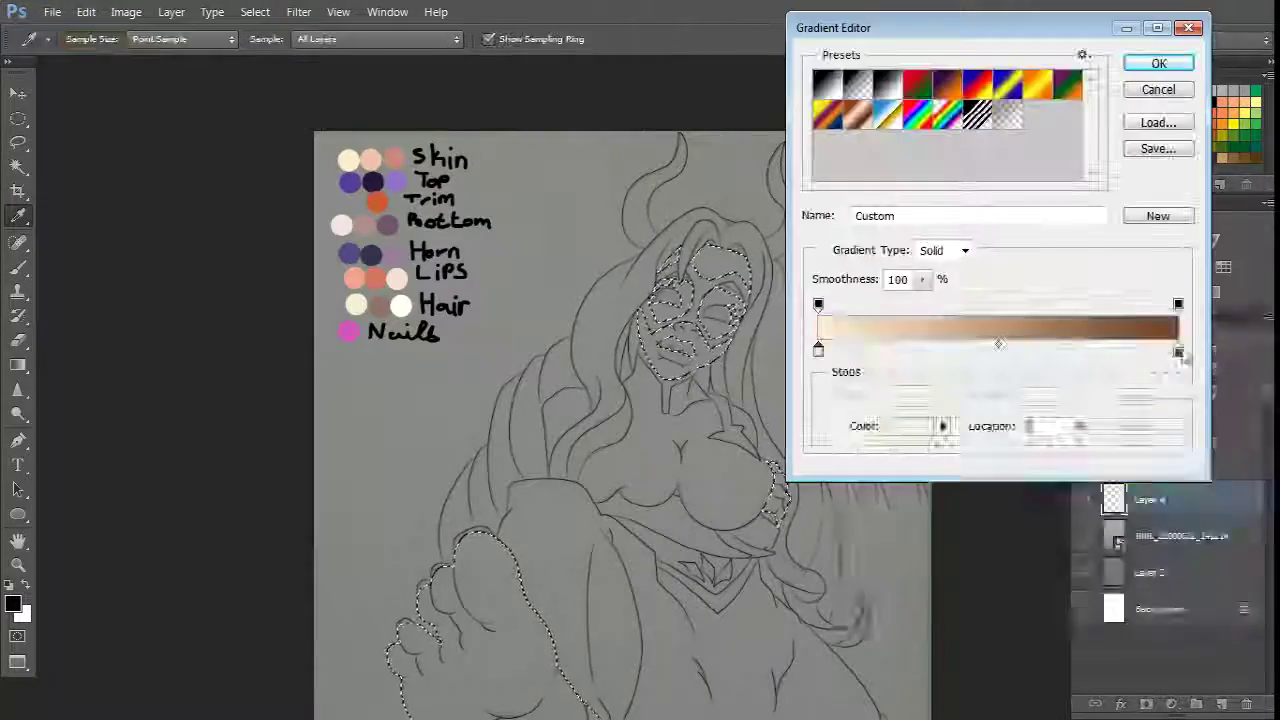
click(348, 160)
click(1158, 63)
scroll(826, 229, down, 2)
drag(826, 229, 757, 277)
scroll(678, 256, up, 4)
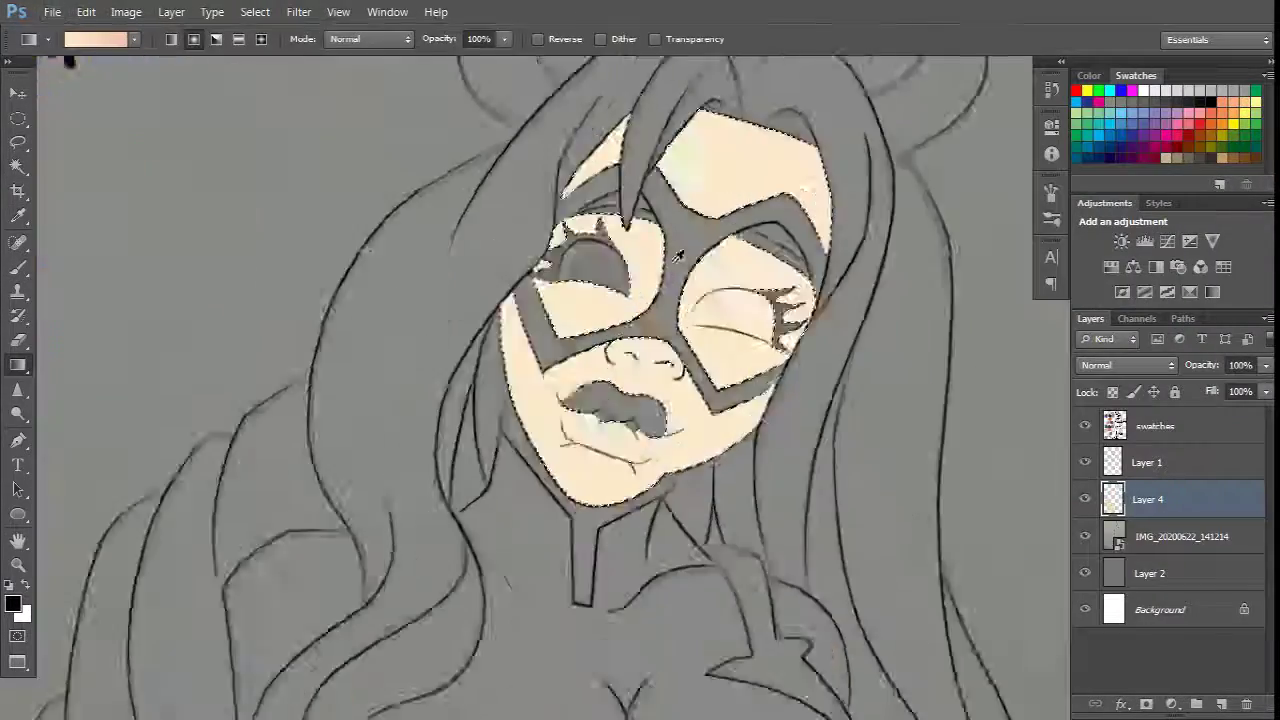
Step: Hide the IMG_20200622_141214 layer and select the unfilled areas above both eyes from the Layer 1 line art
key(w)
scroll(678, 256, up, 2)
click(1147, 462)
click(1085, 536)
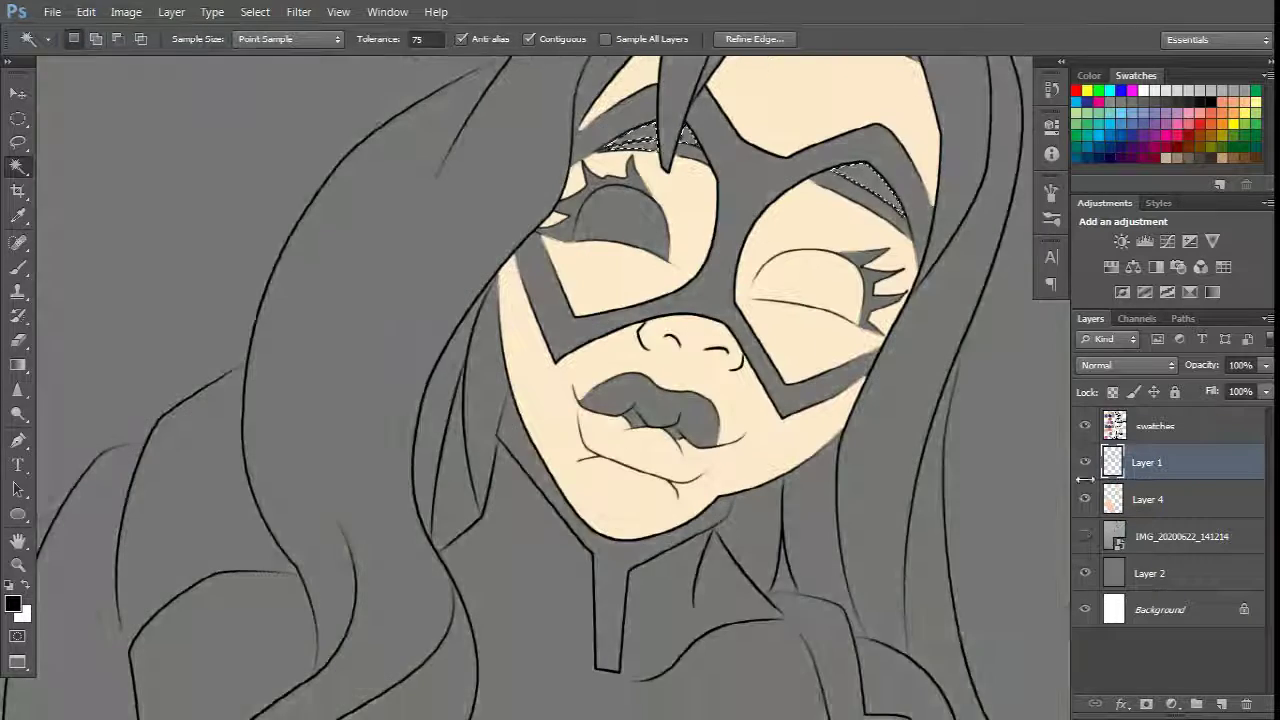
click(255, 12)
Step: Sample the cream skin tone and fill the unfilled areas above the eyes with the Paint Bucket on Layer 4
key(shift+g)
scroll(743, 366, down, 2)
key(alt+bracketleft)
scroll(350, 250, up, 5)
alt+click(350, 250)
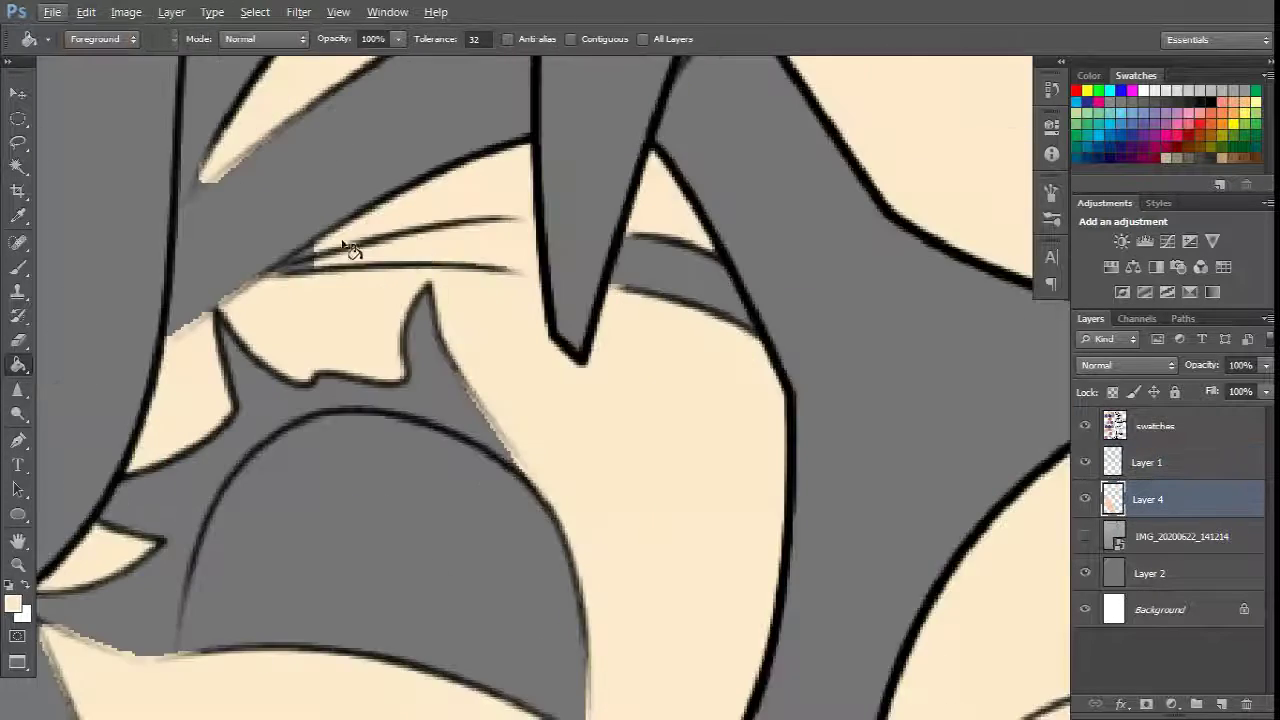
Step: Thicken and extend the black outlines of the eyebrow beside the pointed hair strand on Layer 1
key(b)
scroll(350, 250, up, 2)
click(1147, 462)
right_click(18, 267)
click(95, 39)
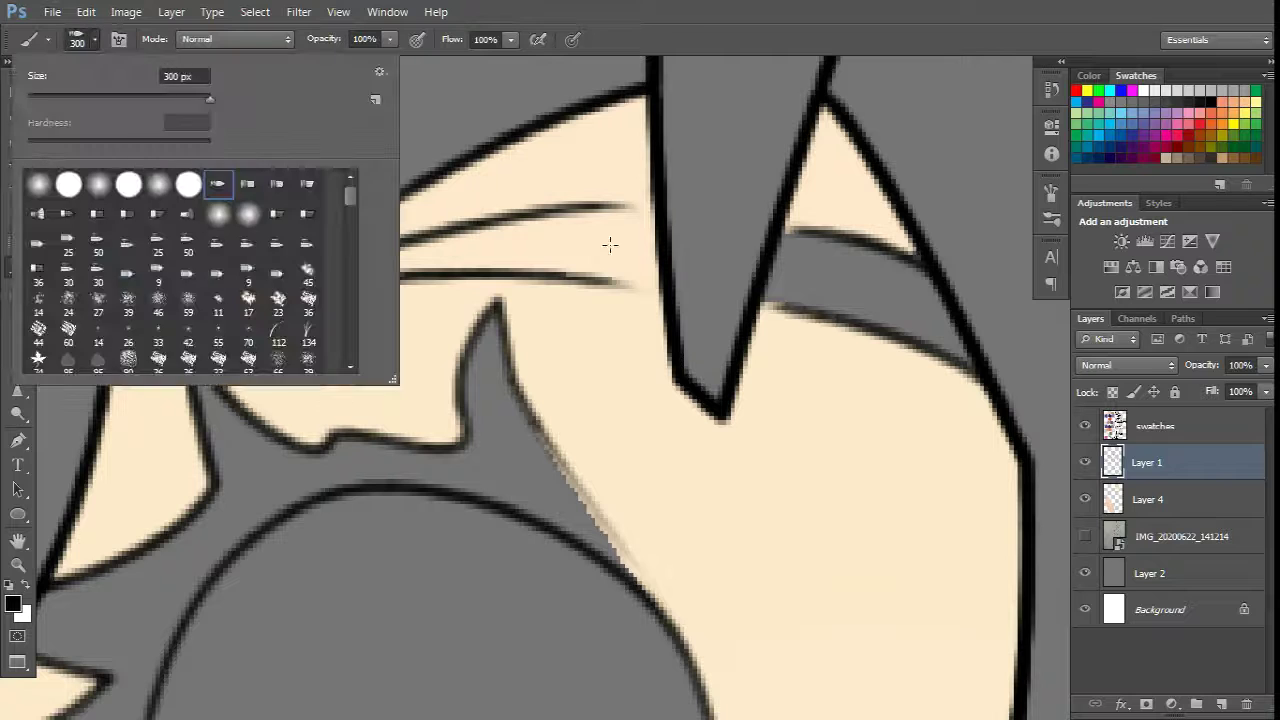
key(Escape)
Step: Outline the inside of that eyebrow with the Polygonal Lasso, delete its skin fill on Layer 4 and deselect
key(p)
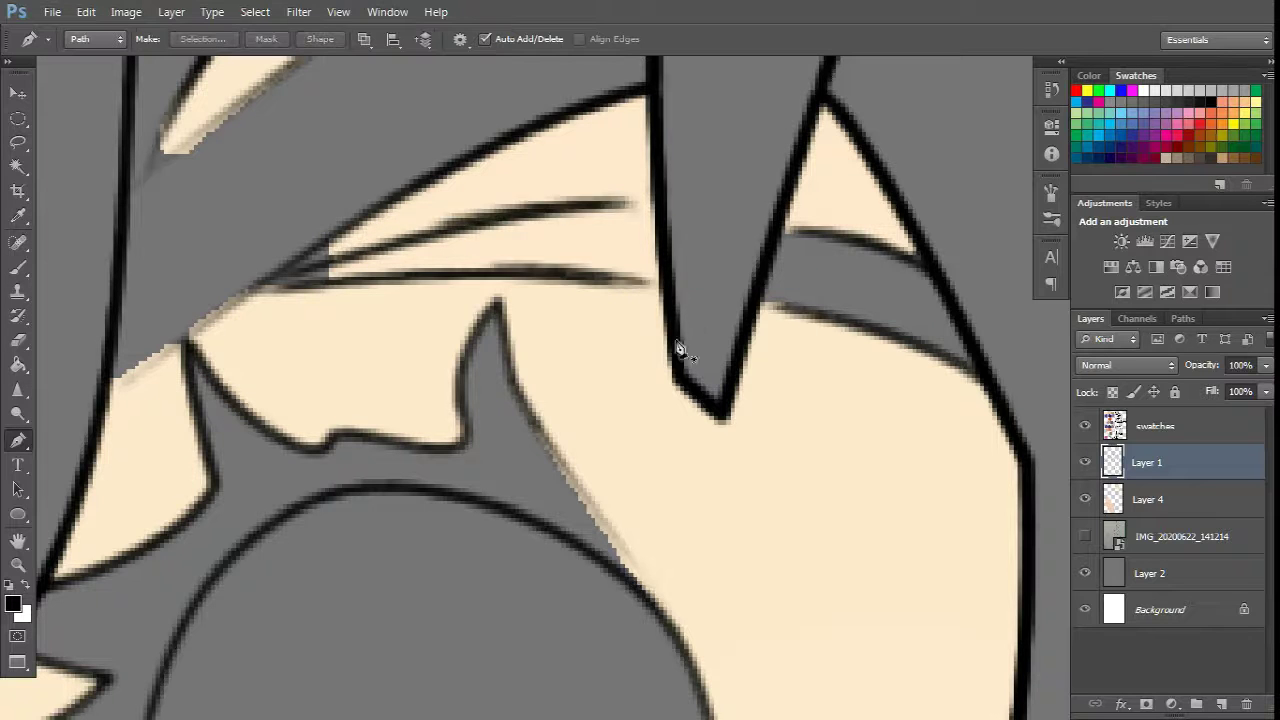
key(shift+l)
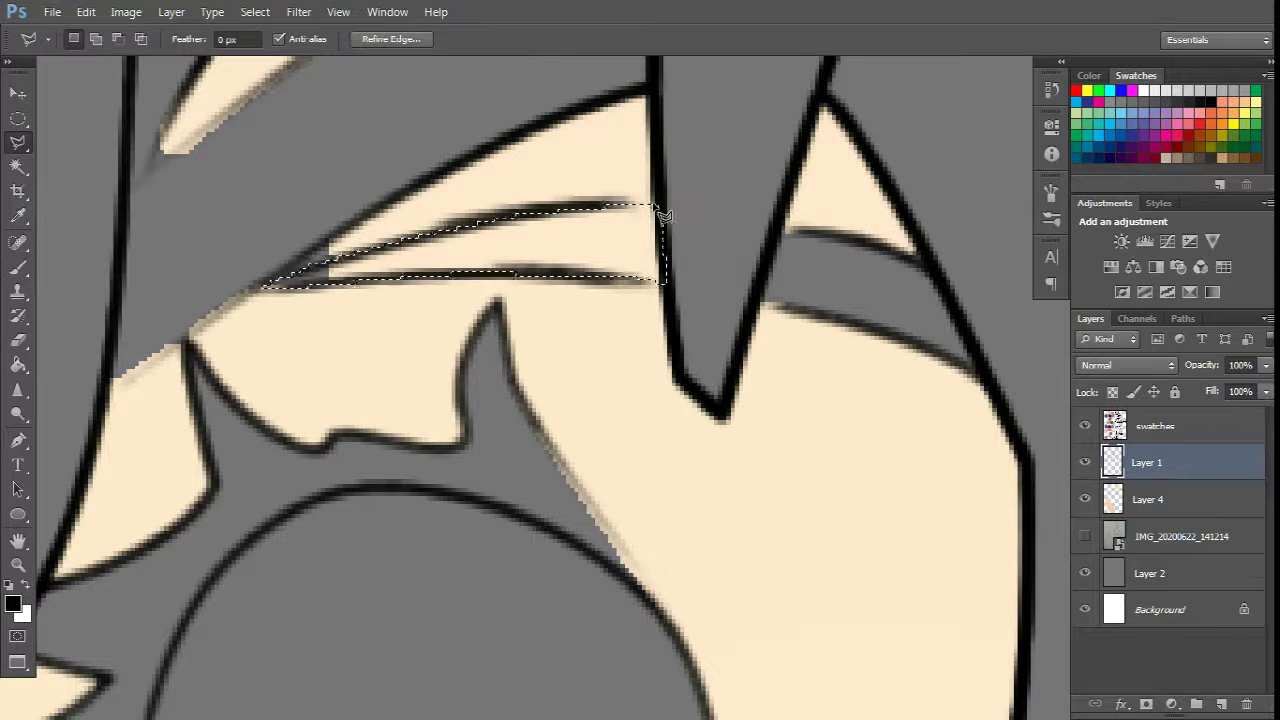
key(alt+[)
key(Delete)
key(ctrl+d)
scroll(527, 300, left, 5)
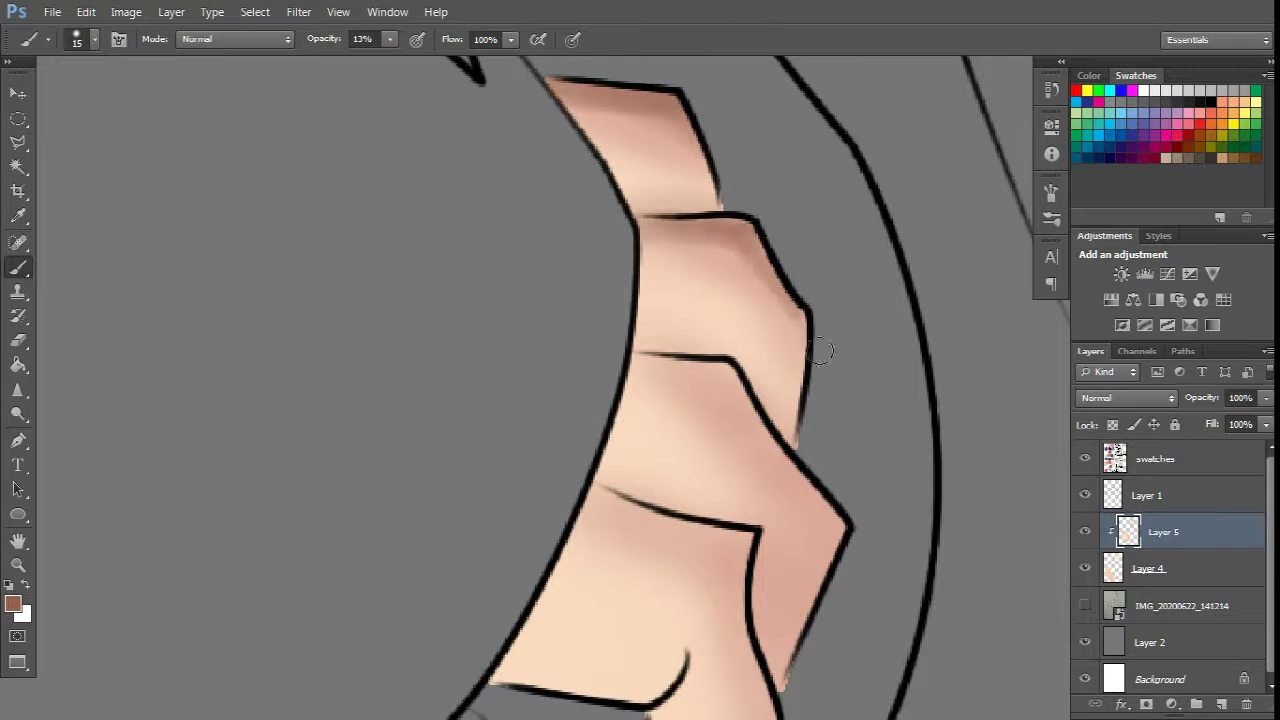
Step: Shade the upper and outer edges of the fingers with a brown skin tone on Layer 5 at 13% brush opacity
scroll(792, 271, down, 2)
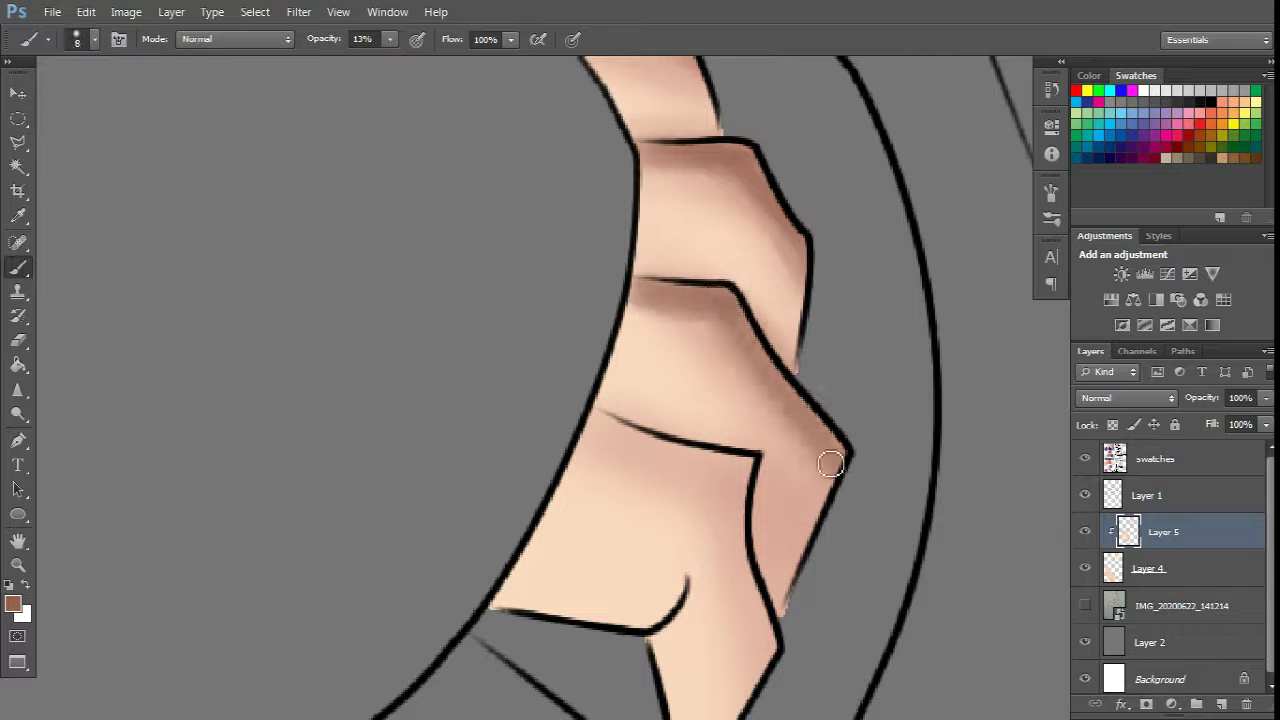
scroll(830, 463, down, 3)
key(bracketright)
drag(690, 368, 578, 327)
drag(760, 578, 800, 557)
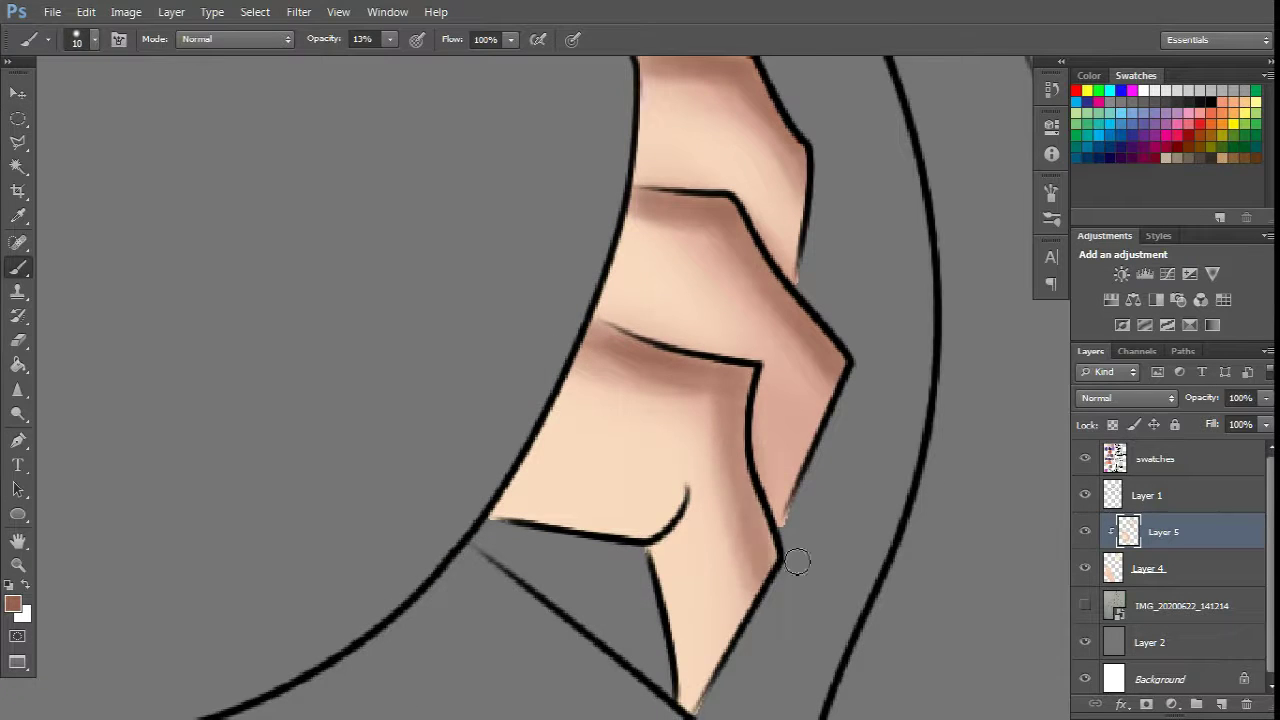
Step: Shade the crease, lower edge and inner side of the lowest finger with small soft brush strokes
scroll(800, 557, down, 3)
key(bracketleft)
key(bracketleft)
drag(690, 380, 627, 432)
drag(449, 418, 655, 440)
scroll(670, 413, down, 2)
key(bracketright)
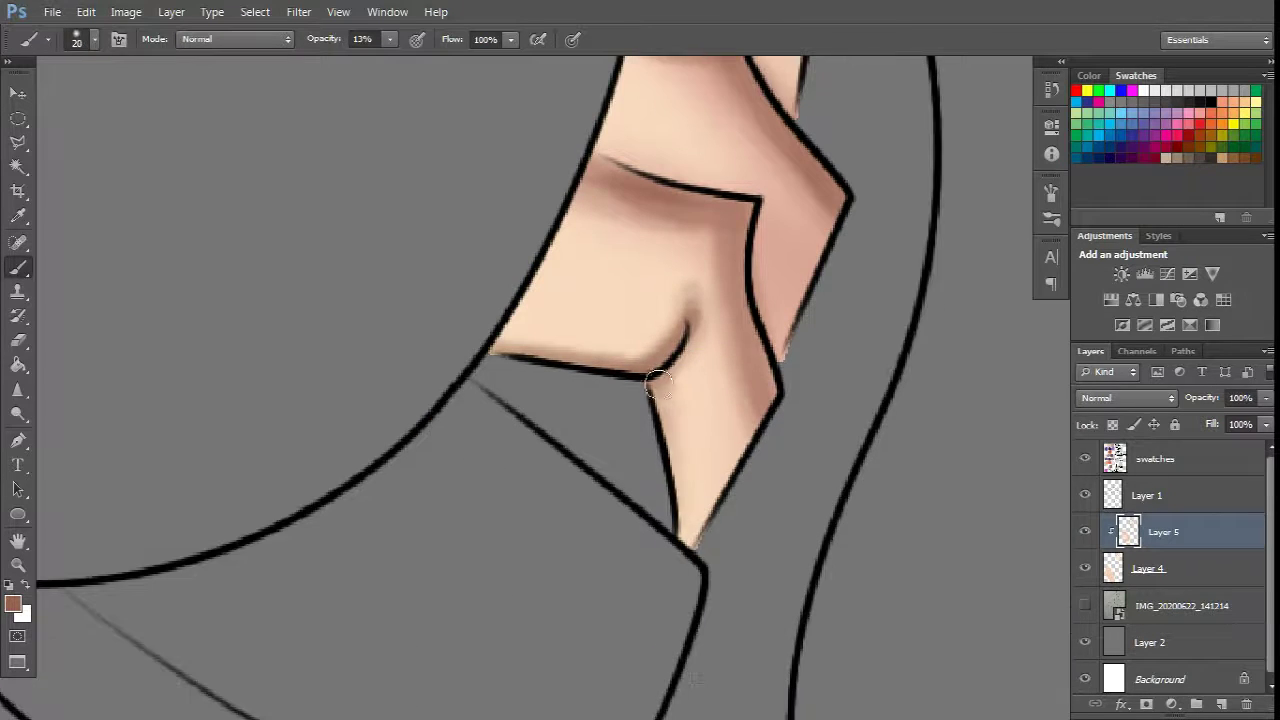
drag(655, 385, 690, 545)
Step: Tint the nose and surrounding face areas pale pink on Layer 5 with a soft brush of about 175 px
scroll(671, 393, down, 5)
scroll(594, 337, down, 3)
scroll(594, 337, up, 3)
key(bracketright)
key(bracketright)
key(bracketright)
key(bracketright)
key(bracketright)
key(bracketright)
key(bracketright)
key(bracketright)
key(bracketright)
key(bracketright)
key(bracketright)
key(bracketright)
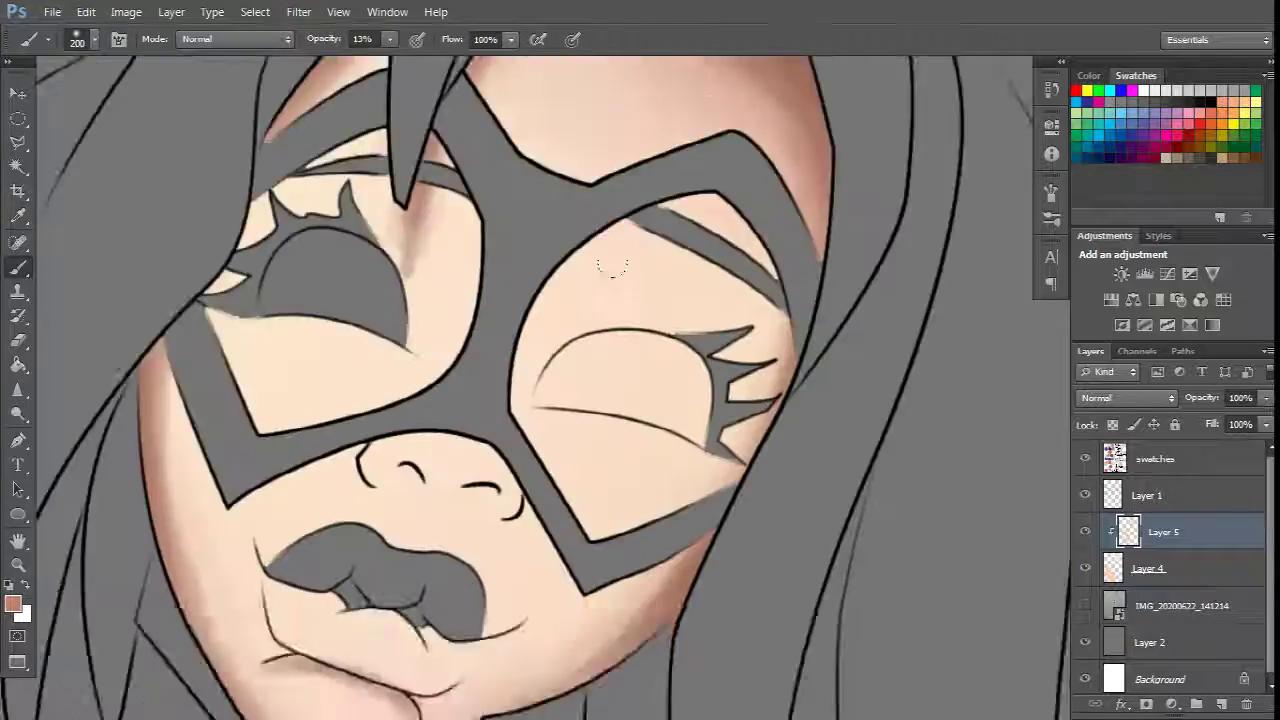
scroll(613, 265, up, 5)
key(i)
click(13, 604)
click(920, 371)
key(Return)
key(b)
scroll(640, 360, down, 5)
key(bracketleft)
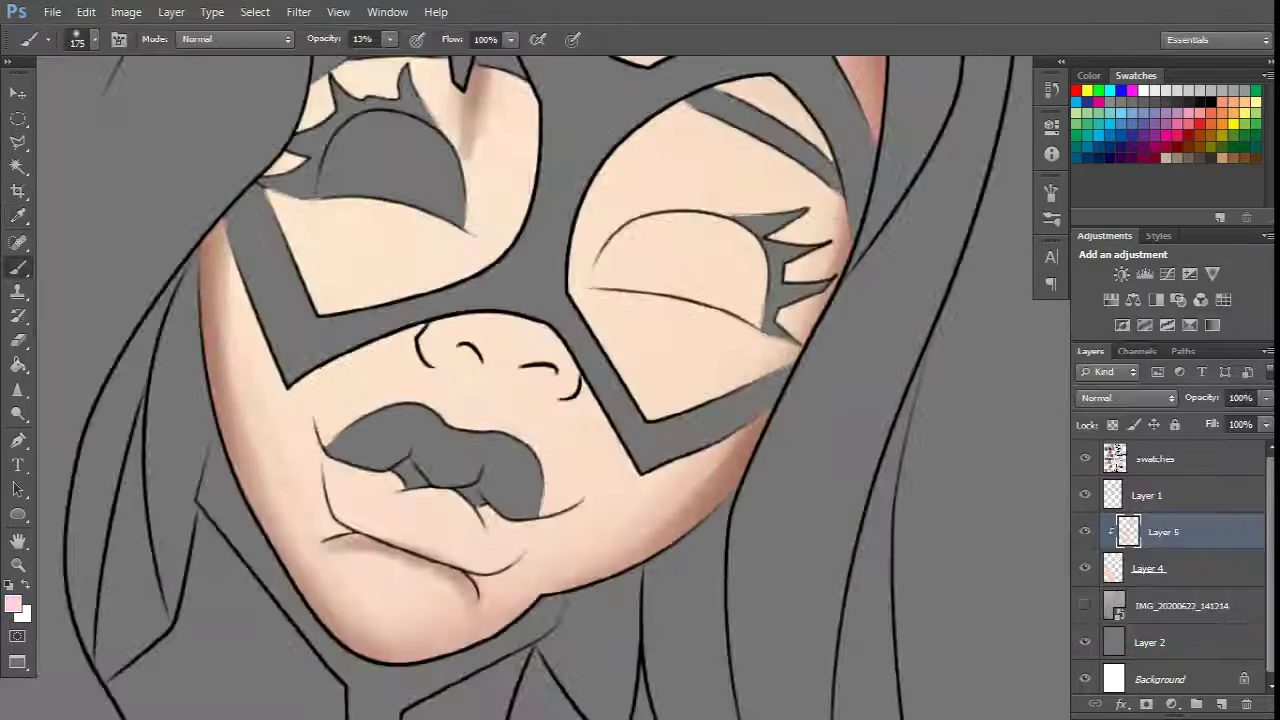
scroll(600, 360, up, 2)
scroll(600, 360, down, 1)
Step: Set the brush to 15 px and shade the nose below the mask and around its tip with brown skin tone
right_click(586, 357)
text(15)
key(Return)
scroll(601, 320, down, 3)
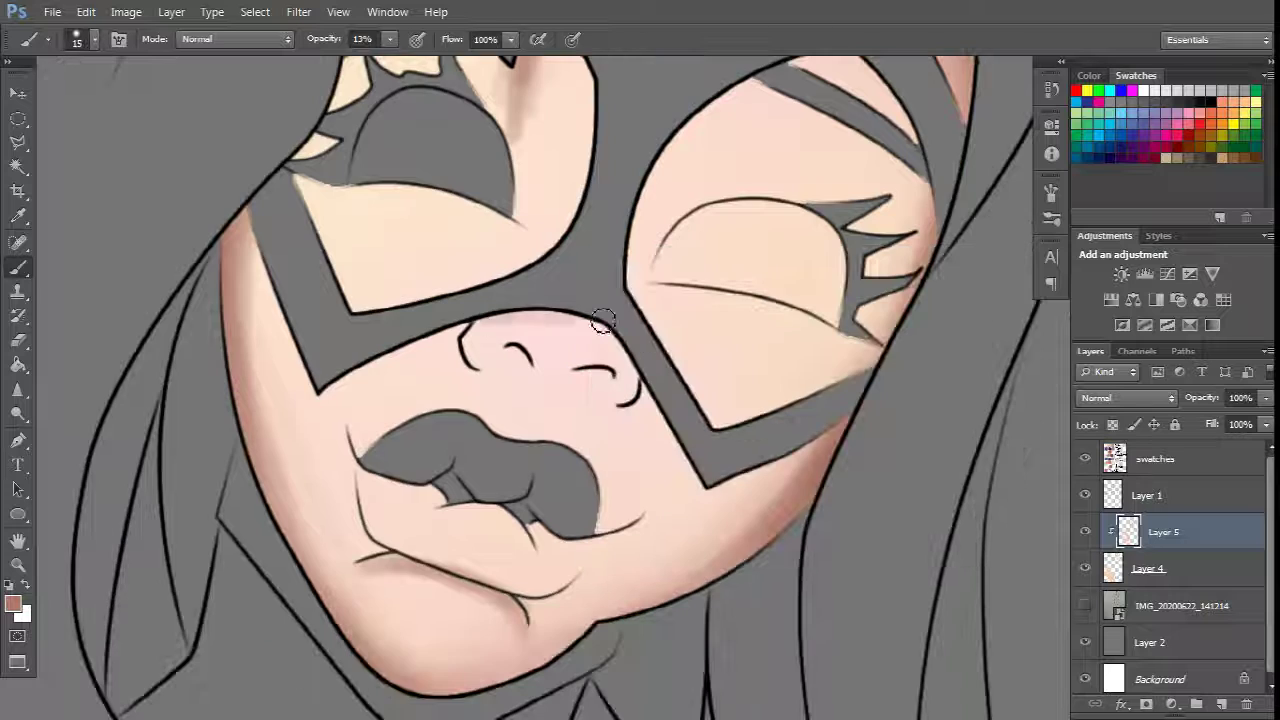
drag(480, 324, 544, 324)
scroll(540, 323, down, 2)
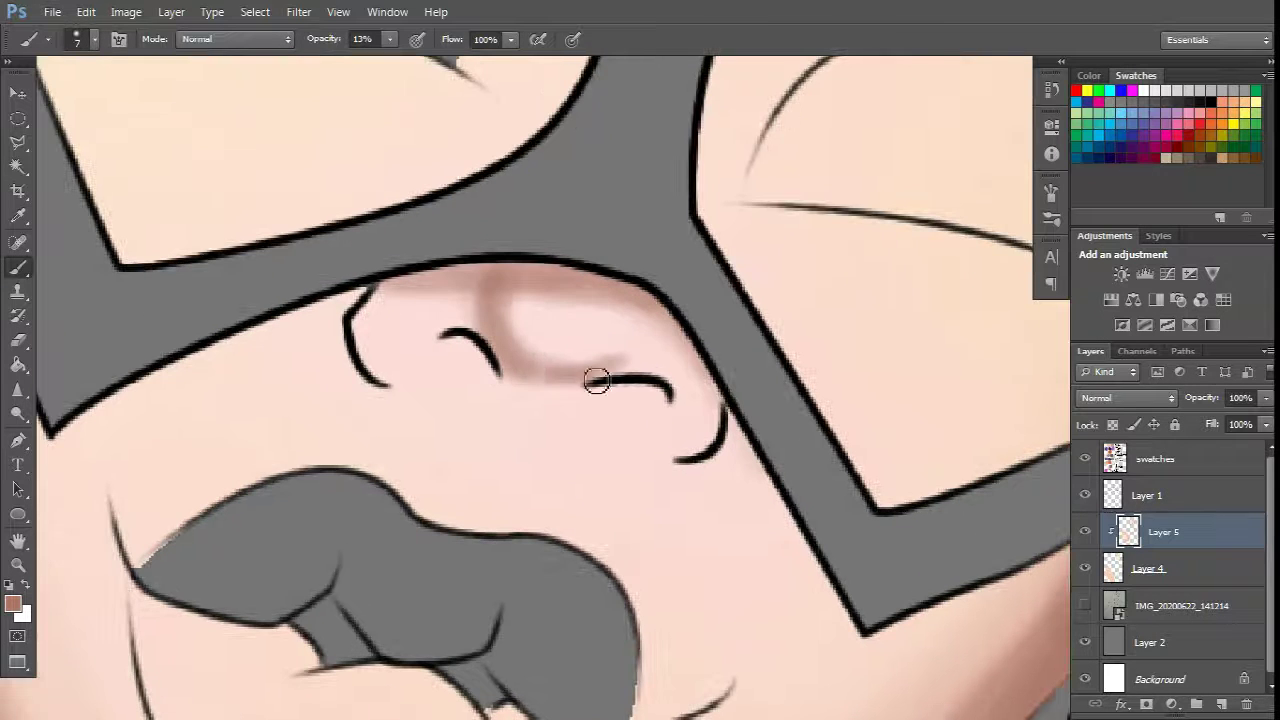
Step: Shade the cheeks along the lower edges of the mask and around the side of the nose
scroll(600, 287, down, 3)
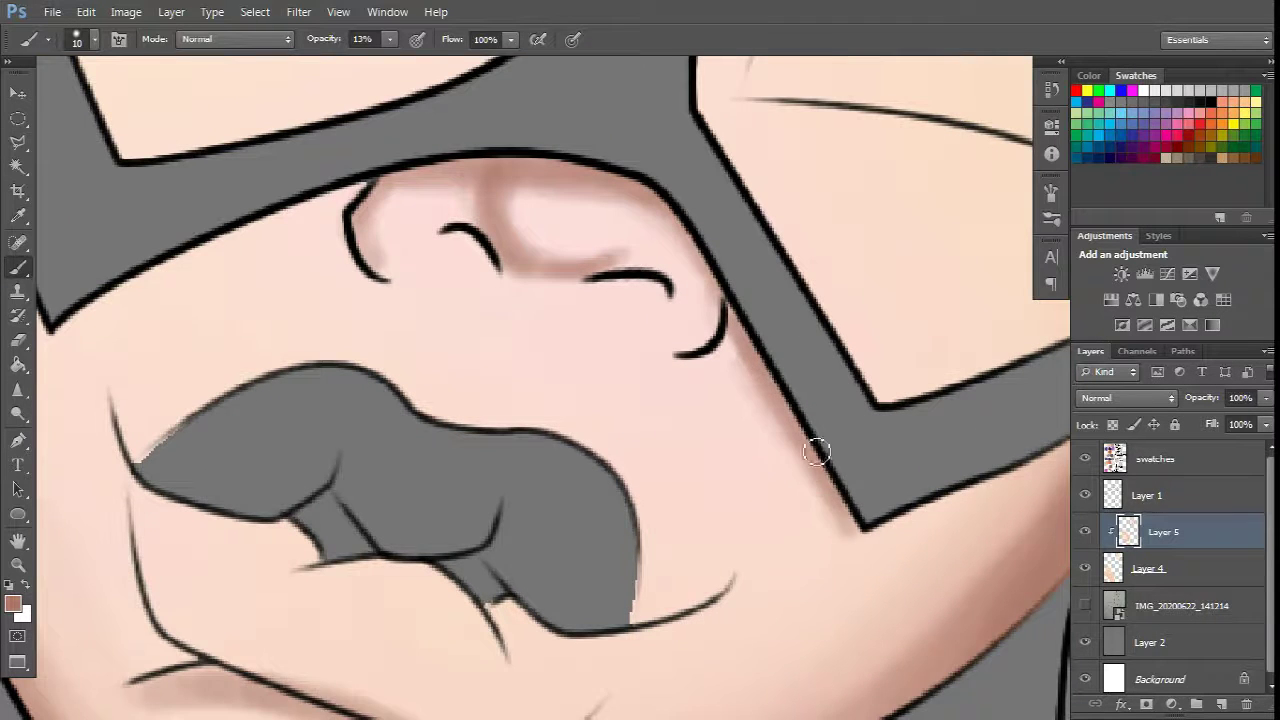
scroll(243, 263, up, 2)
scroll(365, 378, left, 5)
key(bracketright)
key(bracketright)
key(bracketright)
scroll(704, 202, down, 3)
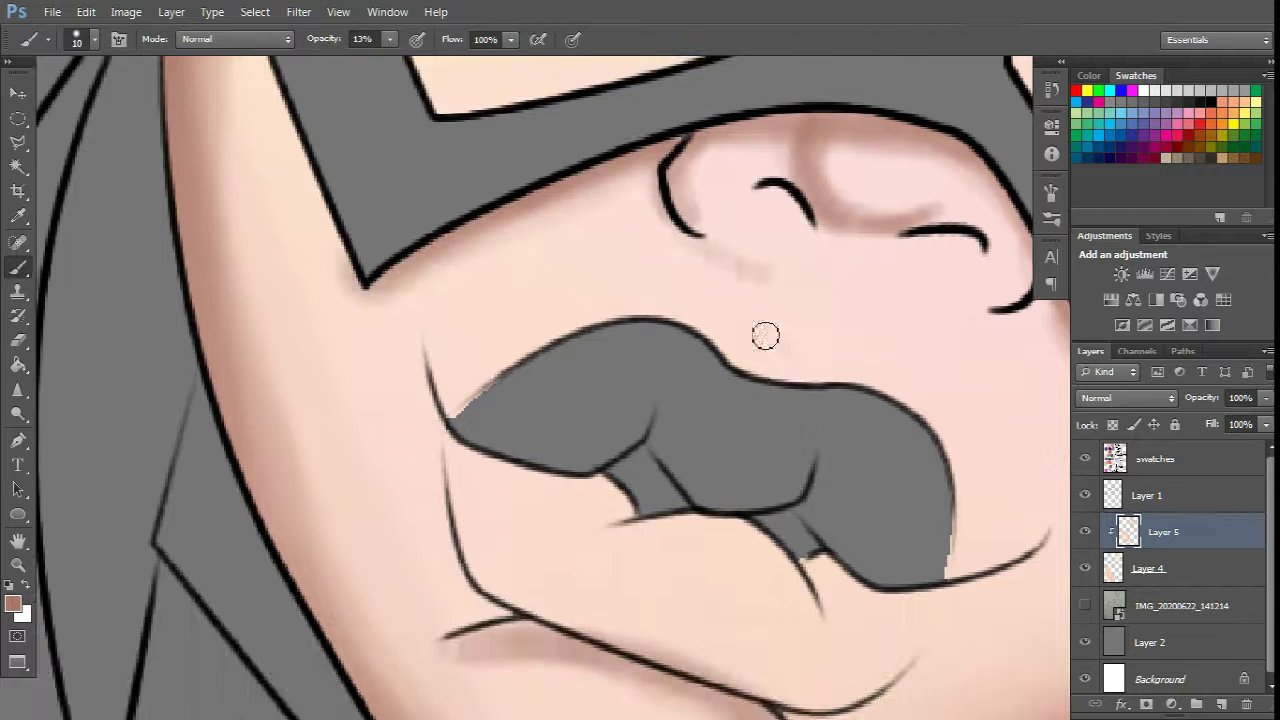
Step: Shade the groove between nose and upper lip and the skin beside both nostrils
drag(766, 334, 789, 254)
scroll(789, 254, up, 2)
key(bracketright)
drag(949, 211, 1030, 360)
scroll(700, 220, down, 4)
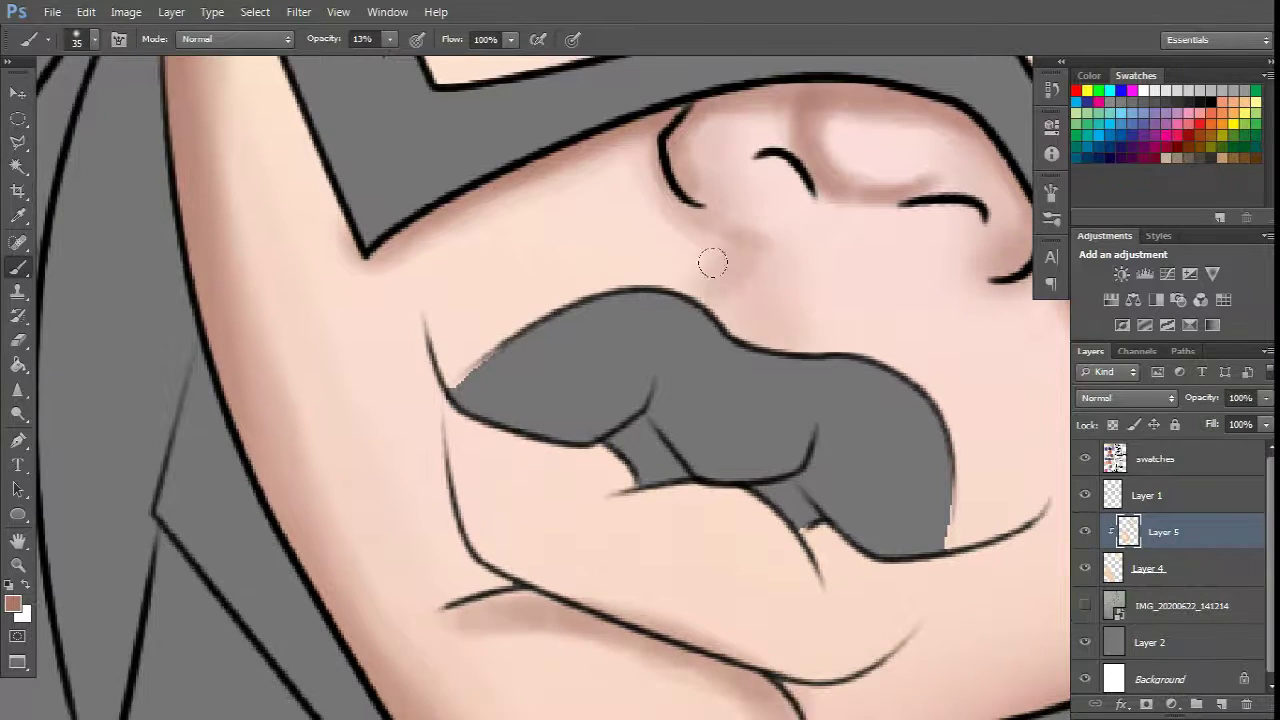
scroll(878, 444, up, 3)
key(bracketleft)
key(bracketleft)
key(bracketleft)
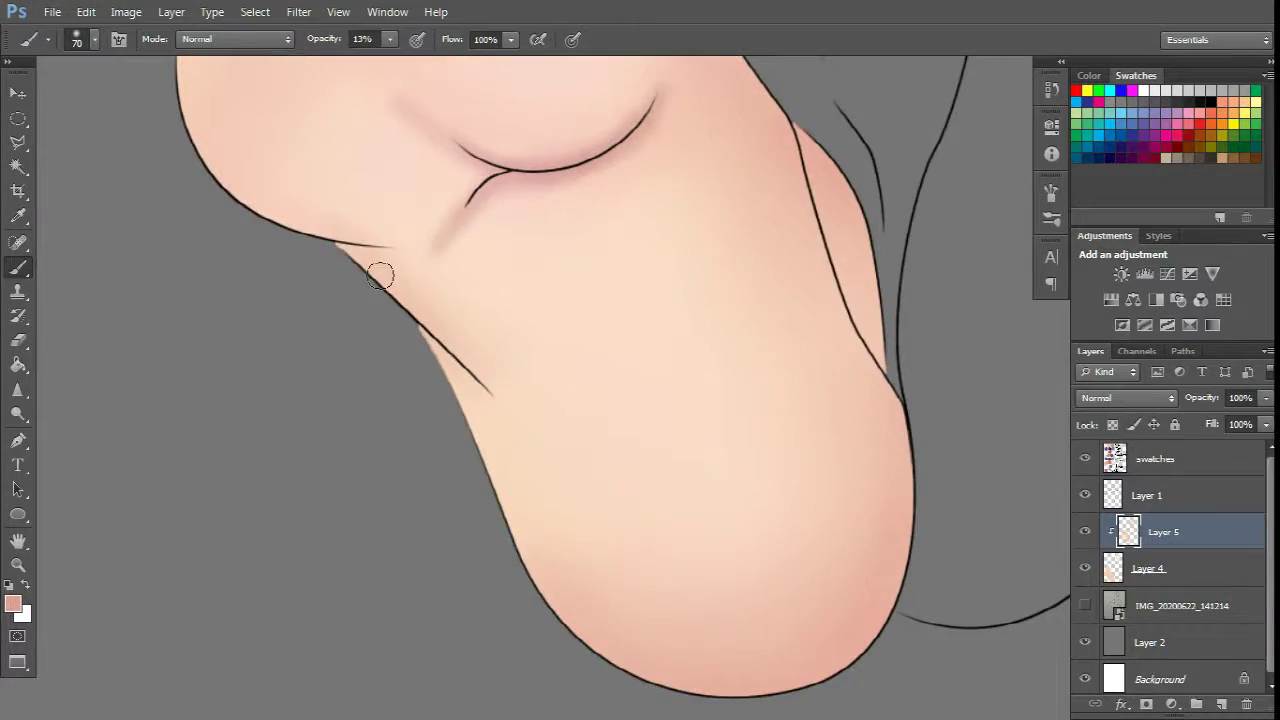
Step: Shade the sole and the toe edges of the foot with a soft salmon skin tone on Layer 5
scroll(380, 276, down, 3)
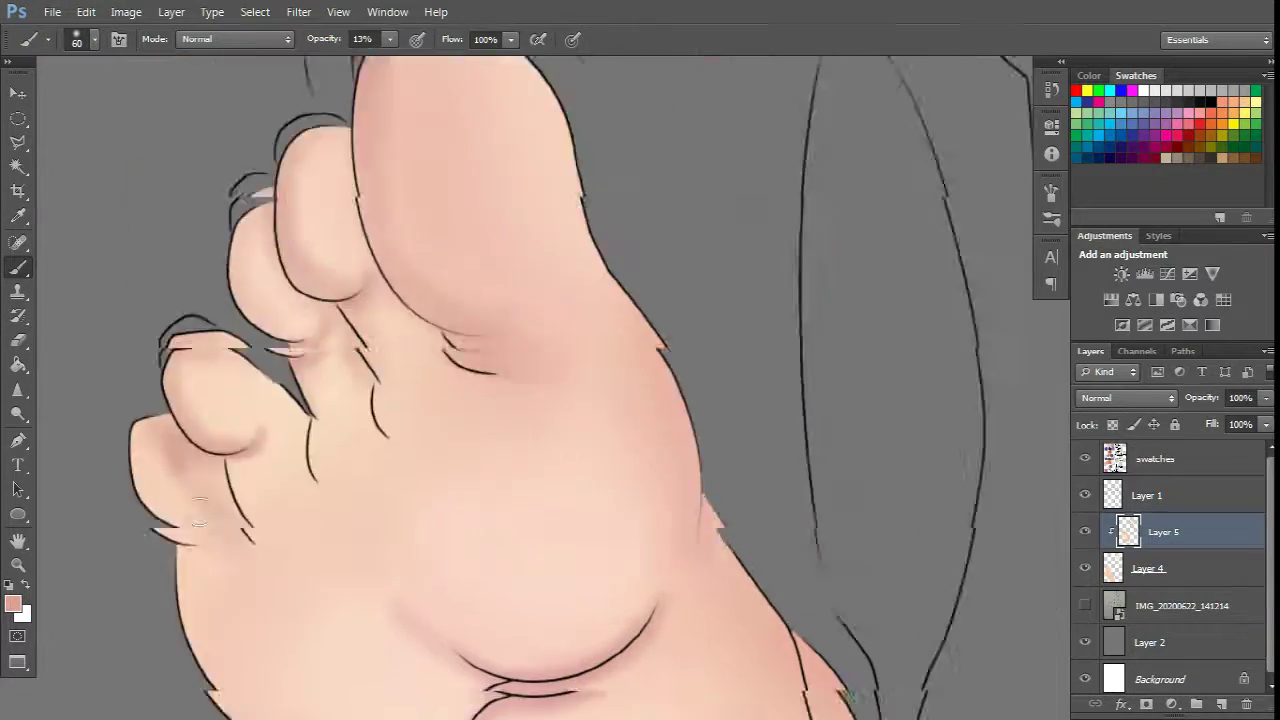
scroll(400, 290, down, 3)
scroll(511, 331, up, 2)
scroll(690, 255, up, 4)
key(bracketleft)
scroll(690, 255, down, 10)
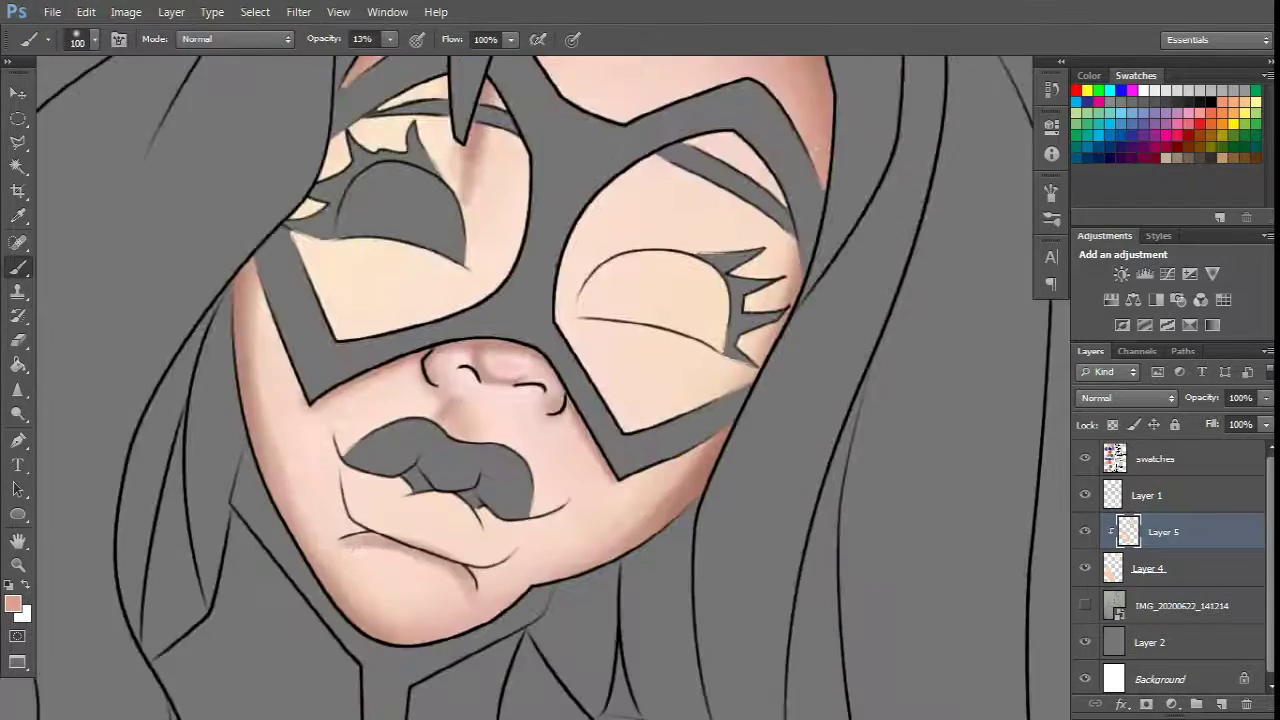
Step: Blend a pale pink tone into the foot using a large soft brush, and merge Layer 6 down into Layer 5
scroll(623, 534, down, 2)
click(12, 603)
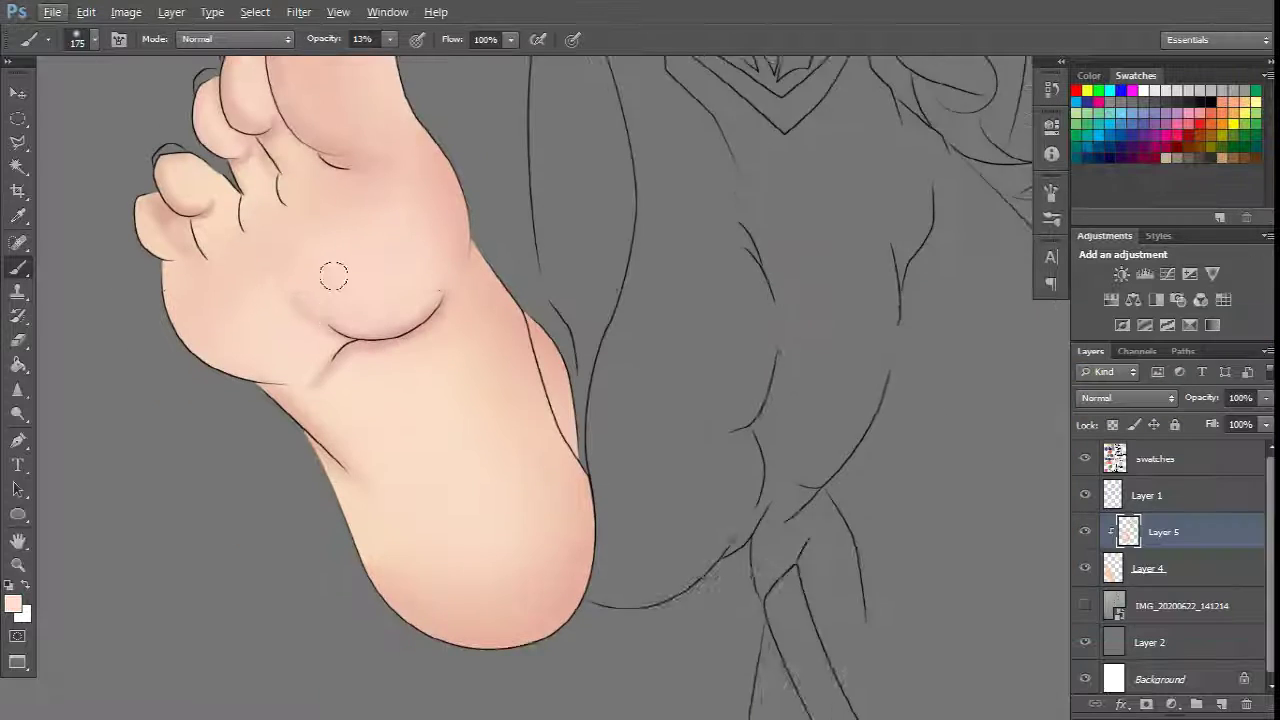
scroll(366, 243, up, 2)
scroll(928, 449, up, 2)
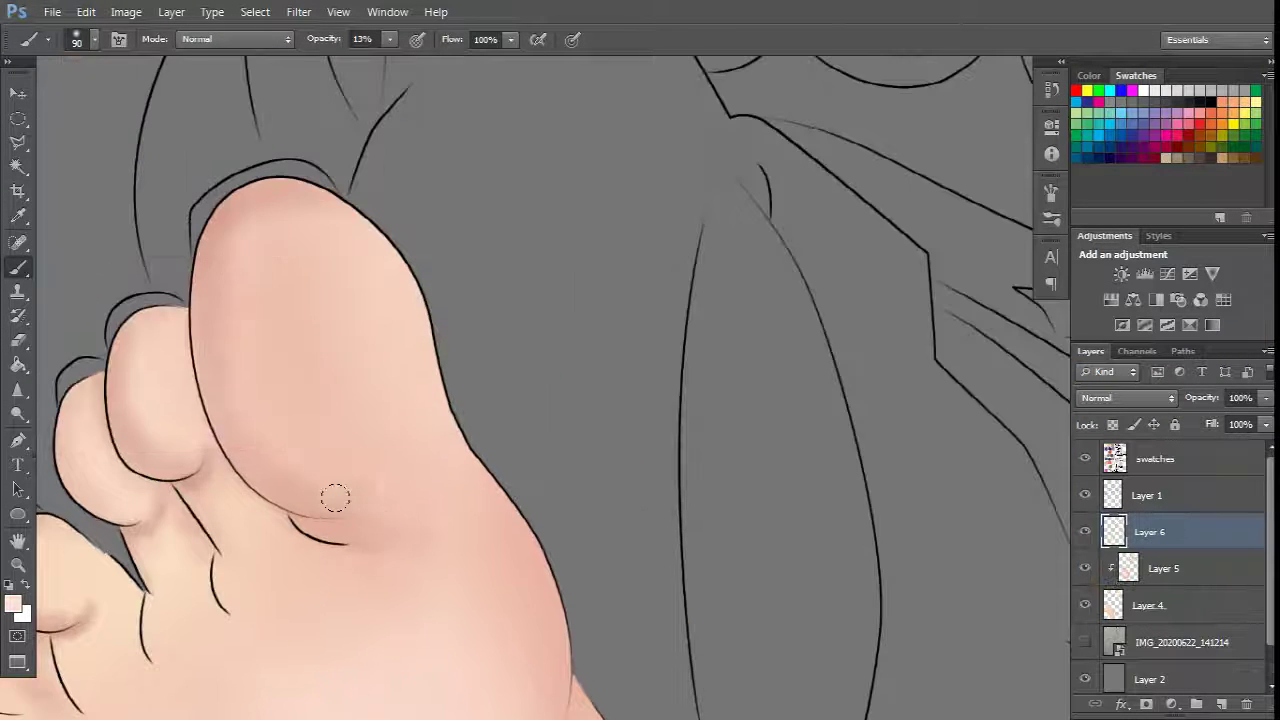
scroll(335, 497, down, 2)
key(ctrl+e)
scroll(200, 270, down, 15)
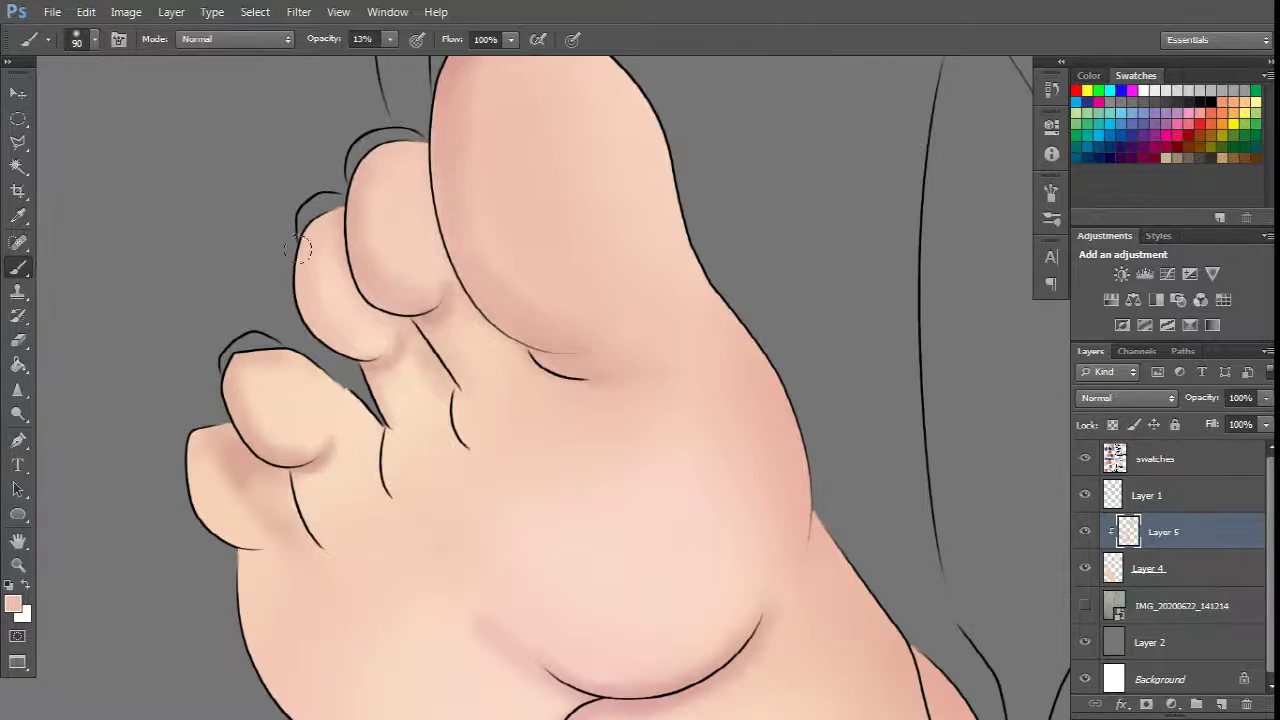
Step: Soften the shading on the small toes and around their bases with sampled pink skin tones
scroll(403, 386, down, 3)
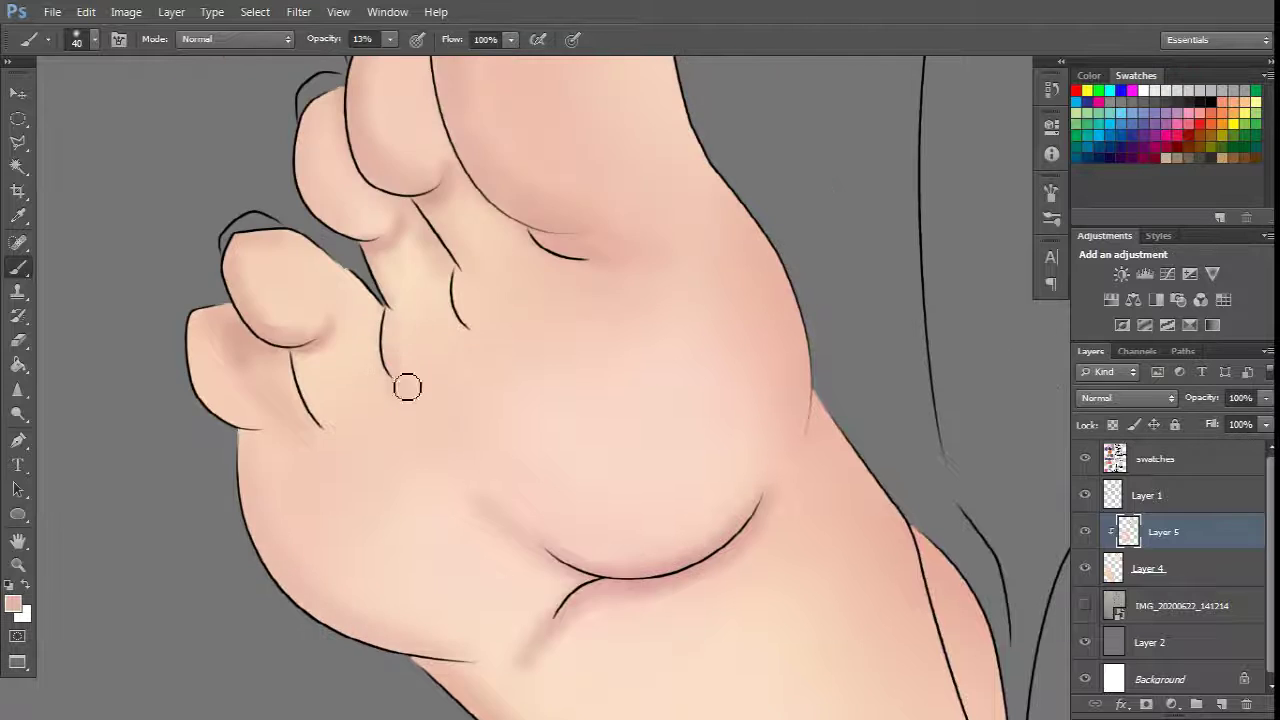
scroll(556, 197, up, 4)
scroll(584, 508, up, 3)
key(bracketleft)
key(bracketleft)
key(bracketleft)
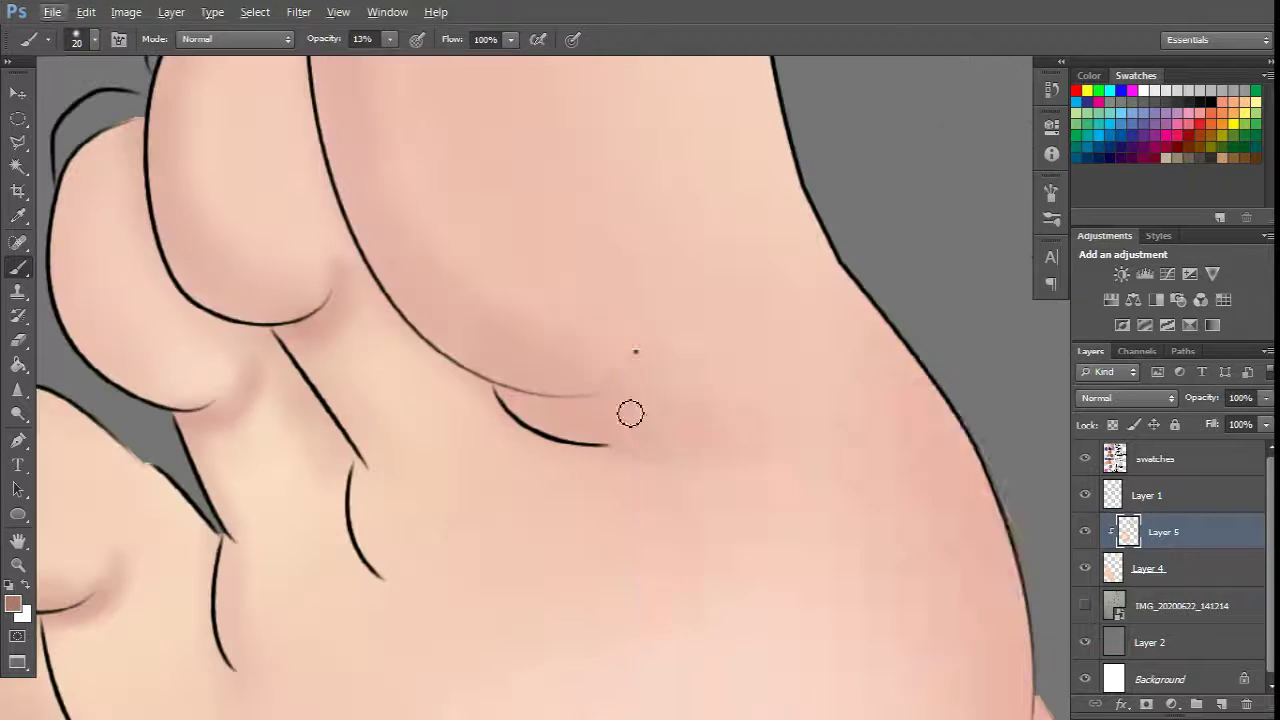
Step: Extend and darken the two creases beneath the big toe with a fine brush in a brown skin tone
alt+click(631, 411)
scroll(574, 377, up, 1)
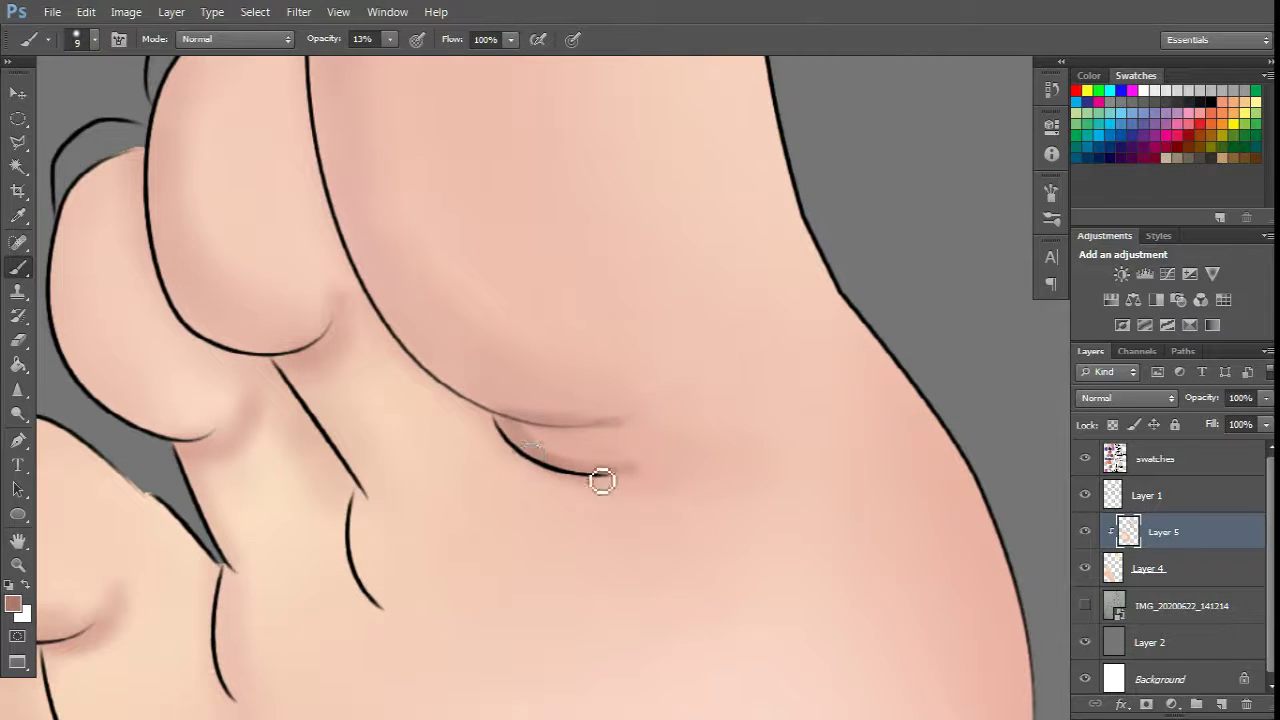
scroll(503, 423, up, 3)
key(bracketright)
scroll(323, 373, up, 5)
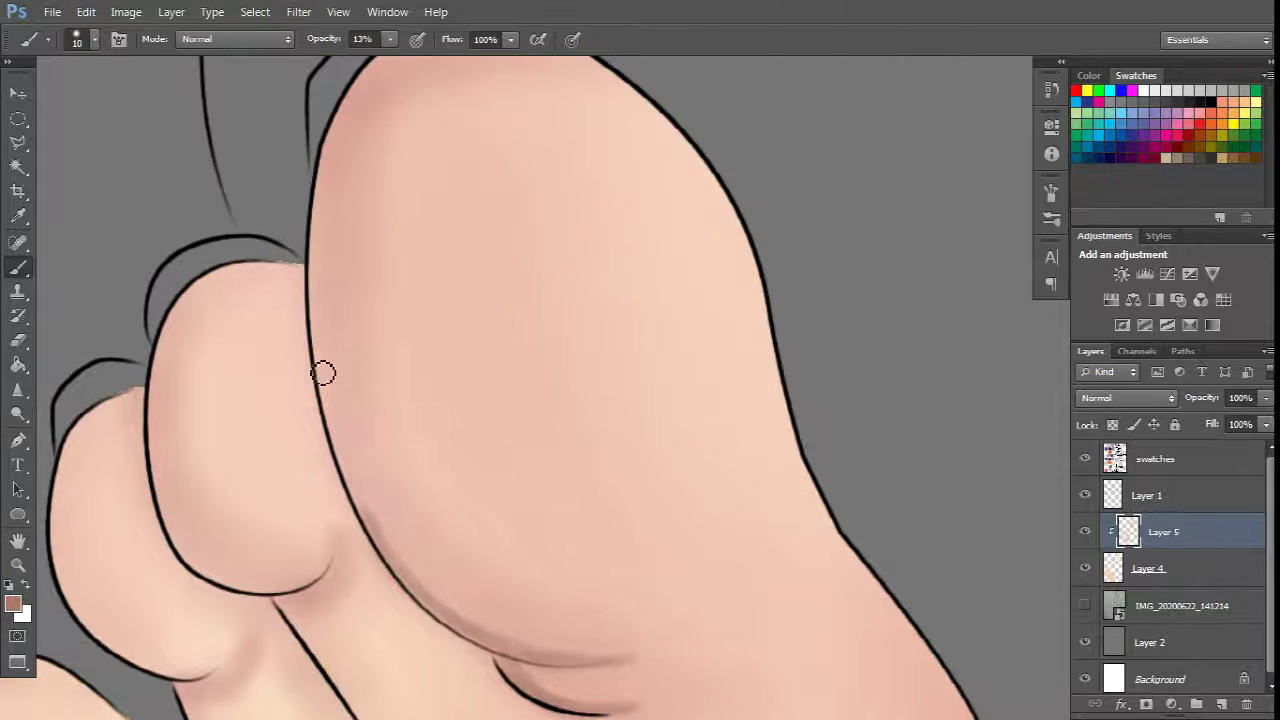
Step: Deepen the shadow along the big toe's inner side and lower edge, continuing it past the end of the outline
scroll(334, 404, up, 4)
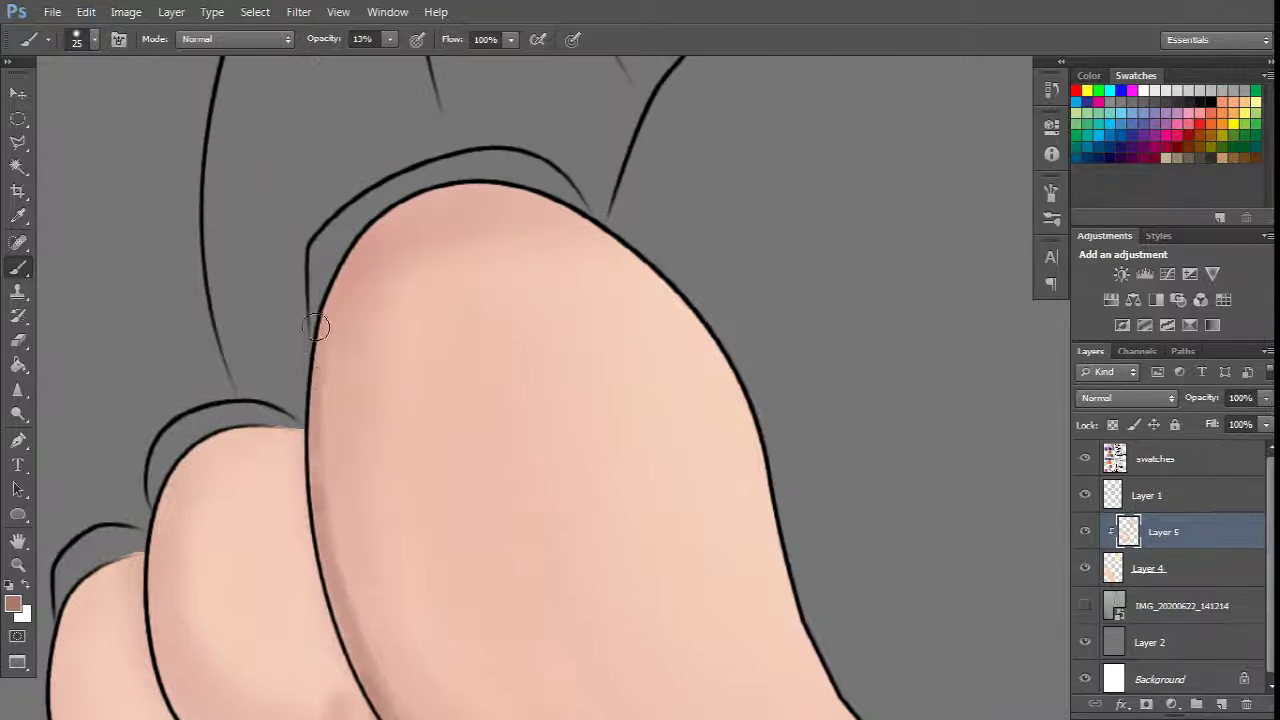
scroll(350, 270, down, 5)
key(bracketleft)
scroll(600, 600, down, 2)
drag(685, 585, 651, 583)
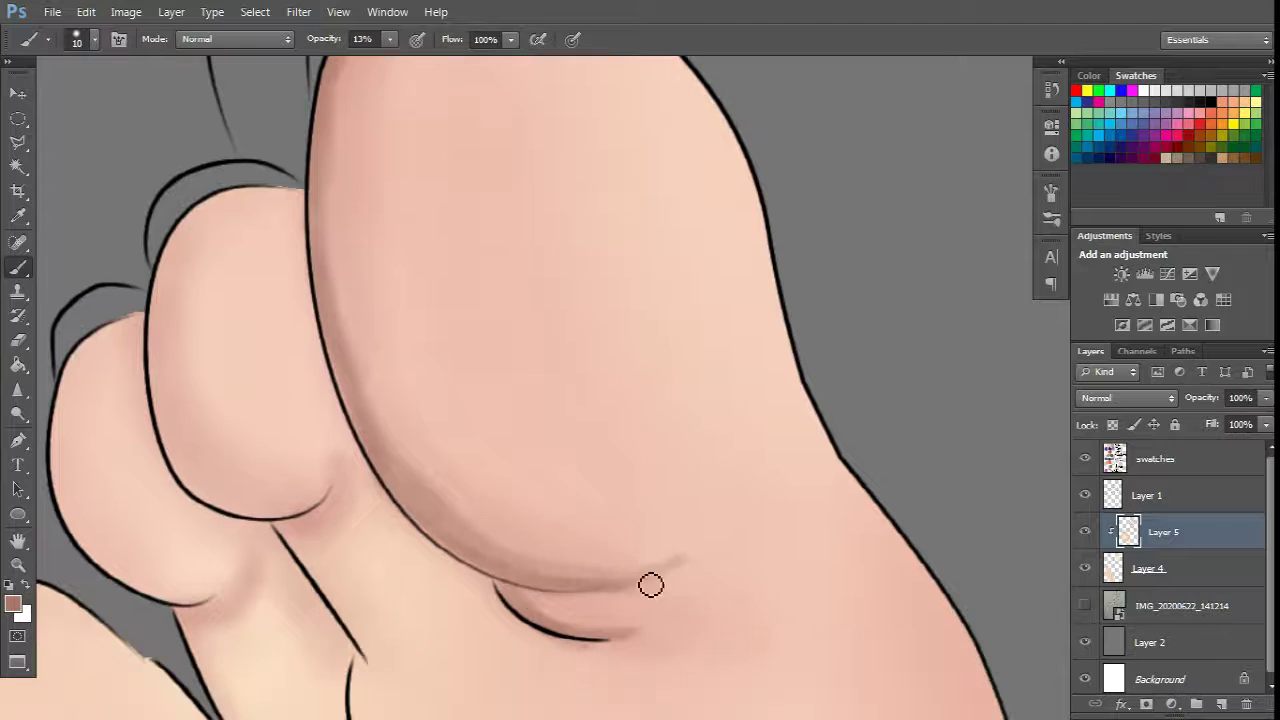
Step: Shade the outer edge, rounded base and underside of the second toe with a small brown brush
scroll(400, 400, up, 2)
key(bracketright)
scroll(181, 246, down, 3)
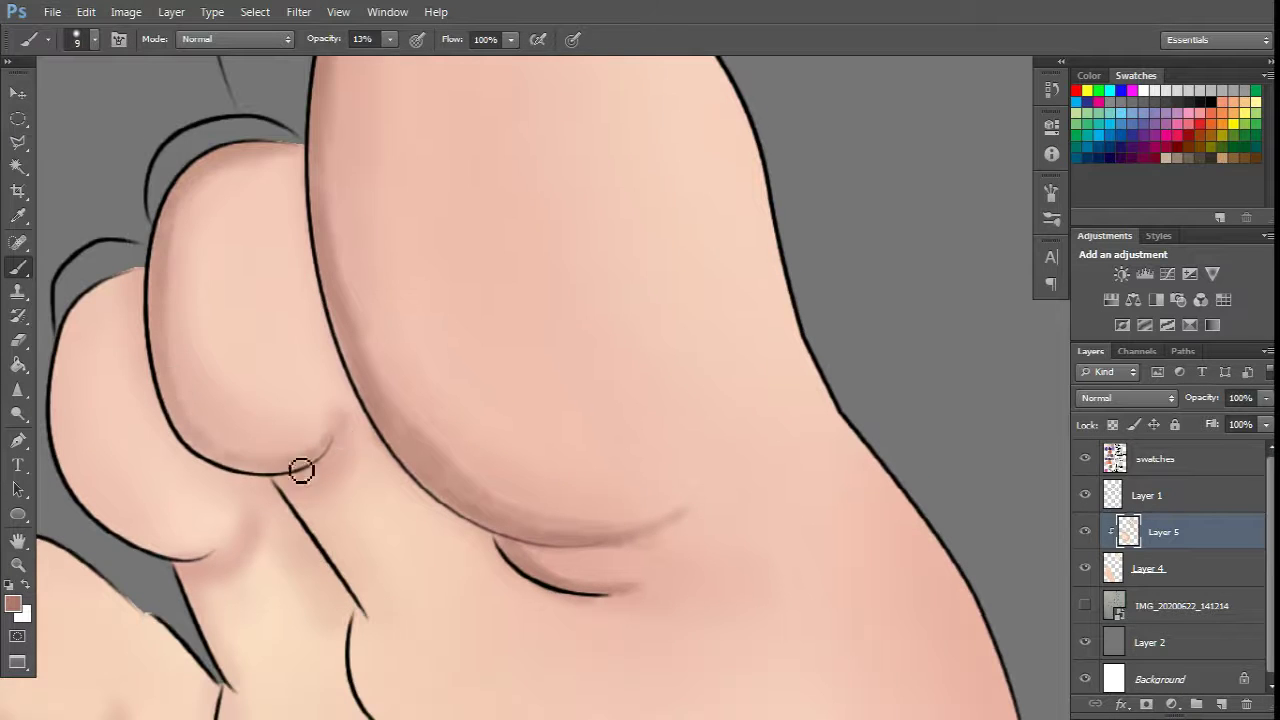
scroll(246, 473, up, 3)
key(bracketright)
key(bracketright)
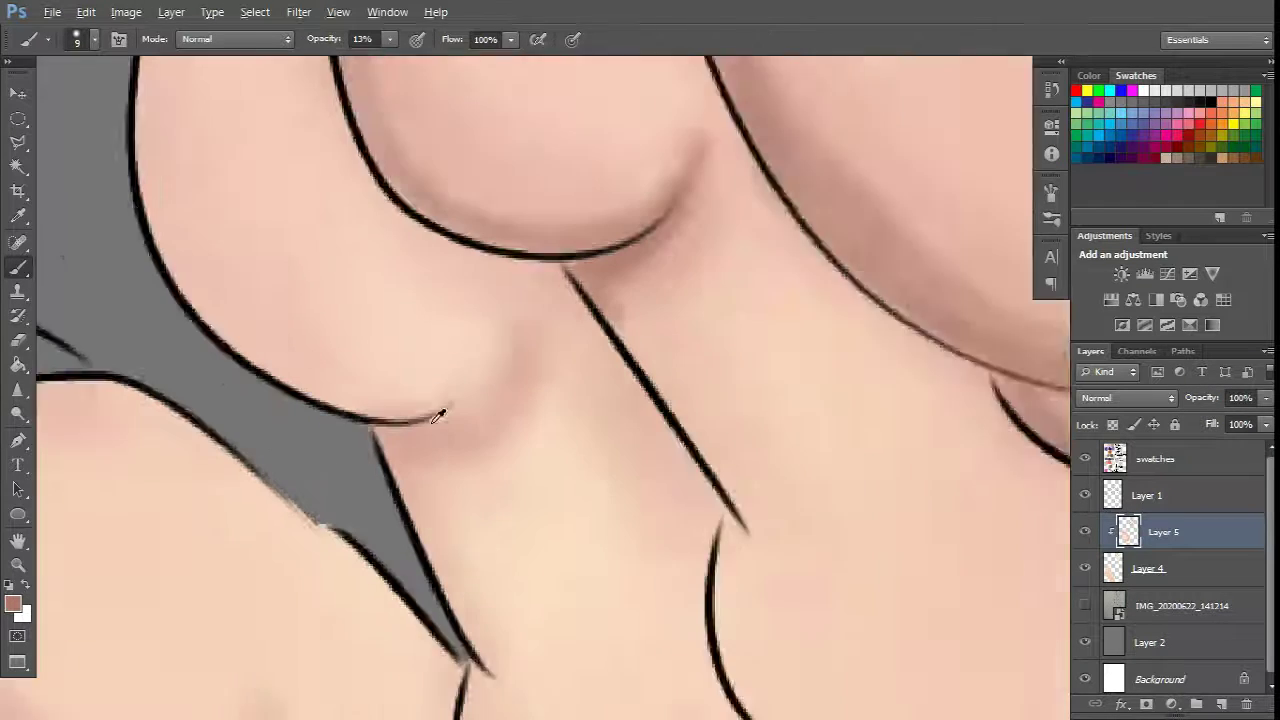
Step: Shade the third toe's base, the edge of its stem beside the gap, and the crease between the second and third toes in brown
scroll(437, 414, down, 3)
scroll(289, 451, down, 4)
key(bracketleft)
key(bracketleft)
key(bracketleft)
scroll(443, 551, down, 8)
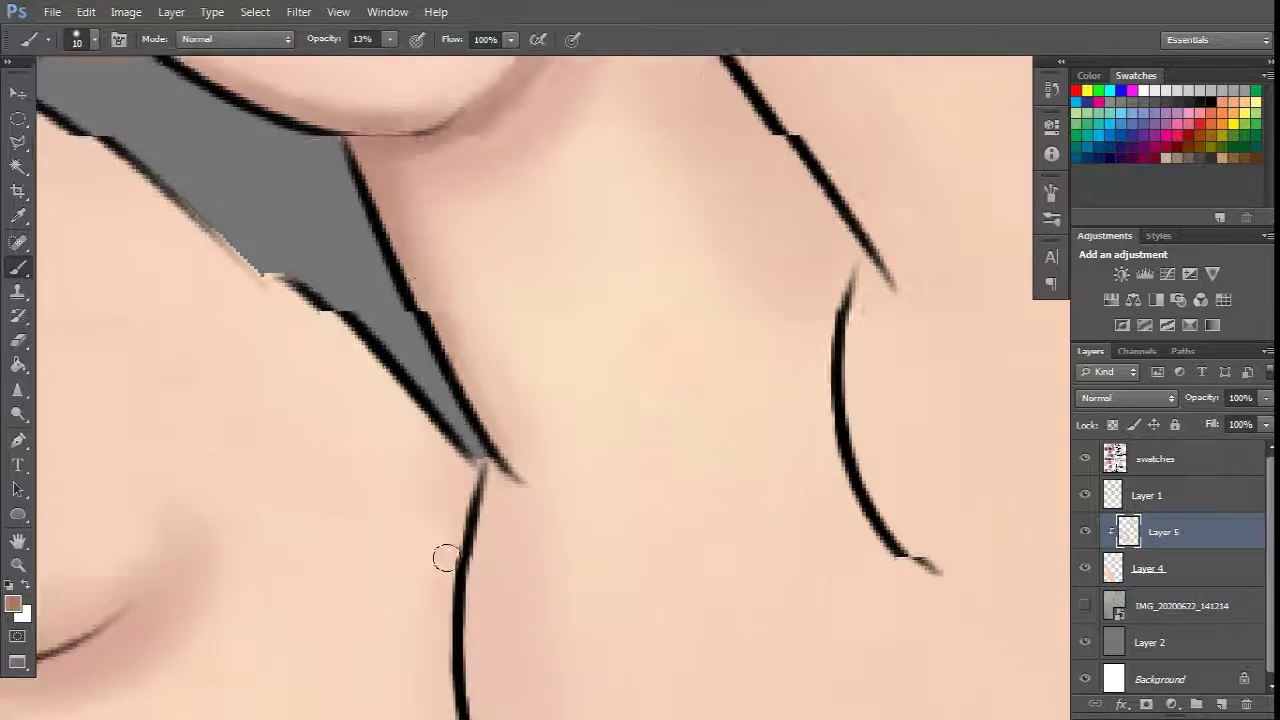
drag(470, 215, 483, 429)
scroll(483, 429, up, 14)
drag(612, 240, 836, 571)
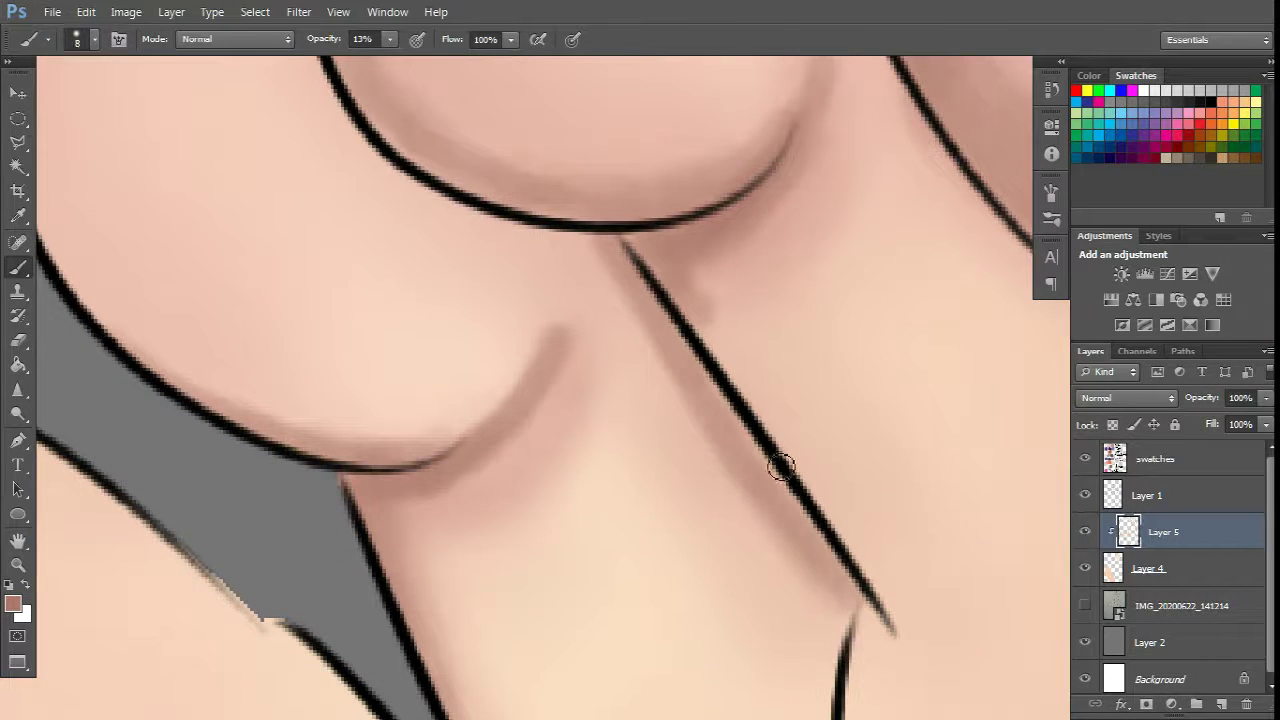
Step: Shade the fourth toe's upper edge down to the gap beside the third toe with a 10 px soft brown brush
scroll(781, 467, down, 3)
scroll(567, 286, up, 3)
key(bracketright)
key(bracketright)
drag(560, 290, 790, 490)
drag(290, 235, 567, 286)
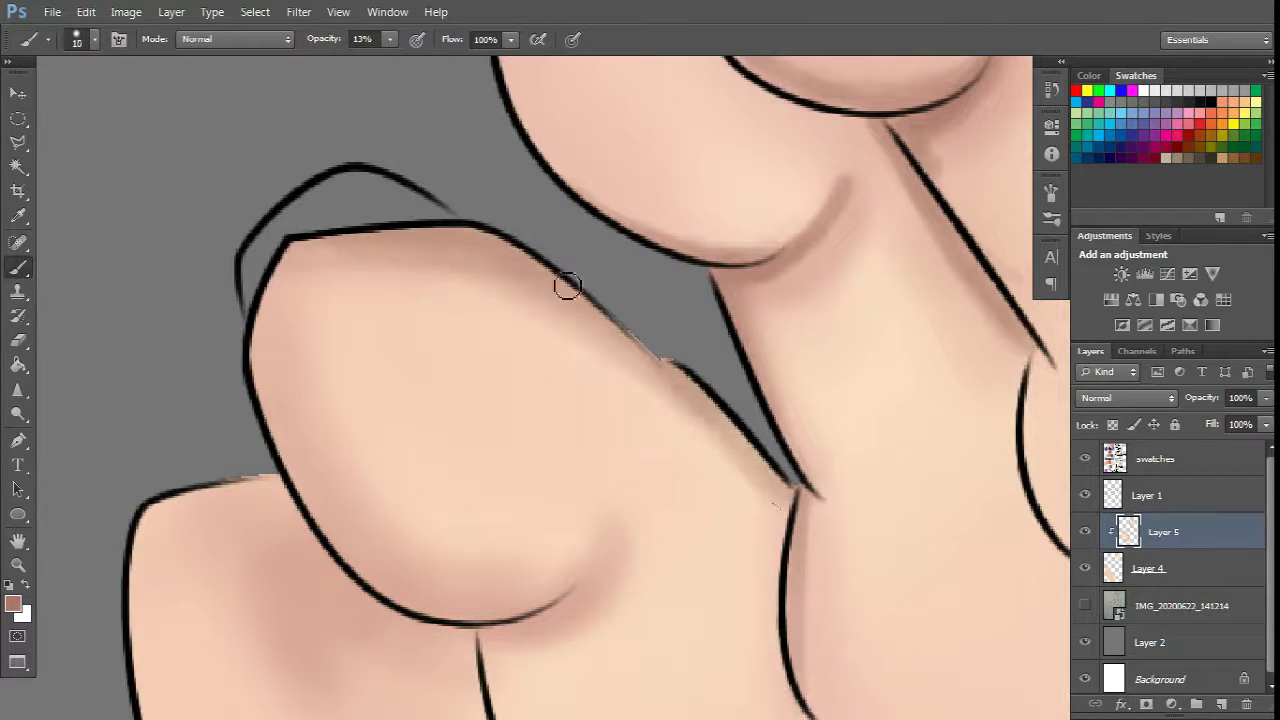
Step: Shade the little toe's upper edge and underside, the fourth toe's base, and the creases beneath them in soft brown
scroll(567, 286, down, 3)
key(bracketright)
key(bracketright)
key(bracketright)
key(bracketright)
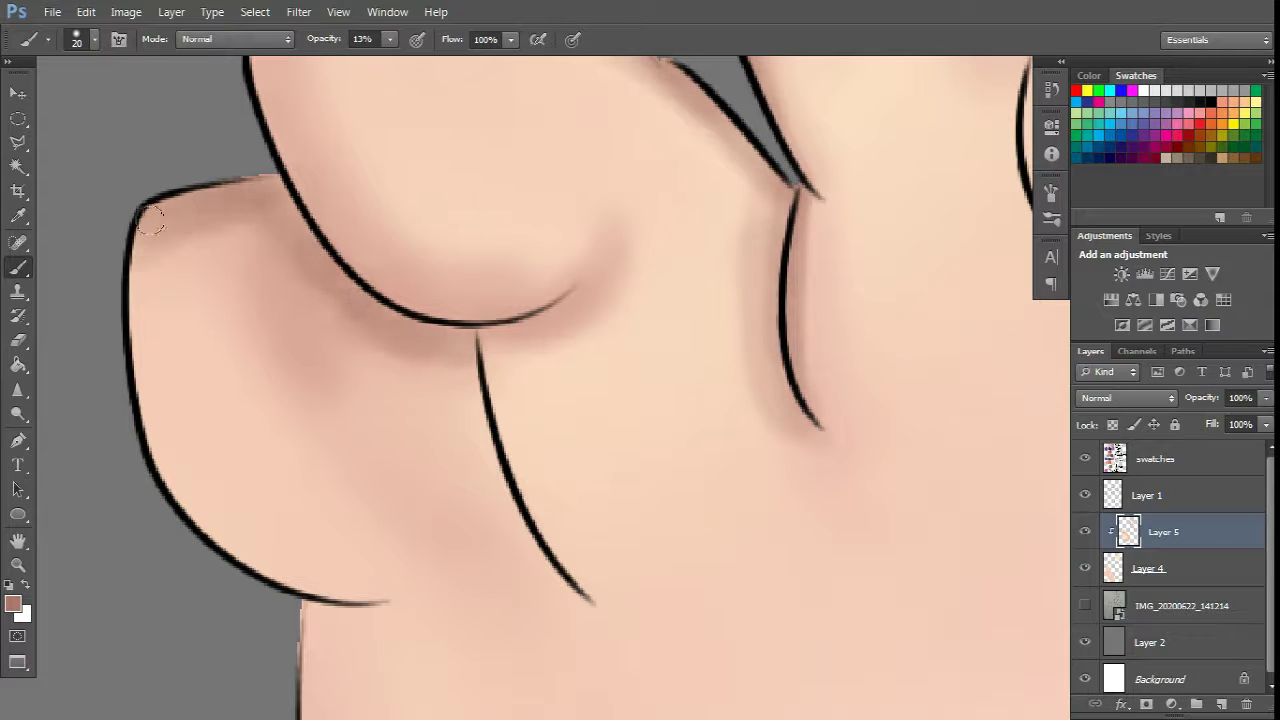
scroll(479, 317, down, 1)
scroll(487, 344, down, 2)
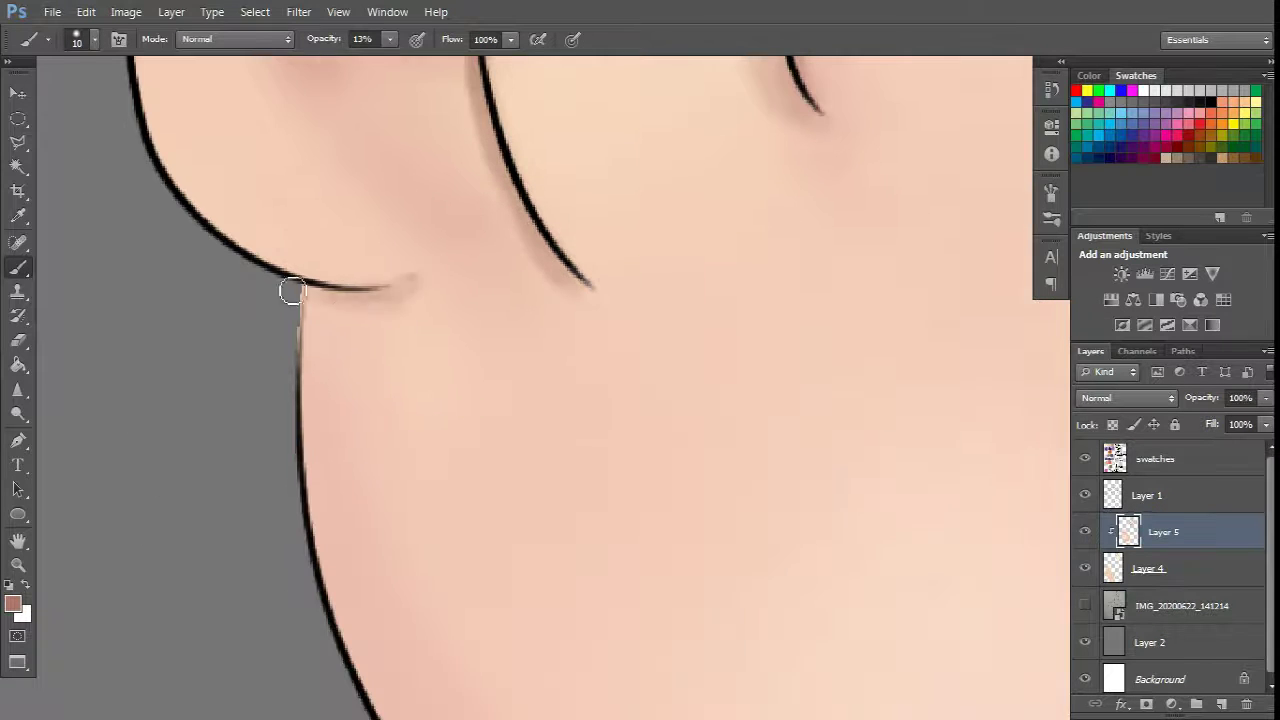
Step: Darken the inner edge of the foot's ball below the big toe with a 20 px soft brush
key(h)
drag(717, 271, 811, 251)
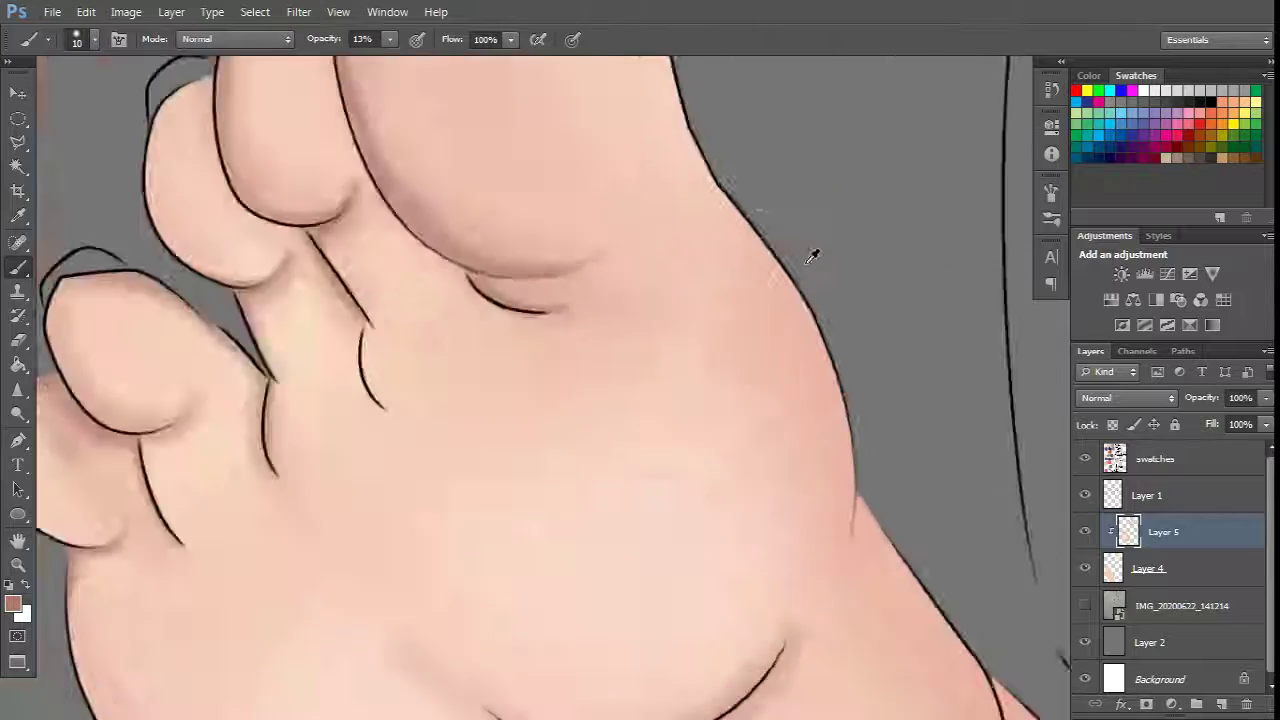
key(bracketleft)
key(bracketleft)
key(bracketleft)
key(bracketright)
scroll(662, 314, up, 4)
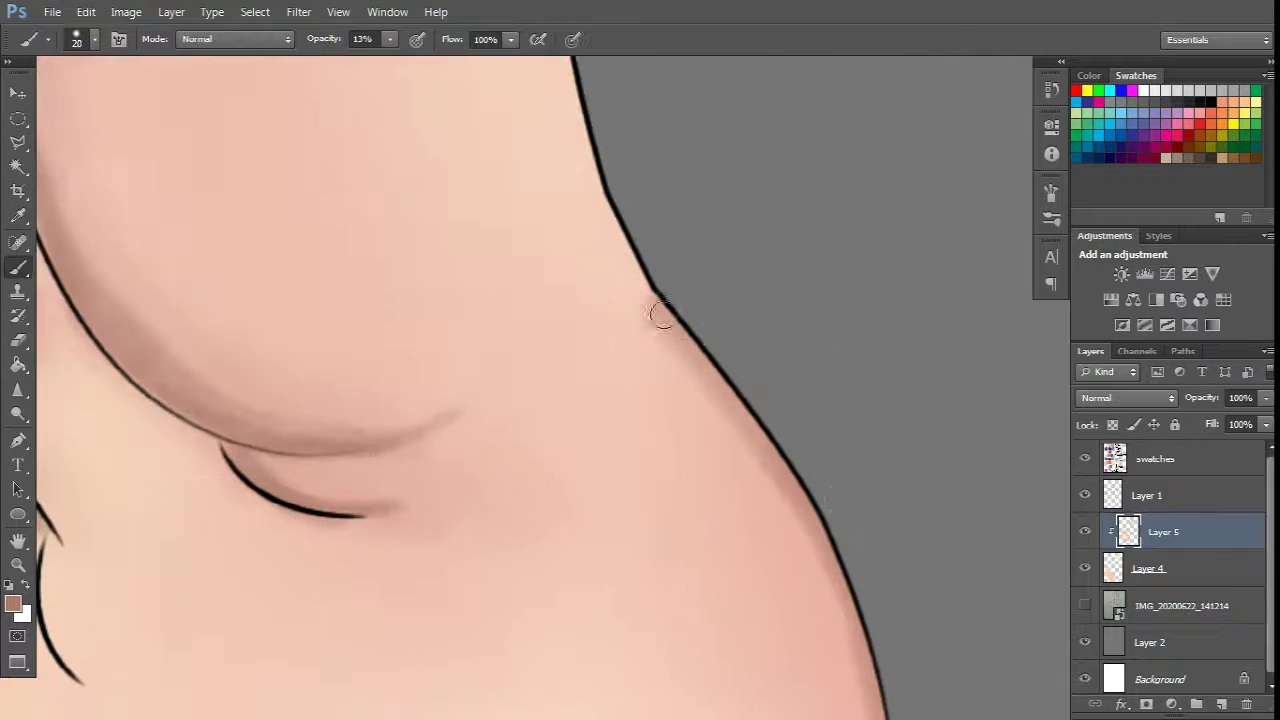
scroll(609, 155, down, 2)
Step: Deepen the cheek and jaw shadow beside the hair on the face with a darker reddish brown
key(h)
drag(323, 400, 686, 371)
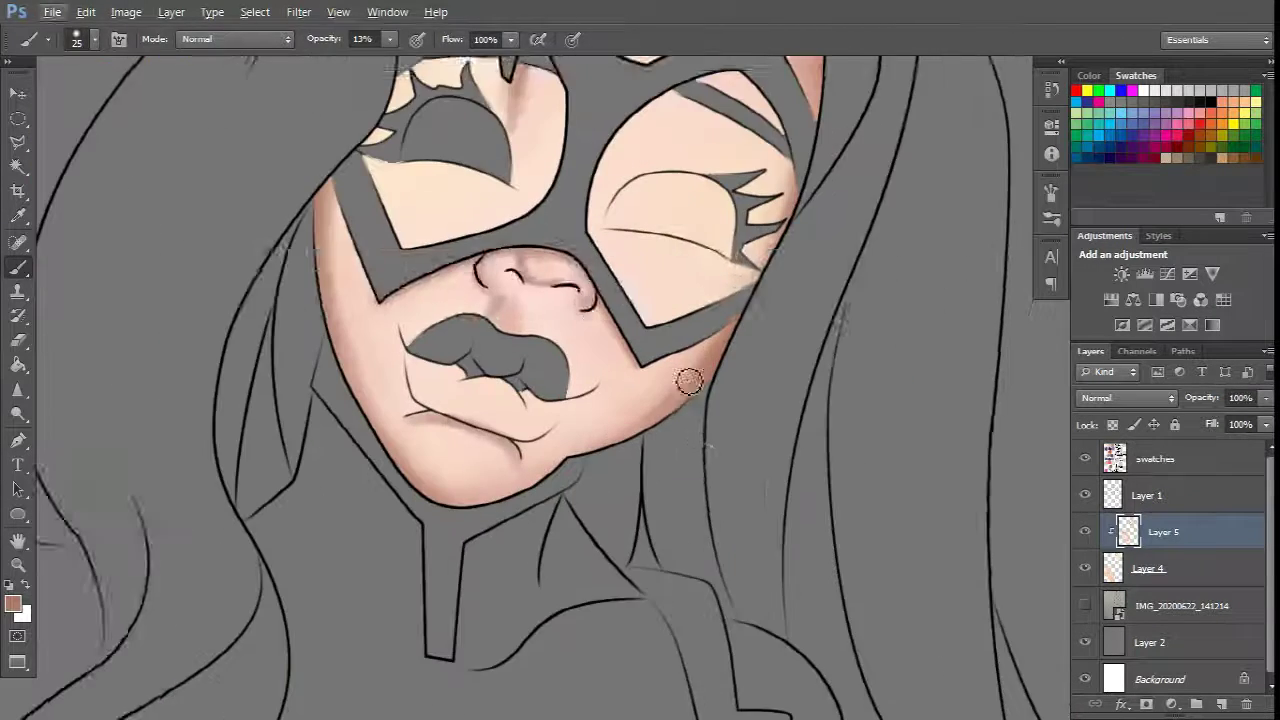
click(13, 603)
key(Return)
key(b)
scroll(620, 320, up, 3)
drag(640, 250, 520, 450)
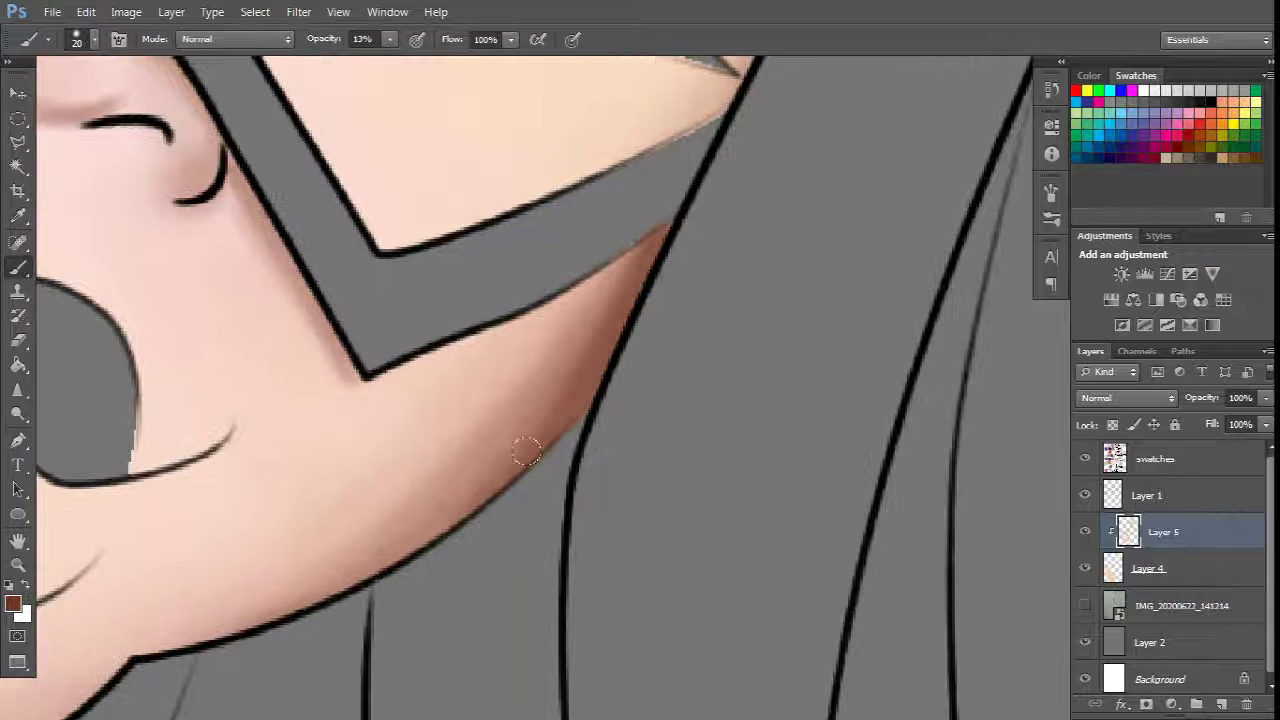
Step: Shade the skin along the mask's lower edge around the nose and across the nose tip with a small dark brown brush
key(bracketleft)
key(bracketleft)
scroll(678, 328, up, 2)
scroll(523, 434, left, 5)
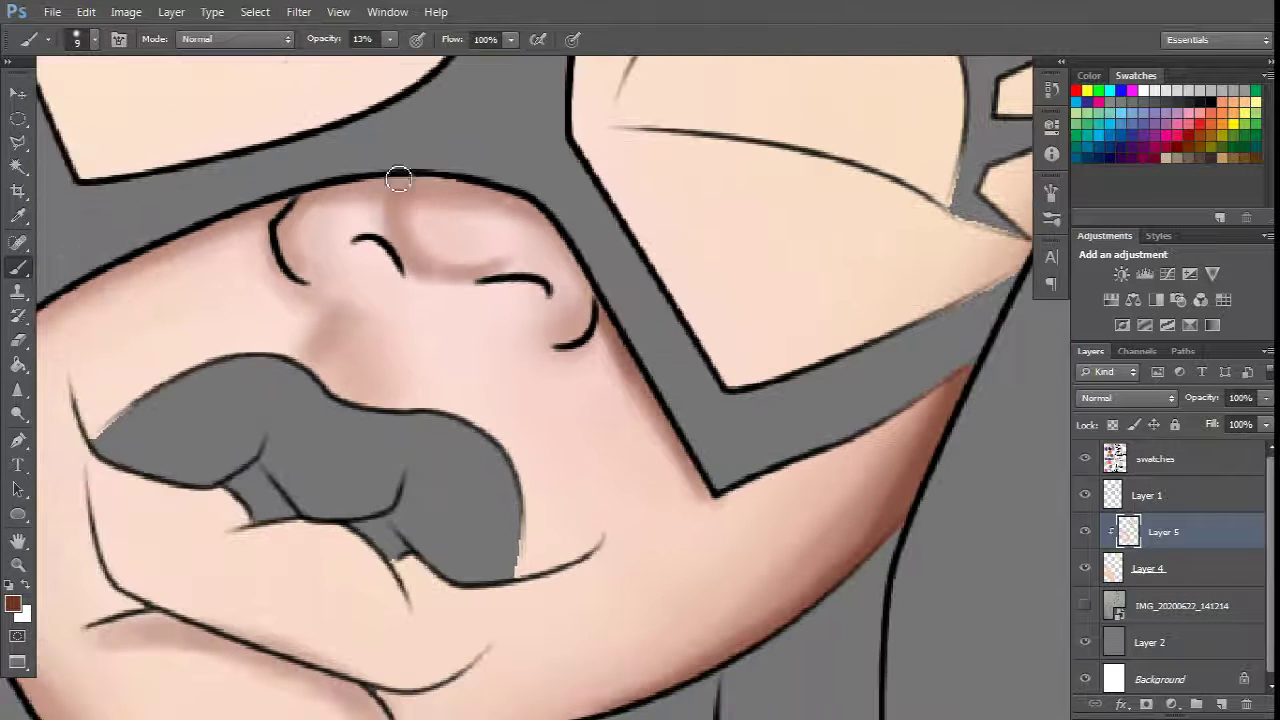
key(bracketleft)
key(bracketleft)
scroll(512, 294, up, 2)
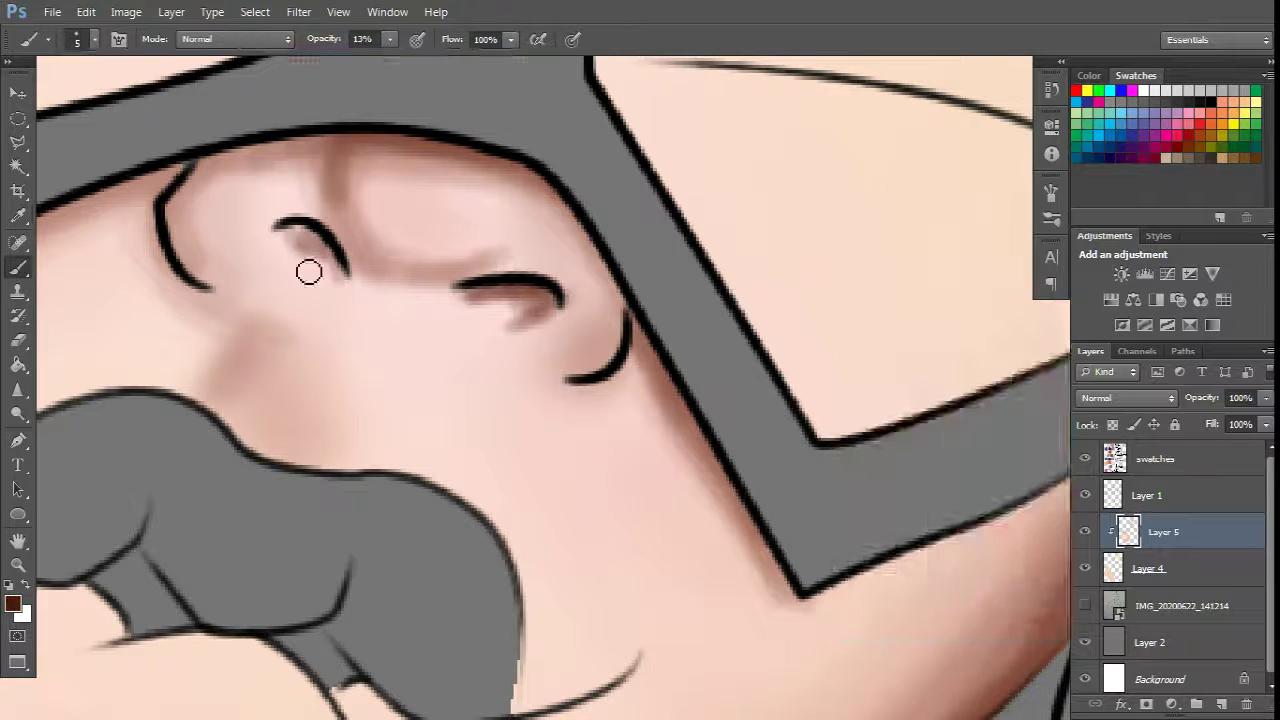
Step: Fill both nostrils with dark brown shading and darken the underside of the nose tip using a 3–5 px brush
scroll(309, 271, up, 2)
mouse_move(590, 292)
mouse_down()
mouse_move(551, 309)
mouse_move(545, 330)
mouse_up()
scroll(474, 217, up, 2)
scroll(300, 260, down, 1)
drag(235, 312, 181, 278)
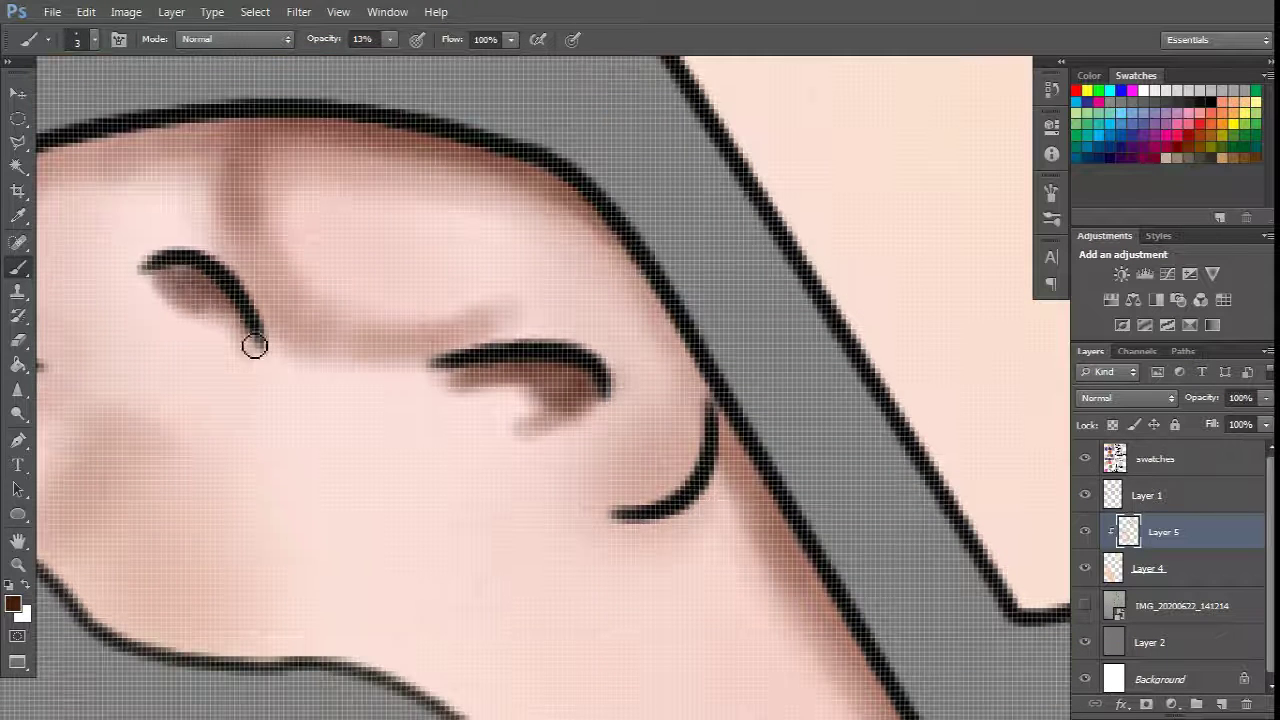
scroll(726, 455, down, 2)
scroll(350, 322, up, 2)
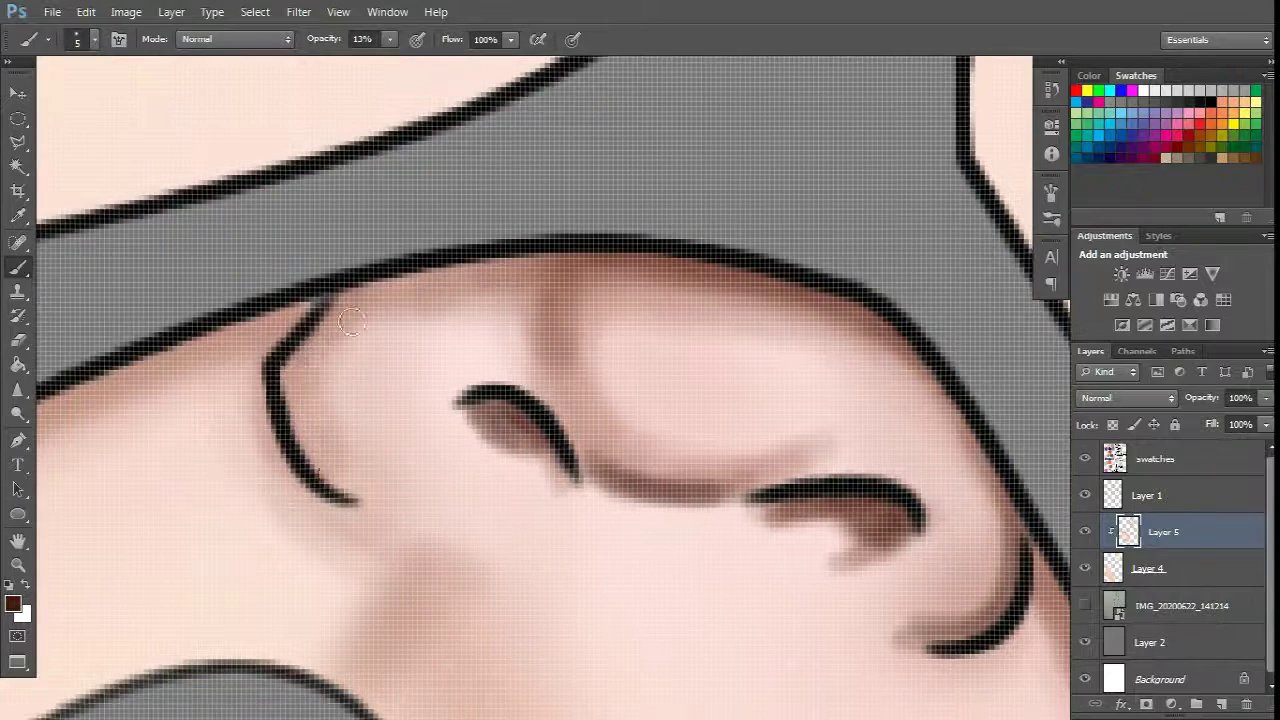
Step: Darken the nose wing and the vertical shadow beside the nose tip with a fine dark brown brush
key(bracketleft)
scroll(437, 258, up, 1)
drag(553, 298, 553, 368)
Step: Shade the cheek beneath the mask's pointed corner and the outer face edge beside the hair in dark brown
scroll(555, 381, down, 2)
key(bracketright)
key(bracketright)
key(bracketright)
key(bracketright)
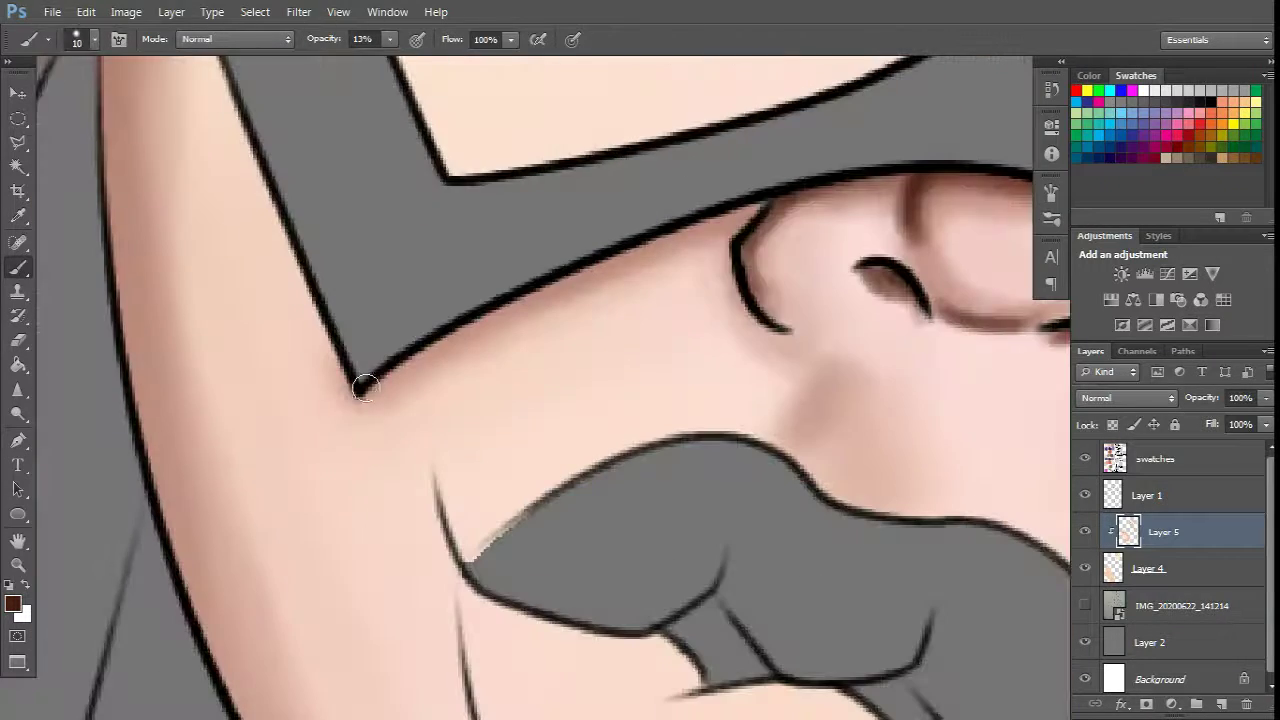
scroll(462, 321, down, 2)
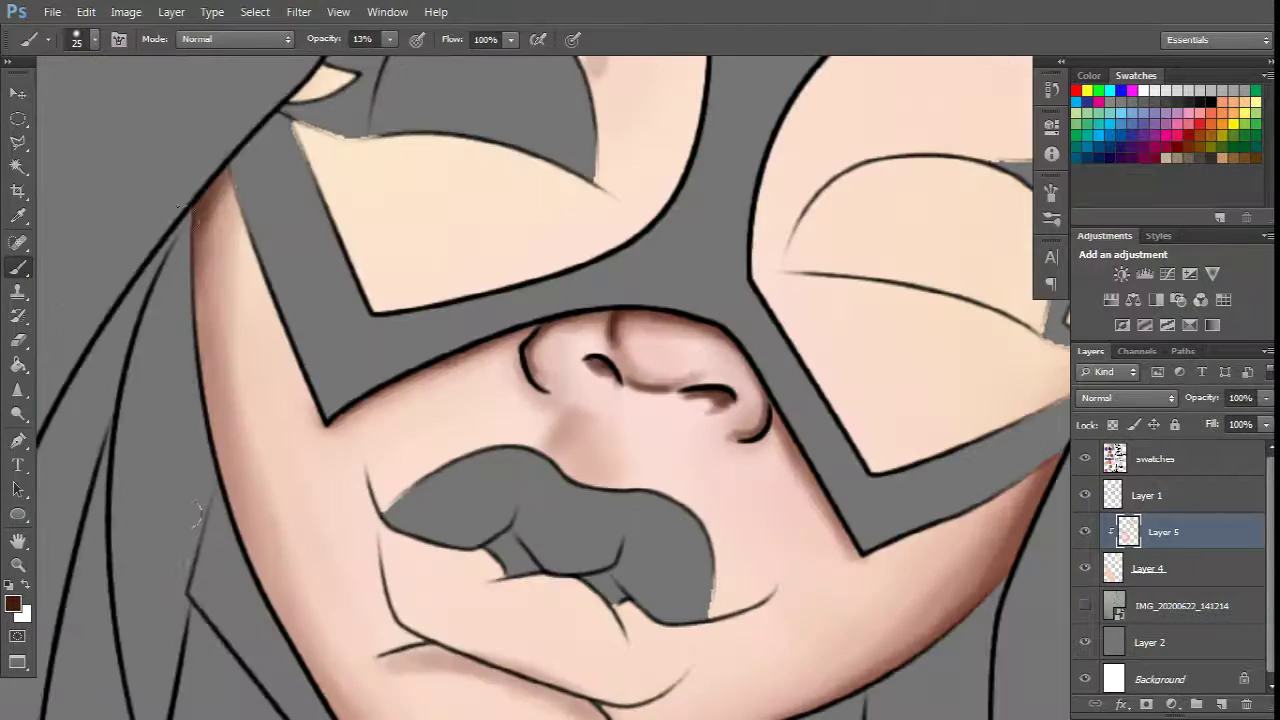
Step: Deepen the forehead shadow along the hairline and down the temple with a 25 px soft dark brown brush
scroll(733, 265, up, 2)
key(bracketright)
key(bracketright)
key(bracketright)
scroll(733, 265, down, 2)
scroll(679, 396, up, 2)
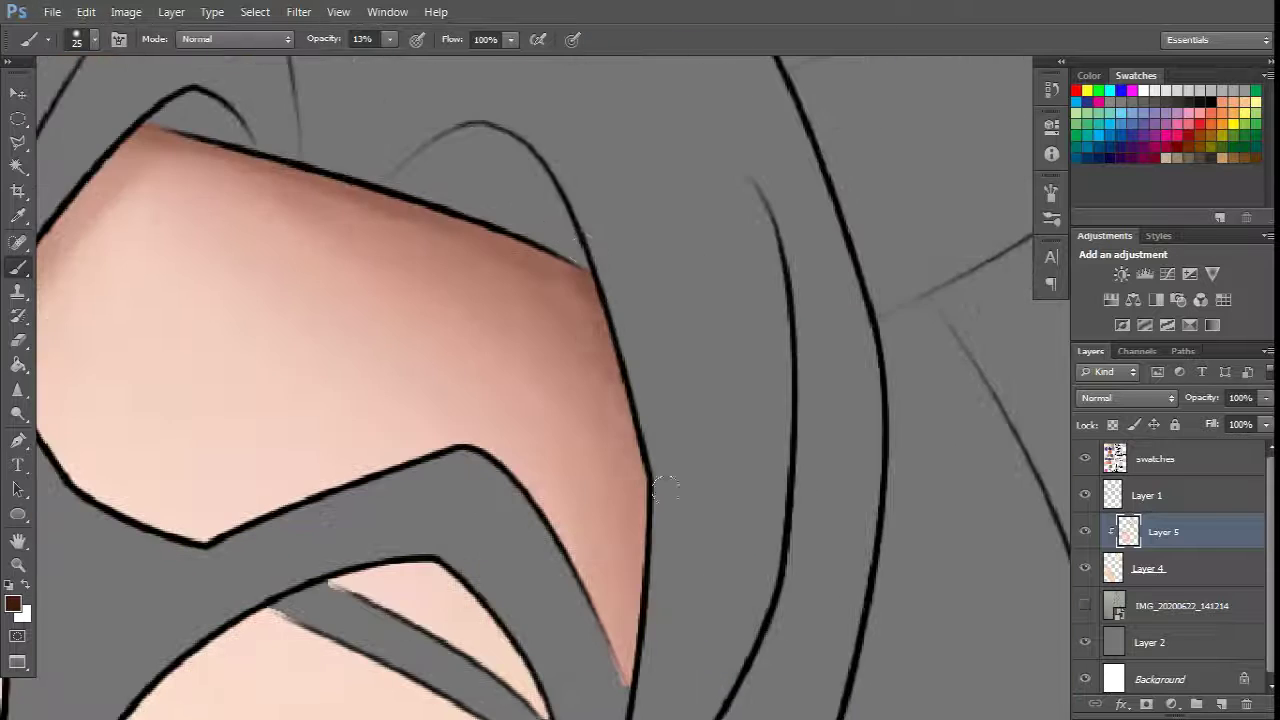
Step: Shade the forehead skin around the hanging hair strand and strengthen the shadows in the hairline corners
key(bracketright)
scroll(654, 405, down, 2)
scroll(363, 250, up, 2)
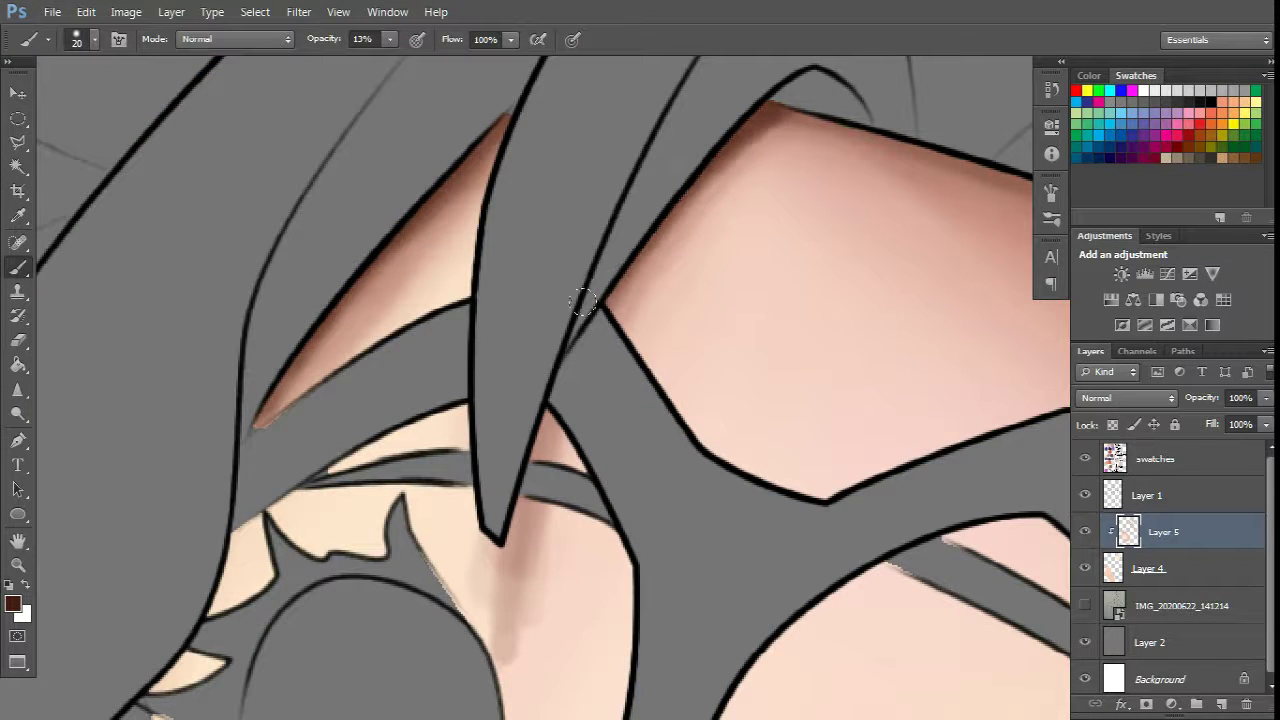
scroll(583, 302, down, 2)
key(bracketleft)
key(bracketleft)
scroll(643, 523, down, 3)
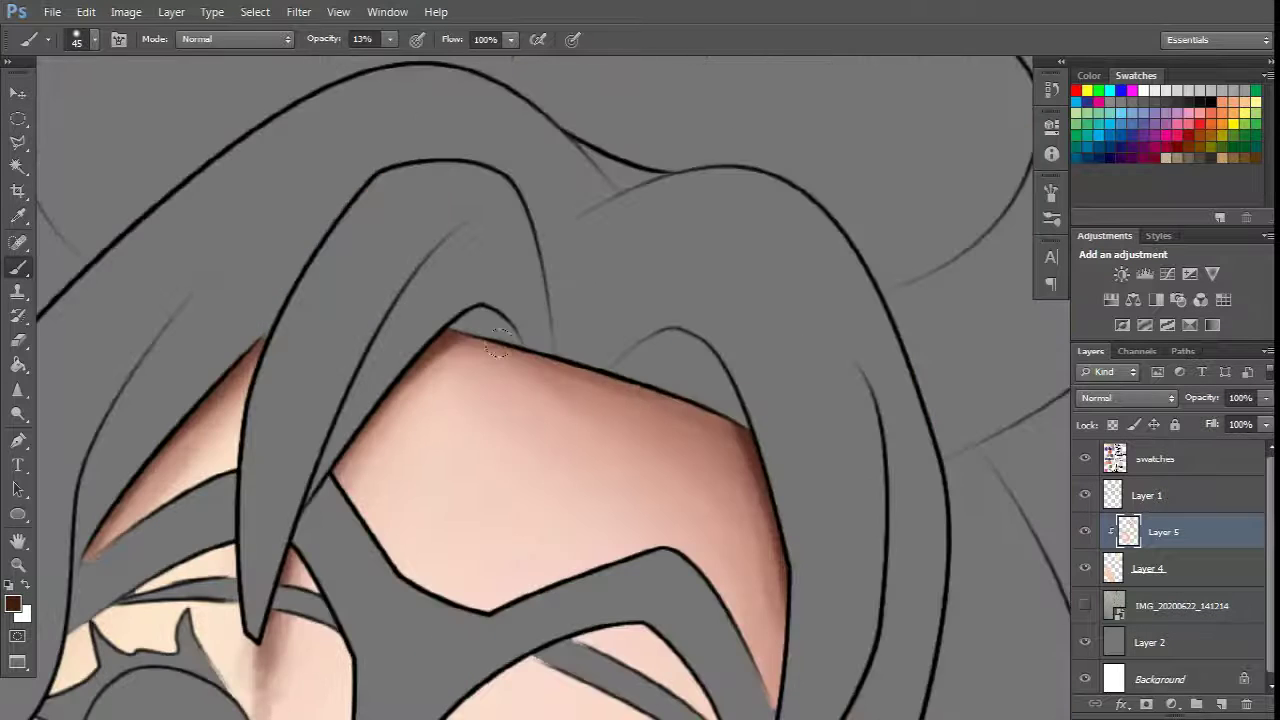
Step: Darken the upper and outer edges of the top three fingers with a small dark brown brush
scroll(837, 591, up, 3)
key(bracketleft)
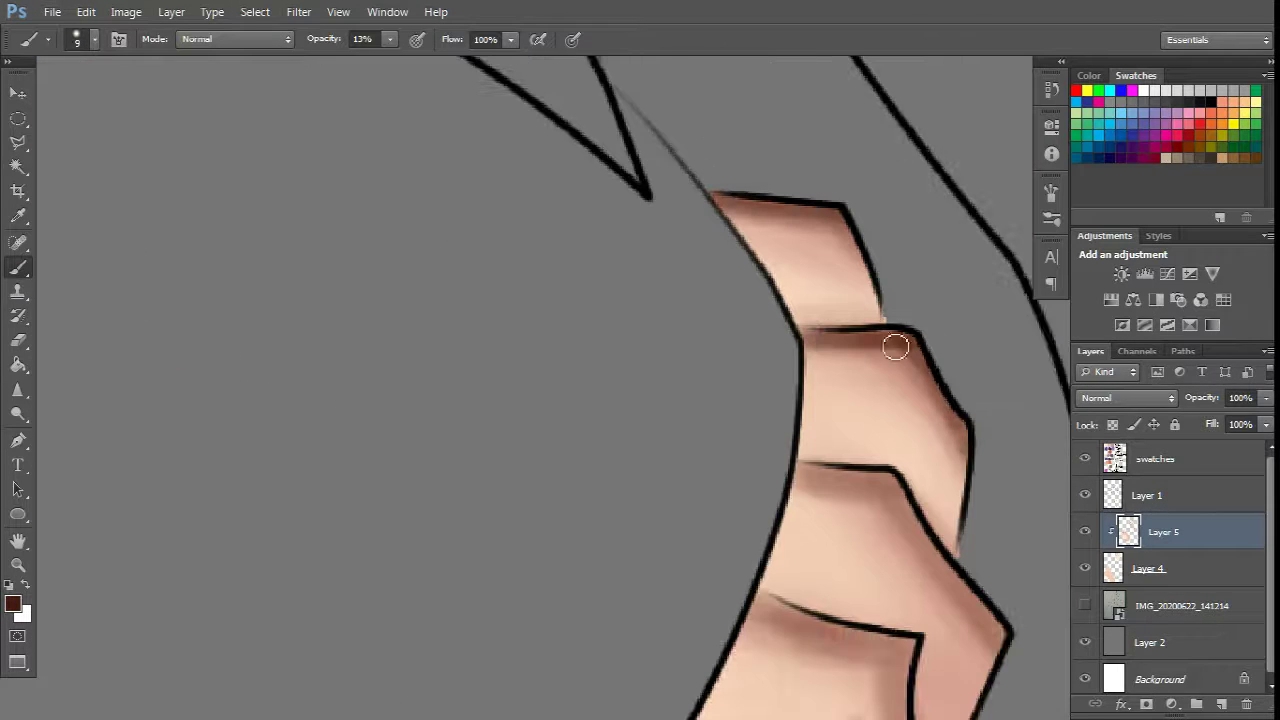
scroll(895, 346, down, 2)
key(bracketright)
key(bracketright)
scroll(985, 533, down, 2)
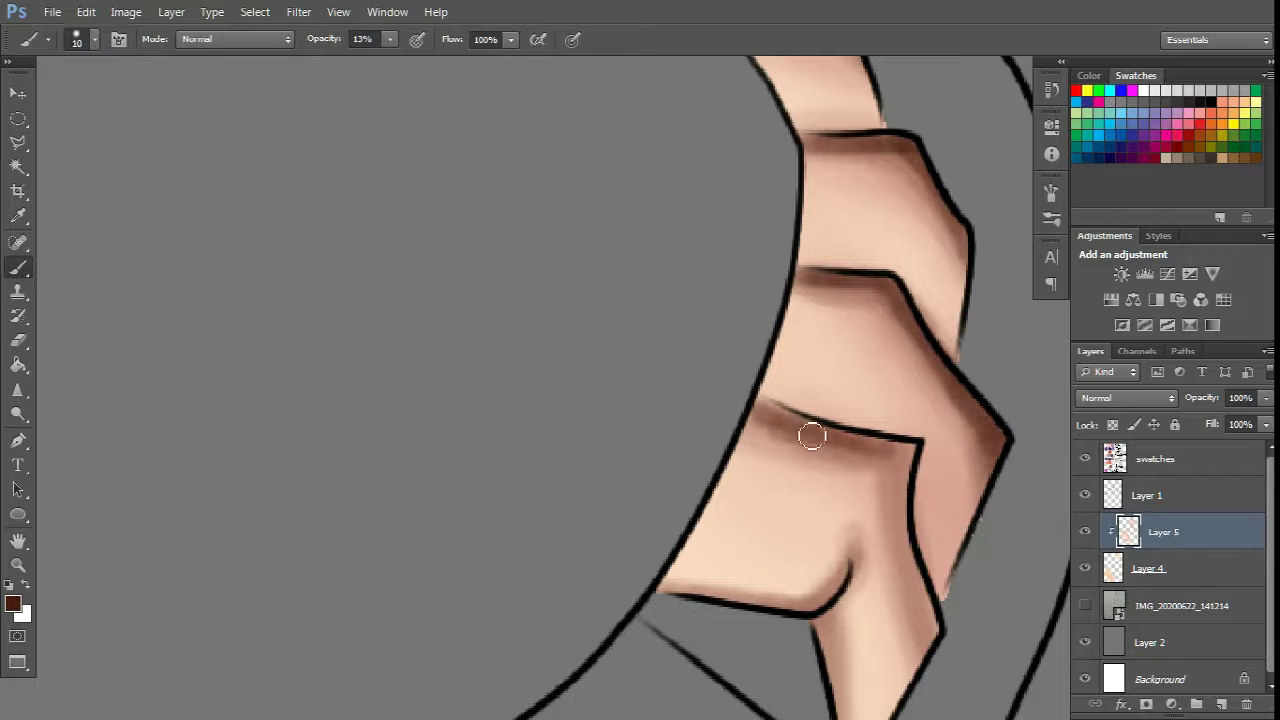
Step: Deepen the shadows along the lowest finger's upper edge, underside and curved fold with a 6 px brush
key(bracketleft)
key(bracketleft)
scroll(900, 486, down, 2)
scroll(823, 440, down, 2)
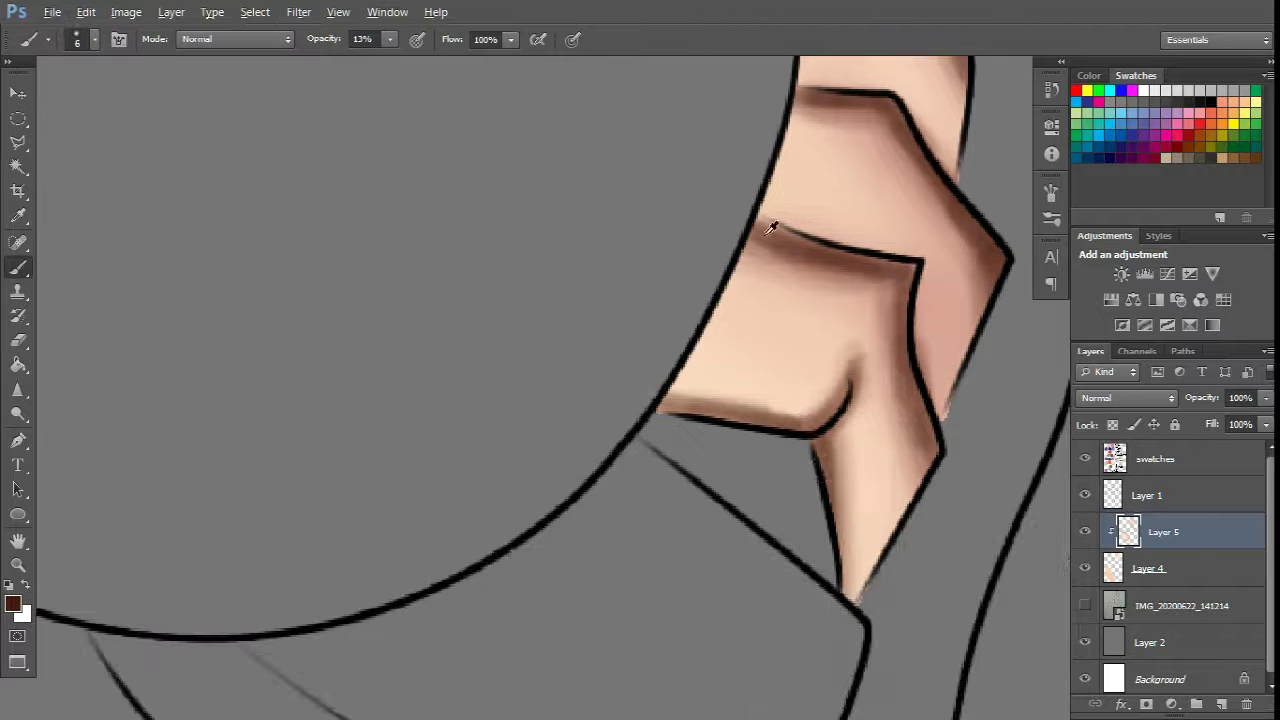
Step: Shade along the curved crease beneath the ball of the foot and its short branch in dark brown
key(h)
drag(771, 228, 414, 542)
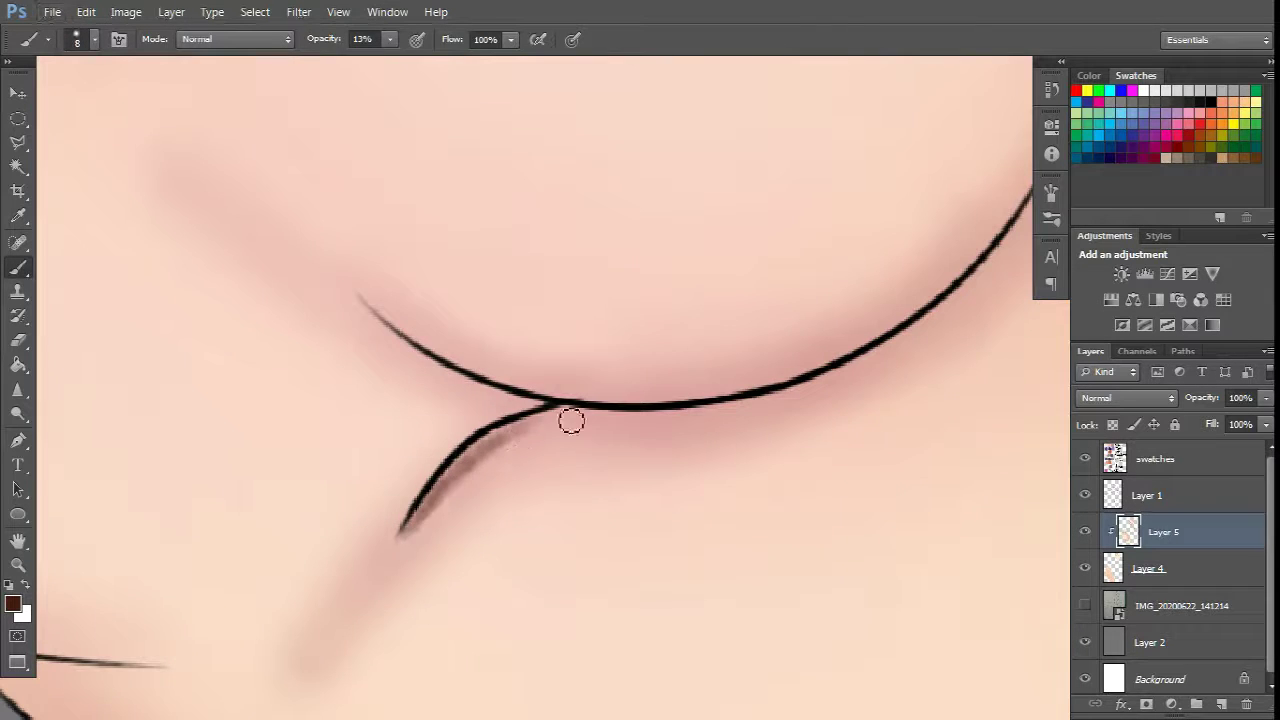
scroll(458, 368, down, 2)
right_click(860, 350)
scroll(488, 422, right, 2)
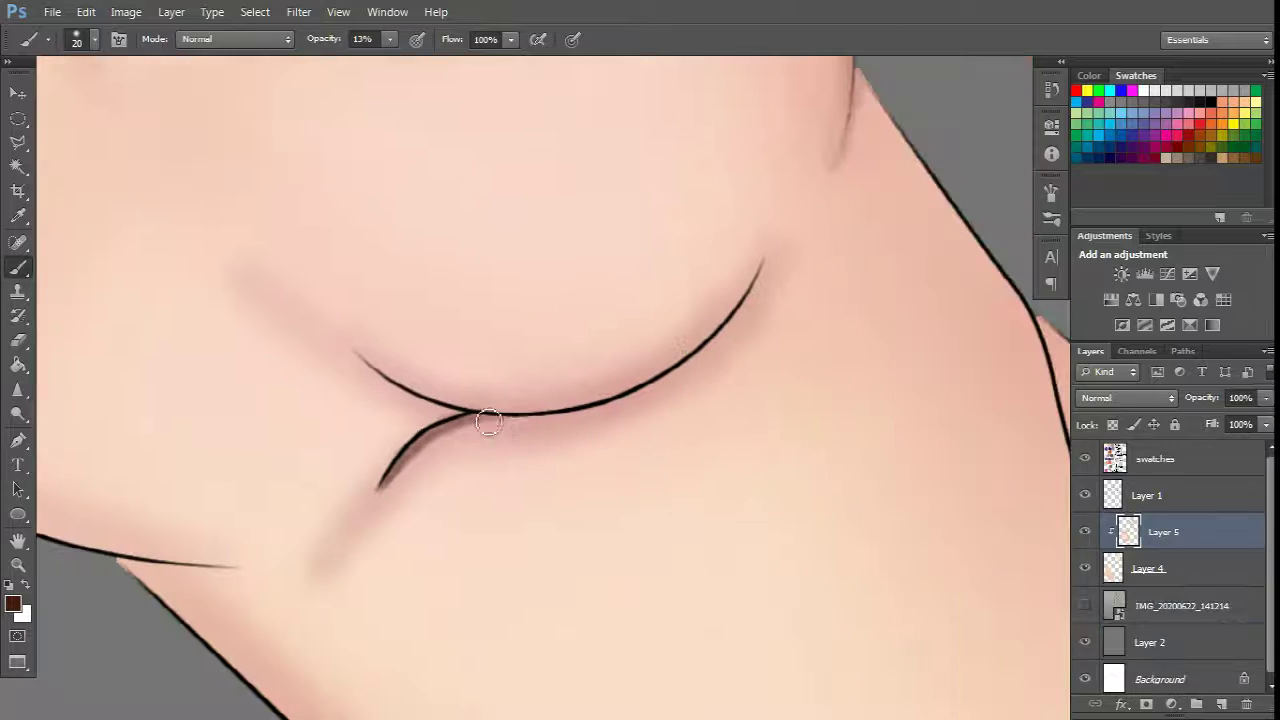
scroll(481, 423, down, 1)
scroll(508, 255, left, 1)
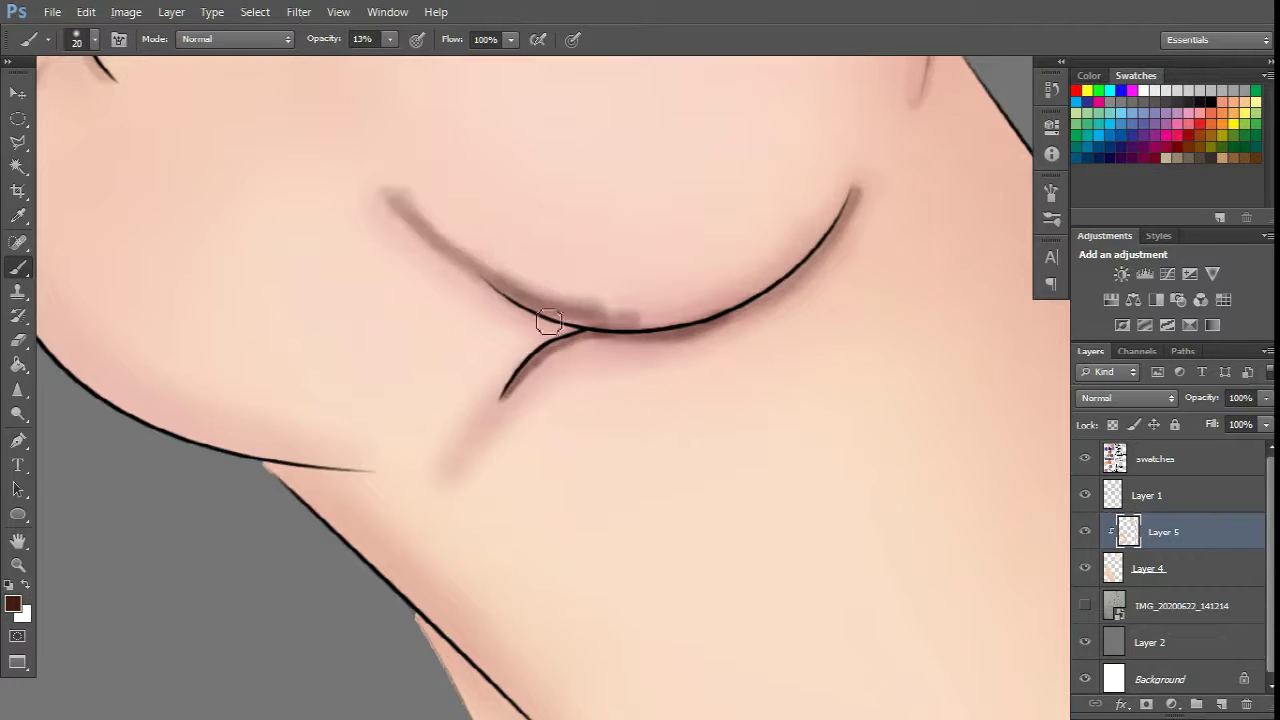
Step: Darken the rounded edge of the heel with a large soft brush in reddish brown
key(bracketright)
key(bracketright)
key(bracketright)
key(bracketright)
key(bracketright)
key(bracketright)
key(bracketright)
scroll(706, 309, right, 3)
scroll(663, 286, down, 3)
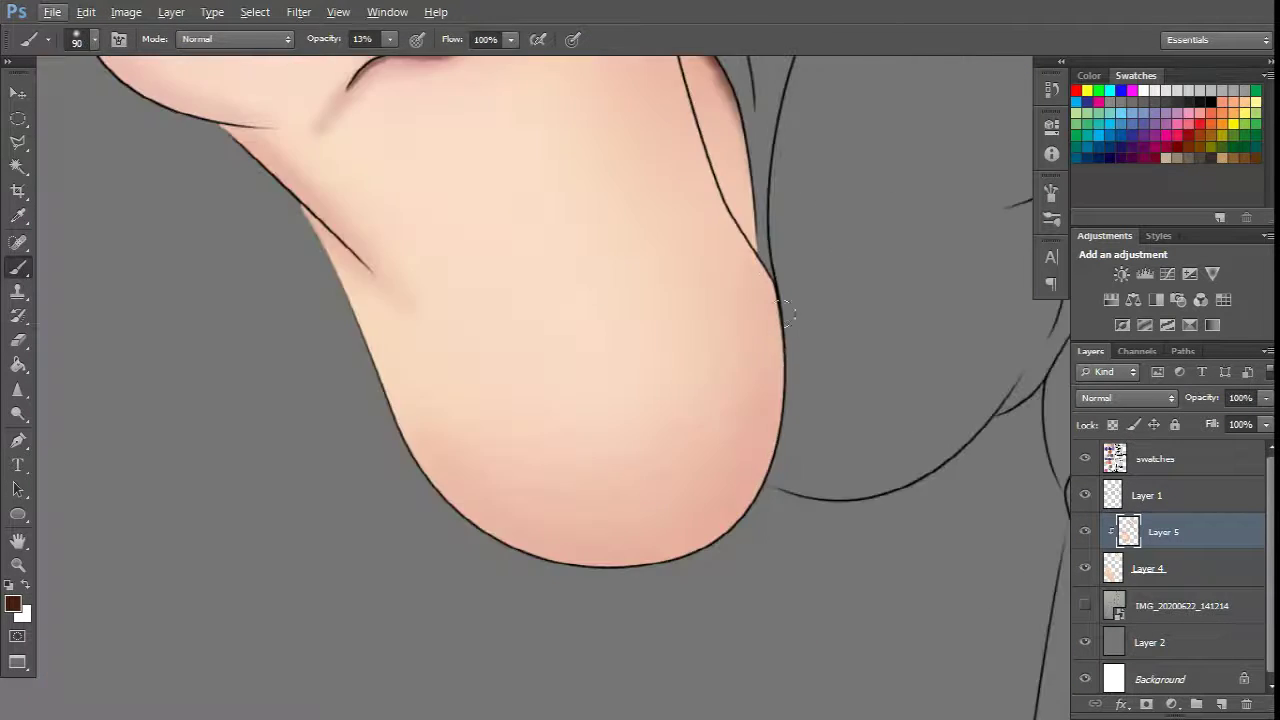
drag(785, 312, 420, 540)
drag(400, 390, 630, 560)
mouse_move(600, 260)
mouse_down()
mouse_move(757, 428)
mouse_move(780, 550)
mouse_up()
Step: Blend the heel shading up the sides and arch of the sole with a 200 px brush in a lighter salmon tone
key(bracketright)
key(bracketright)
scroll(588, 509, down, 1)
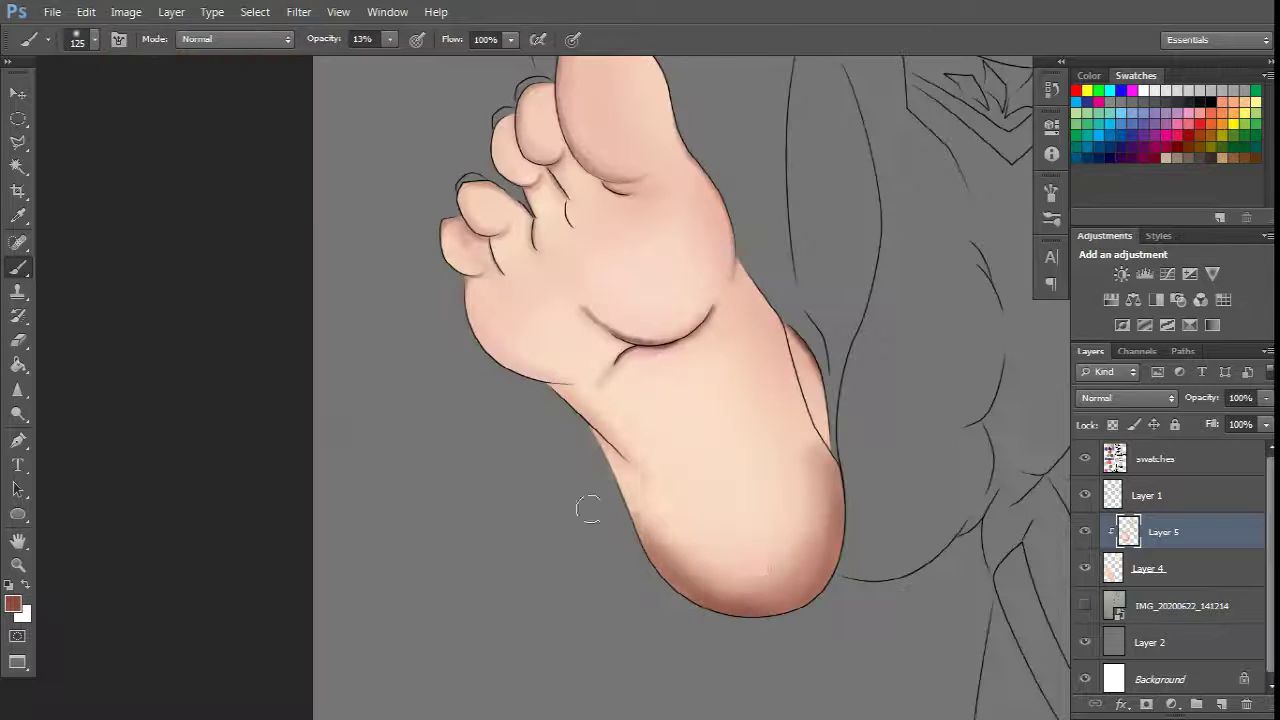
key(bracketright)
key(bracketright)
key(bracketright)
drag(588, 509, 780, 420)
click(13, 603)
key(Return)
mouse_move(643, 386)
mouse_down()
mouse_move(774, 332)
mouse_move(690, 433)
mouse_up()
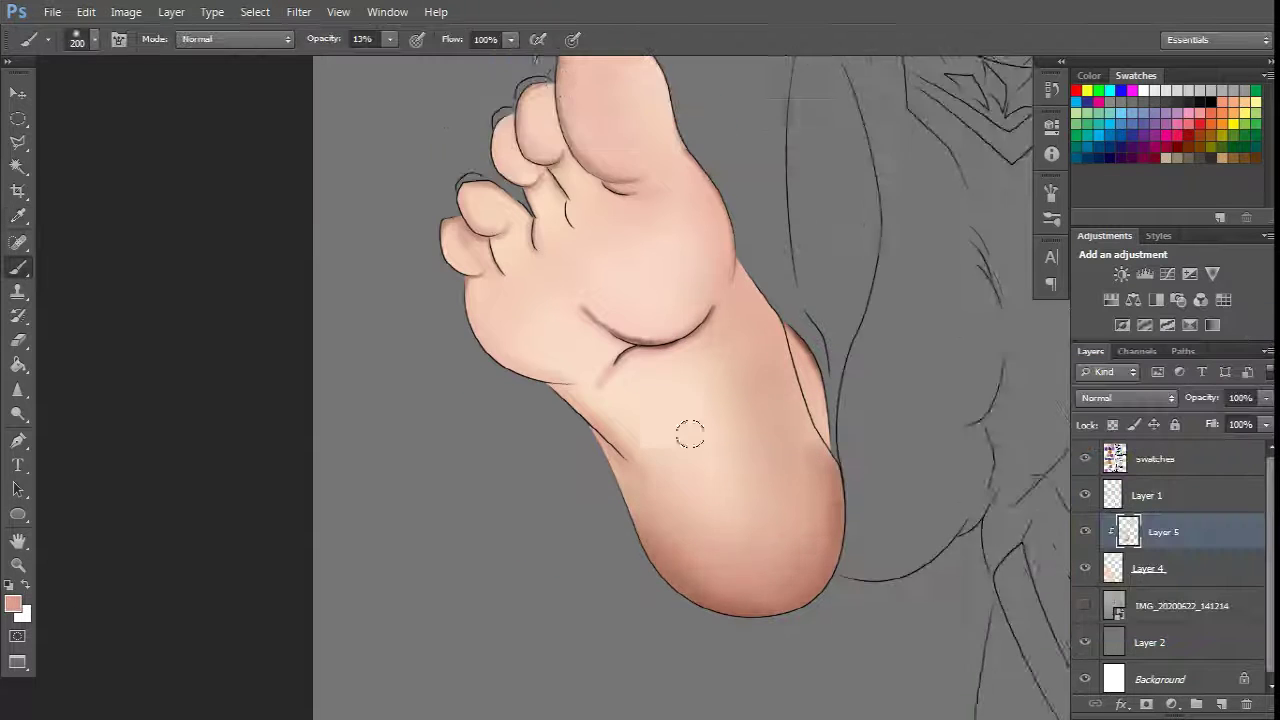
Step: Close the gap in the eyelid outline on Layer 1 with a pen path stroked in black using a hard round brush
scroll(857, 243, down, 5)
click(1147, 495)
scroll(674, 503, up, 8)
key(d)
click(94, 39)
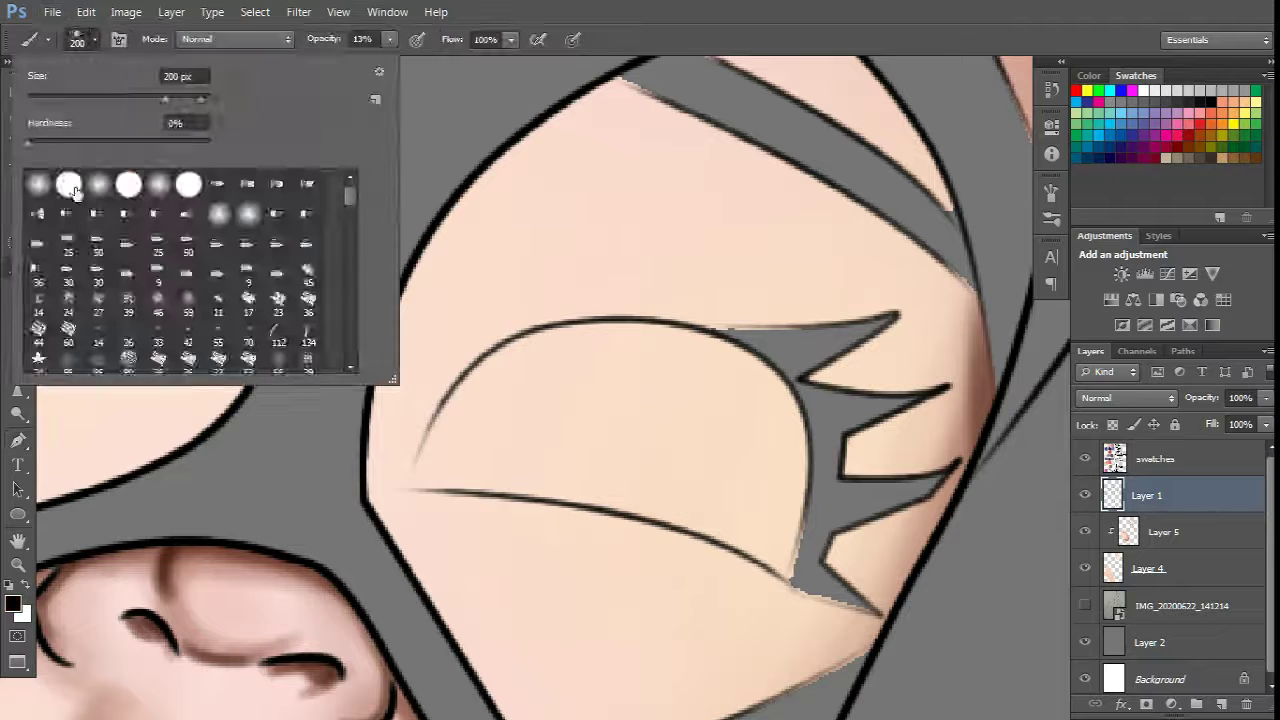
double_click(75, 192)
key(p)
scroll(468, 497, up, 2)
click(378, 485)
click(408, 405)
right_click(474, 296)
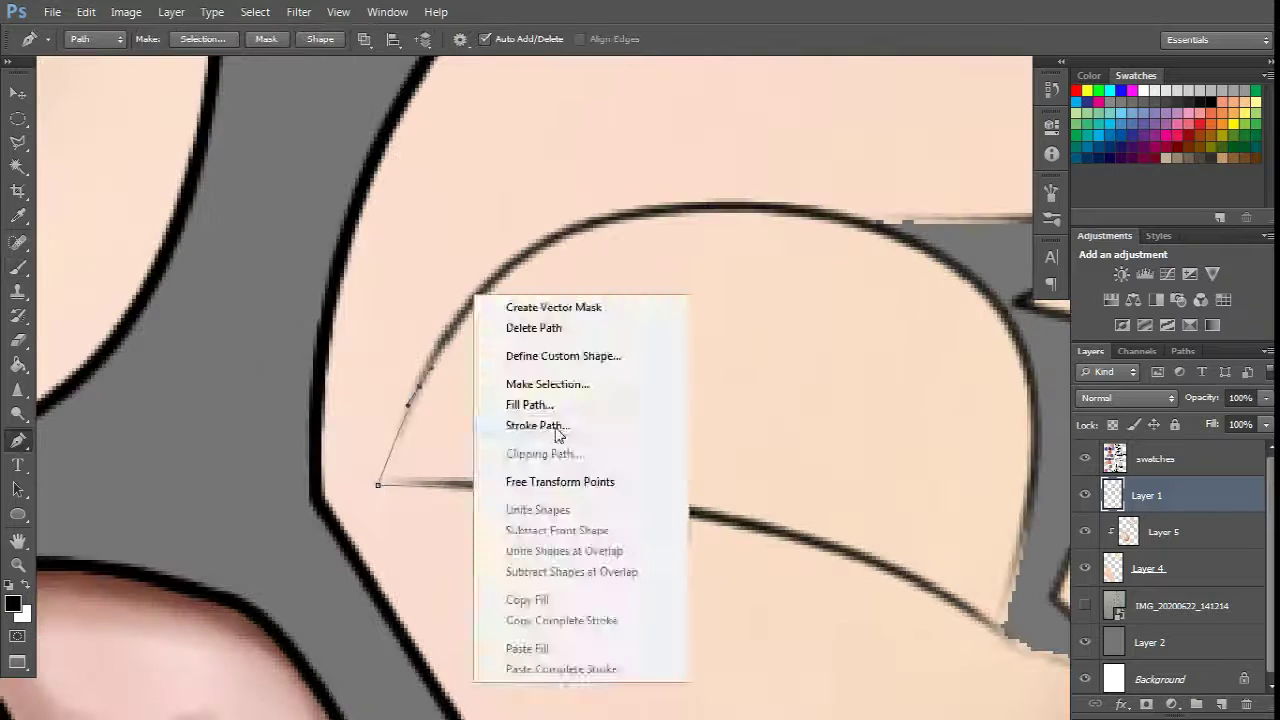
key(Escape)
Step: Select the closed eyelid area with the Magic Wand and clear its skin fill
key(w)
click(851, 374)
click(729, 237)
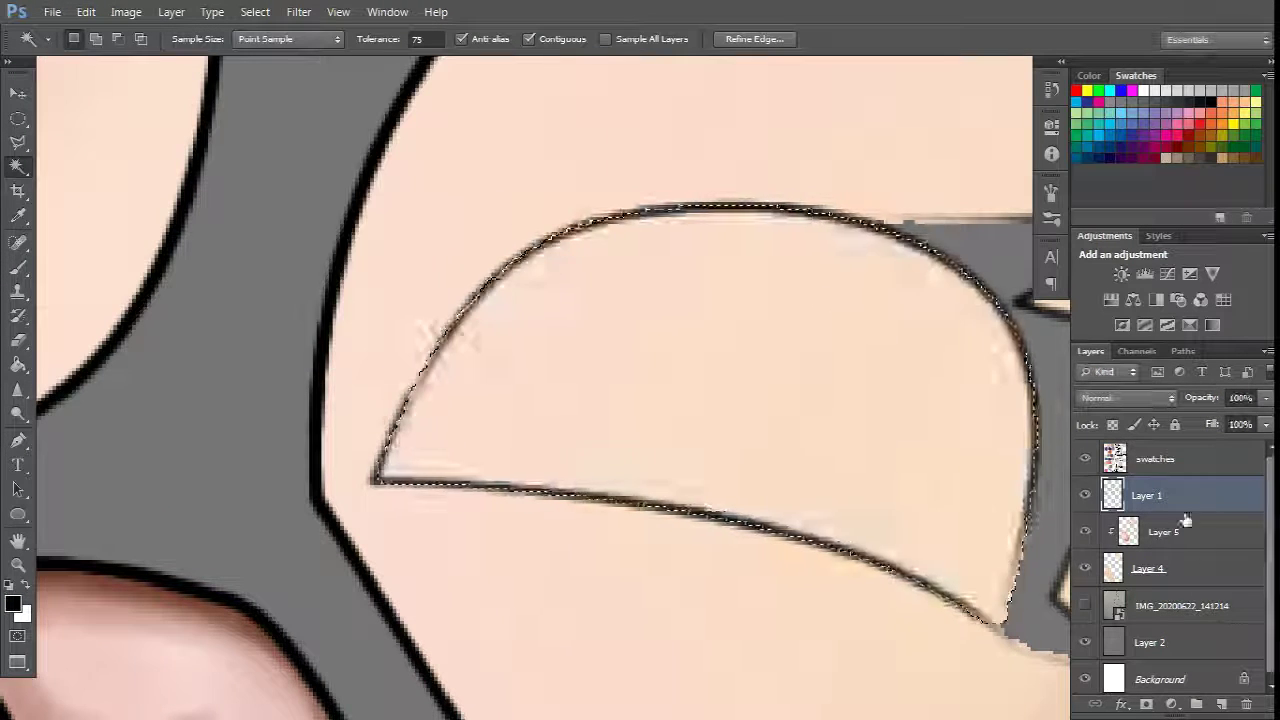
Step: Add a new clipped layer above Layer 5 and set up the Brush with white for highlights on the foot
key(ctrl+shift+j)
key(ctrl+minus)
key(ctrl+minus)
key(ctrl+minus)
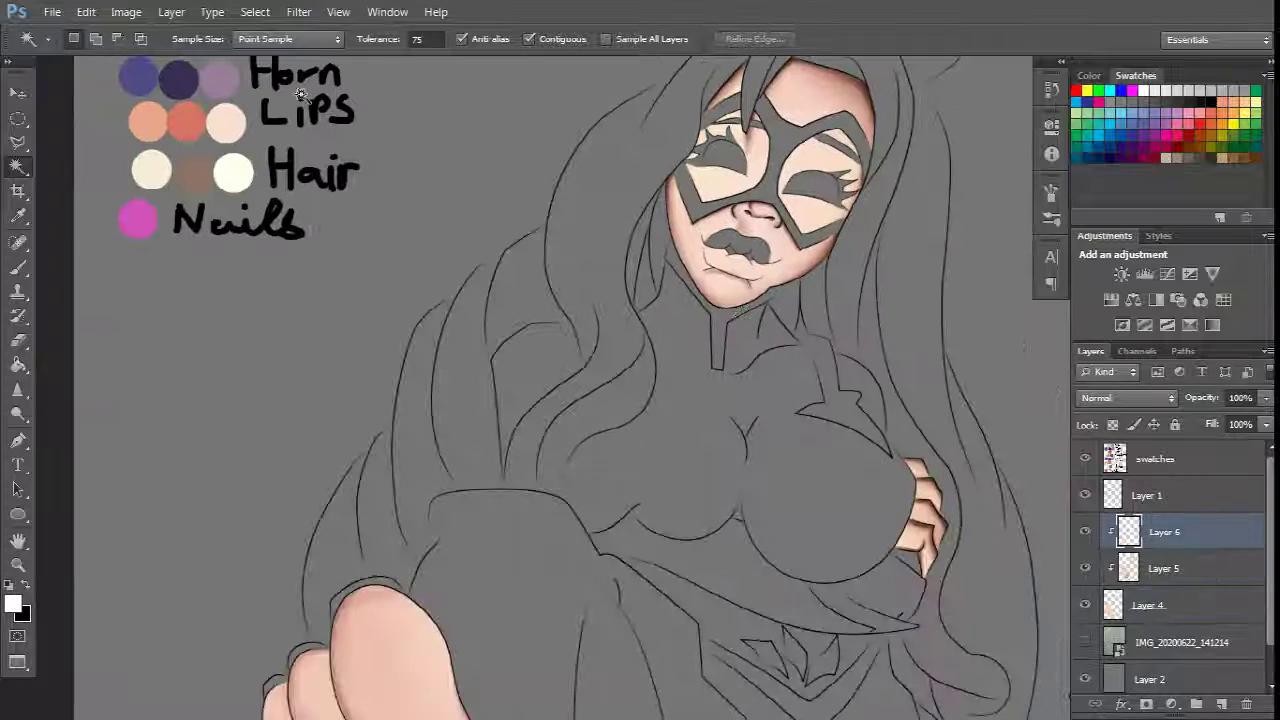
key(b)
scroll(550, 390, down, 5)
scroll(857, 163, up, 2)
scroll(434, 383, up, 2)
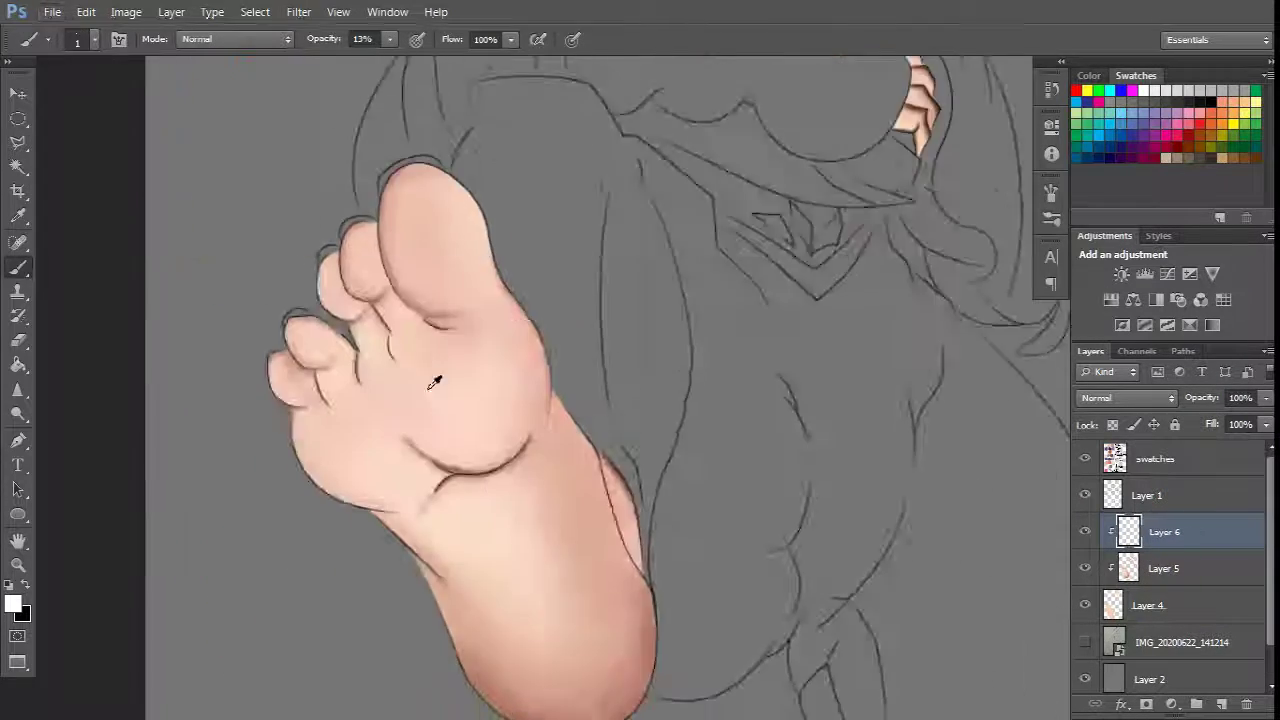
Step: Paint soft white highlights near the tip of the big toe with an enlarged brush of about 40 px
scroll(434, 383, up, 2)
key(])
key(])
key(])
key(])
key(])
key(])
key(])
key(])
key(])
key(])
key(])
key(])
scroll(486, 323, down, 3)
scroll(386, 286, up, 3)
scroll(275, 219, up, 2)
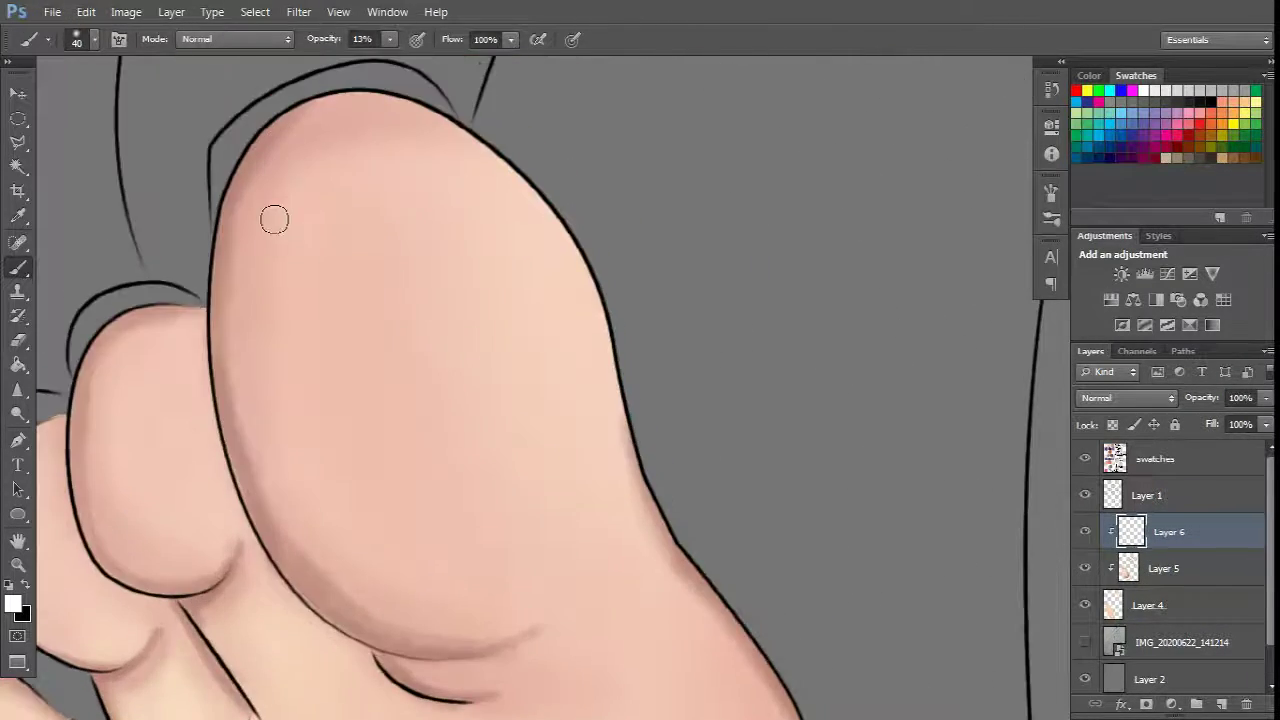
scroll(493, 227, left, 3)
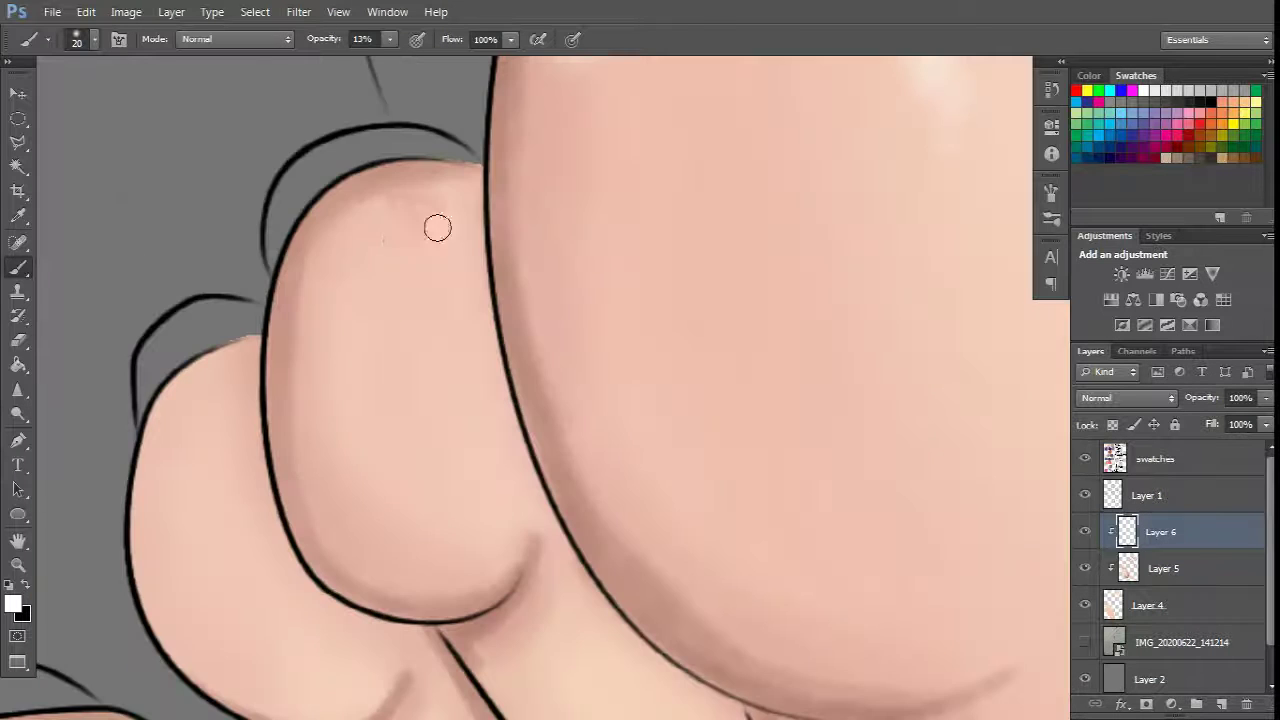
Step: Paint soft white highlights on the tip of the second toe and the outer edge of the third toe
scroll(447, 222, down, 3)
right_click(135, 285)
key(Return)
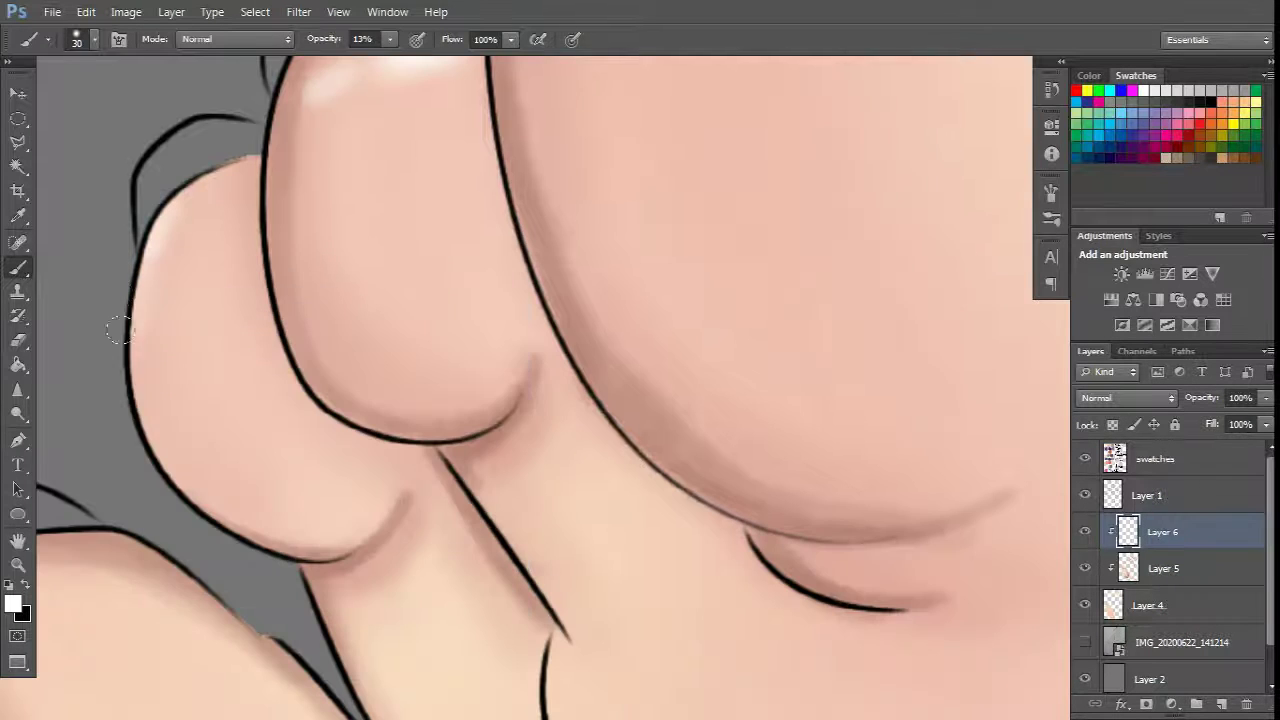
Step: Shrink the white brush to about 5 px and start a thin highlight along the curve of the nose tip
scroll(350, 535, up, 2)
mouse_move(176, 289)
mouse_down()
mouse_move(766, 400)
mouse_move(670, 339)
mouse_move(832, 289)
mouse_up()
key(bracketright)
key(bracketleft)
key(bracketleft)
key(bracketleft)
key(bracketleft)
key(bracketleft)
key(bracketleft)
key(bracketleft)
key(bracketleft)
key(bracketleft)
key(bracketleft)
key(bracketleft)
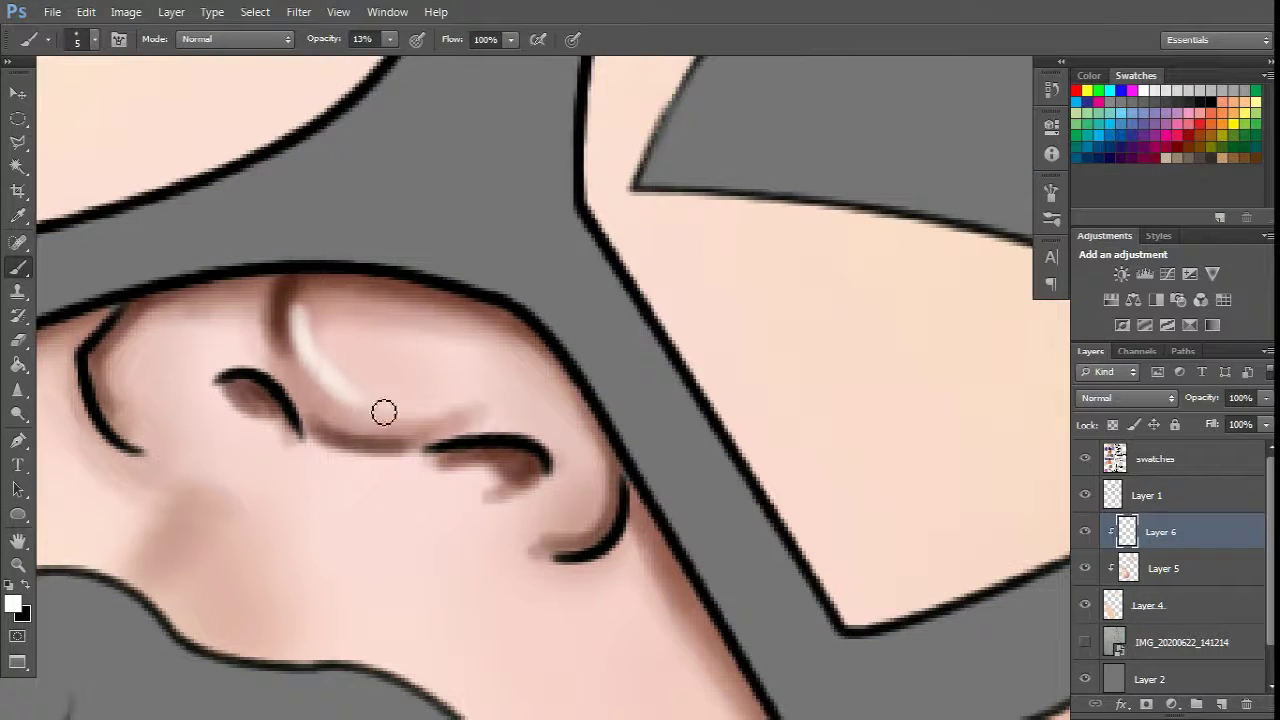
Step: Extend the white highlights around the other side of the nose tip and beside the nostril
scroll(513, 406, down, 2)
drag(565, 370, 530, 390)
scroll(307, 330, up, 2)
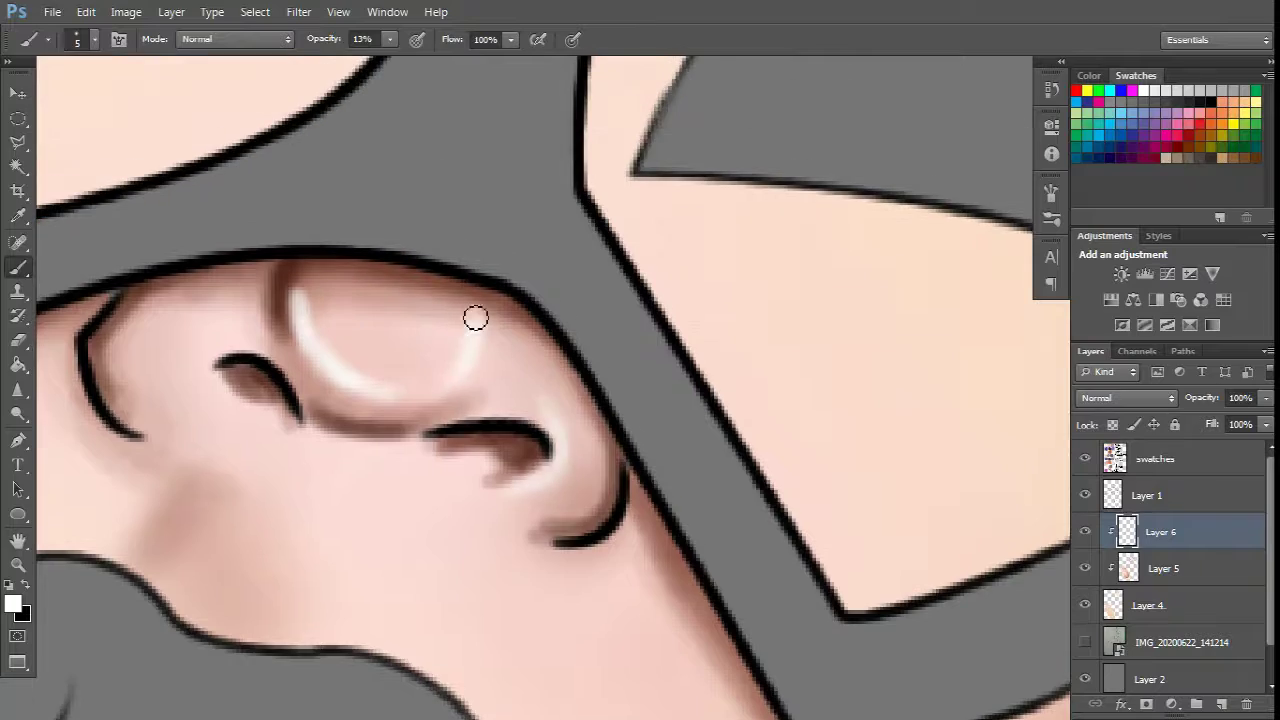
drag(475, 318, 5, 168)
Step: Select the suit's top and the lower cloth regions on Layer 1 with the Magic Wand at tolerance 75 and modify the selection
key(alt+bracketright)
scroll(584, 430, down, 3)
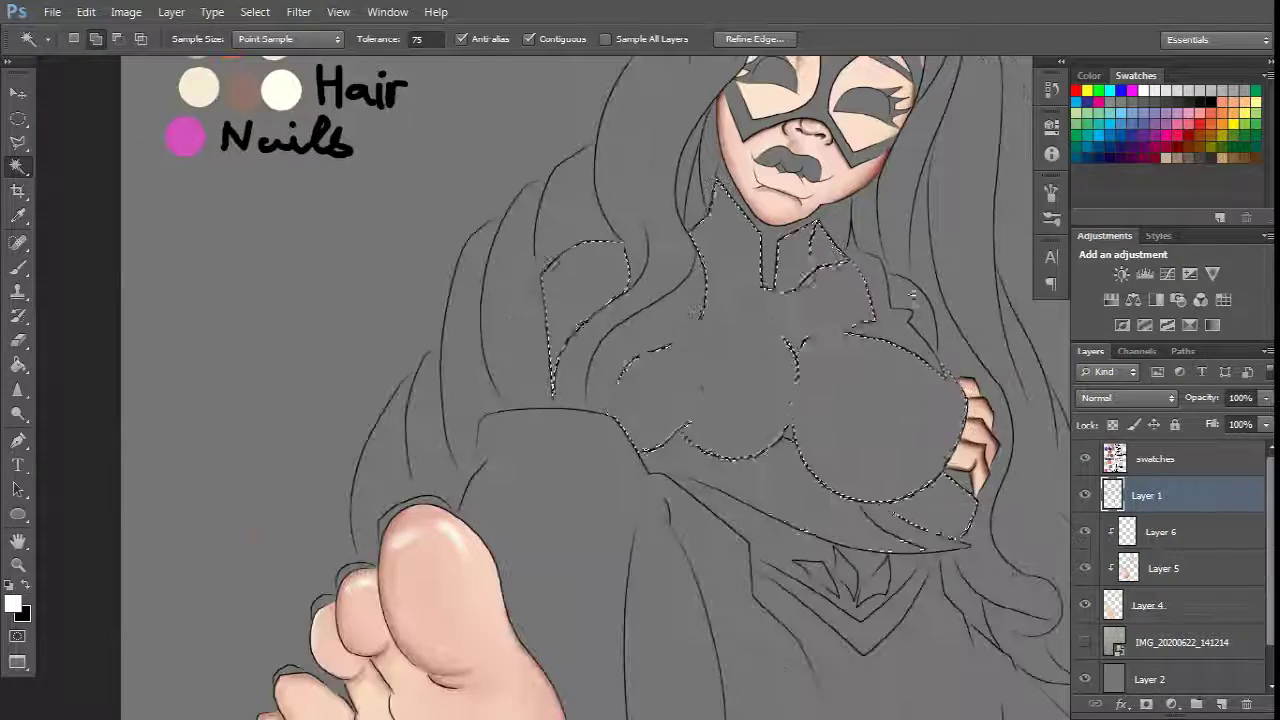
scroll(584, 430, down, 5)
scroll(584, 430, up, 2)
scroll(690, 488, down, 2)
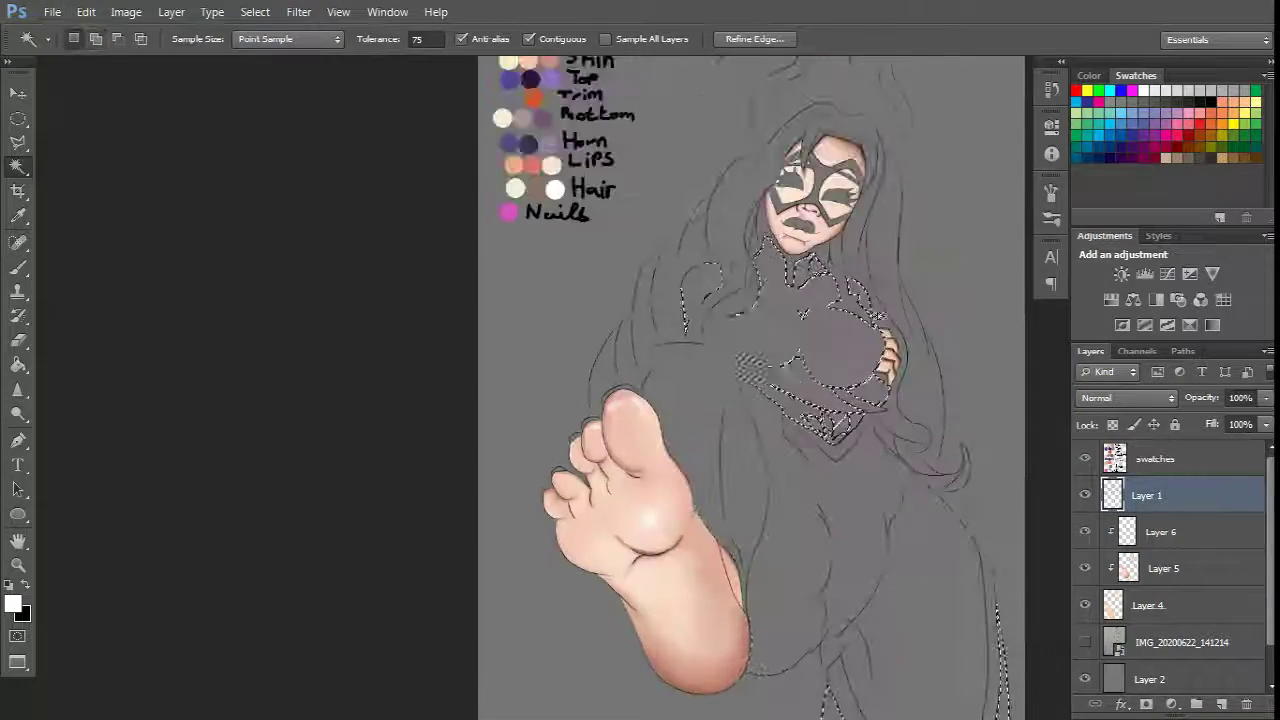
scroll(690, 488, up, 4)
scroll(690, 488, up, 2)
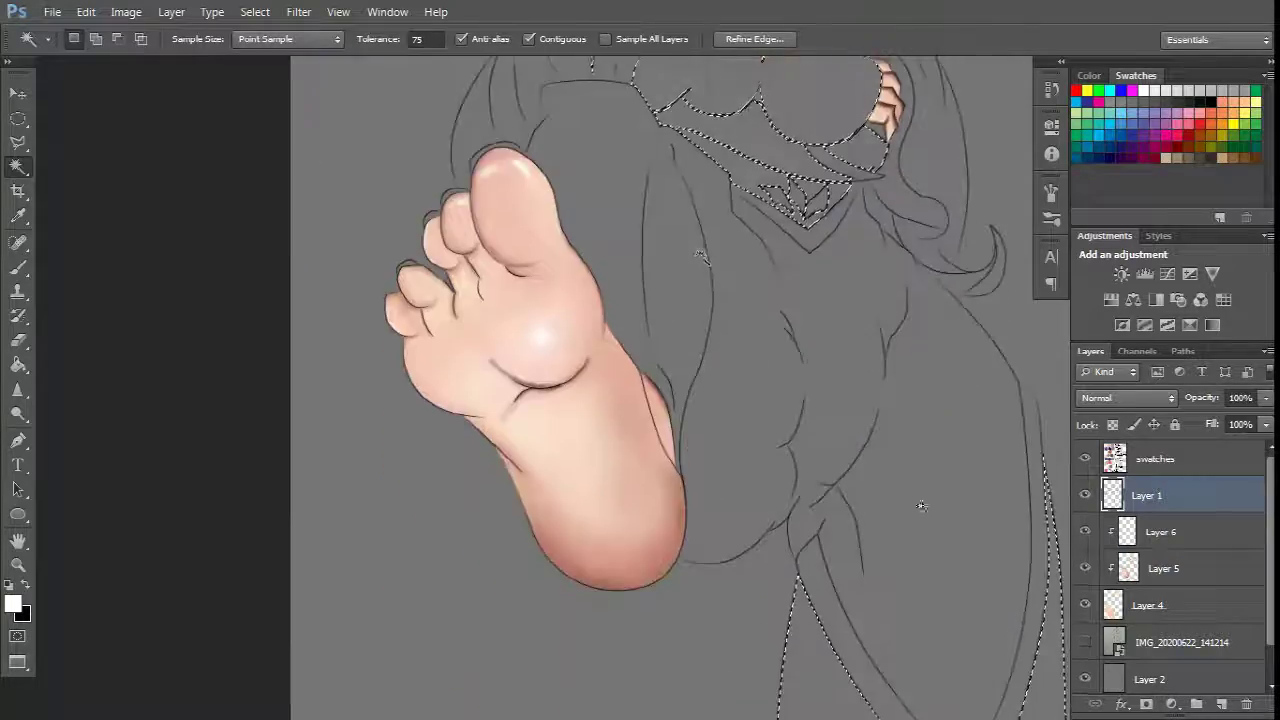
scroll(690, 488, down, 3)
scroll(690, 488, up, 4)
scroll(690, 488, down, 4)
click(255, 11)
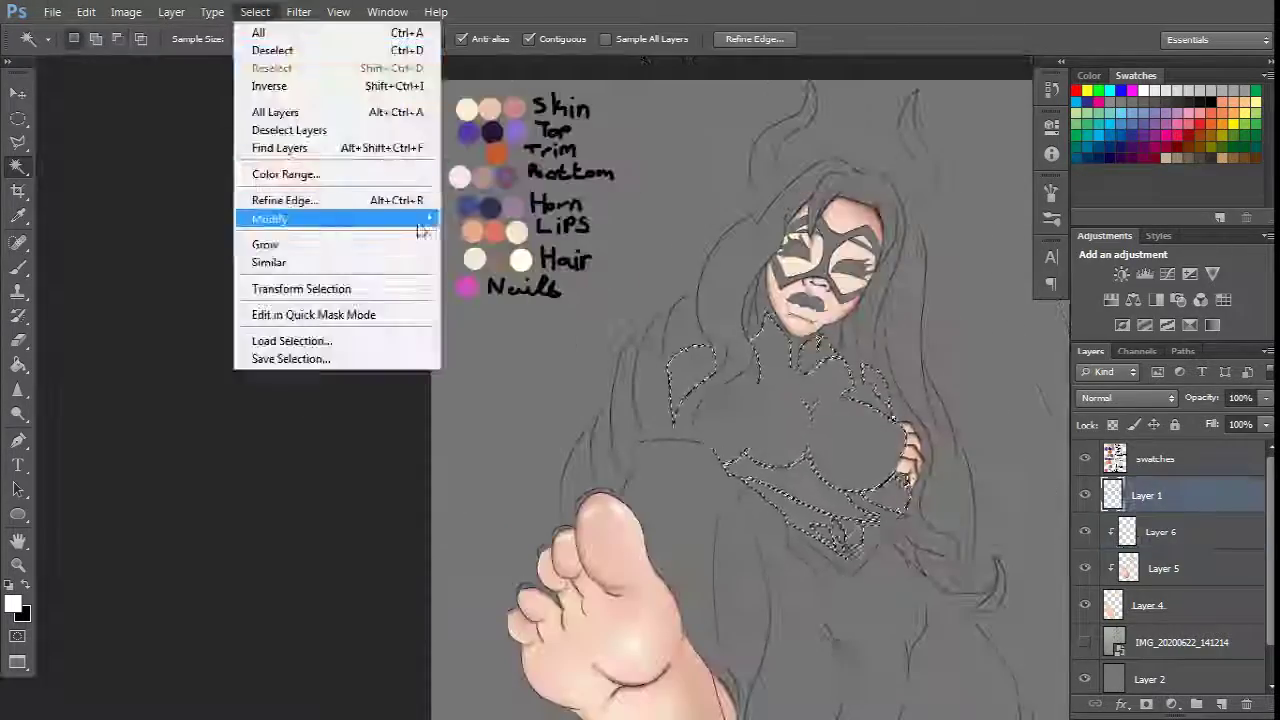
click(275, 257)
Step: Add a new layer below Layer 1 and fill the selected outfit regions with a purple radial gradient
key(ctrl+shift+alt+n)
key(g)
click(110, 38)
click(515, 132)
key(Return)
scroll(700, 400, down, 2)
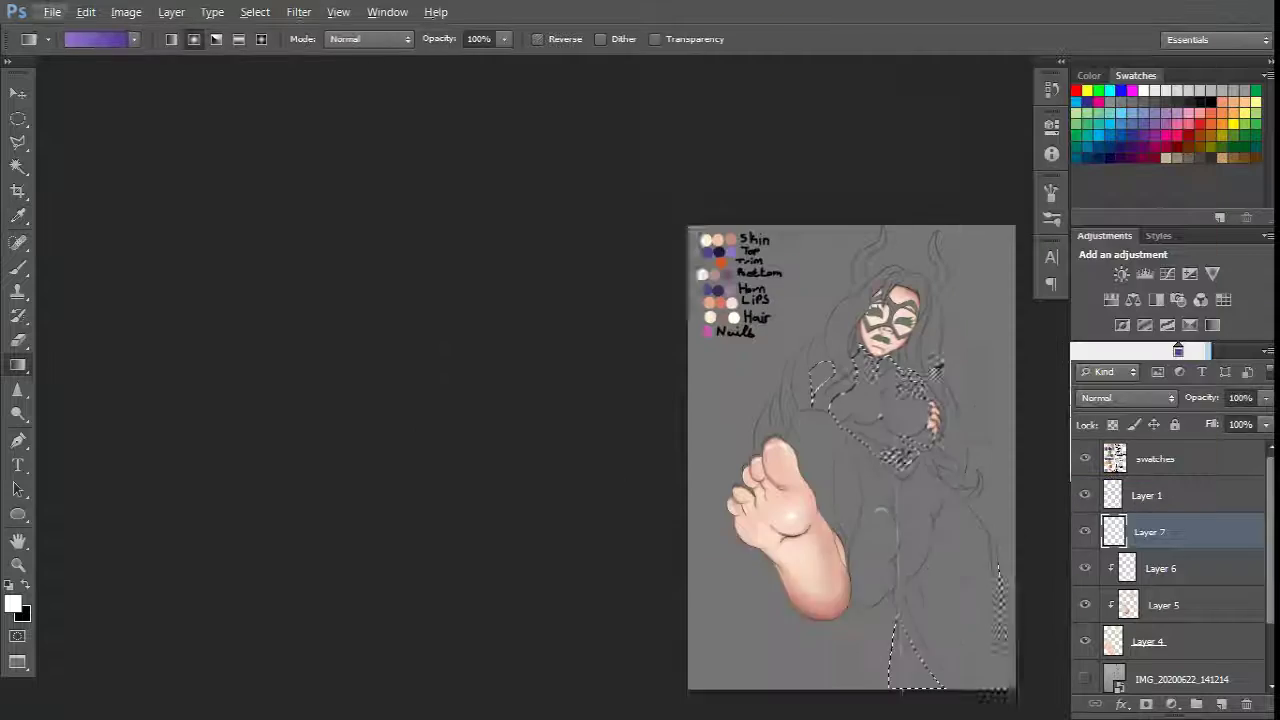
drag(804, 364, 837, 579)
Step: Deselect, add a new layer clipped to the purple Layer 7, and set up a dark purple brush of about 500 px
key(ctrl+shift+alt+n)
key(ctrl+d)
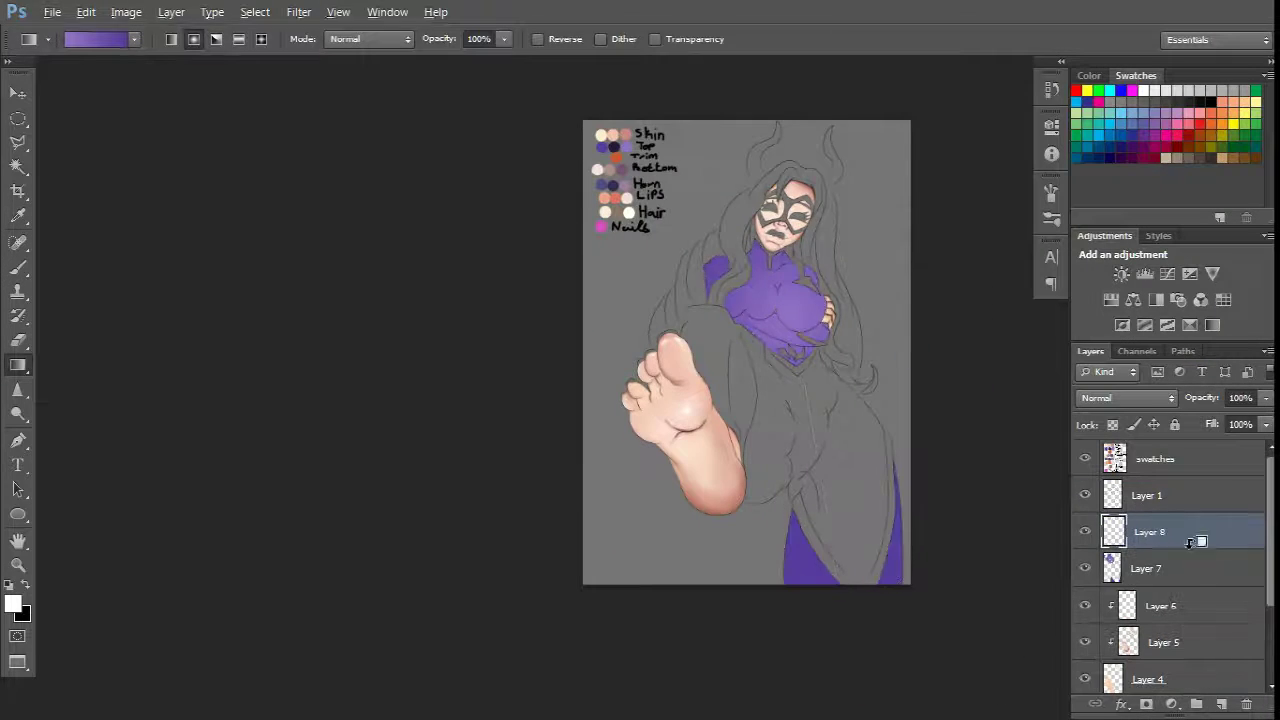
key(ctrl+alt+g)
key(b)
scroll(800, 320, up, 4)
key(bracketleft)
key(bracketleft)
key(bracketleft)
key(bracketleft)
key(bracketleft)
key(bracketleft)
key(bracketleft)
key(bracketleft)
key(bracketleft)
scroll(728, 457, down, 5)
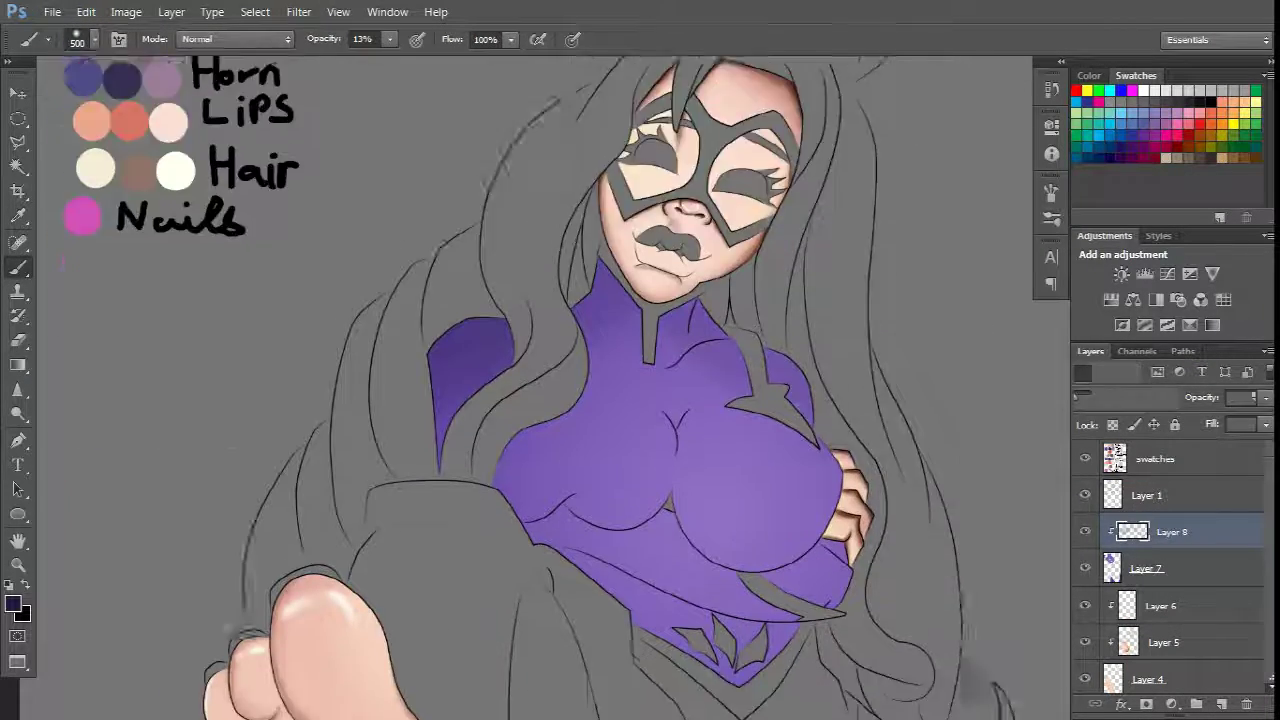
Step: Softly shade the purple top beneath the bust and around the neck and shoulders, varying the brush size
scroll(897, 503, down, 3)
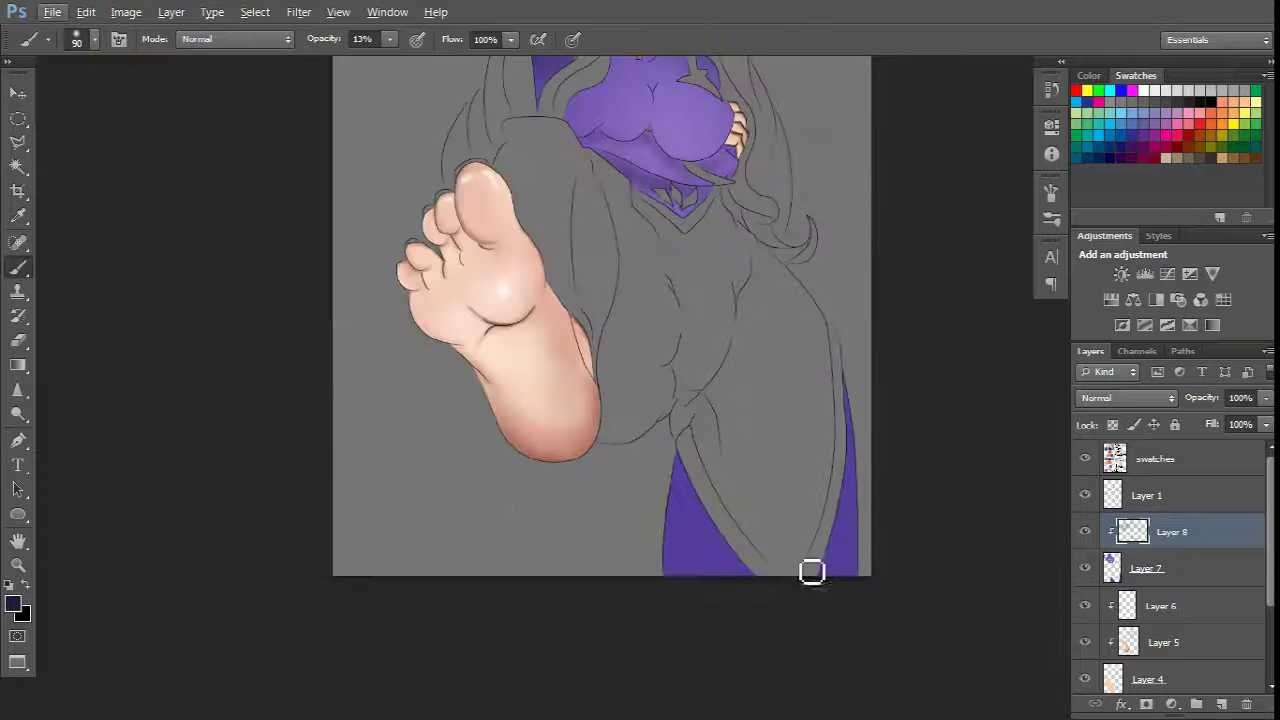
scroll(811, 571, up, 2)
key(bracketright)
key(bracketright)
key(bracketright)
key(bracketright)
key(bracketright)
key(bracketright)
key(bracketright)
key(bracketright)
key(bracketright)
key(bracketright)
key(bracketright)
scroll(897, 654, down, 2)
right_click(490, 318)
key(Escape)
Step: Shade the upper edge and outer side of the purple sleeve beside the hair in dark purple
scroll(490, 318, up, 3)
key(bracketleft)
key(bracketleft)
key(bracketleft)
key(bracketleft)
key(bracketleft)
key(bracketleft)
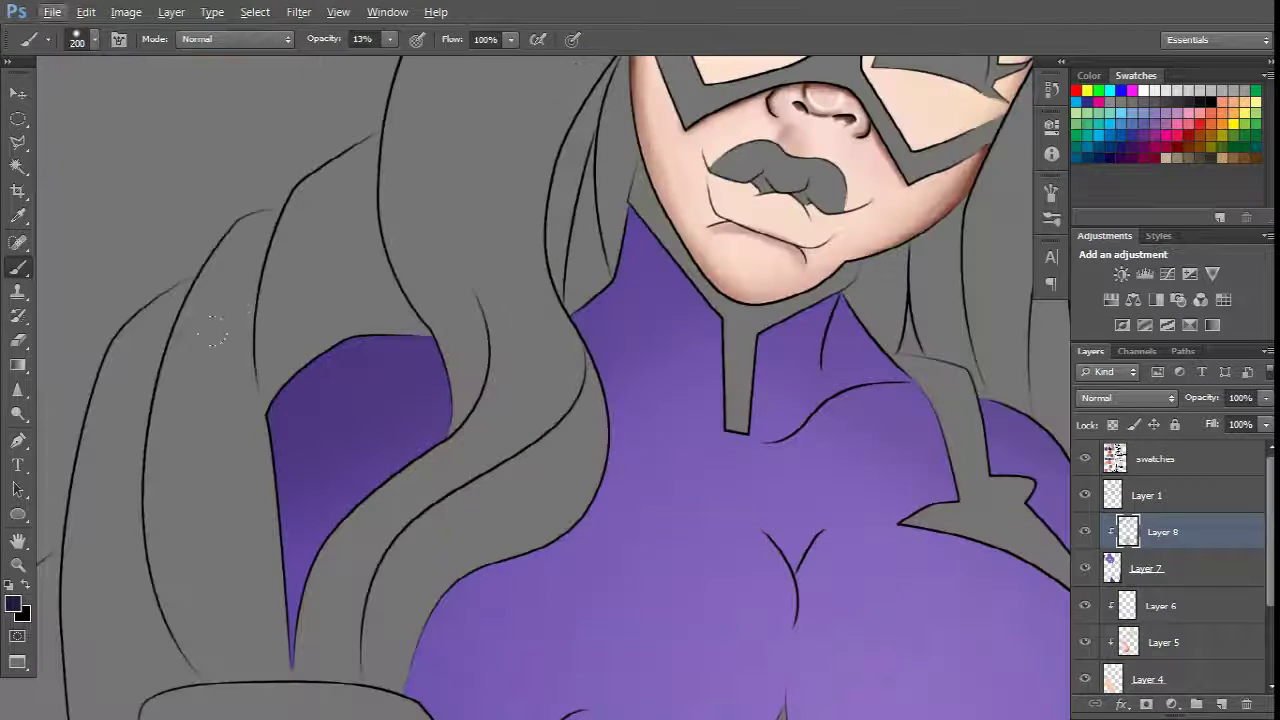
drag(400, 345, 226, 481)
scroll(620, 243, down, 3)
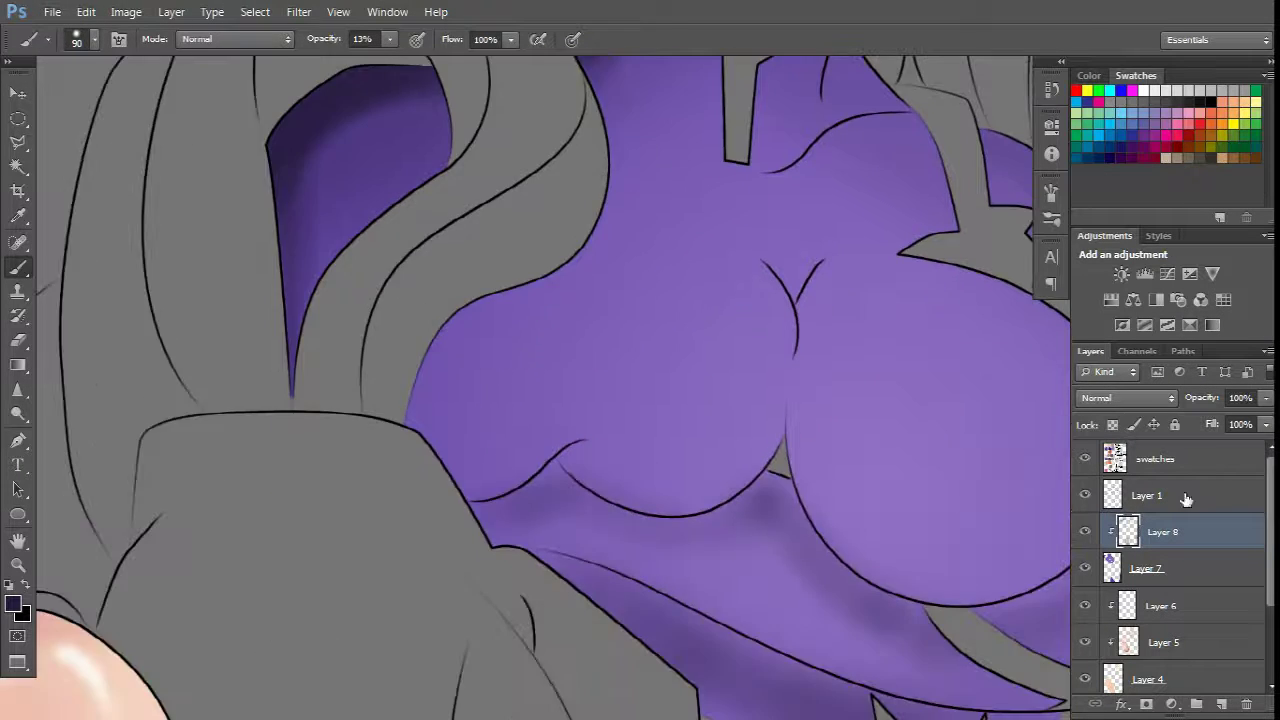
Step: Fill the small unpainted gap between the bust curves with dark purple on Layer 7
click(1160, 497)
key(w)
click(1166, 567)
key(g)
key(b)
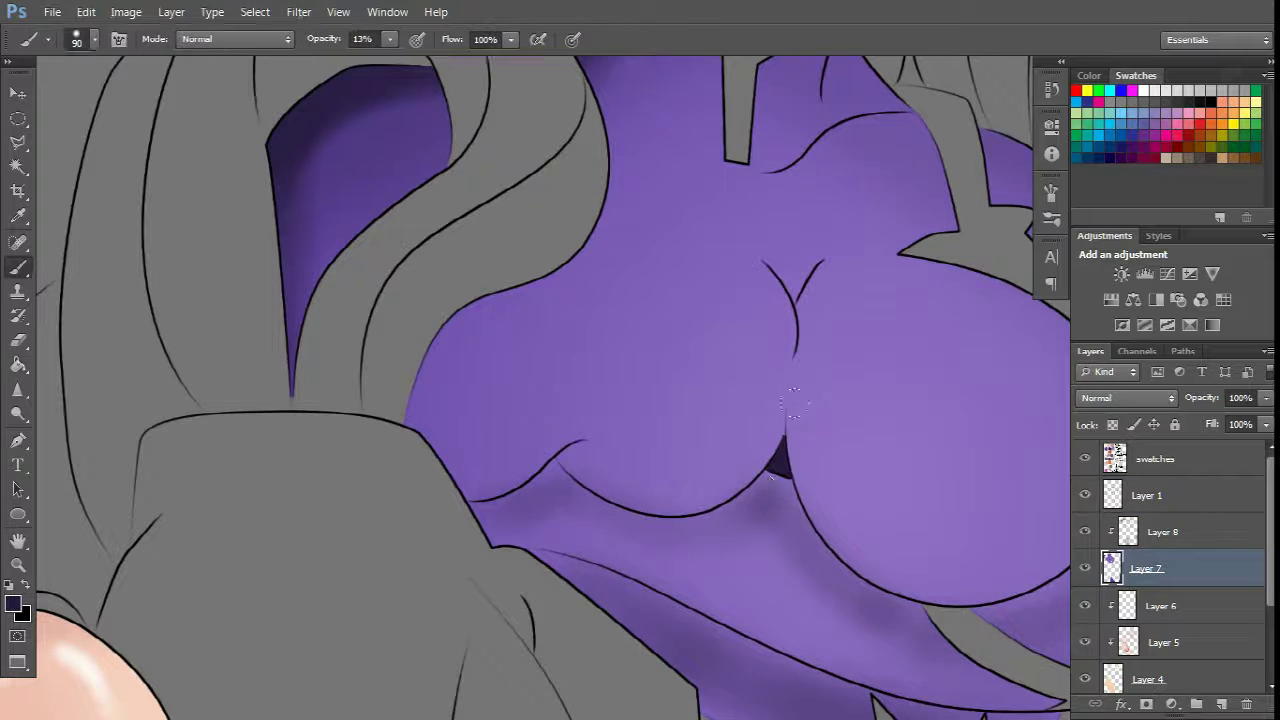
Step: Paint a dark shadow on Layer 8 along the underside of the left bust curve with a brush of about 20 px
scroll(600, 470, up, 3)
scroll(380, 418, up, 1)
key(alt+bracketright)
key(bracketleft)
mouse_move(380, 418)
mouse_down()
mouse_move(459, 404)
mouse_move(372, 438)
mouse_move(394, 417)
mouse_up()
scroll(631, 429, right, 3)
scroll(631, 429, down, 2)
mouse_move(600, 338)
mouse_down()
mouse_move(470, 256)
mouse_move(746, 371)
mouse_move(830, 386)
mouse_up()
scroll(351, 294, right, 3)
scroll(351, 294, down, 1)
key(bracketleft)
key(bracketleft)
drag(773, 253, 591, 361)
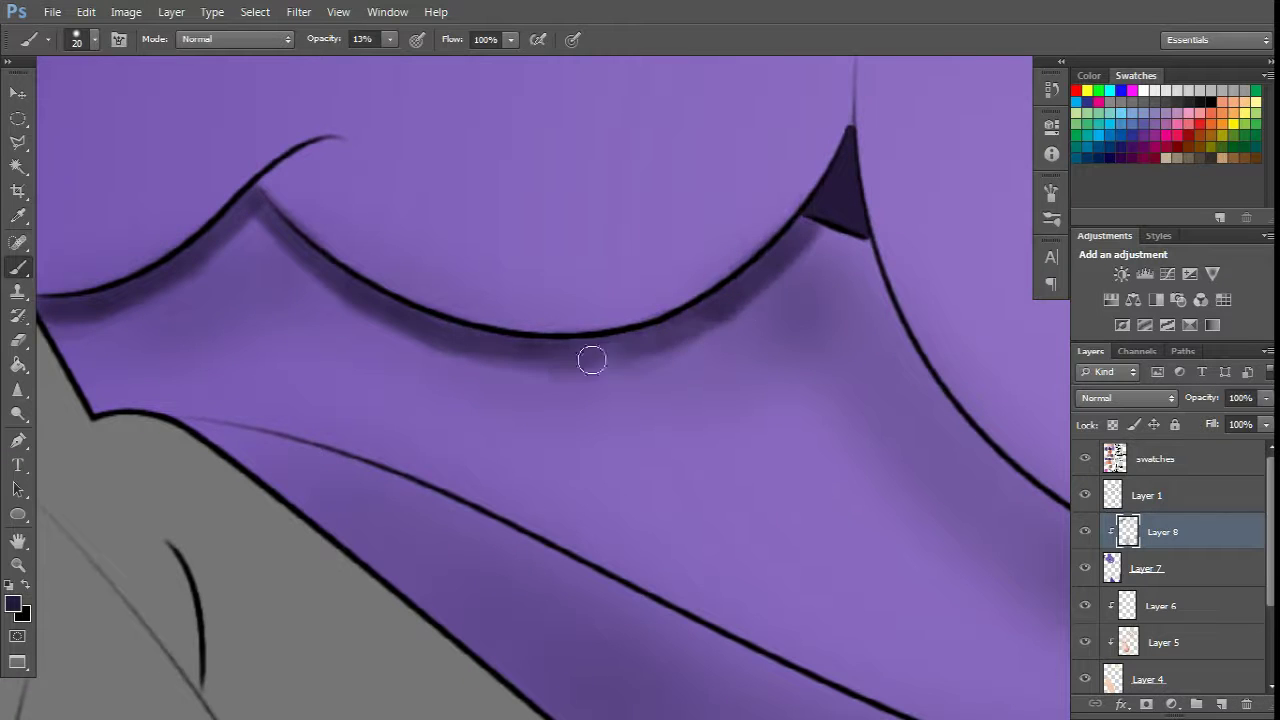
Step: Deepen the shadows below the central gap and under both bust curves with a brush of about 20 to 25 px
key(bracketright)
key(bracketright)
key(bracketright)
scroll(666, 357, right, 3)
scroll(666, 357, down, 1)
mouse_move(650, 190)
mouse_down()
mouse_move(620, 244)
mouse_move(690, 284)
mouse_move(739, 376)
mouse_move(987, 528)
mouse_move(926, 522)
mouse_move(684, 316)
mouse_up()
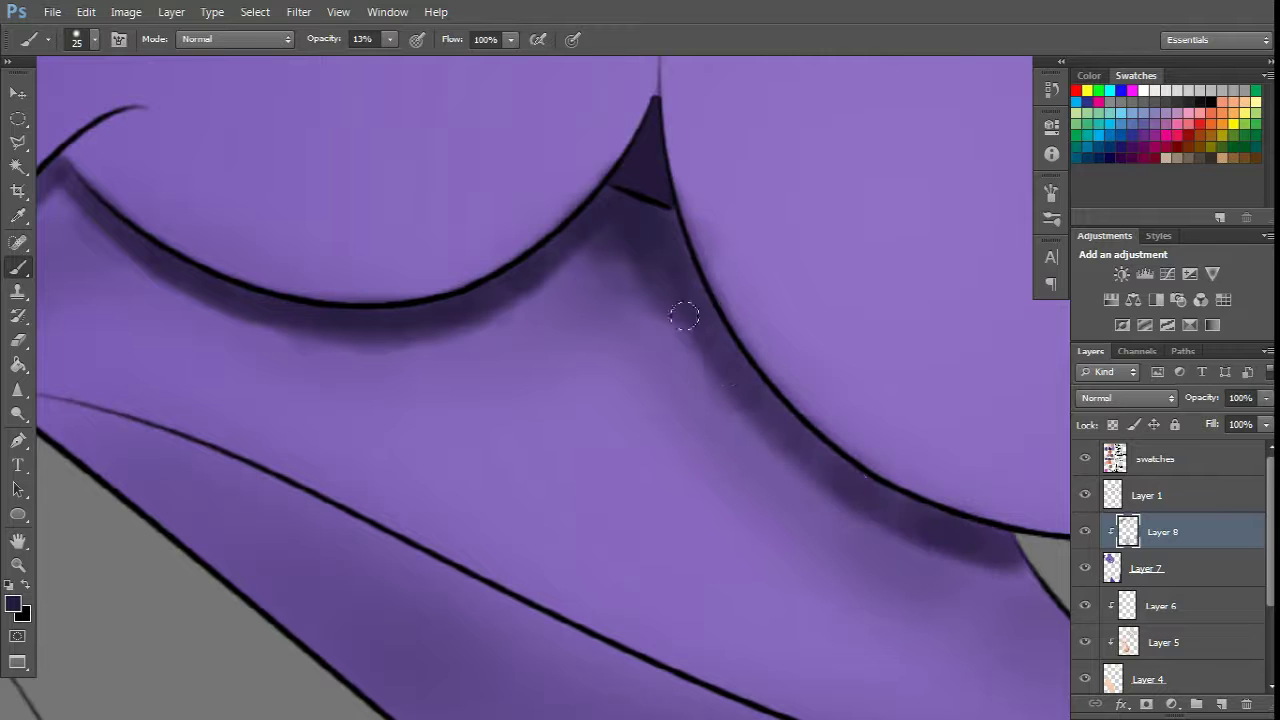
key(bracketleft)
scroll(719, 494, left, 3)
drag(855, 250, 616, 318)
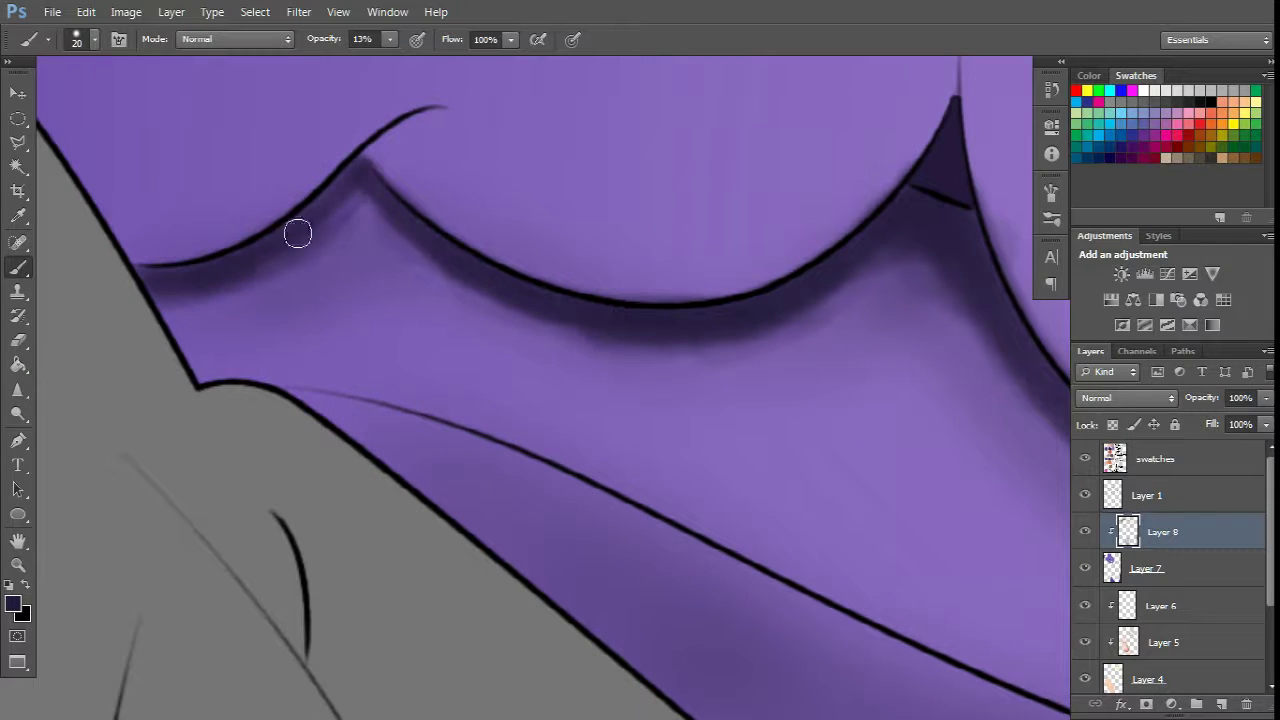
Step: Darken the purple fabric under the right bust curve, between the grey trim and the hand, with a 15 px brush
scroll(849, 400, right, 3)
scroll(591, 429, down, 3)
drag(591, 429, 577, 417)
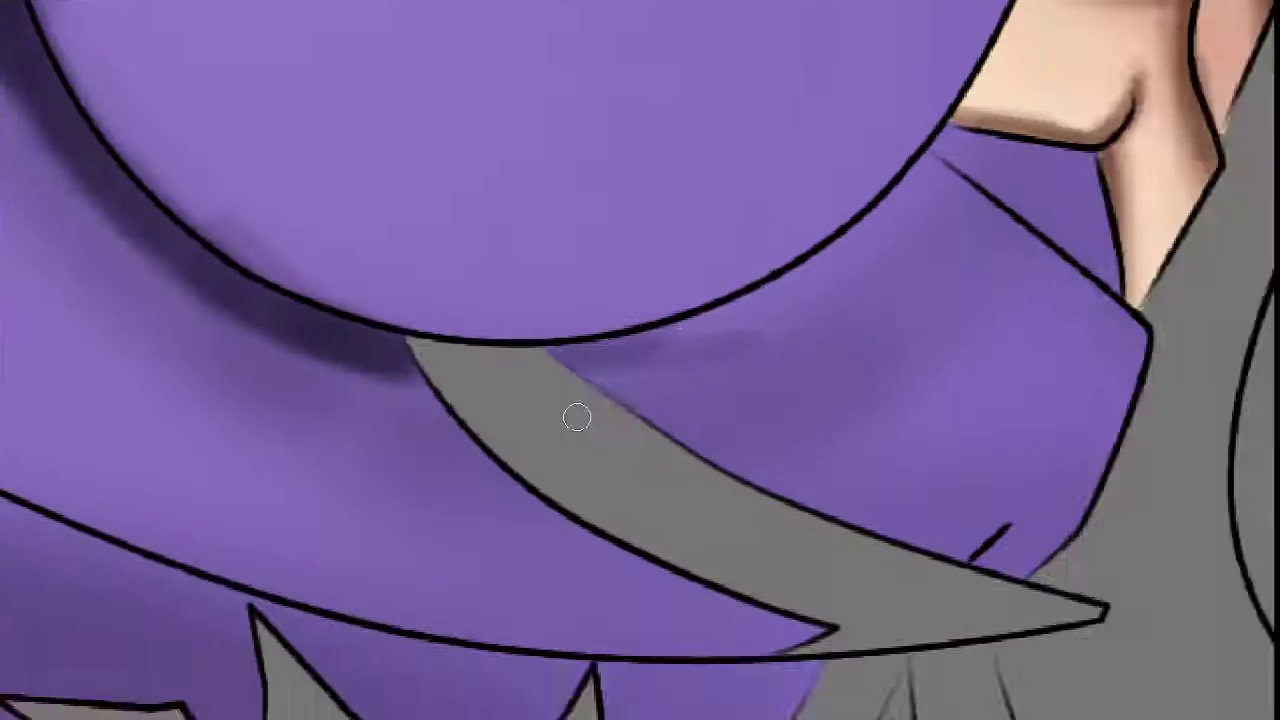
scroll(577, 417, right, 2)
key(bracketright)
mouse_move(431, 416)
mouse_down()
mouse_move(690, 322)
mouse_move(603, 356)
mouse_up()
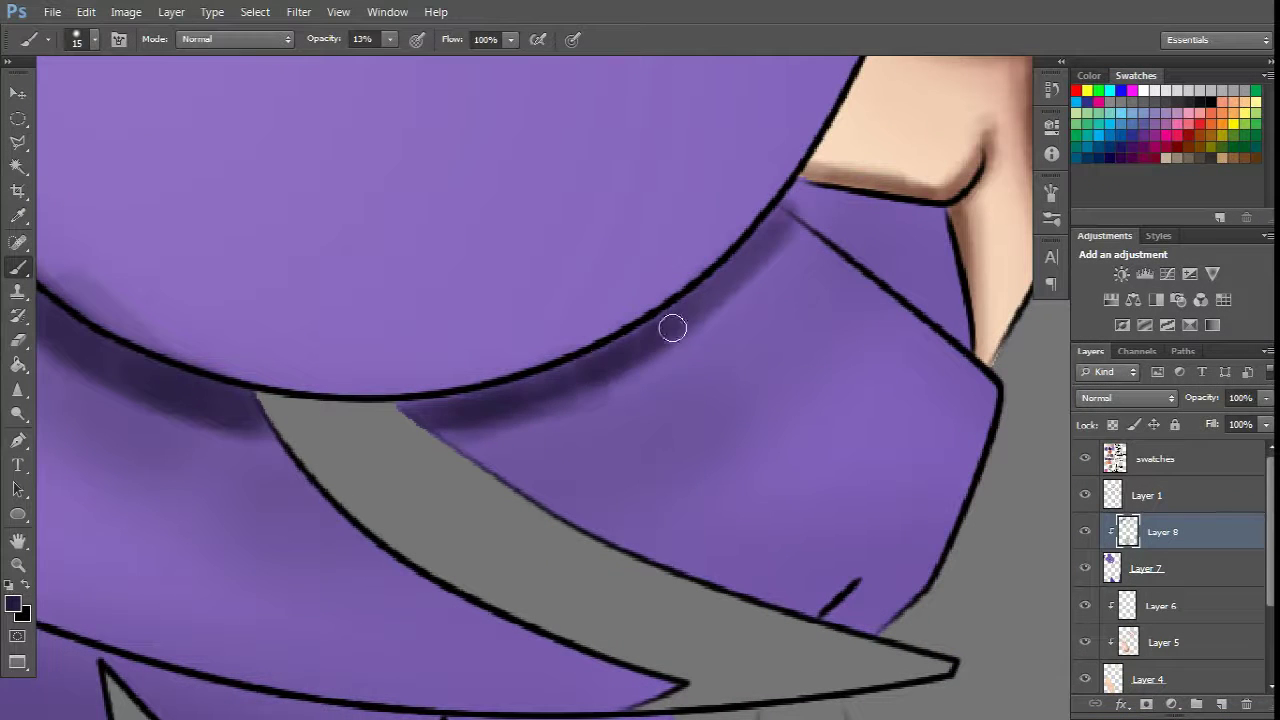
drag(672, 328, 683, 300)
Step: Add small dark shadows to the purple fabric beneath the fingers using a smaller brush
scroll(872, 230, right, 2)
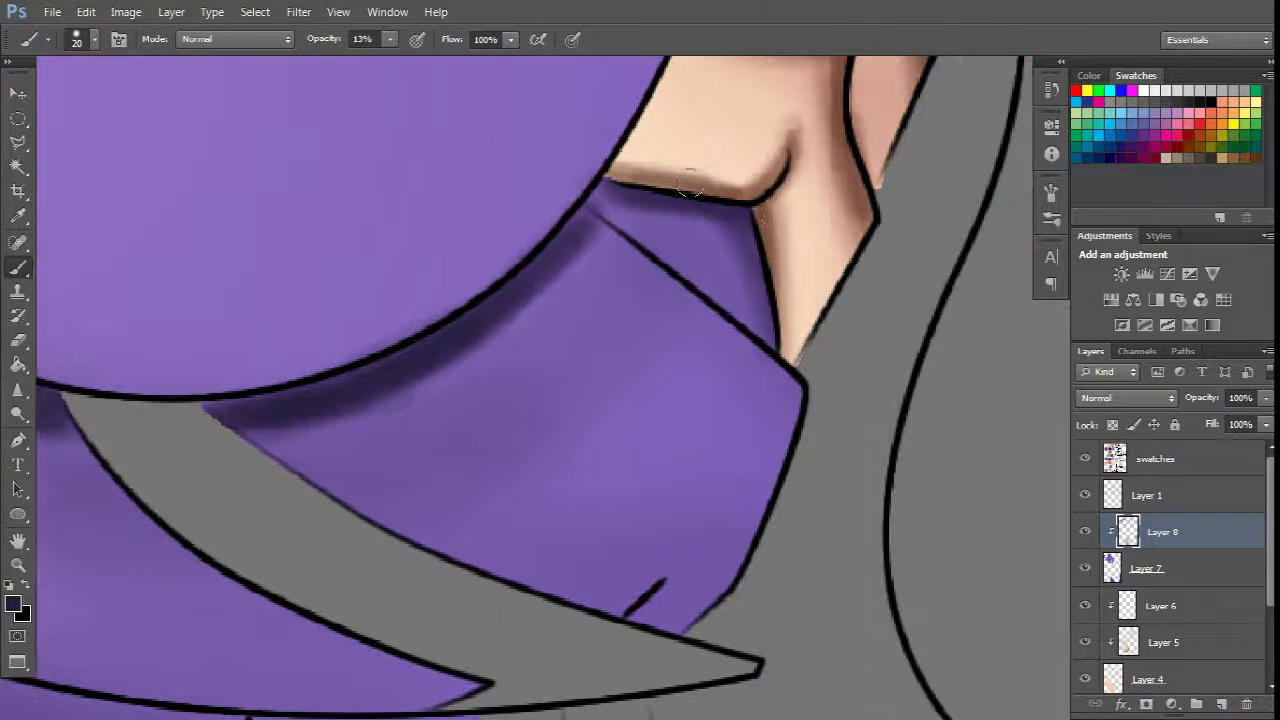
key(bracketleft)
scroll(688, 183, down, 3)
click(705, 372)
scroll(706, 375, up, 3)
mouse_move(598, 236)
mouse_down()
mouse_move(724, 337)
mouse_move(611, 228)
mouse_up()
scroll(768, 357, down, 3)
scroll(569, 360, up, 3)
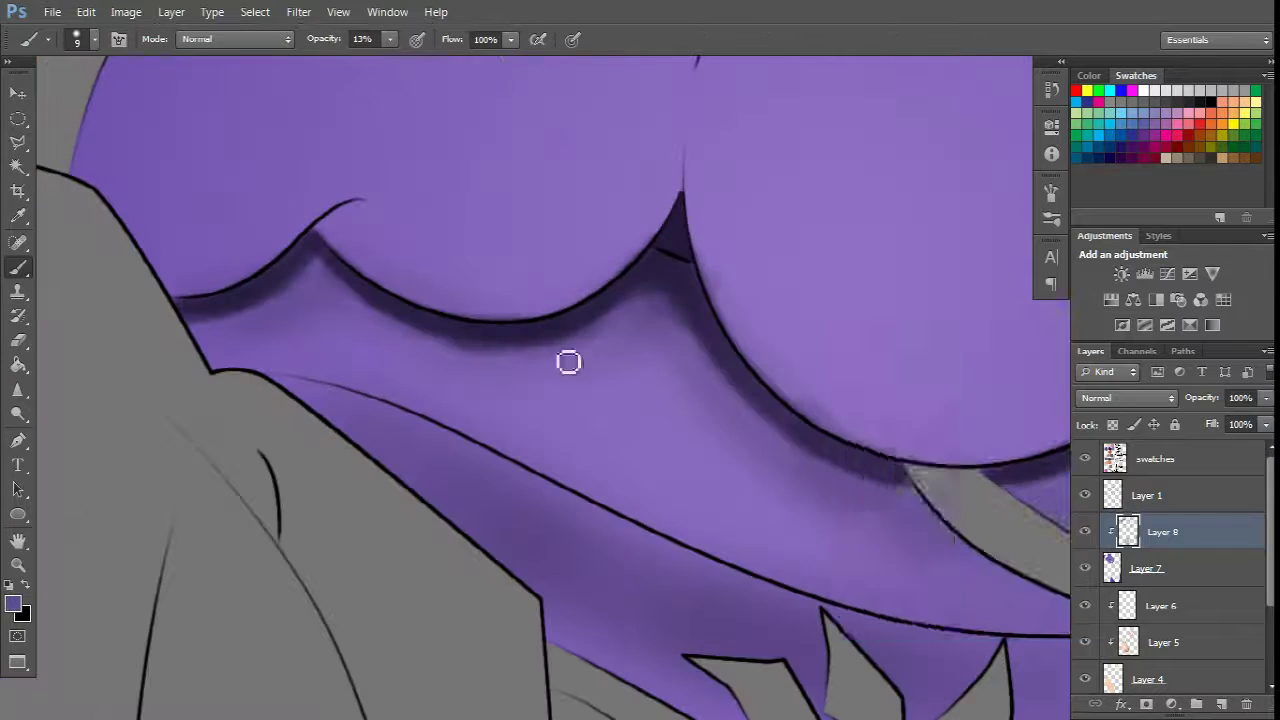
Step: Set the brush colour to a dark purple and shade the bust contours with a soft brush of about 60 to 80 px
key(i)
click(980, 534)
key(Return)
key(b)
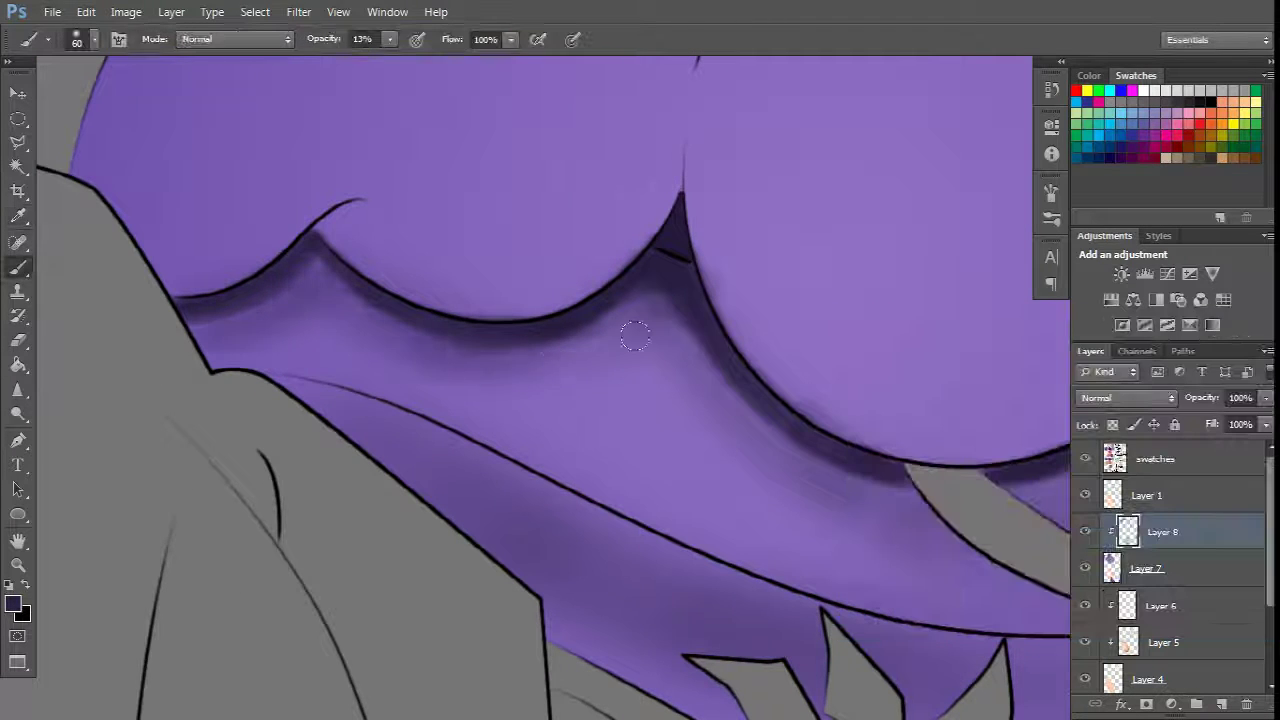
scroll(640, 400, up, 3)
scroll(636, 428, down, 3)
scroll(636, 428, up, 3)
scroll(486, 329, down, 3)
key(bracketright)
key(bracketright)
key(bracketright)
key(bracketright)
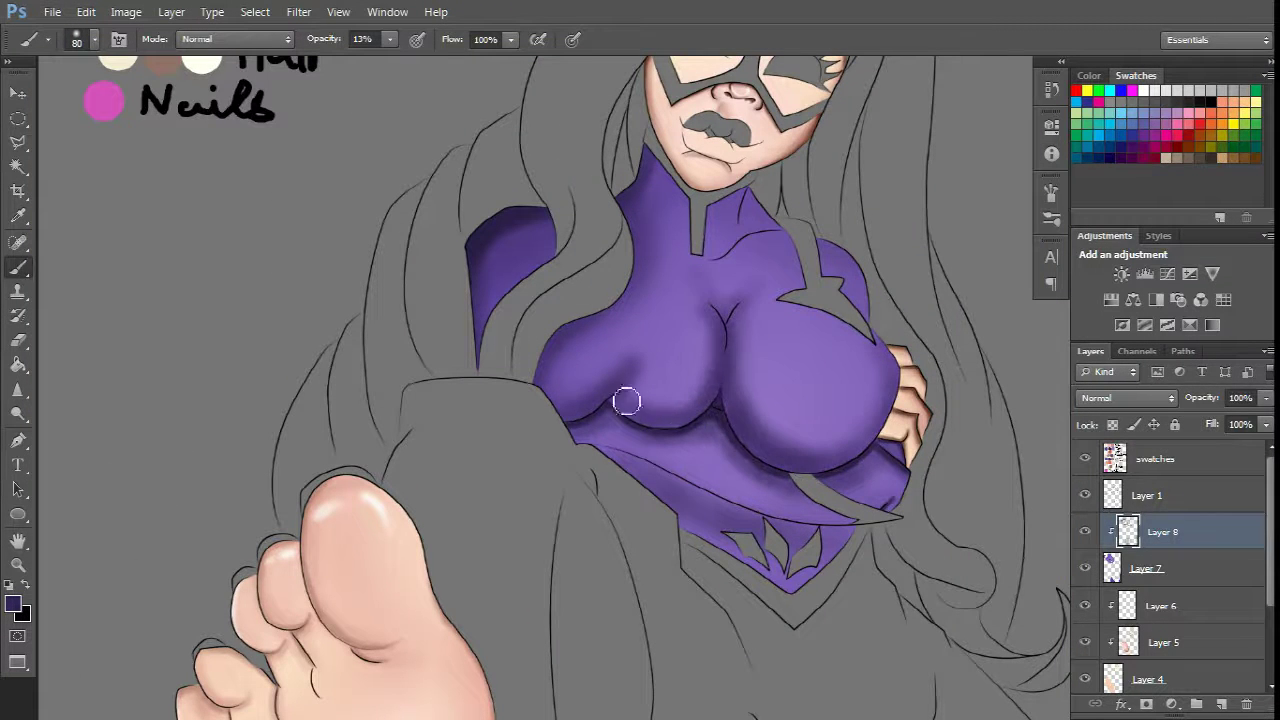
Step: Build up the soft shading around the lower bust and chest with a brush of about 90 px
scroll(626, 401, up, 2)
key(bracketright)
key(bracketright)
key(bracketright)
key(bracketright)
key(bracketleft)
scroll(820, 275, down, 3)
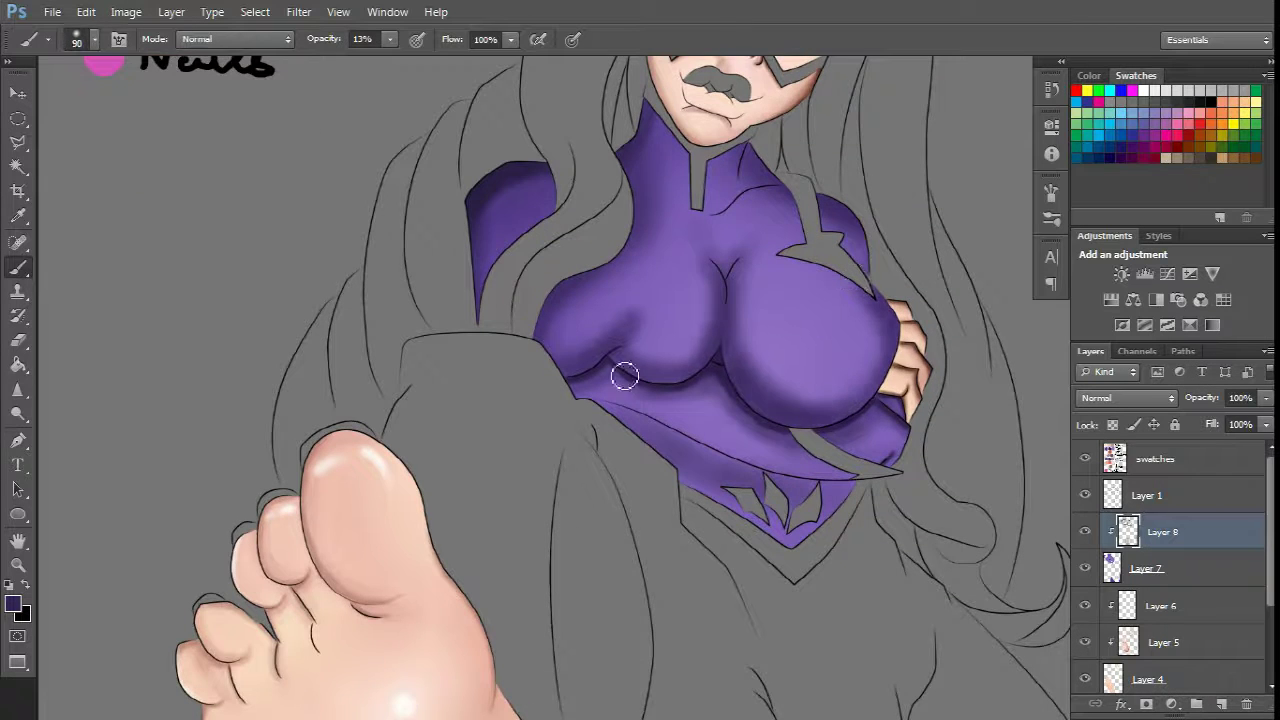
Step: Shade the purple waist area below the curved fold line with a 60 px brush
key(bracketleft)
key(bracketleft)
key(bracketleft)
scroll(625, 375, up, 3)
scroll(651, 357, down, 2)
scroll(737, 557, up, 2)
scroll(487, 428, down, 1)
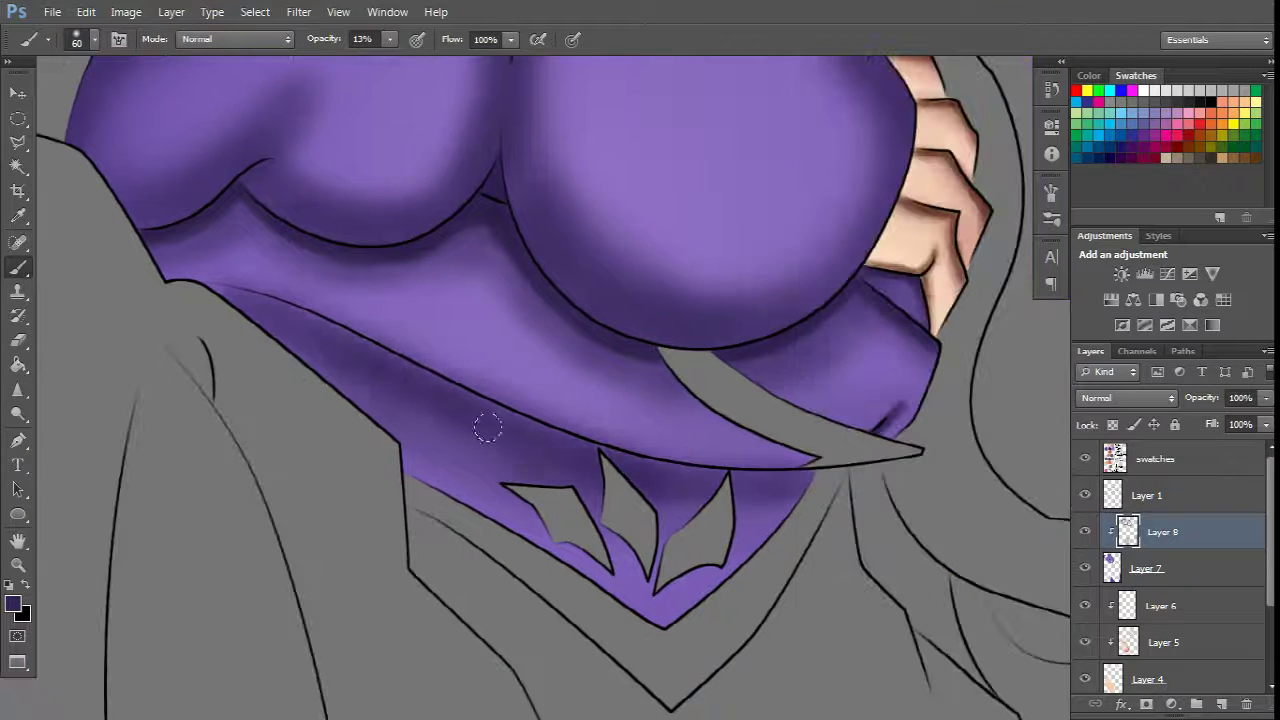
Step: Paint a darker shadow directly beneath the left part of the waist fold line with a 15 px brush
key(bracketleft)
key(bracketleft)
key(bracketleft)
key(bracketleft)
key(bracketleft)
scroll(180, 300, up, 3)
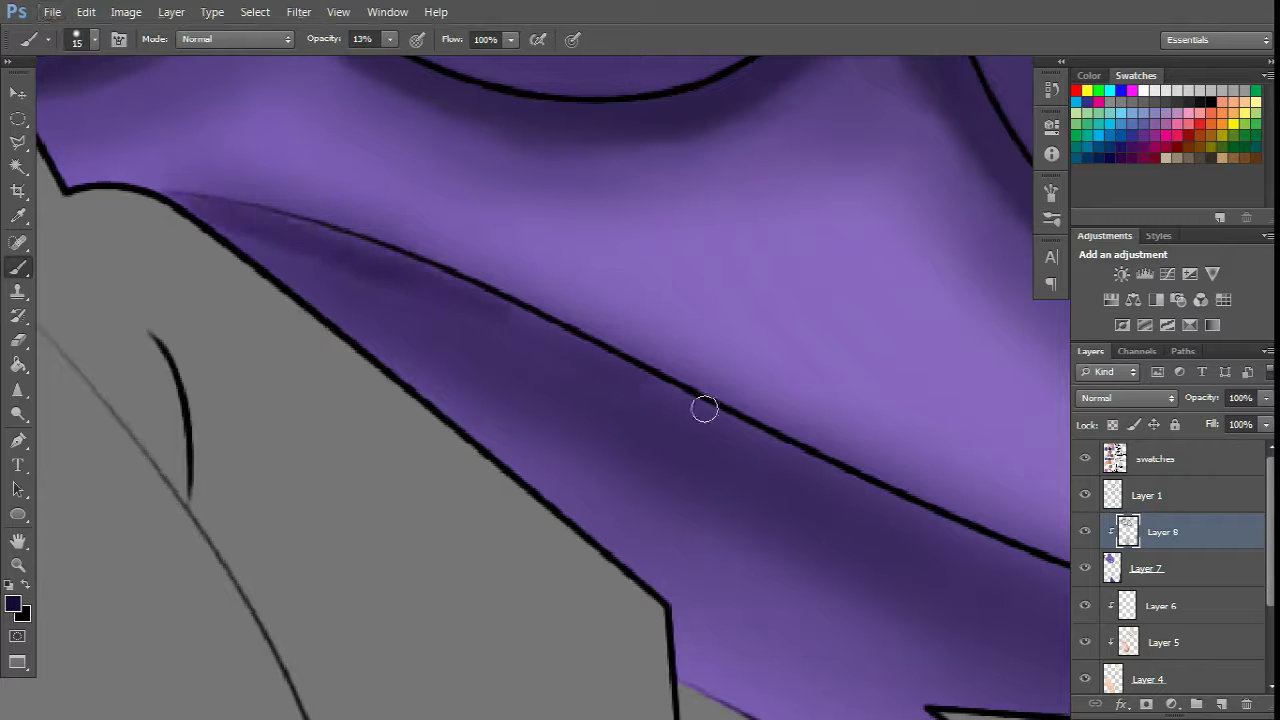
drag(218, 217, 729, 426)
scroll(817, 357, down, 1)
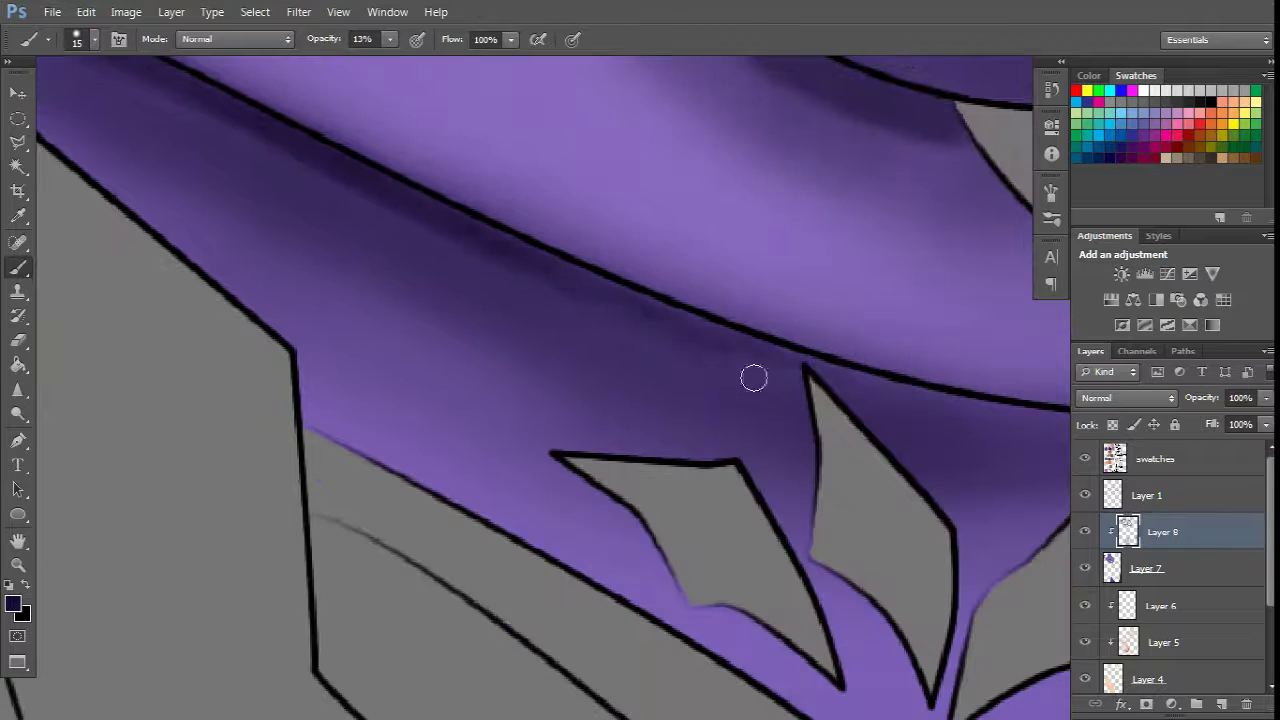
Step: Continue the dark shadow under the waist fold line across the tops of the pointed trim shapes to its right end
scroll(848, 381, up, 1)
scroll(848, 381, right, 3)
mouse_move(860, 440)
mouse_down()
mouse_move(686, 443)
mouse_move(884, 461)
mouse_up()
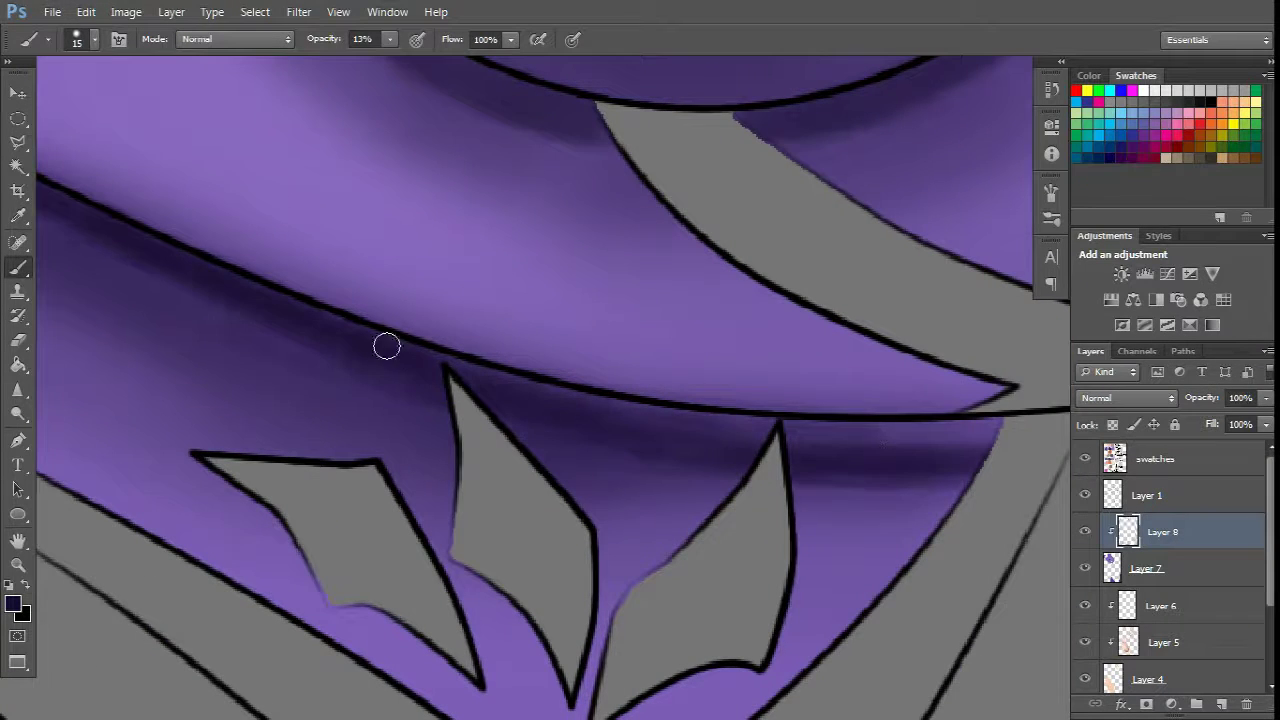
drag(387, 346, 738, 395)
scroll(738, 395, right, 1)
key(bracketright)
drag(900, 430, 724, 419)
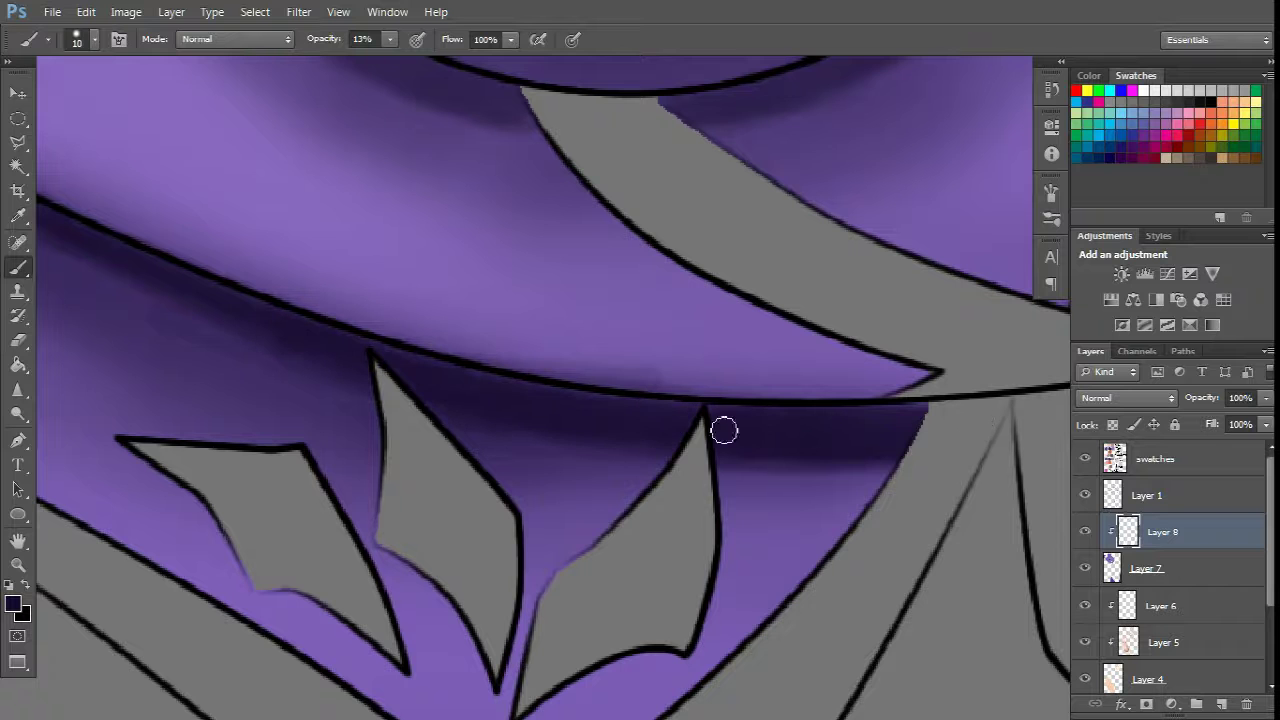
Step: Deepen the shadows on the purple sleeve, the neck and the chest beside the hair strands with a 50 px brush
scroll(343, 320, down, 1)
scroll(767, 367, up, 1)
scroll(529, 306, up, 3)
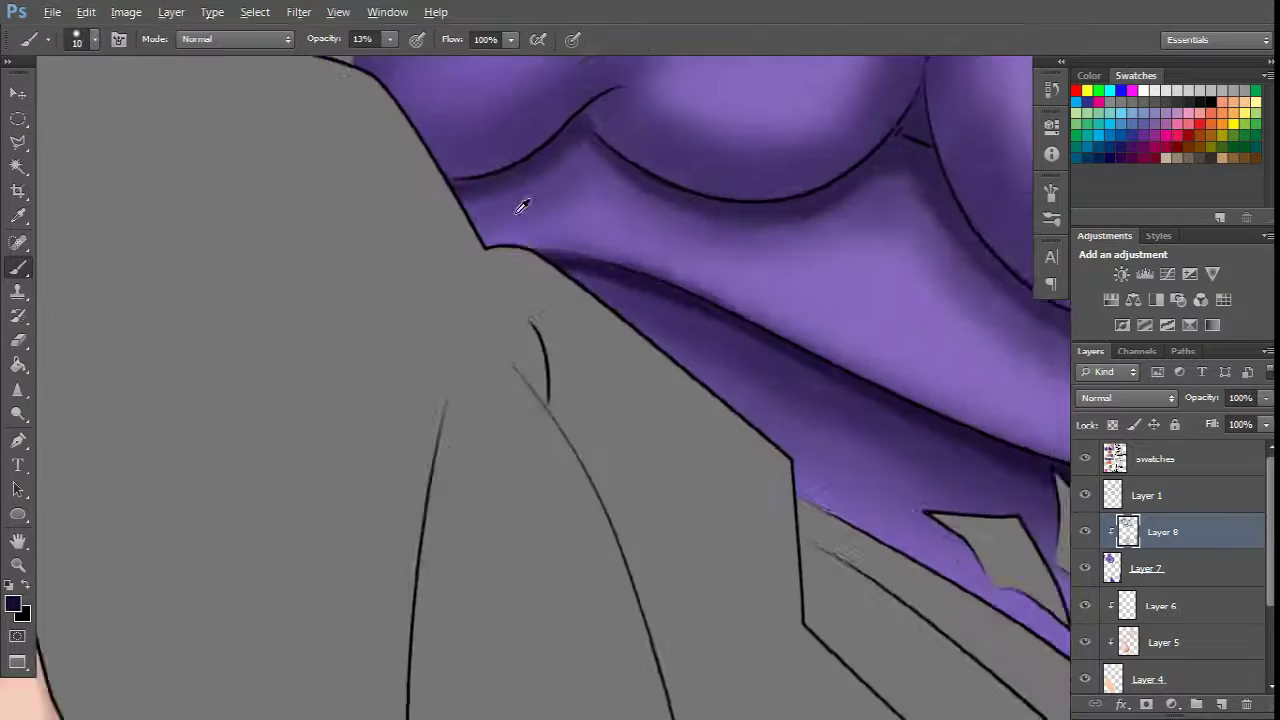
scroll(562, 390, down, 2)
key(bracketright)
key(bracketright)
key(bracketright)
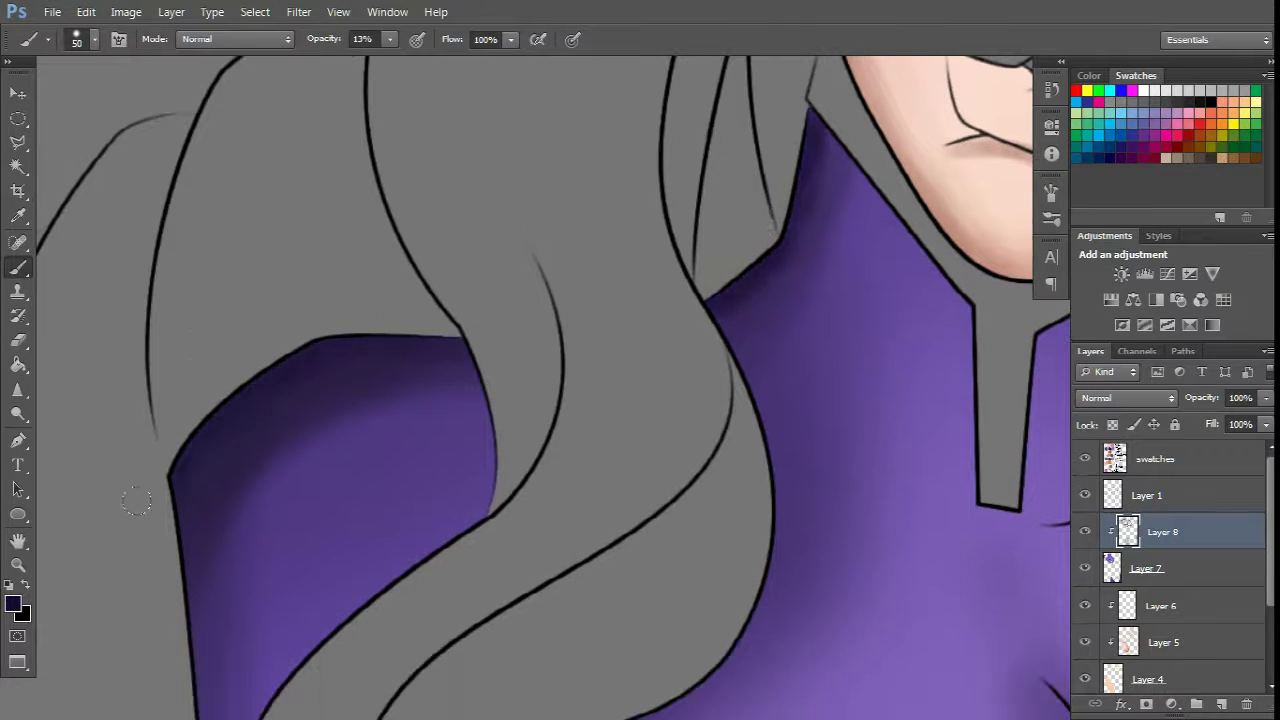
scroll(576, 310, down, 8)
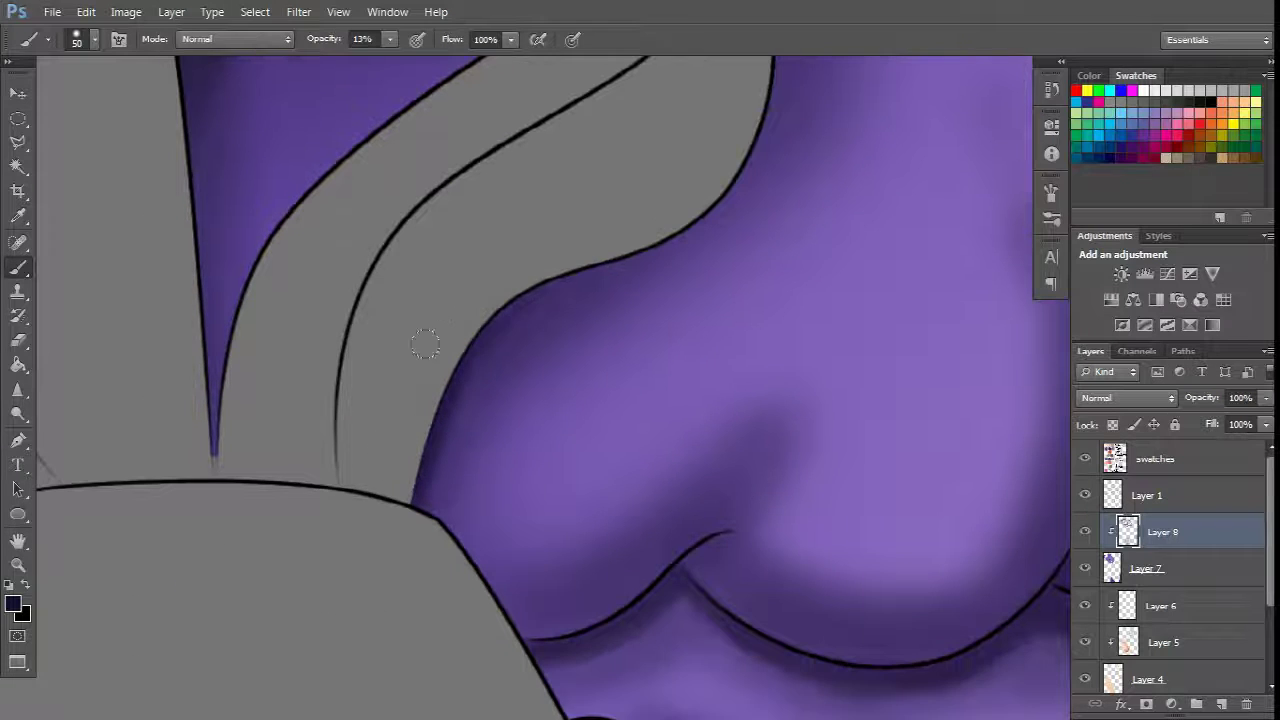
scroll(552, 418, up, 5)
scroll(401, 546, up, 2)
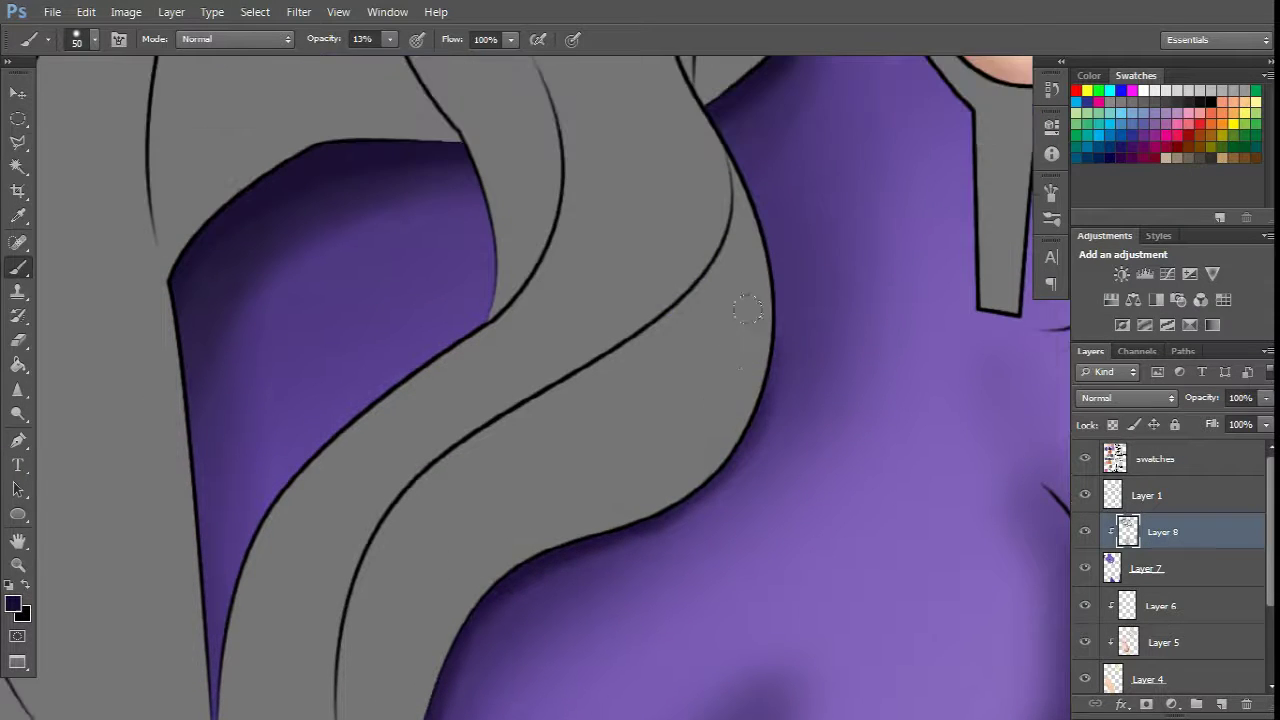
Step: Darken the fold line and lower contour of the left bust with a 20 px brush
scroll(506, 516, down, 8)
key(bracketleft)
key(bracketleft)
key(bracketleft)
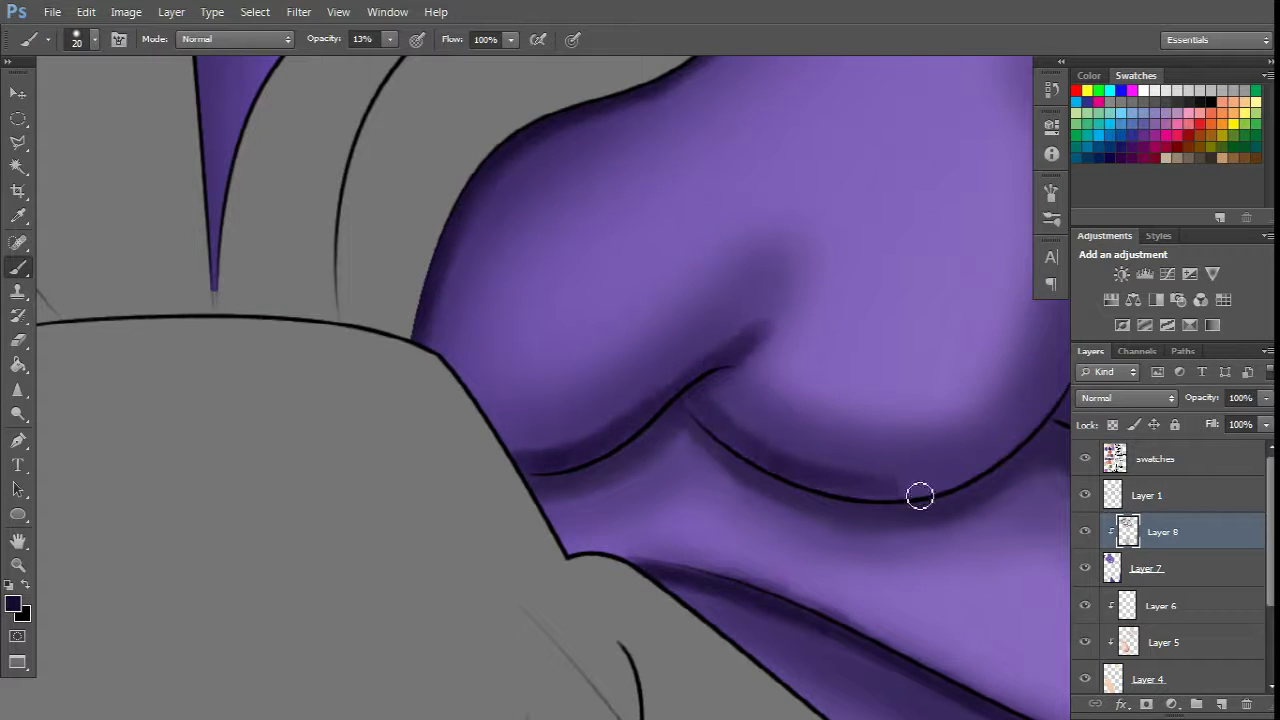
scroll(743, 386, right, 8)
scroll(763, 359, up, 5)
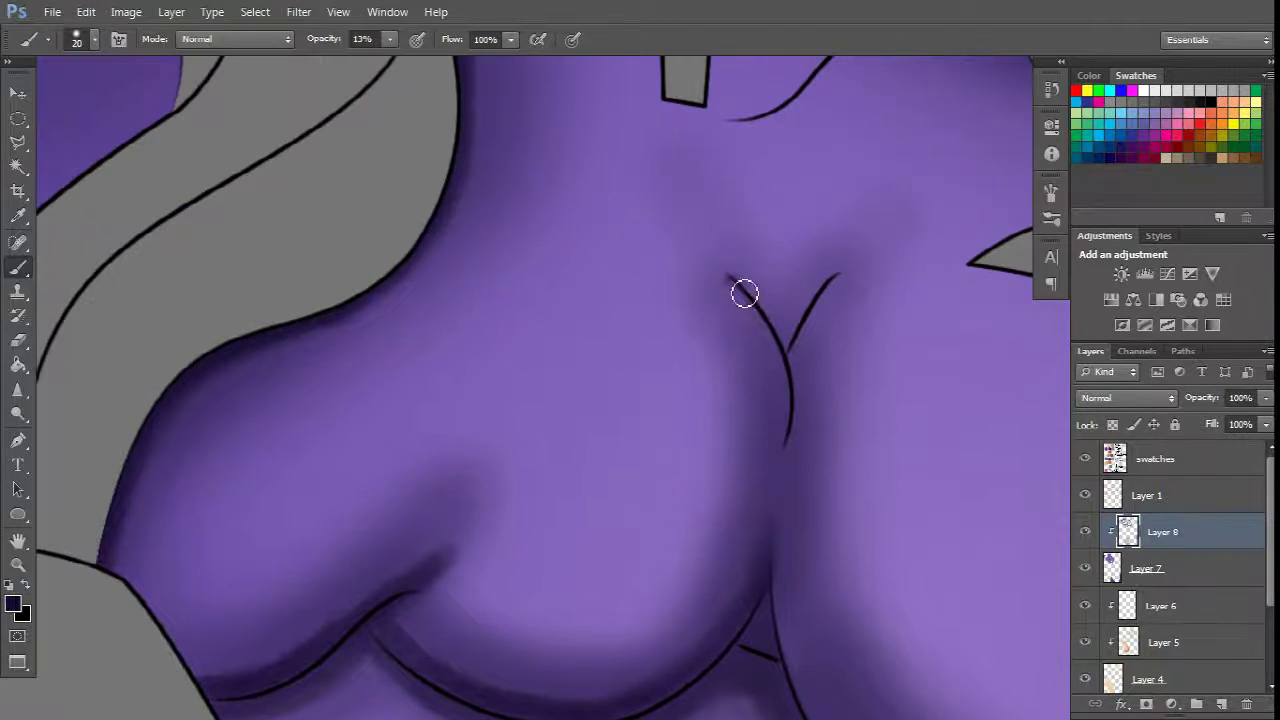
Step: Darken the short crease lines between the busts with a 10 px brush
scroll(772, 472, up, 1)
key(bracketleft)
key(bracketleft)
key(bracketleft)
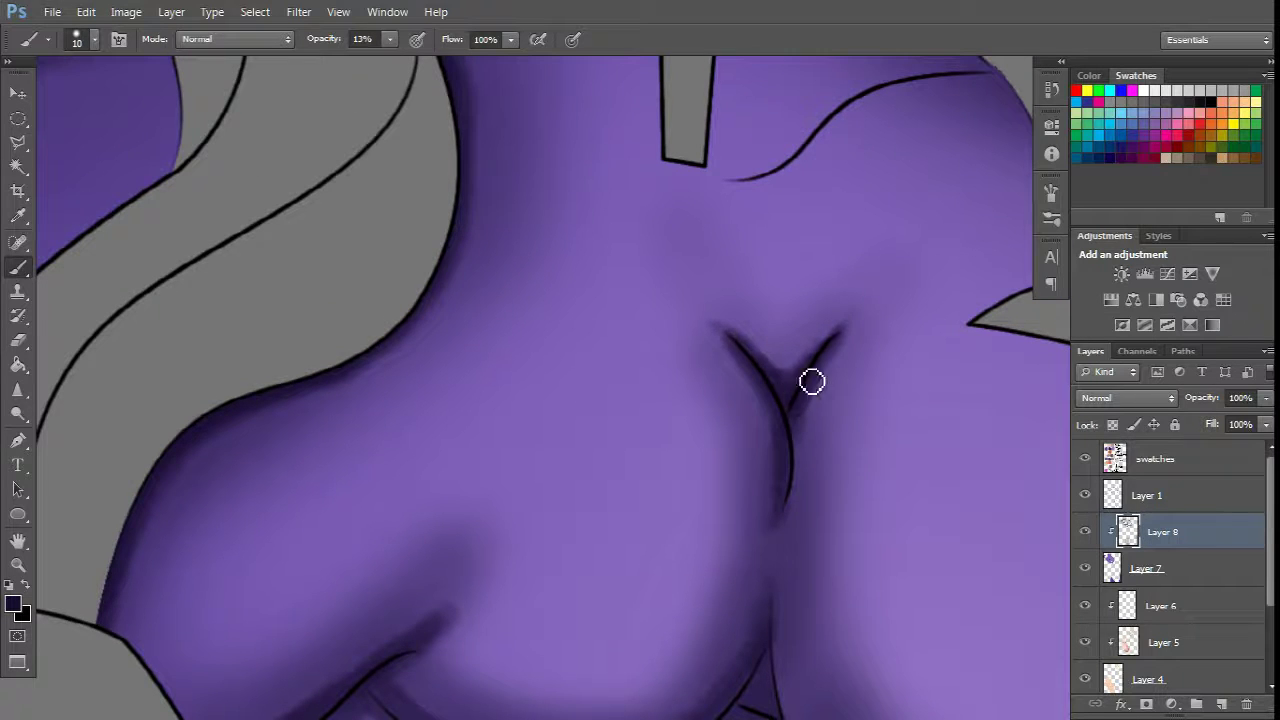
Step: Shade the inner and lower contour of the right bust with a 25 px brush
scroll(811, 381, down, 7)
key(bracketright)
key(bracketright)
key(bracketright)
mouse_move(774, 231)
mouse_down()
mouse_move(847, 466)
mouse_move(959, 566)
mouse_up()
scroll(803, 372, down, 4)
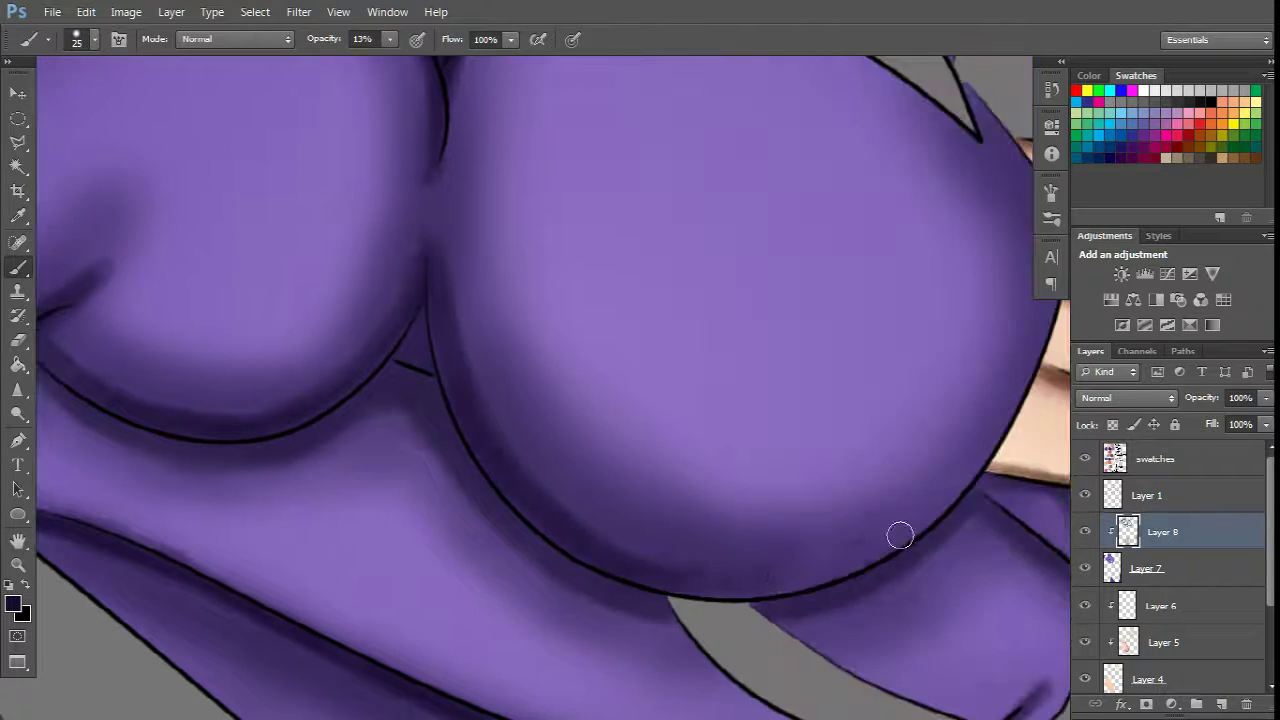
Step: Darken the neck and collarbone creases with a 20 px brush and the outer bust edge beside the hand with a 35 px brush
scroll(846, 309, up, 2)
key(bracketleft)
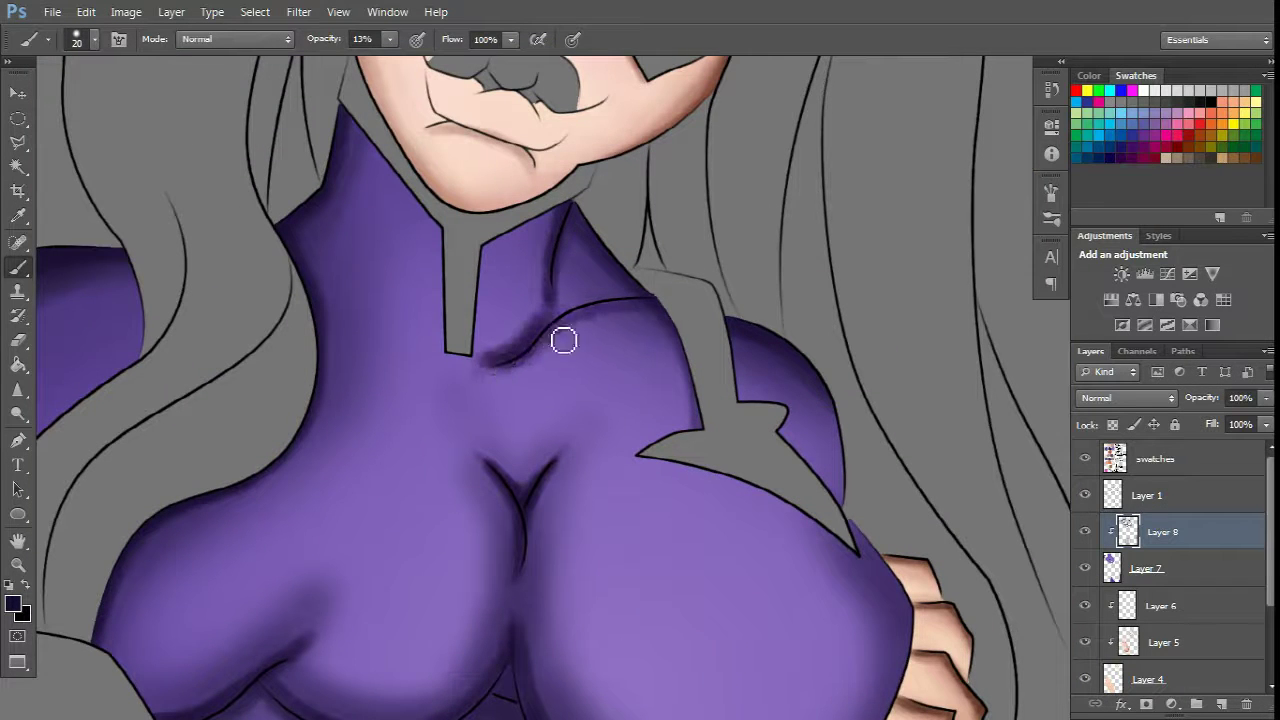
scroll(563, 341, down, 5)
scroll(848, 280, up, 2)
scroll(794, 486, up, 2)
key(bracketright)
key(bracketright)
key(bracketright)
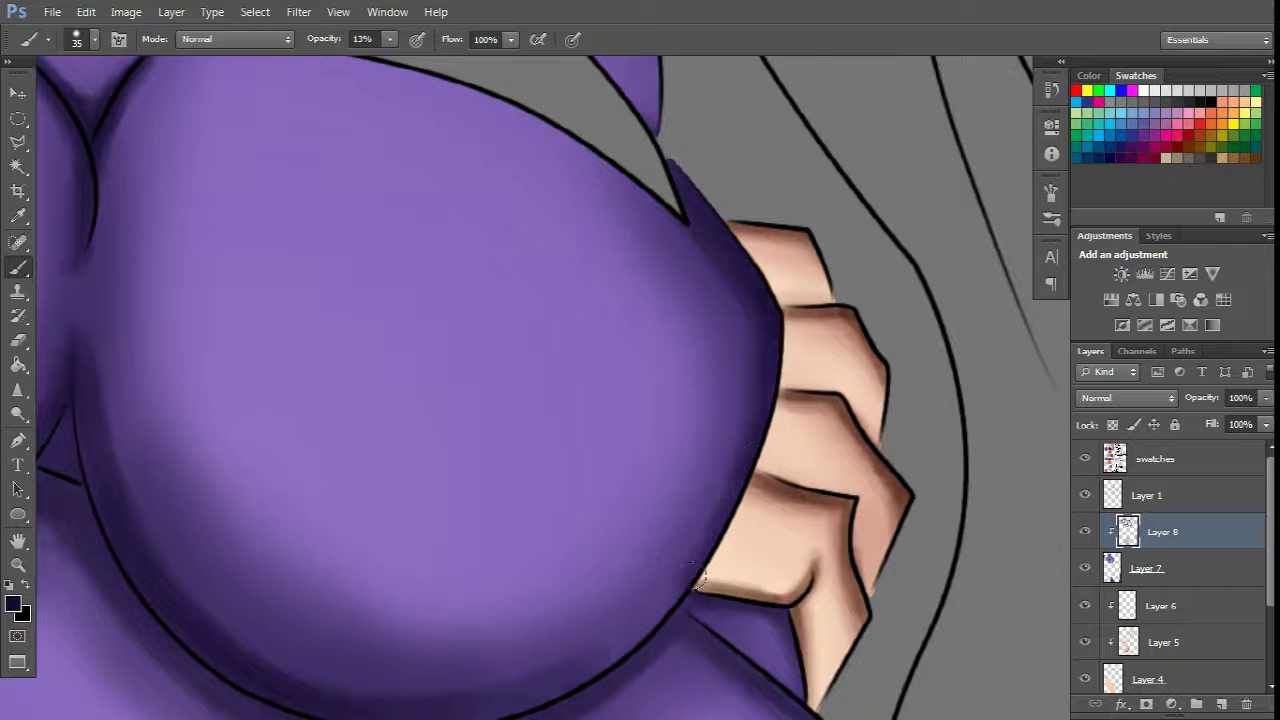
Step: Shade the outer edge of the left purple leg piece at the base of the drawing with a 125 px brush
scroll(500, 520, down, 5)
scroll(594, 437, up, 4)
key(bracketright)
key(bracketright)
key(bracketright)
key(bracketright)
key(bracketright)
key(bracketright)
key(bracketright)
key(bracketright)
key(bracketright)
drag(545, 520, 571, 188)
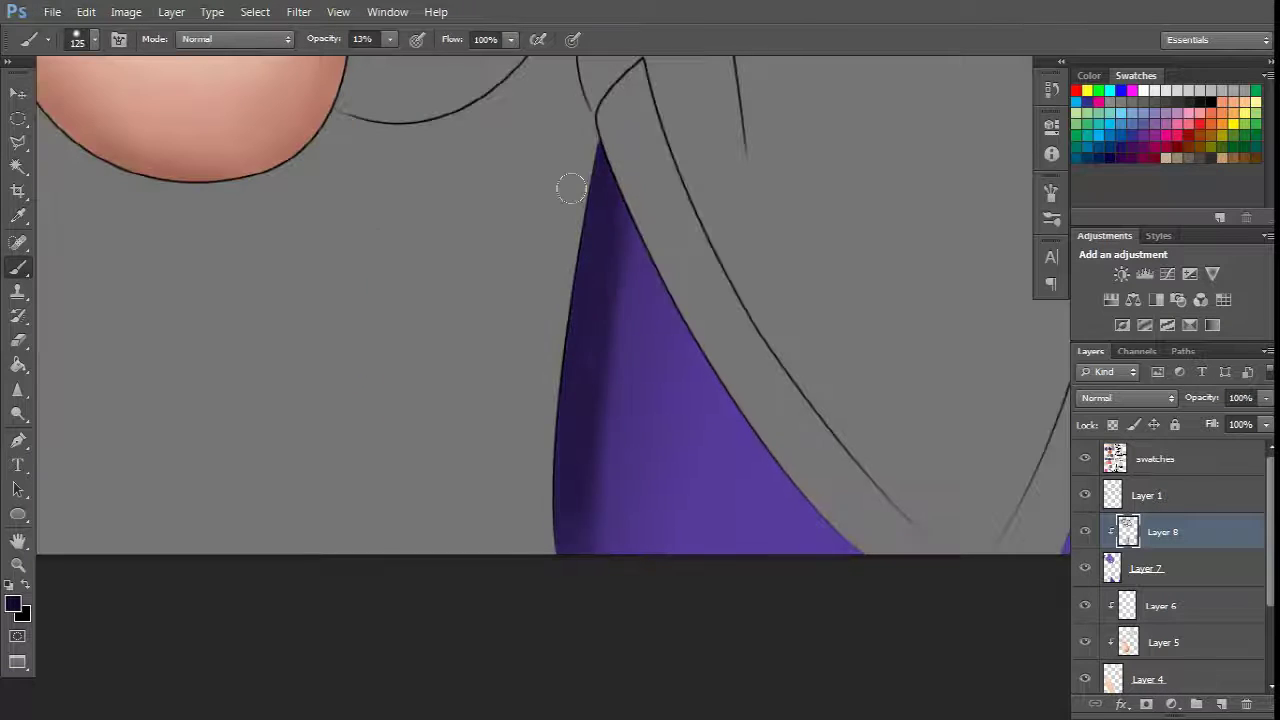
Step: Shade the narrow right purple leg piece from its tip down its outer edge with a 250 px brush
scroll(589, 186, down, 4)
scroll(826, 477, up, 4)
key(bracketright)
key(bracketright)
key(bracketright)
key(bracketright)
drag(612, 272, 636, 568)
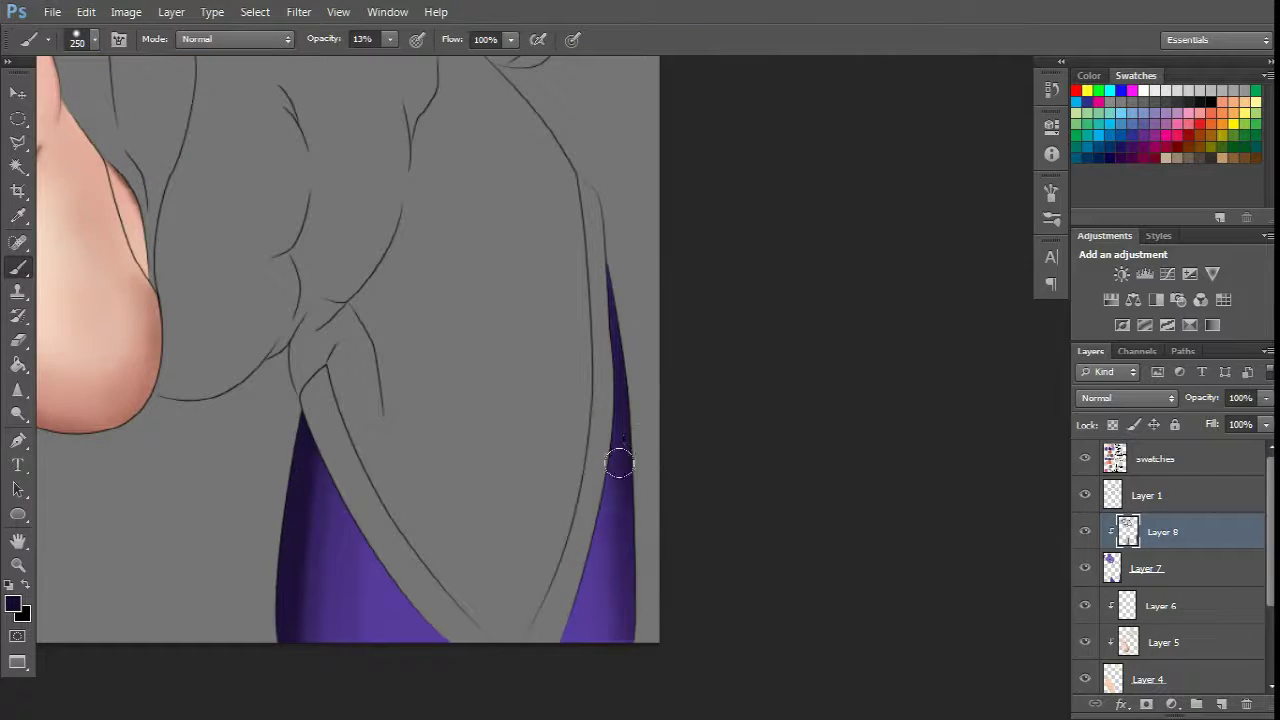
Step: Add a new layer clipped to the purple base for highlights and set the foreground color to white
scroll(619, 462, down, 4)
scroll(529, 486, down, 3)
key(ctrl+alt+shift+n)
key(ctrl+alt+g)
key(d)
key(x)
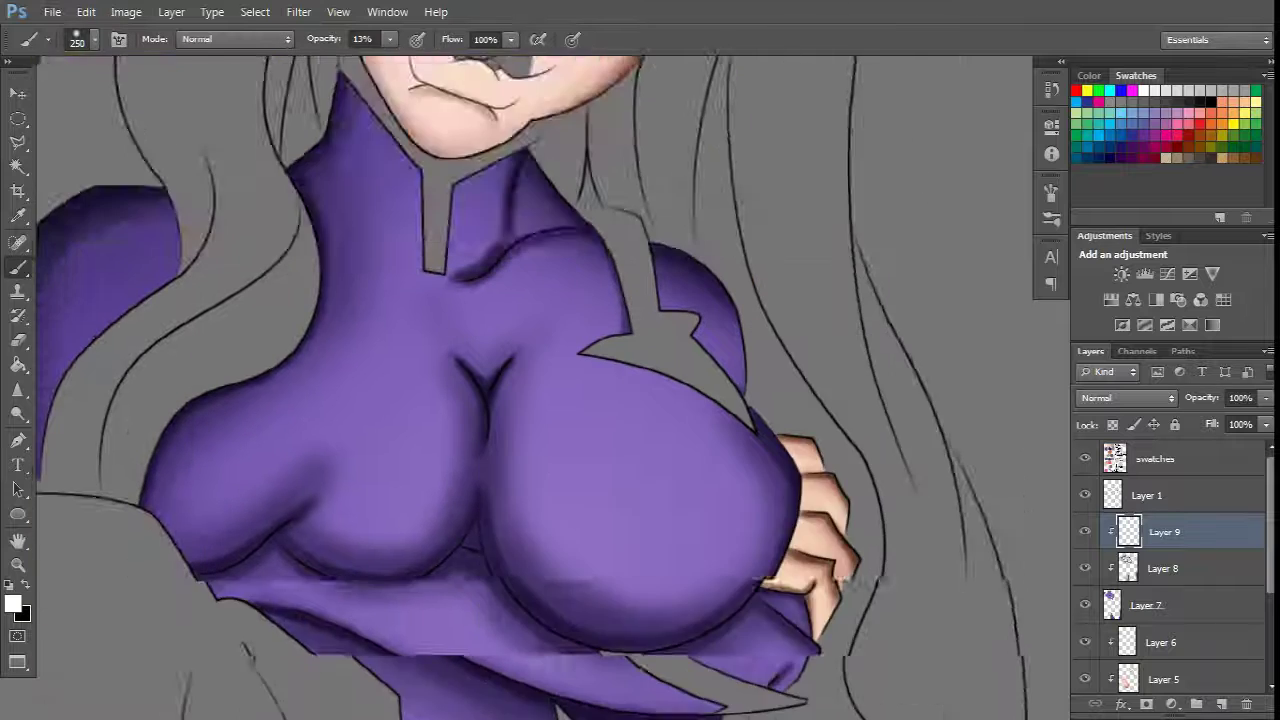
Step: Paint soft white highlights along the bust edge under the strap and on the outer left bust with a 70 px brush
scroll(612, 203, down, 2)
key(bracketleft)
key(bracketleft)
key(bracketleft)
key(bracketleft)
key(bracketleft)
drag(656, 225, 740, 258)
scroll(235, 305, down, 1)
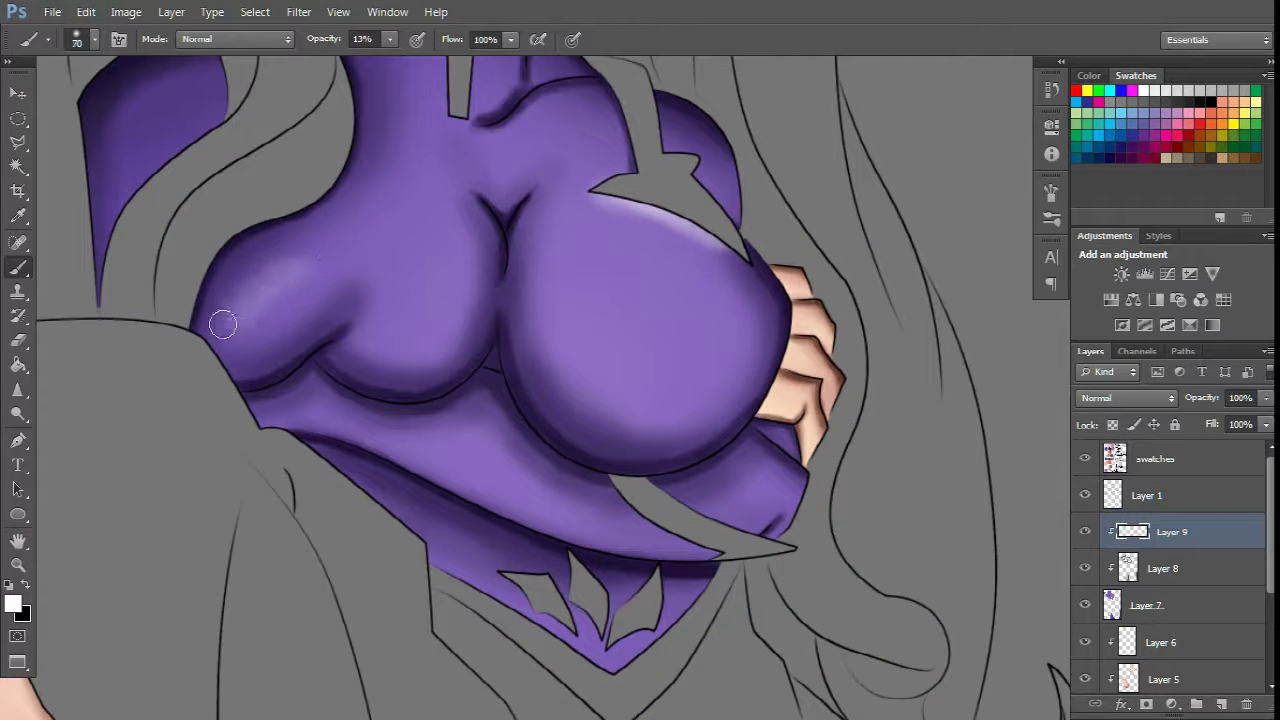
drag(222, 323, 290, 270)
scroll(414, 297, down, 1)
Step: Paint a soft white vertical highlight on the left purple leg piece with a 300 px brush
scroll(809, 391, down, 3)
scroll(660, 448, up, 4)
key(bracketright)
key(bracketright)
key(bracketright)
key(bracketright)
key(bracketright)
key(bracketright)
key(bracketright)
key(bracketright)
key(bracketright)
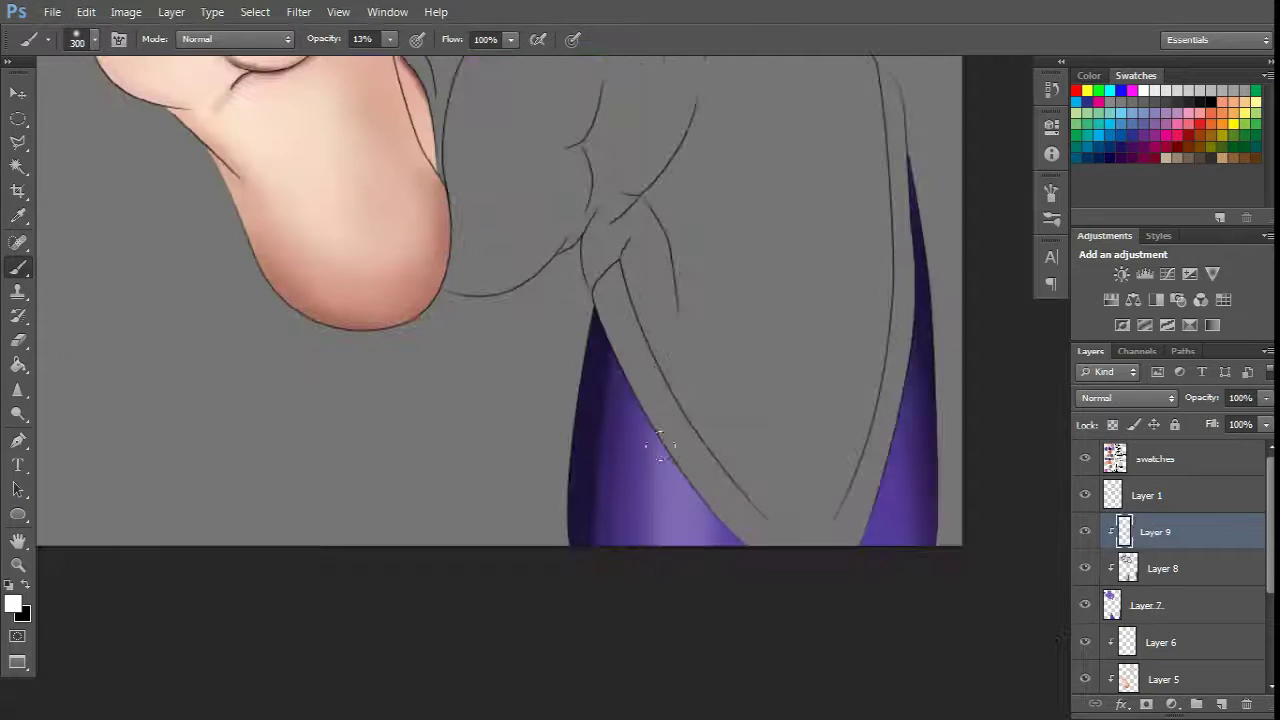
Step: Lightly highlight the lower tip of the purple waist area with a 100 px brush
scroll(660, 445, down, 3)
key(bracketleft)
key(bracketleft)
key(bracketleft)
key(bracketleft)
key(bracketleft)
key(bracketleft)
scroll(763, 486, up, 4)
scroll(509, 449, down, 1)
scroll(815, 582, up, 1)
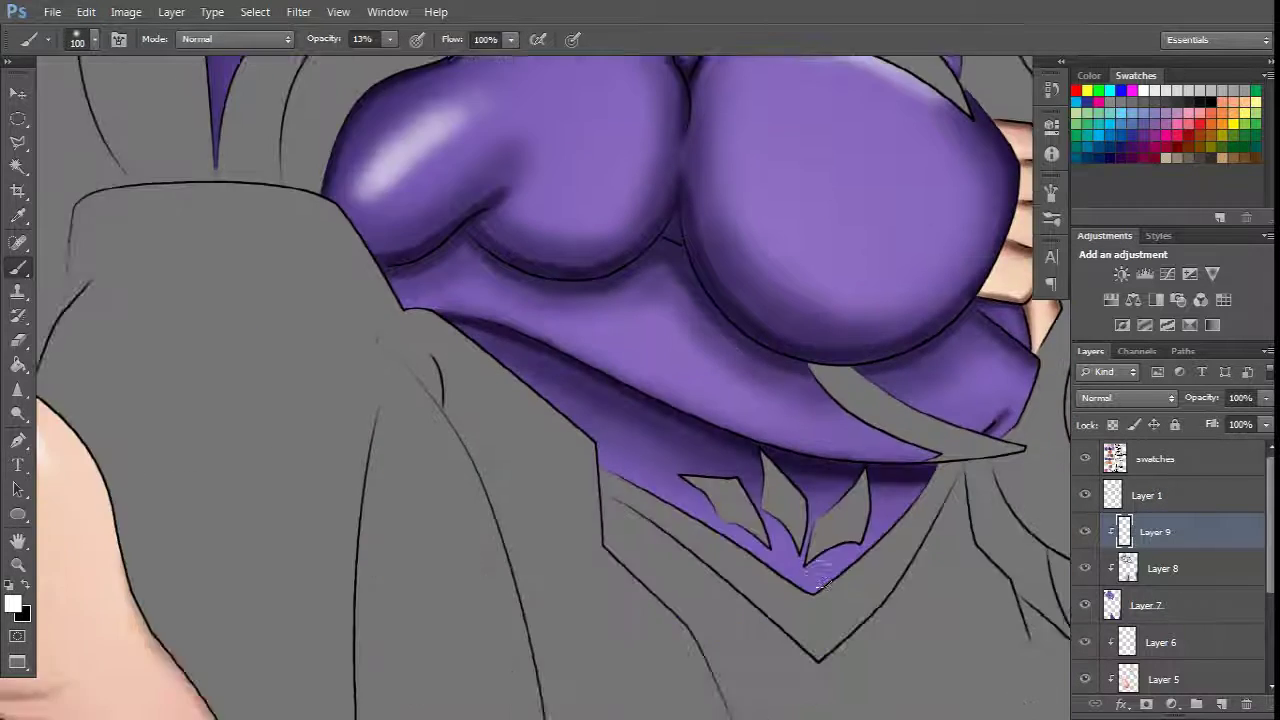
scroll(860, 540, up, 3)
Step: Try a white crescent highlight along the inner edge of the right bust, painted inside a polygonal lasso selection
key(l)
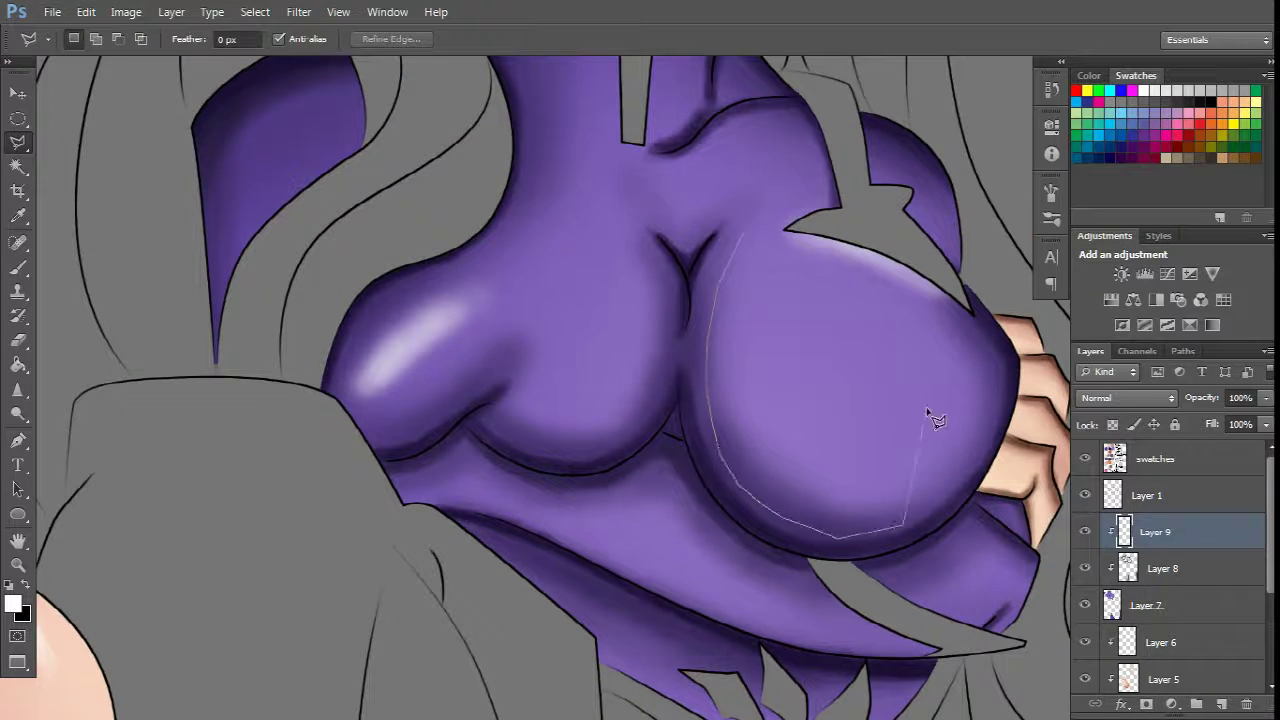
click(758, 243)
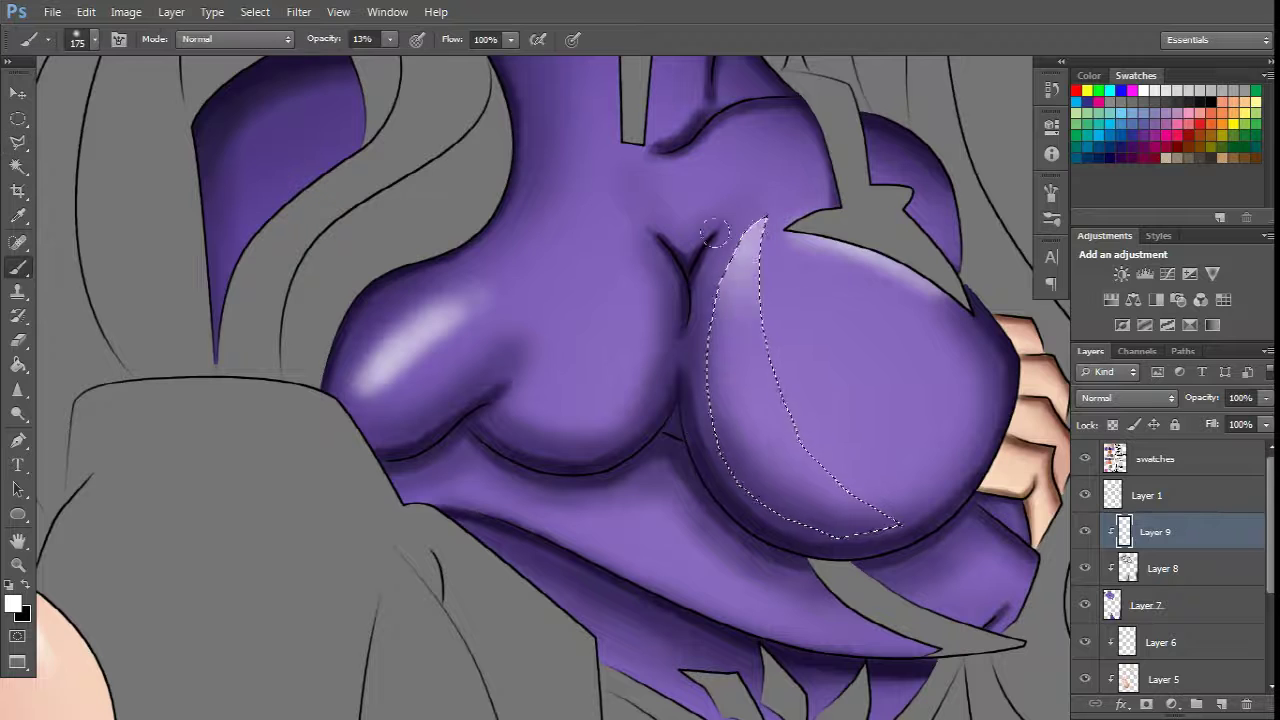
key(b)
drag(745, 250, 790, 500)
key(ctrl+d)
Step: Try freehand highlight selections on the left bust, and undo them together with the crescent highlight
scroll(649, 393, up, 1)
key(l)
scroll(593, 288, up, 1)
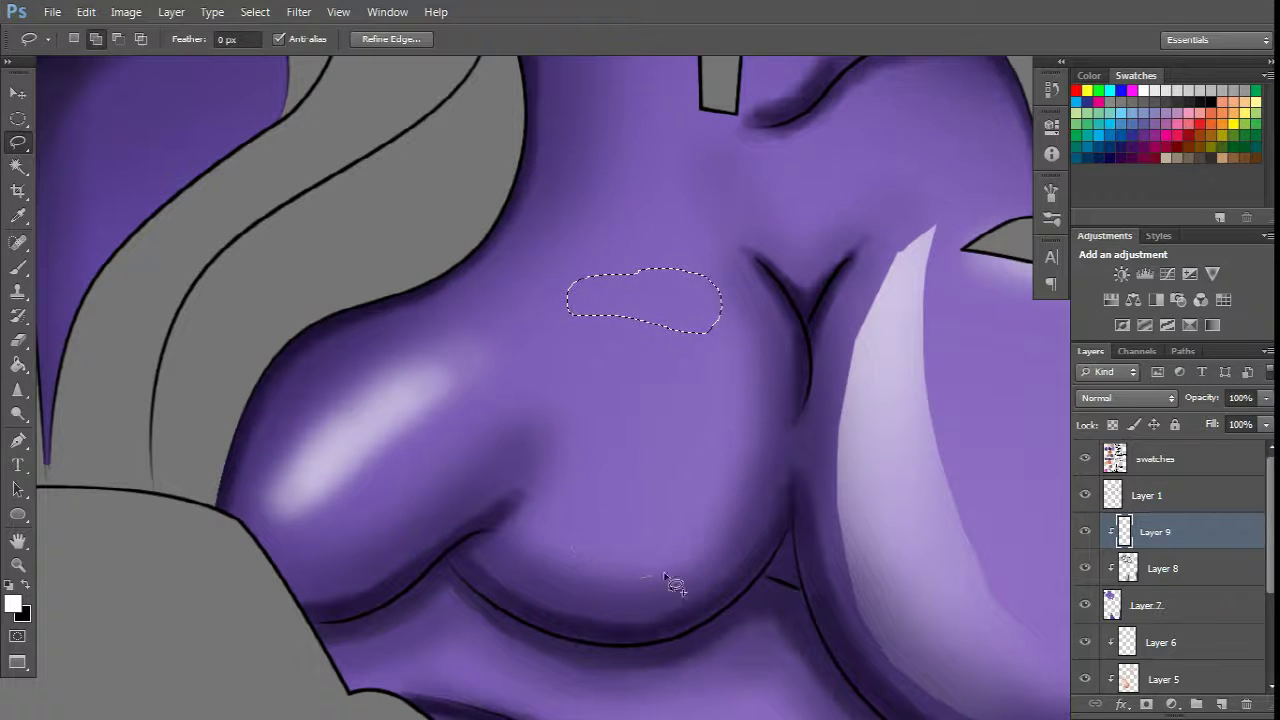
drag(578, 512, 580, 514)
scroll(745, 470, down, 1)
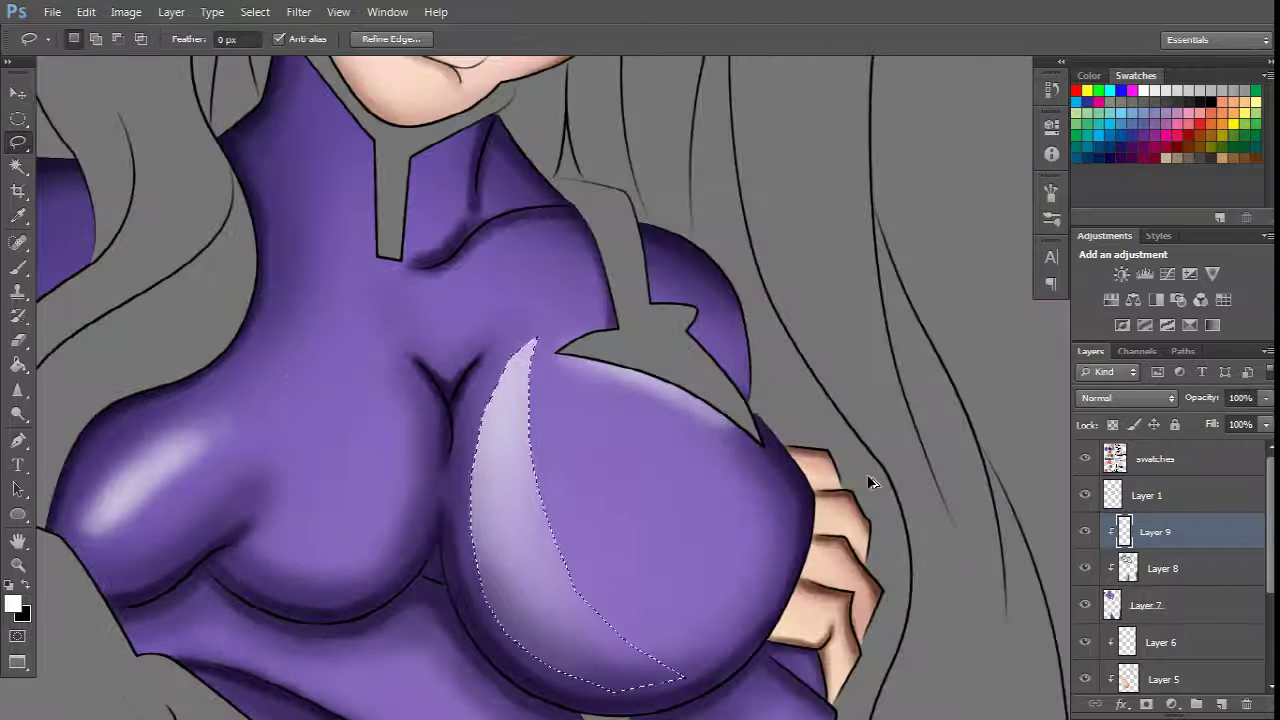
key(ctrl+z)
Step: Outline small freehand reflection shapes on both busts, brush them with soft white and clear the selection
scroll(657, 443, up, 1)
scroll(563, 306, down, 2)
drag(620, 170, 714, 214)
scroll(814, 323, down, 1)
drag(465, 243, 508, 270)
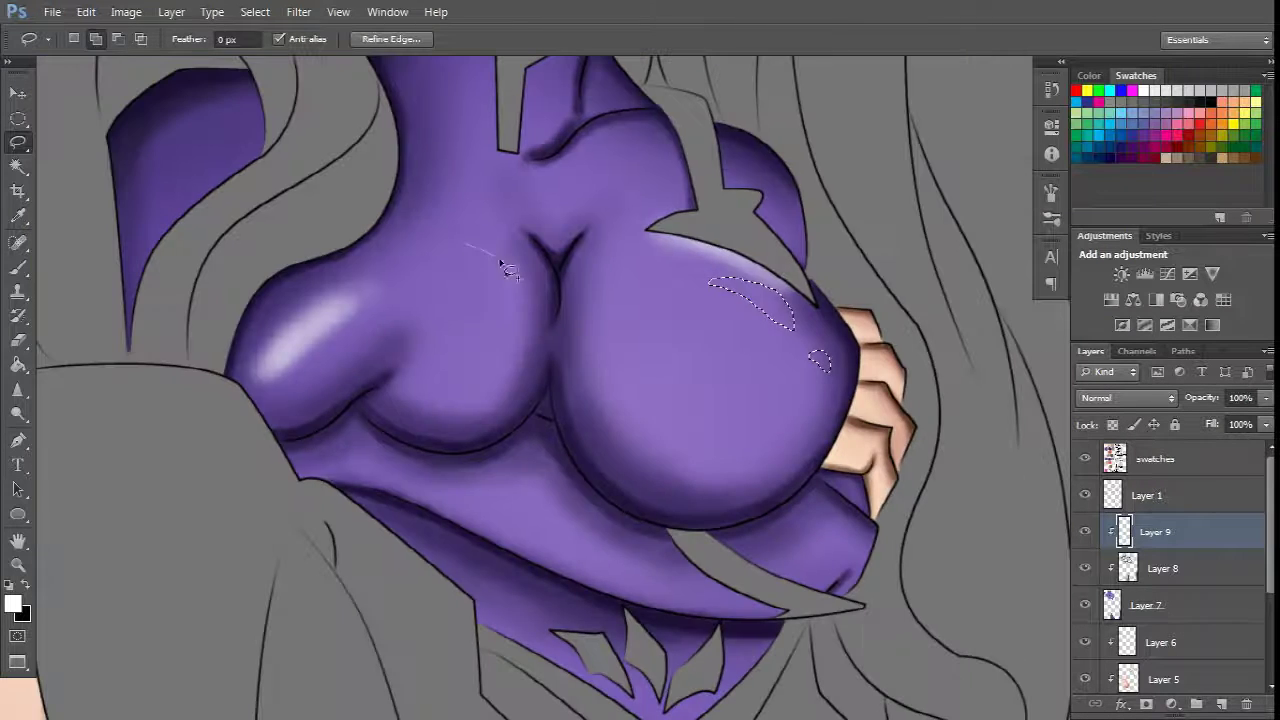
key(b)
mouse_move(487, 393)
mouse_down()
mouse_move(455, 392)
mouse_move(490, 345)
mouse_up()
key(ctrl+d)
Step: Select the unfilled strap, strip, V-shaped border and pointed trim areas with the Magic Wand on the line-art layer
scroll(940, 409, down, 3)
scroll(940, 409, down, 1)
key(w)
click(1146, 495)
click(645, 512)
scroll(645, 512, up, 3)
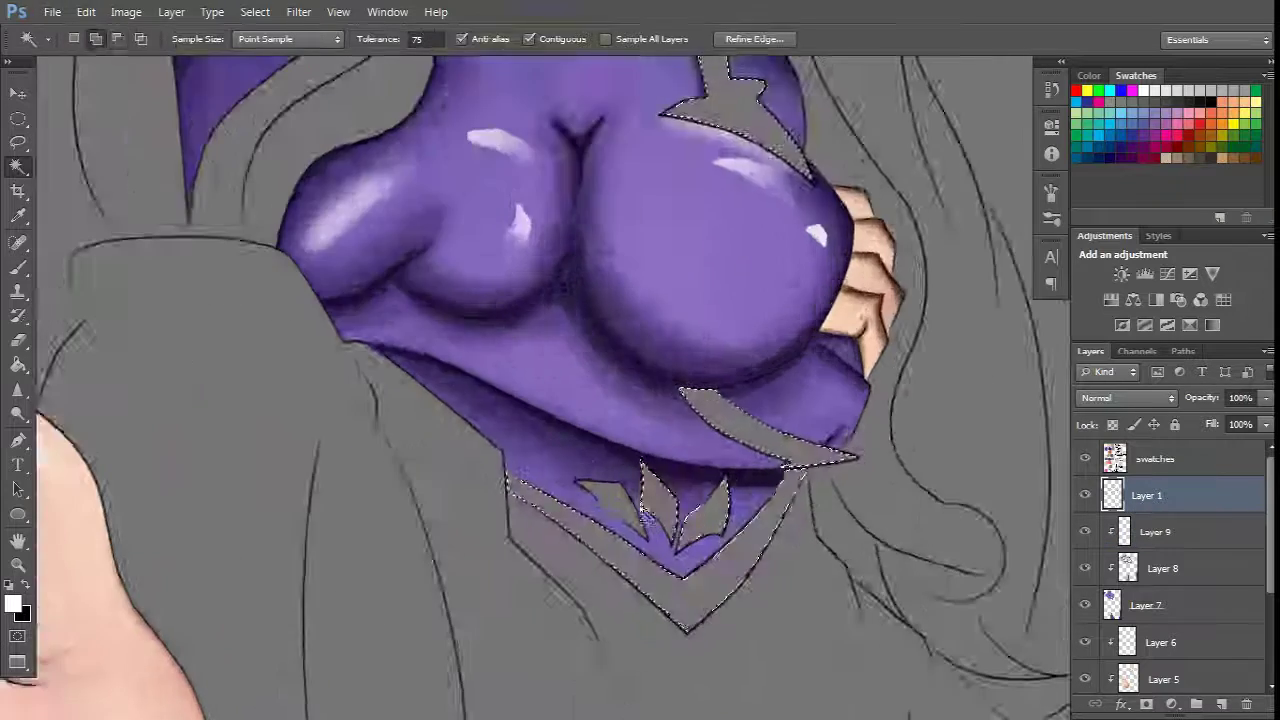
scroll(645, 512, down, 4)
scroll(645, 512, up, 1)
Step: Create a new layer beneath the line art for the trim and expand the selection by 2 pixels
ctrl+click(1221, 704)
key(g)
click(255, 11)
click(490, 268)
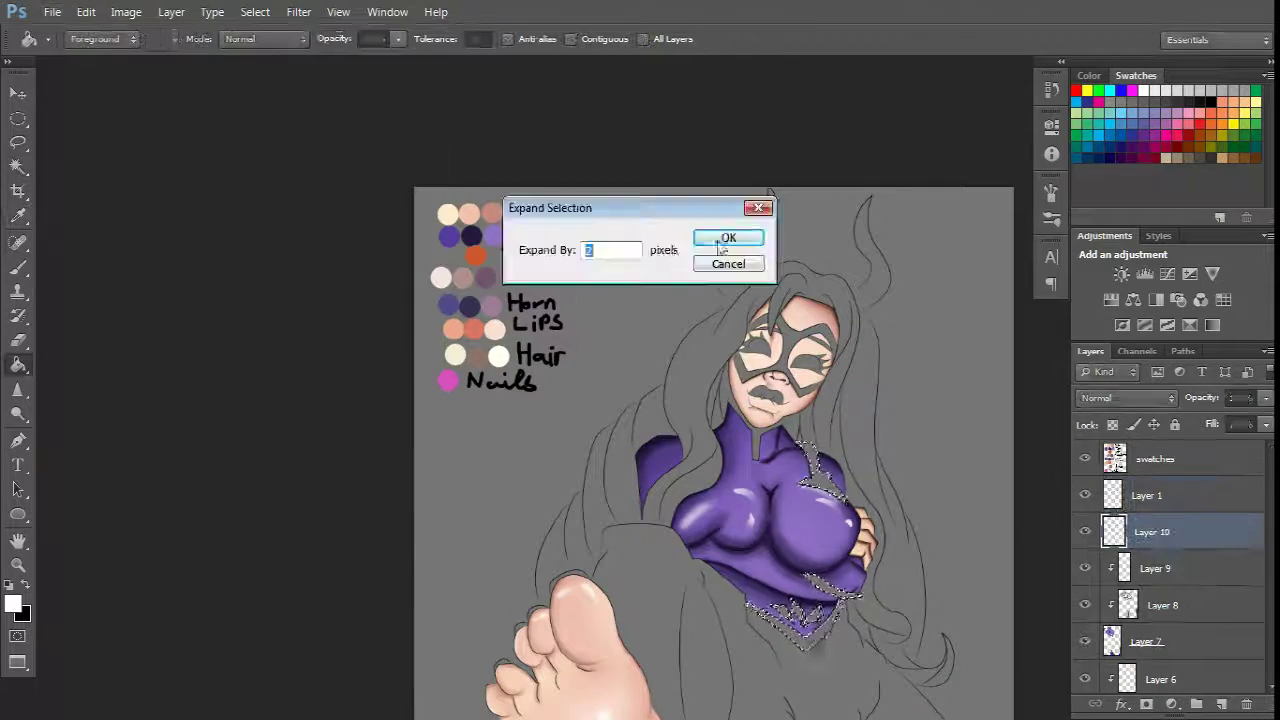
click(728, 238)
Step: Fill the selected trim with orange and add a clipped layer above it for dark orange-brown brush shading
scroll(943, 534, down, 5)
scroll(943, 534, up, 3)
key(b)
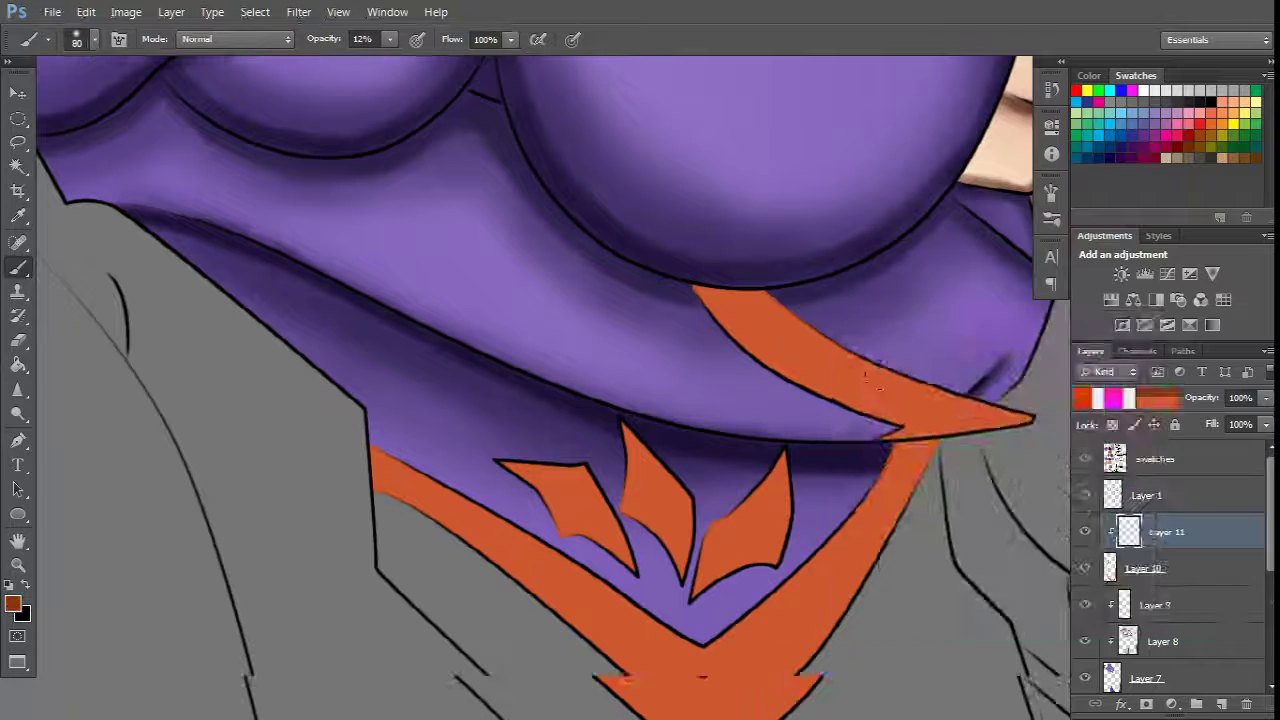
Step: Shade both ends of the curved orange strip under the bust with dark orange-brown
scroll(642, 252, up, 1)
key(bracketright)
key(bracketright)
scroll(863, 364, down, 4)
Step: Shade the pointed trim shapes and the upper ends of the V-shaped orange border with a brush of about 40 to 50 px
key(bracketleft)
key(bracketleft)
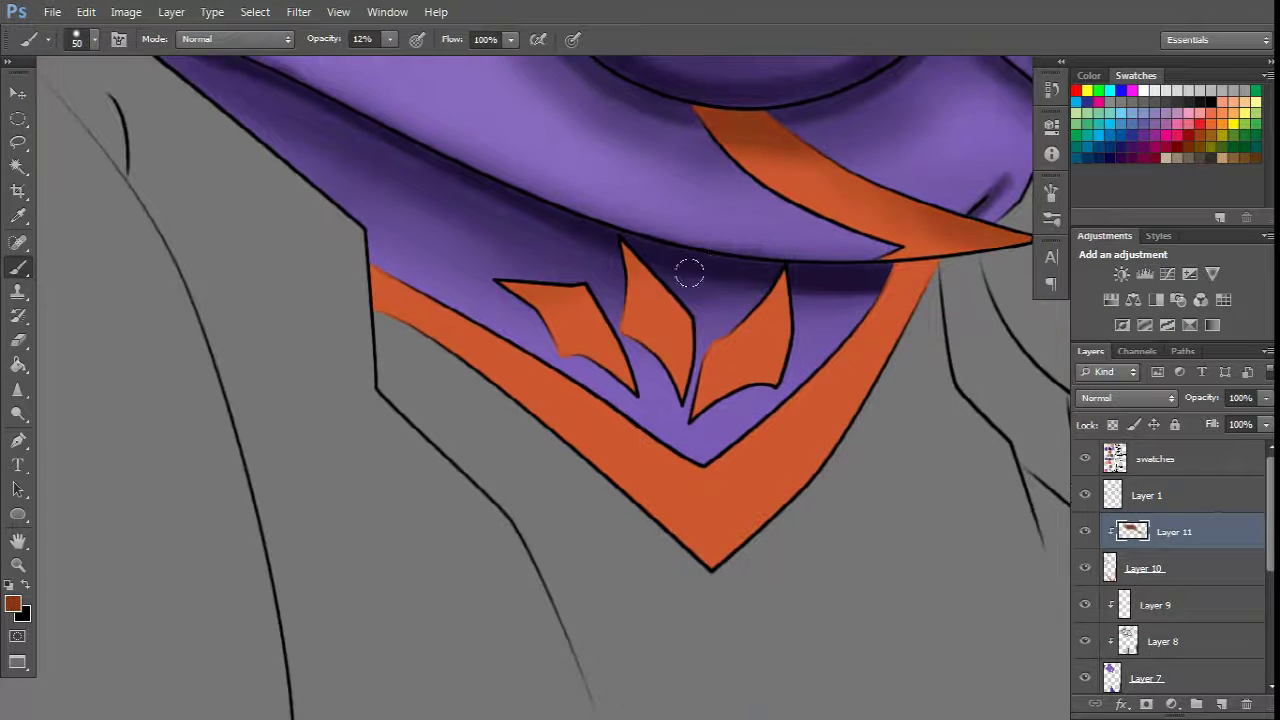
key(bracketleft)
key(bracketleft)
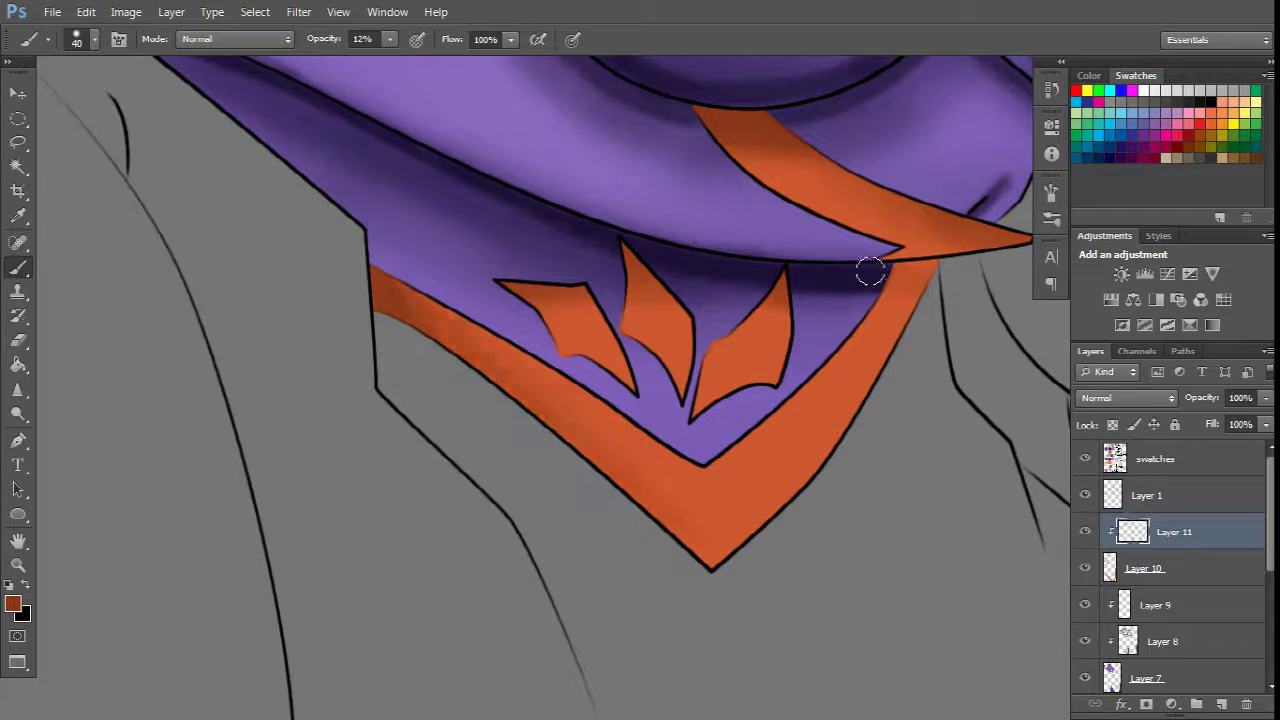
scroll(886, 491, down, 2)
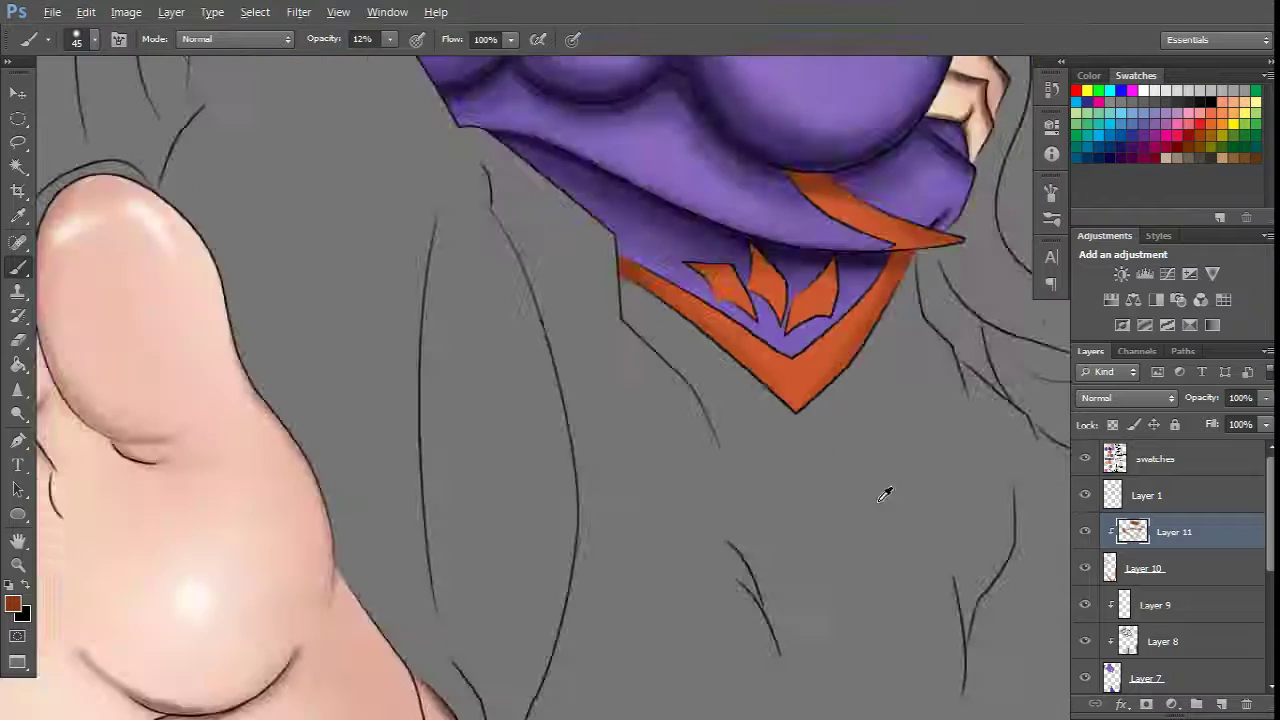
Step: Shade the upper end of the left orange leg band with a 150 px brush
scroll(816, 332, up, 3)
key(bracketright)
key(bracketright)
key(bracketright)
key(bracketright)
key(bracketright)
key(bracketright)
key(bracketright)
key(bracketright)
key(bracketright)
scroll(828, 168, down, 3)
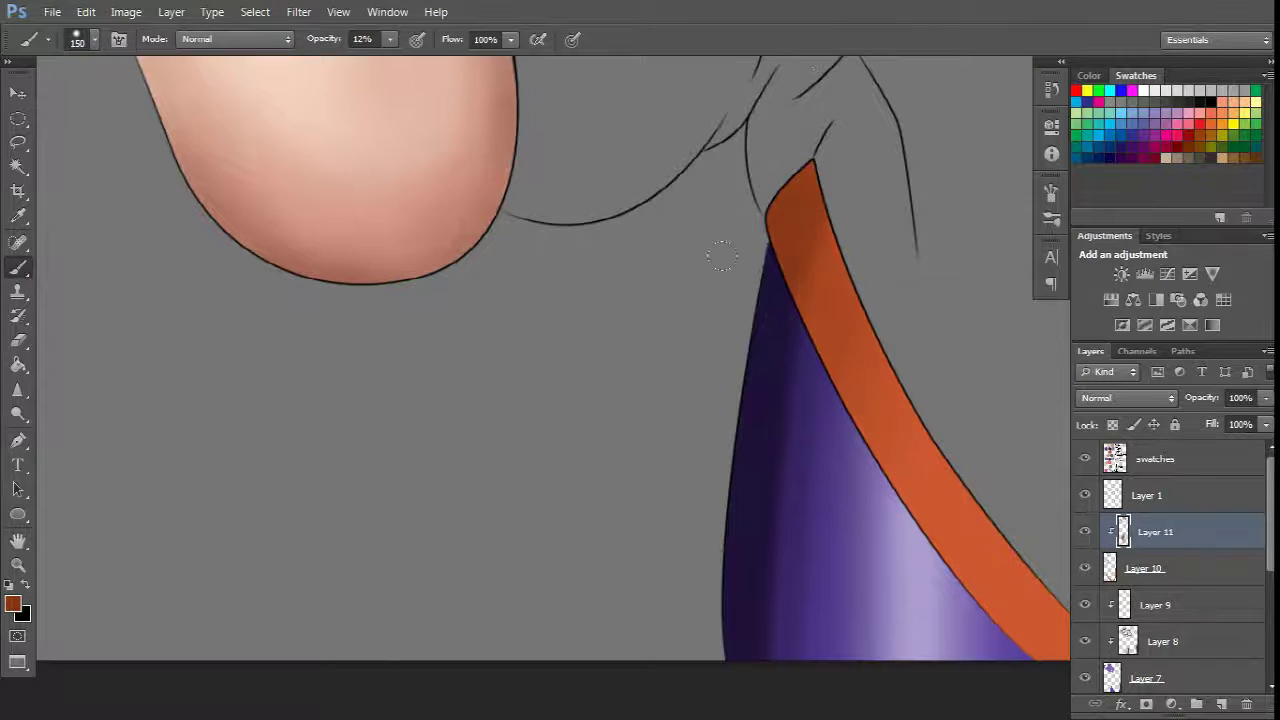
Step: Shade the upper end of the right orange leg band with dark orange-brown
key(bracketleft)
key(bracketleft)
key(bracketleft)
key(bracketleft)
key(bracketright)
scroll(713, 436, down, 2)
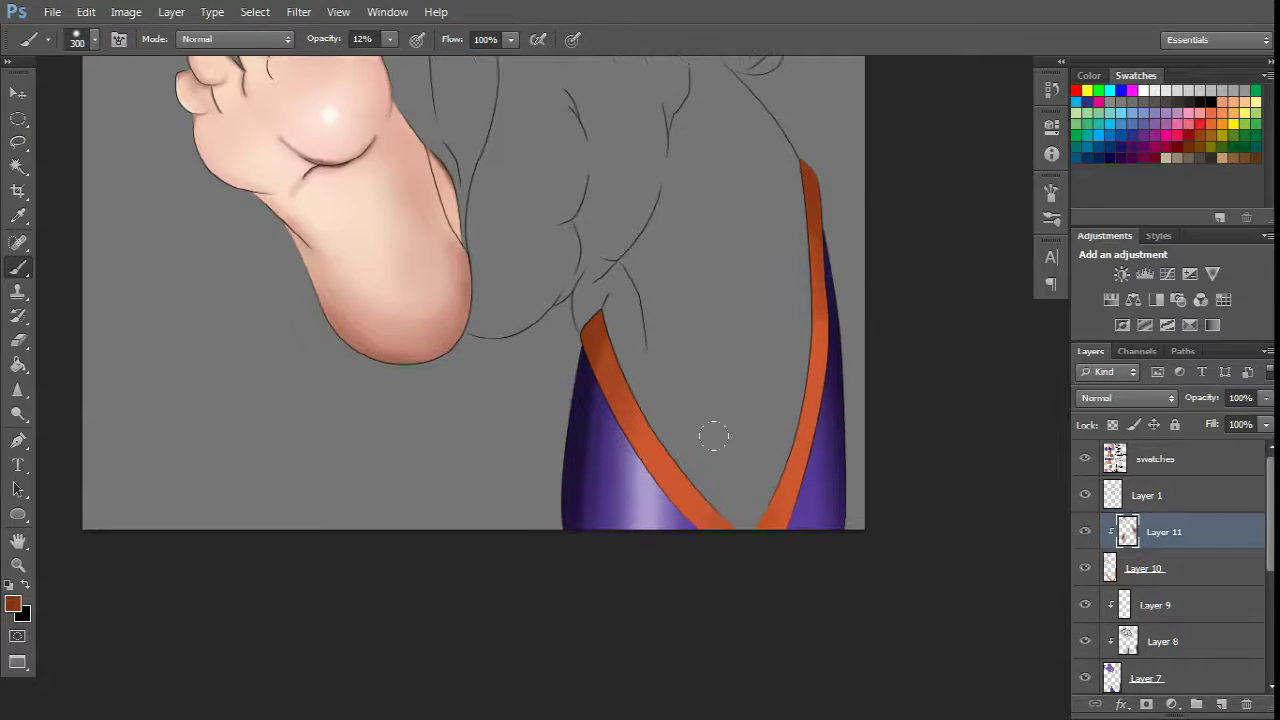
Step: Shade the orange shoulder strap with dark orange-brown
scroll(779, 429, down, 2)
scroll(640, 400, up, 3)
key(bracketleft)
key(bracketleft)
key(bracketleft)
key(bracketleft)
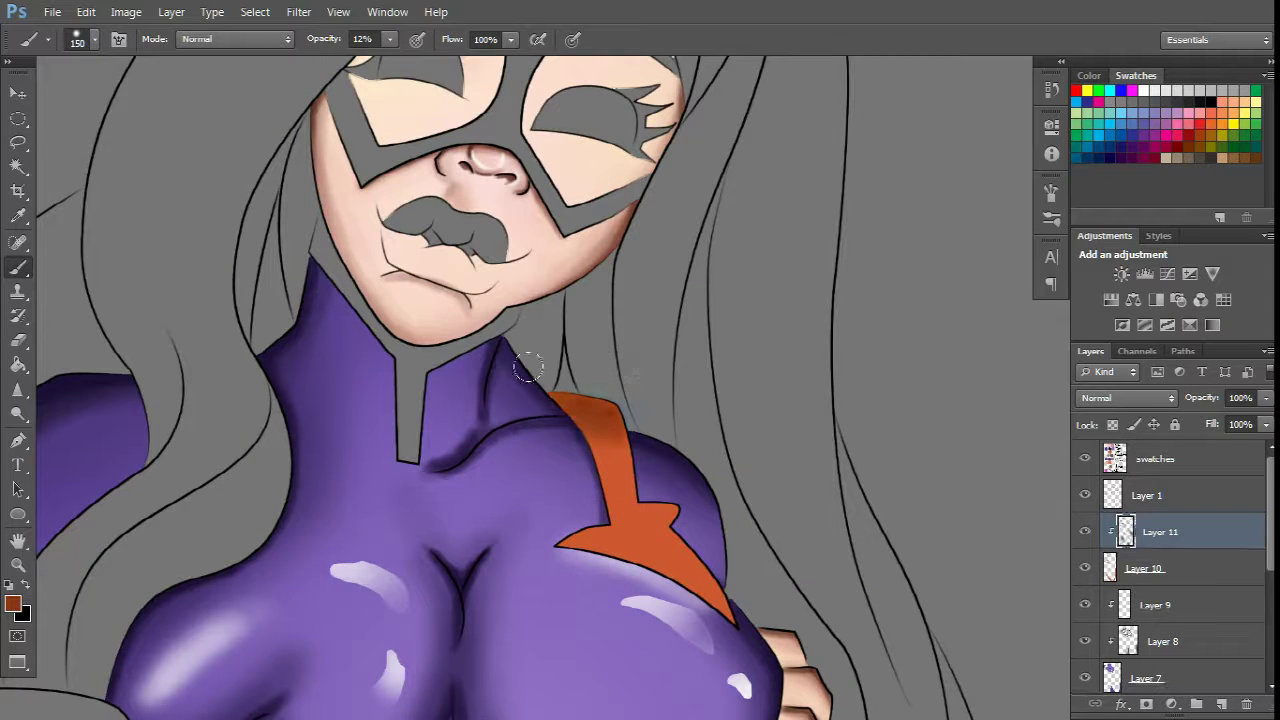
alt+click(636, 481)
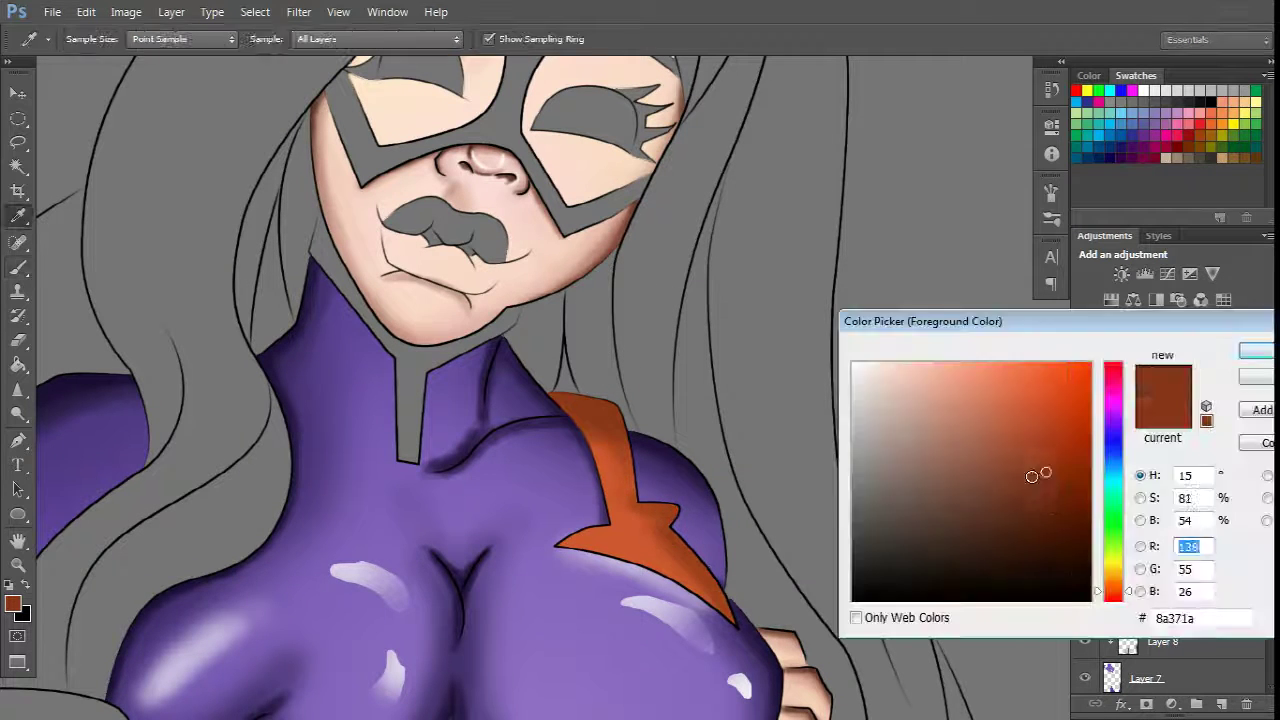
Step: Pick a darker brown and deepen the shadows on the curved strip under the bust with a 30 to 40 px brush
scroll(663, 512, down, 4)
scroll(646, 411, down, 6)
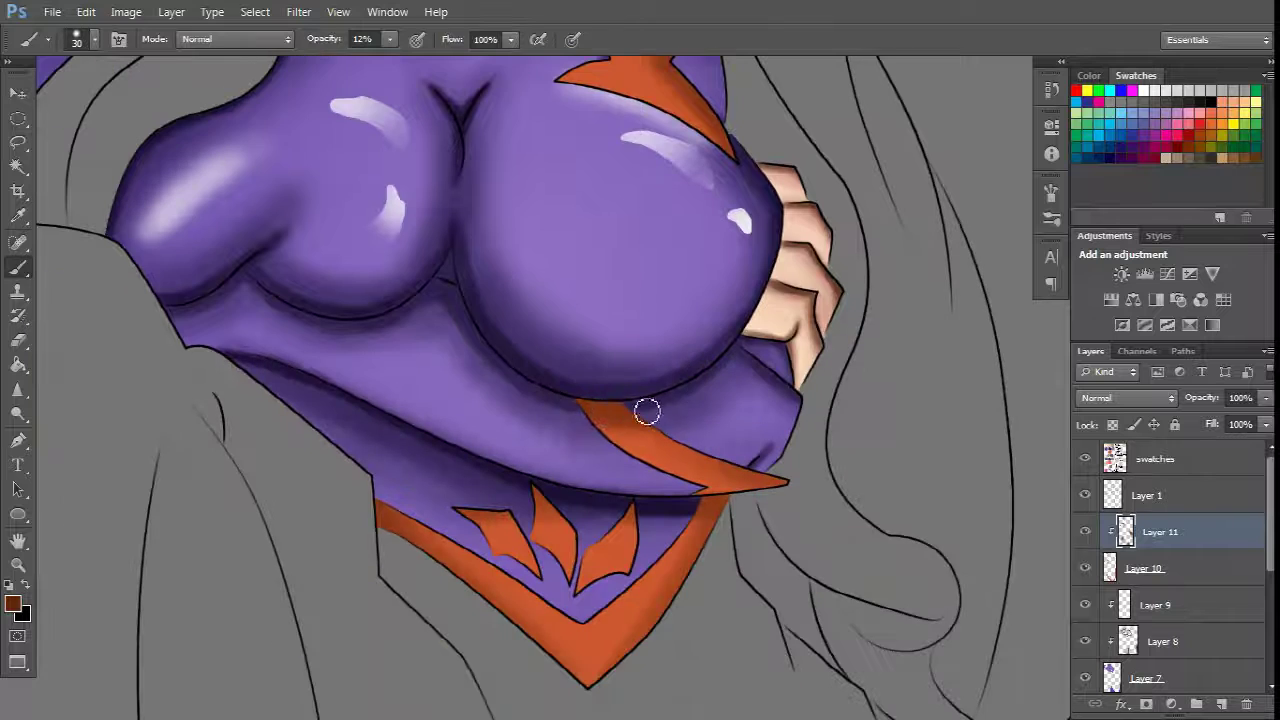
scroll(638, 412, down, 3)
key(bracketright)
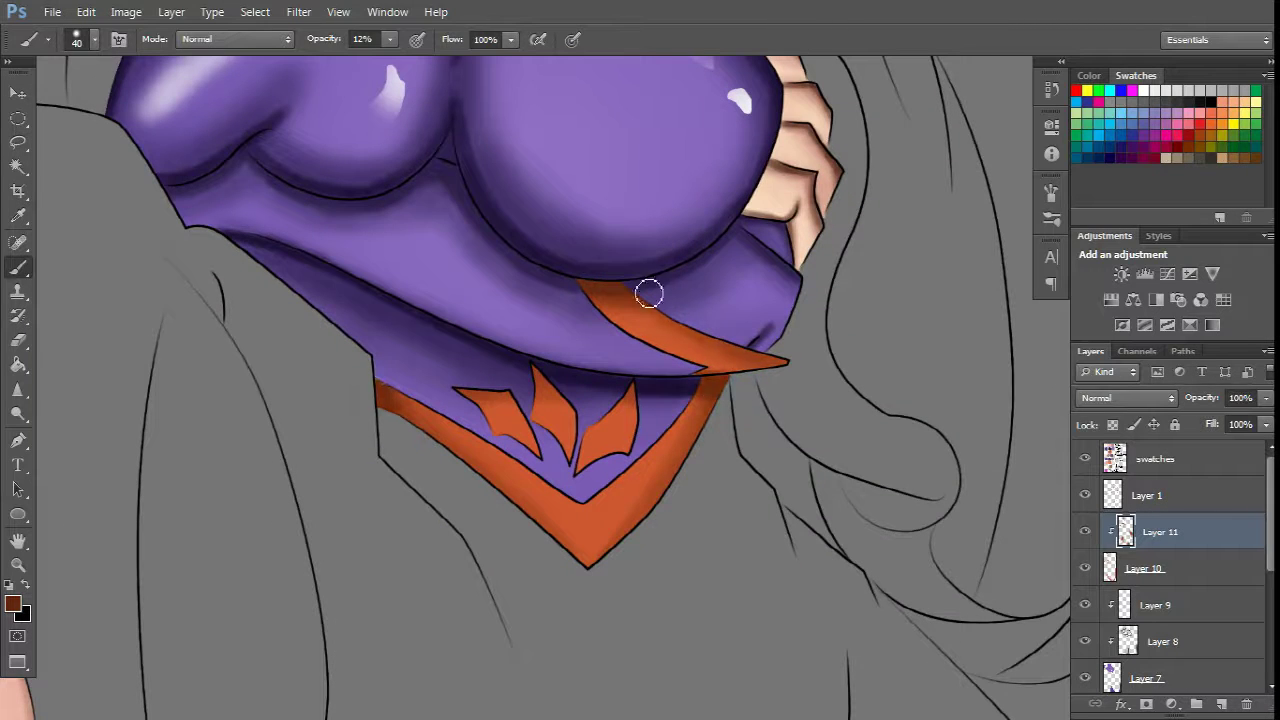
Step: Deepen the shadows at the upper ends of the orange leg bands with a 90 px brush
scroll(648, 293, up, 5)
key(bracketright)
key(bracketright)
key(bracketright)
key(bracketright)
key(bracketright)
key(ctrl+0)
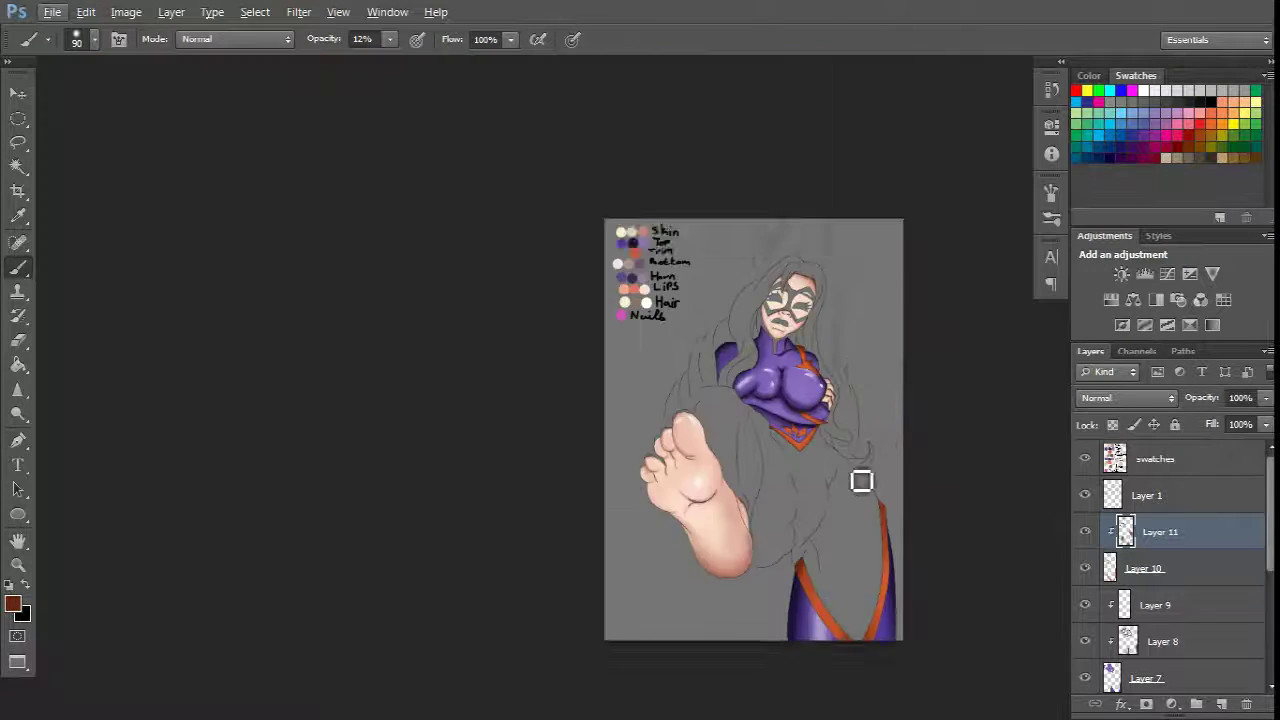
Step: Pick a light orange and highlight the middle of the left leg band with a 125 px brush
scroll(860, 477, up, 5)
click(13, 603)
click(994, 391)
click(1257, 366)
scroll(698, 478, up, 1)
key(bracketleft)
key(bracketleft)
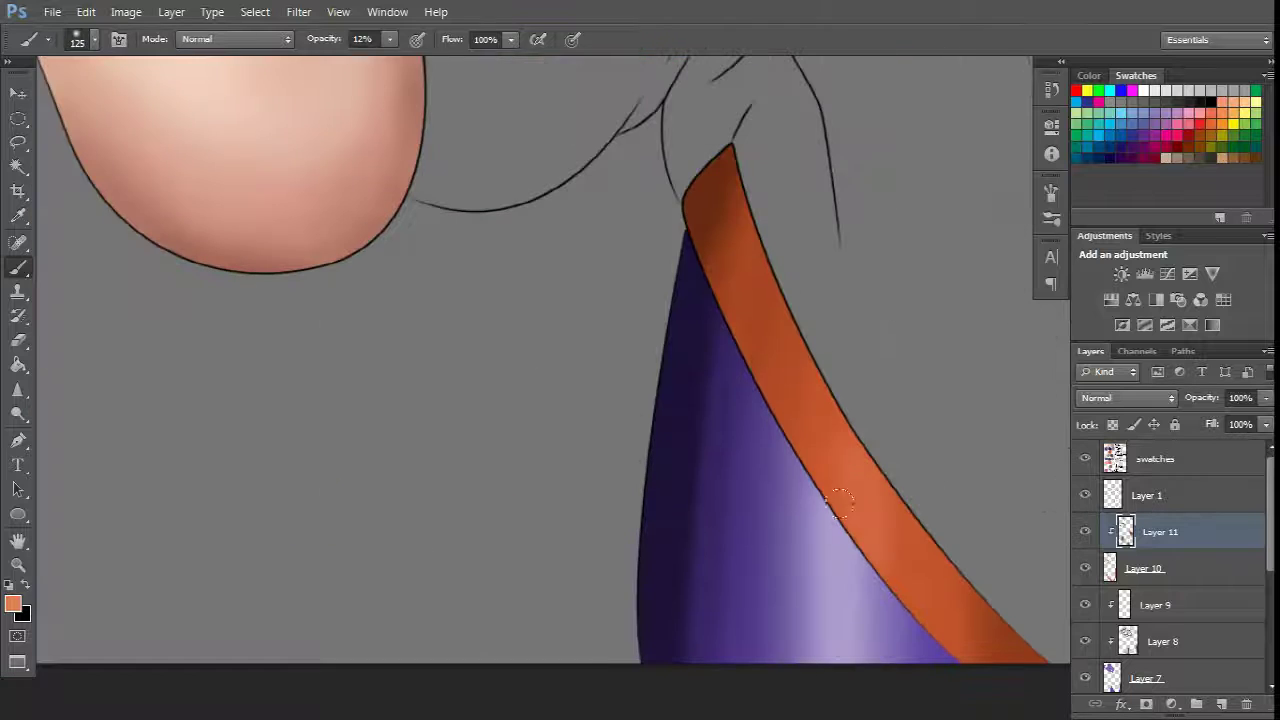
Step: Pick a pale peach colour and brush bright highlights onto the orange leg bands
right_click(850, 480)
key(Escape)
click(13, 603)
key(Return)
drag(838, 410, 870, 545)
scroll(966, 497, down, 3)
drag(790, 345, 820, 535)
Step: Highlight the point of the V-shaped orange border and the lower edge of the chest trim in pale peach
scroll(830, 580, up, 2)
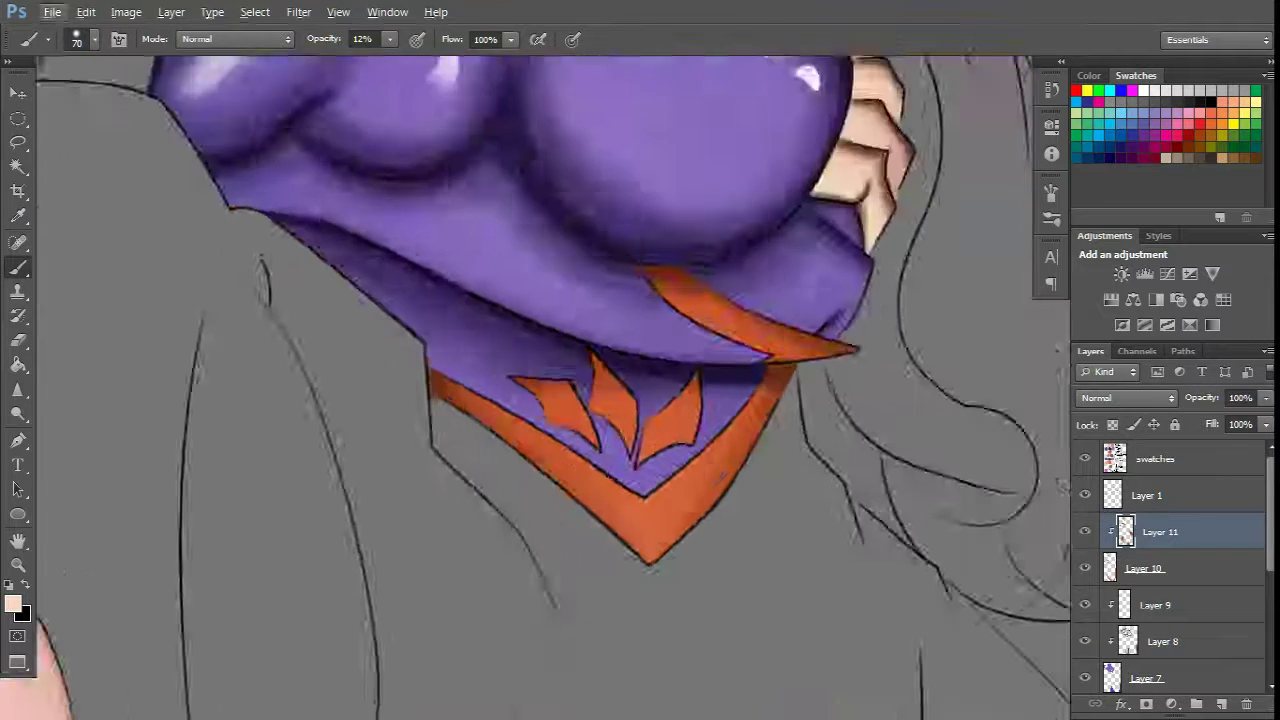
scroll(635, 455, up, 2)
drag(642, 535, 635, 455)
drag(630, 535, 645, 440)
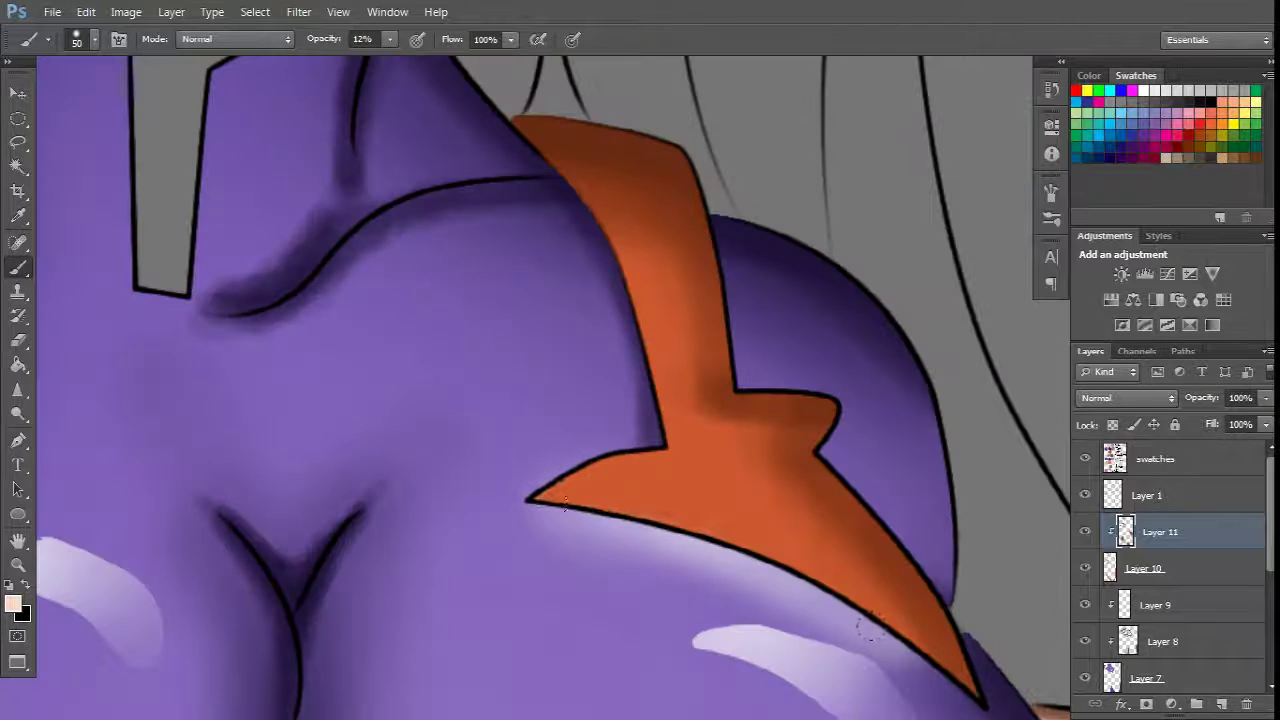
scroll(530, 522, down, 3)
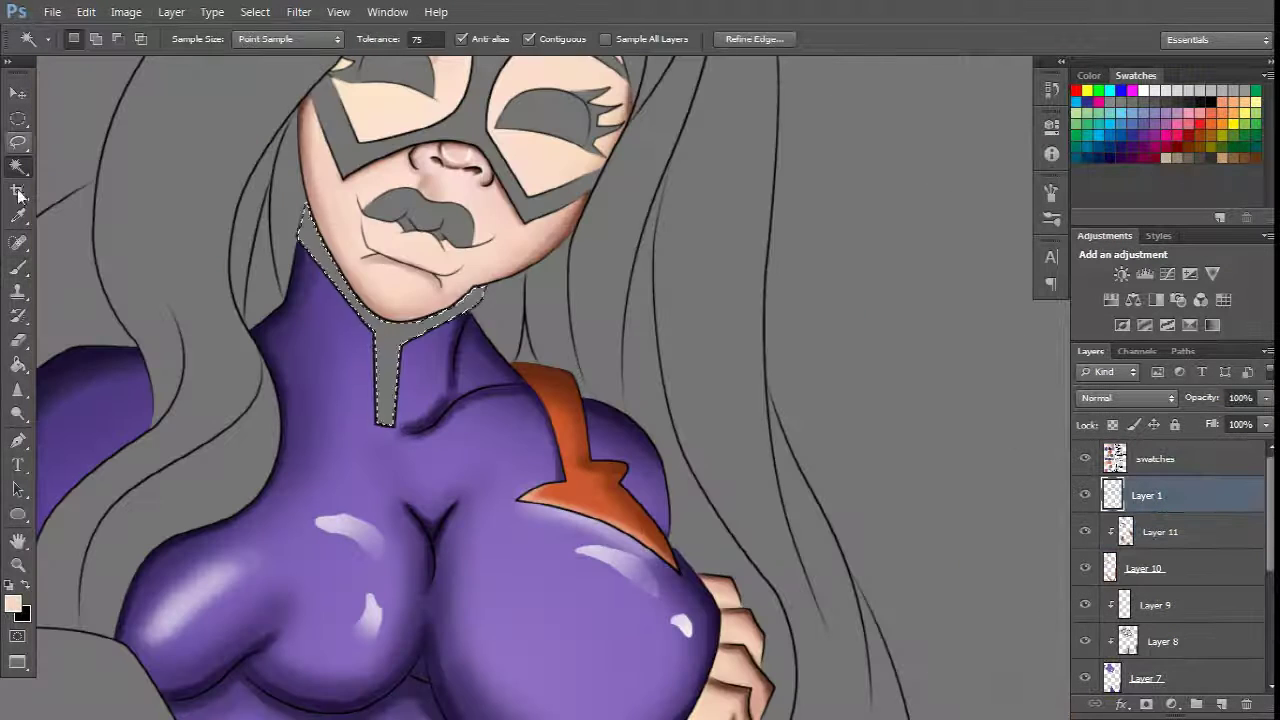
Step: Fill the neck collar with the trim orange on Layer 10 and shade its ends dark brown on Layer 11
click(1234, 570)
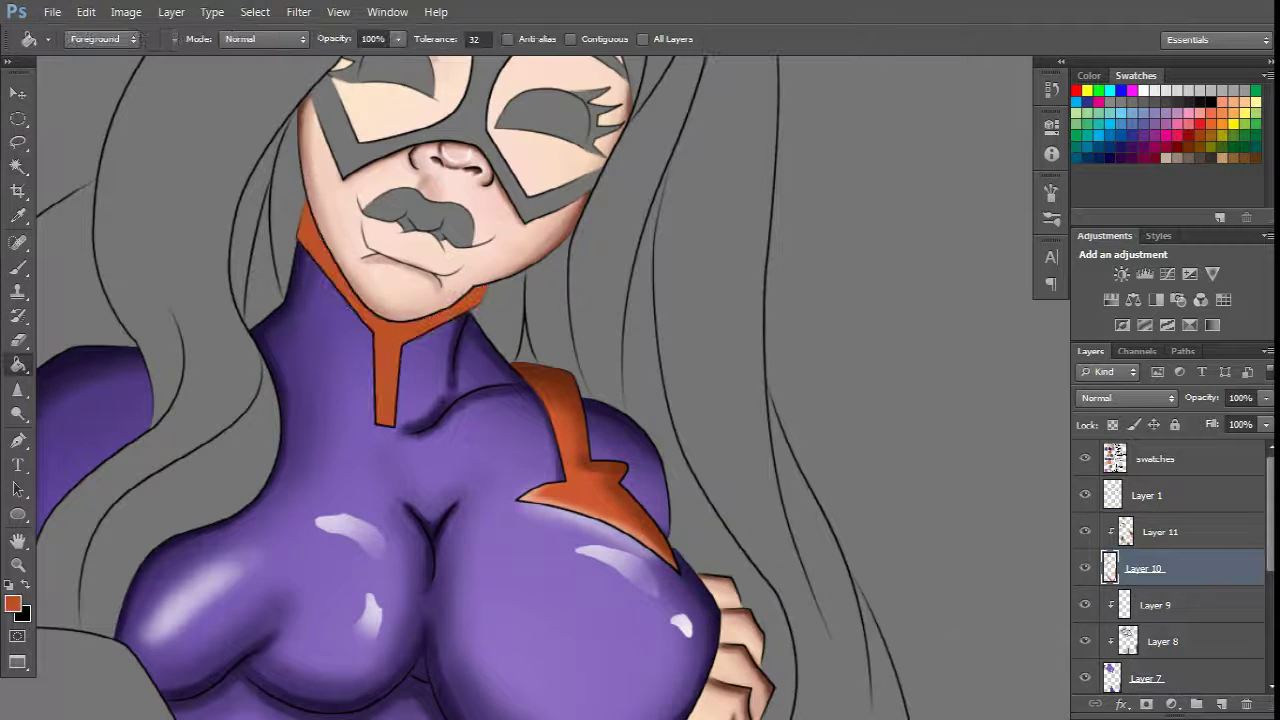
scroll(247, 265, up, 2)
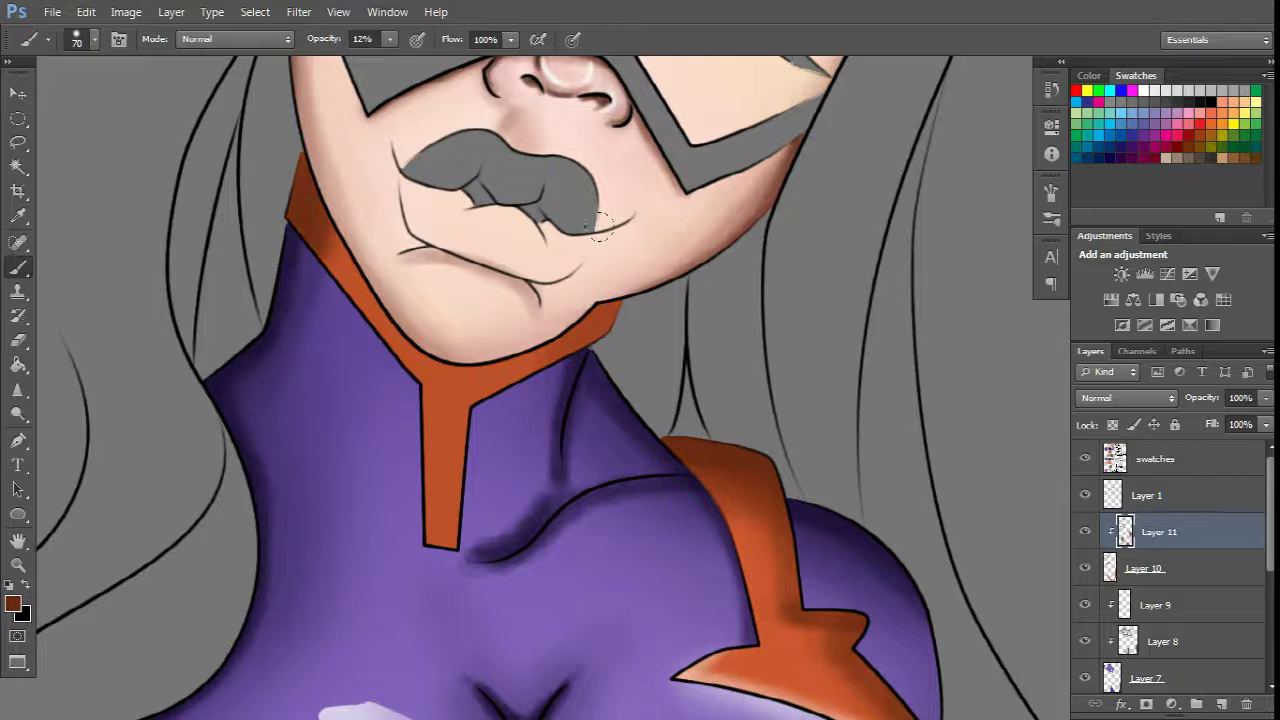
right_click(630, 300)
key(Escape)
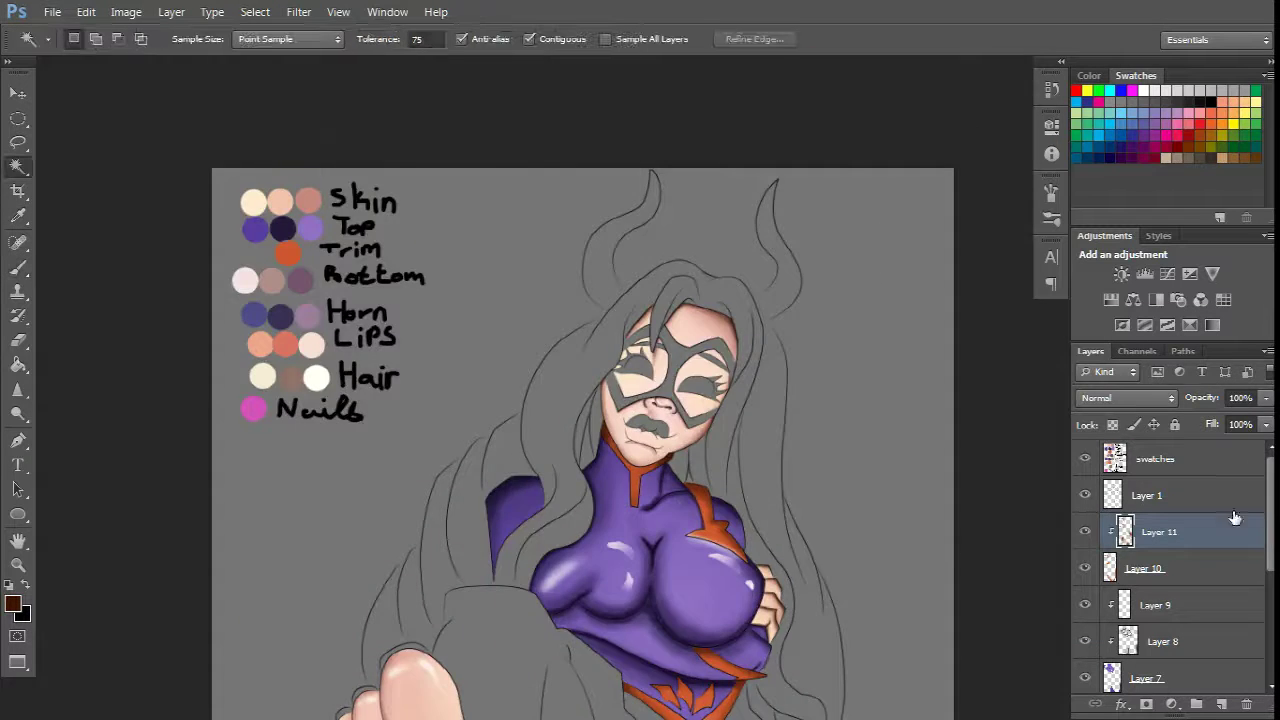
Step: Select the eye mask area and fill it with light purple on Layer 7
click(467, 272)
key(ctrl+minus)
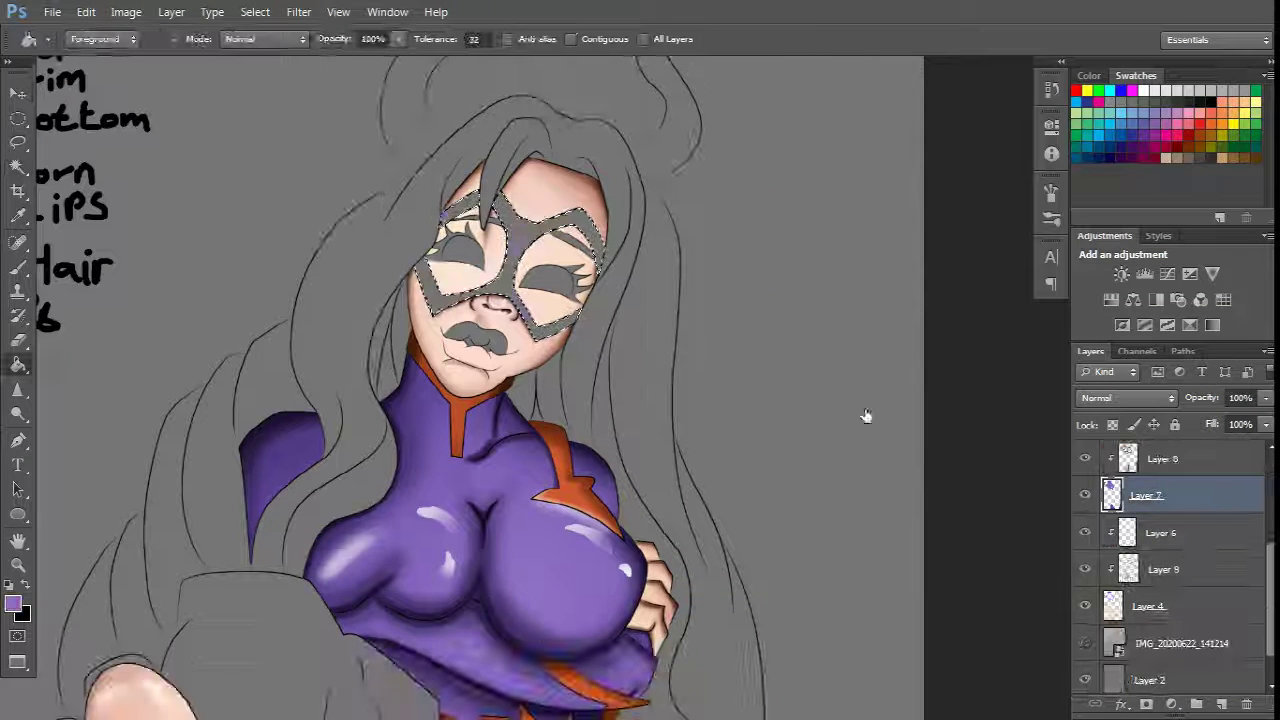
click(515, 218)
key(ctrl+d)
key(b)
key(ctrl+plus)
key(ctrl+plus)
Step: Shade the right-hand ends of the eye mask dark purple on Layer 8, using a 45 px brush
right_click(690, 238)
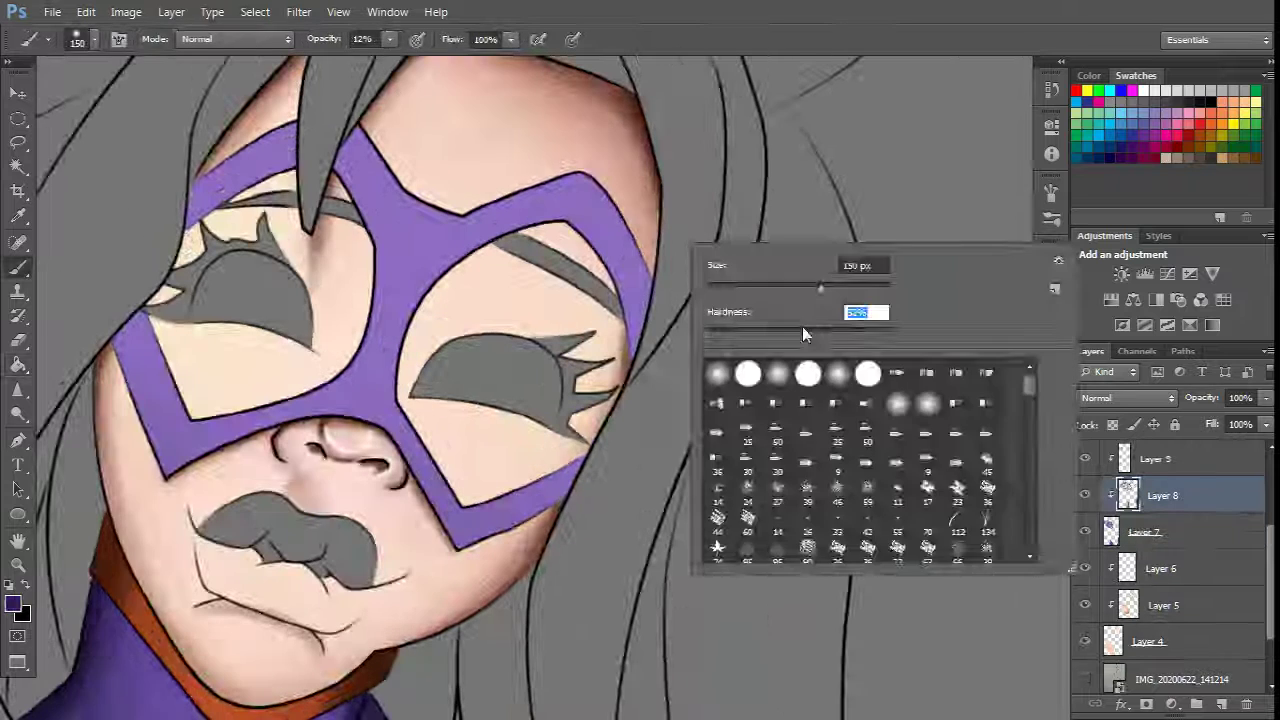
key(Escape)
drag(585, 460, 548, 508)
key(bracketleft)
scroll(656, 370, up, 1)
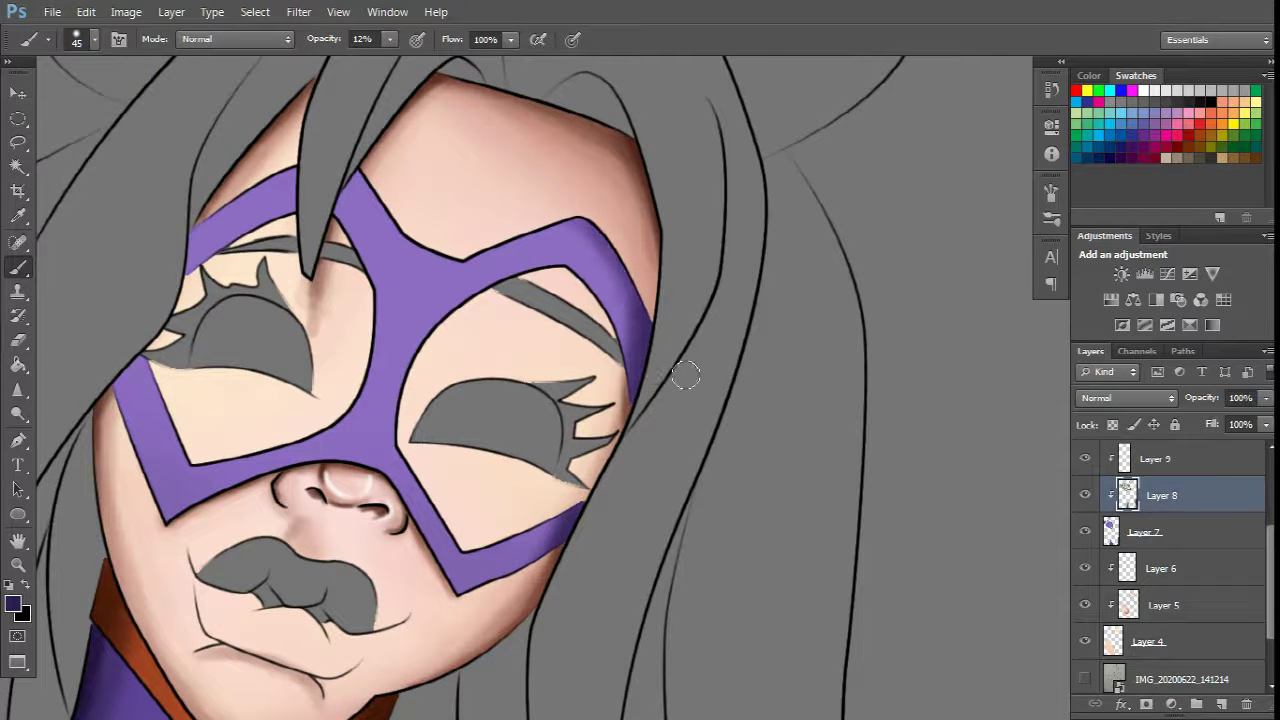
Step: Shade the left-hand ends of the eye mask dark purple with a 60 px brush
scroll(685, 375, down, 3)
scroll(400, 380, up, 1)
key(bracketright)
key(bracketright)
key(bracketright)
key(bracketright)
key(bracketright)
scroll(157, 398, up, 4)
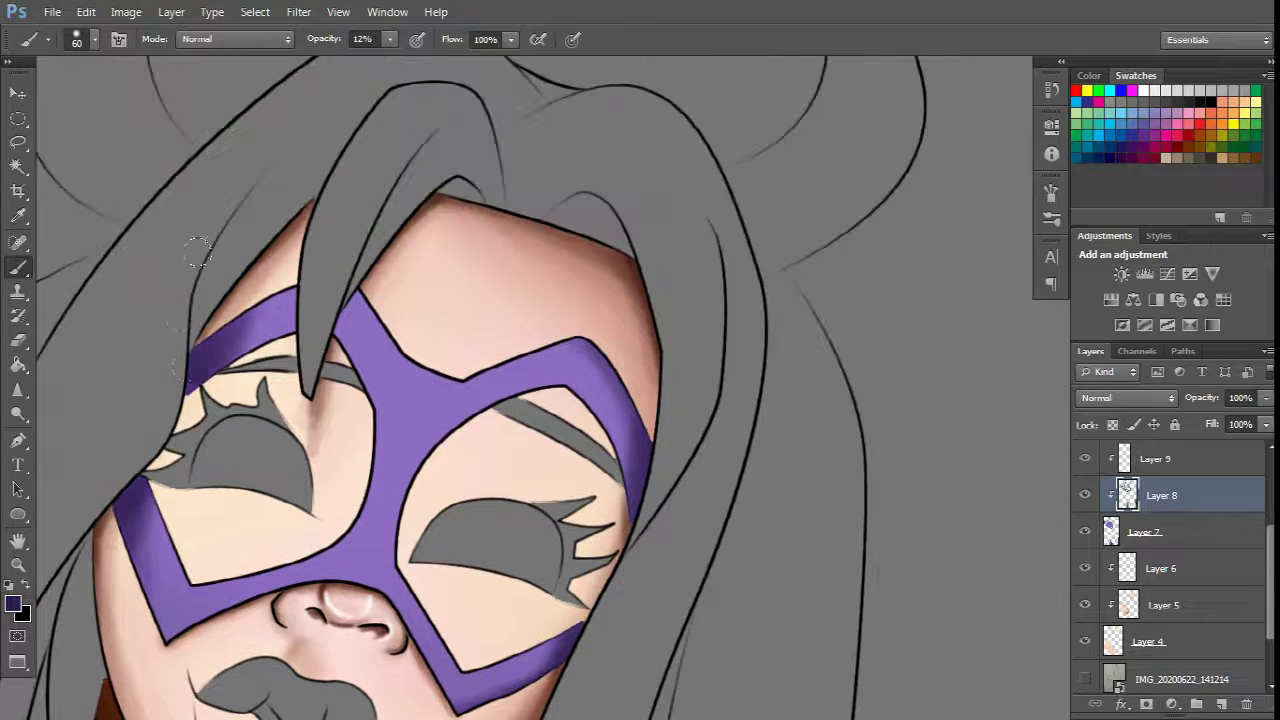
Step: Shade the mask's centre piece over the nose bridge with a 90 px brush
scroll(197, 252, down, 4)
key(bracketright)
key(bracketright)
key(bracketright)
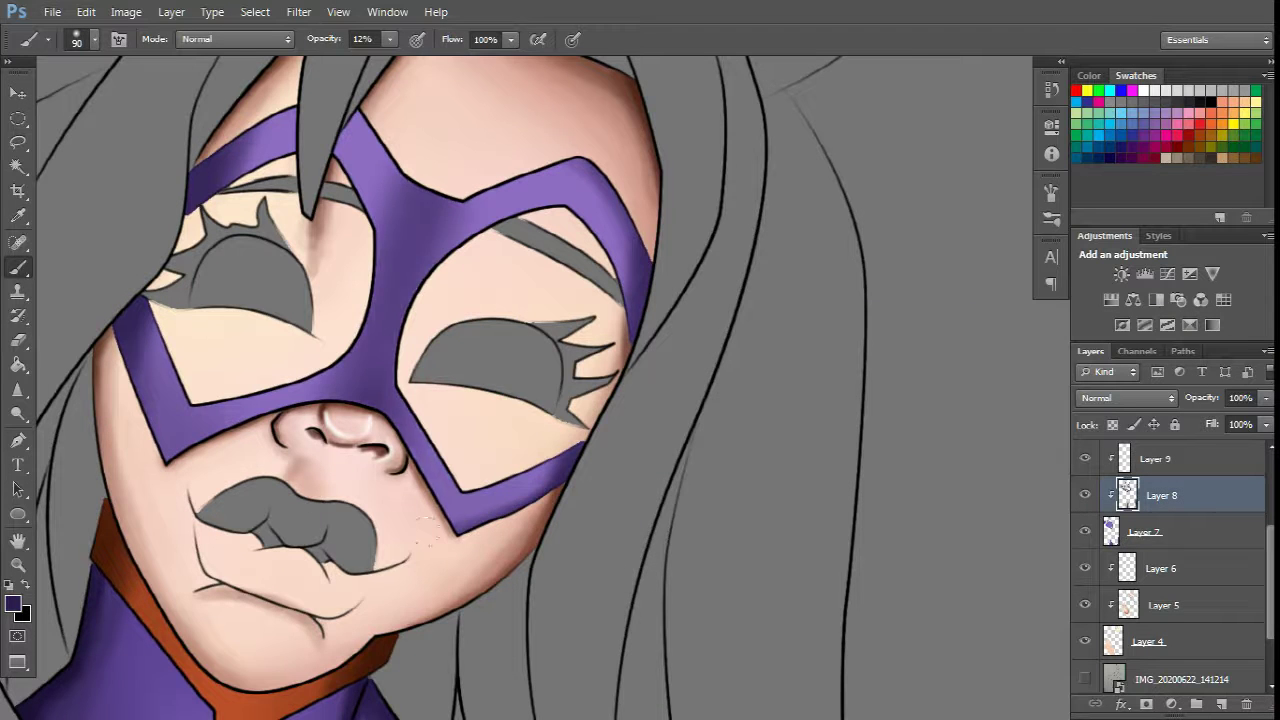
Step: Pick a darker purple and shade the mask's band above the right eye and its outer ends with a 45 px brush
scroll(428, 532, up, 2)
key(bracketleft)
key(bracketleft)
key(bracketleft)
key(bracketleft)
drag(560, 262, 453, 291)
key(bracketleft)
scroll(133, 327, down, 1)
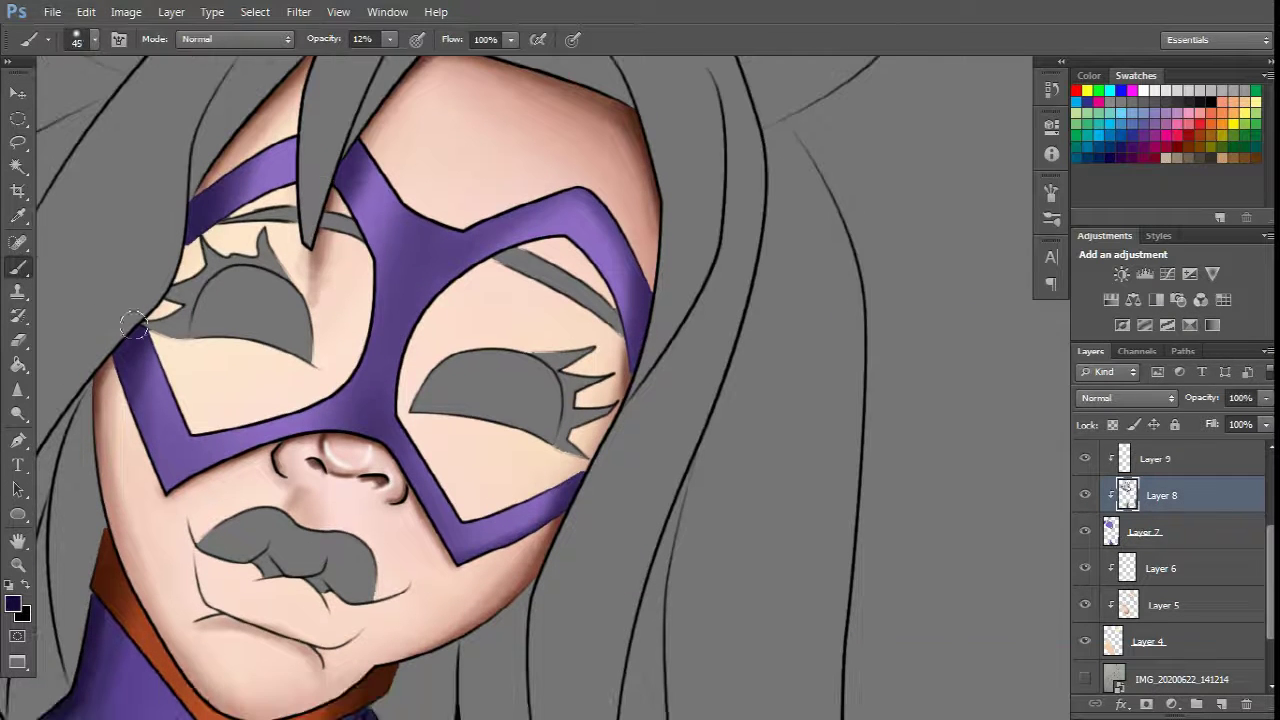
Step: Deepen the shadow on the mask just above the nose and down the centre of the nose bridge
scroll(680, 377, down, 3)
key(bracketleft)
key(bracketleft)
key(bracketleft)
scroll(478, 190, up, 2)
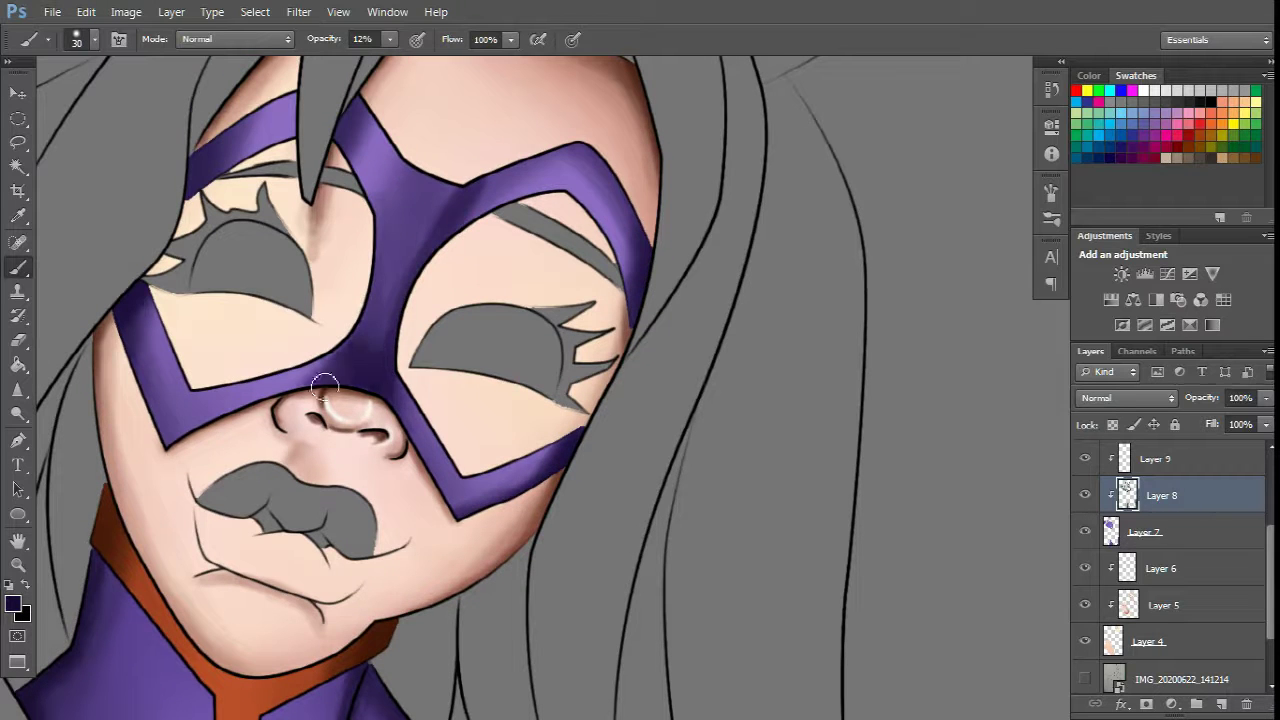
key(bracketright)
key(bracketright)
key(bracketright)
drag(405, 190, 395, 300)
Step: Pick a light lavender and paint highlights above the nose and on the mask's upper right corner with a 15 px brush
click(13, 603)
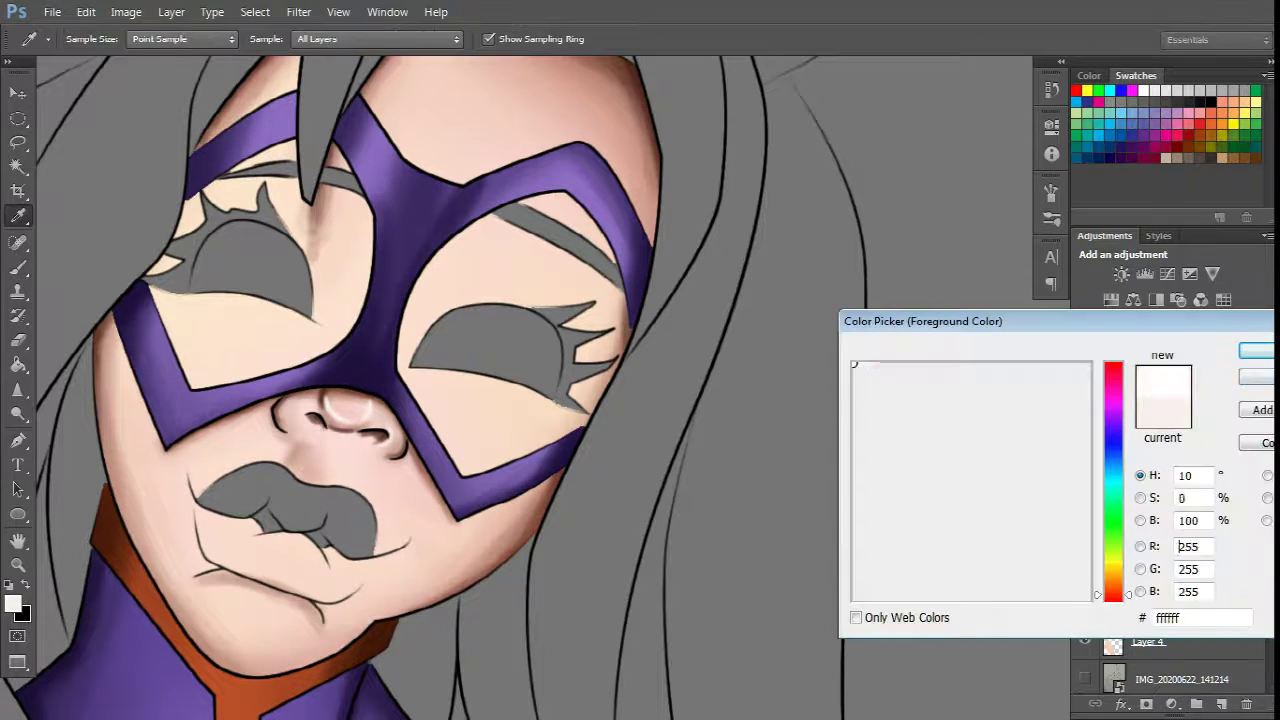
key(Return)
right_click(475, 345)
key(Escape)
scroll(322, 397, up, 3)
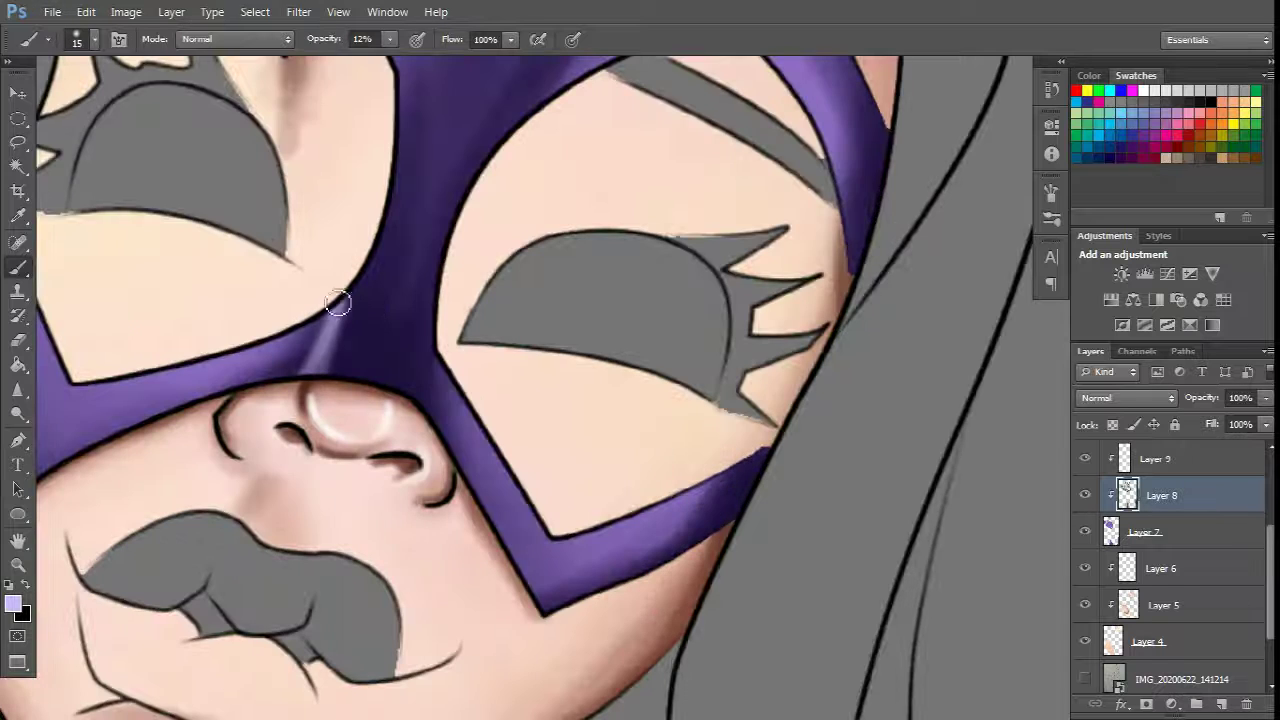
scroll(689, 313, up, 3)
key(bracketleft)
drag(775, 240, 794, 149)
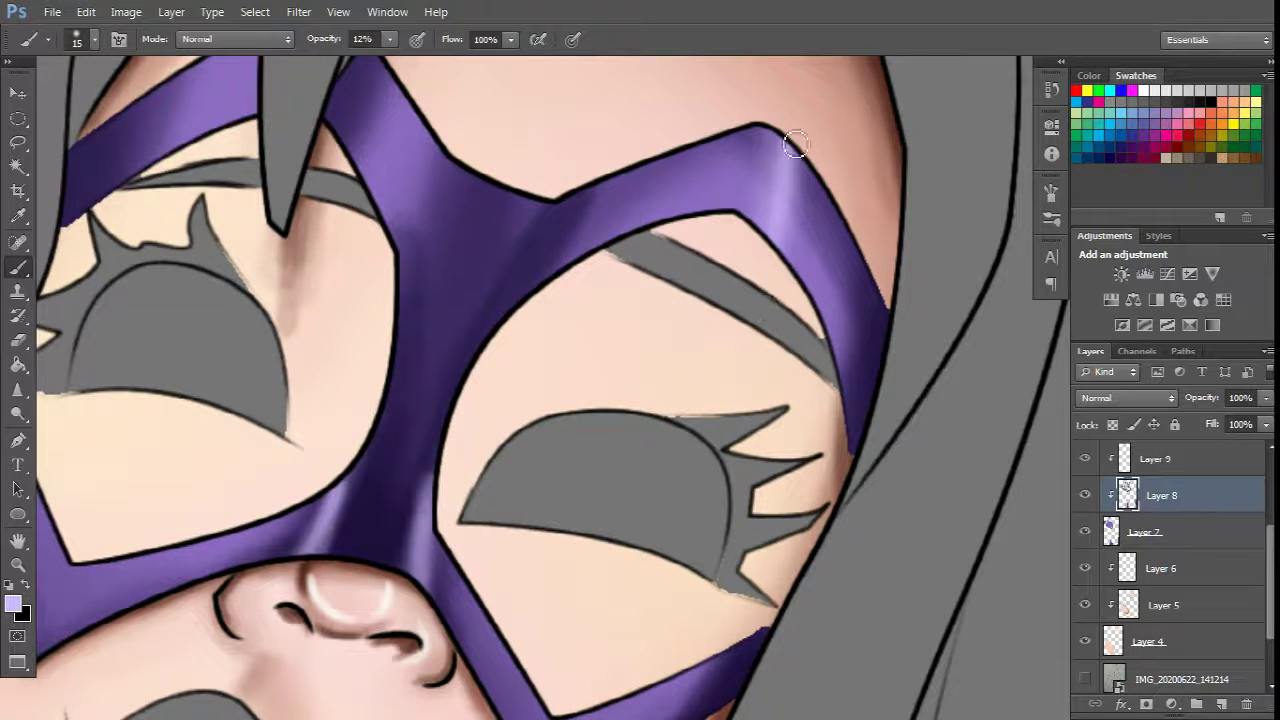
Step: Add soft lavender highlights to the mask's lower corners with an 80 px brush
key(bracketright)
key(bracketright)
key(bracketright)
key(bracketright)
key(bracketright)
scroll(794, 146, down, 3)
drag(615, 466, 530, 545)
scroll(529, 603, down, 2)
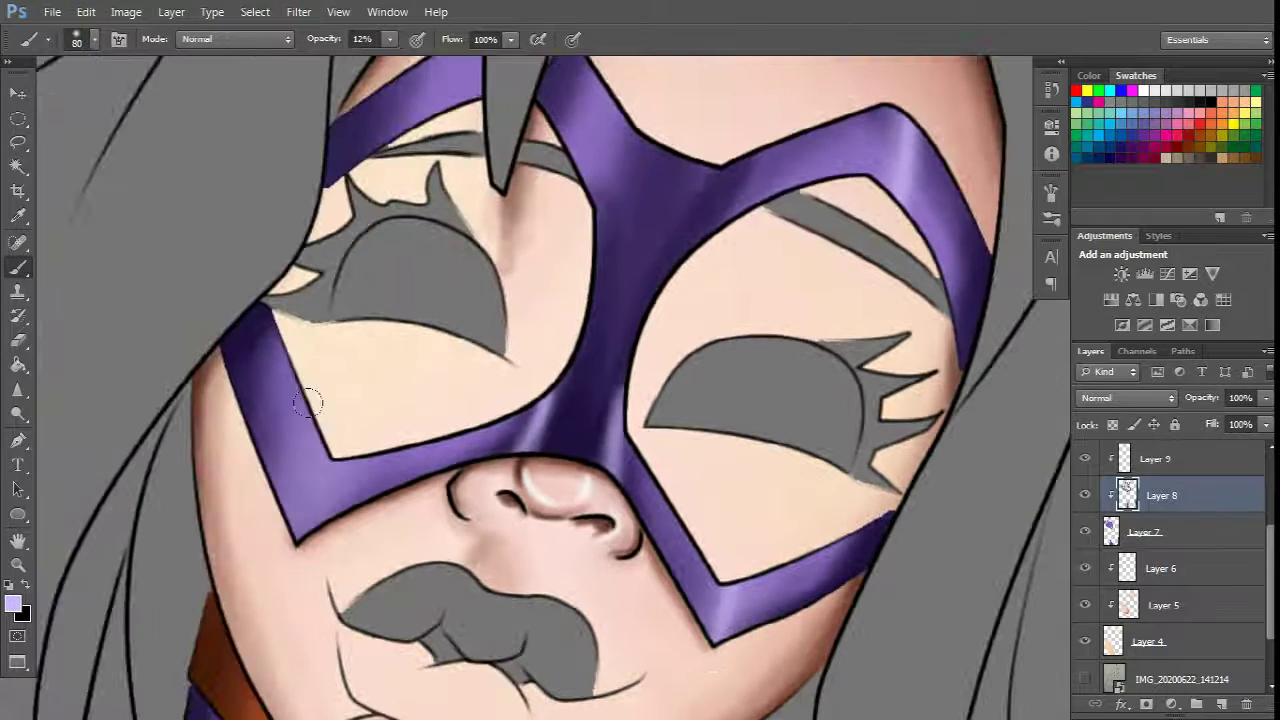
Step: Switch to white and paint a bright streak on the mask's upper right corner with a 15 px brush
click(13, 603)
key(Return)
scroll(289, 586, down, 1)
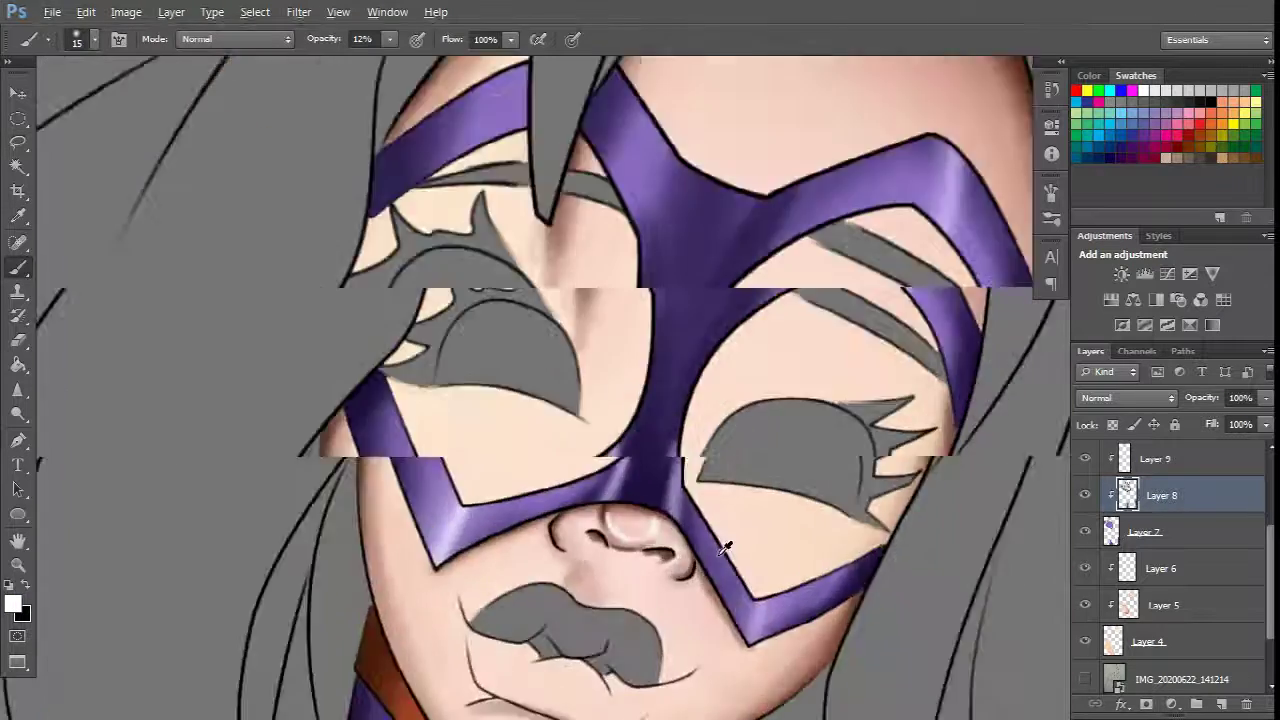
scroll(743, 651, up, 4)
drag(780, 290, 785, 190)
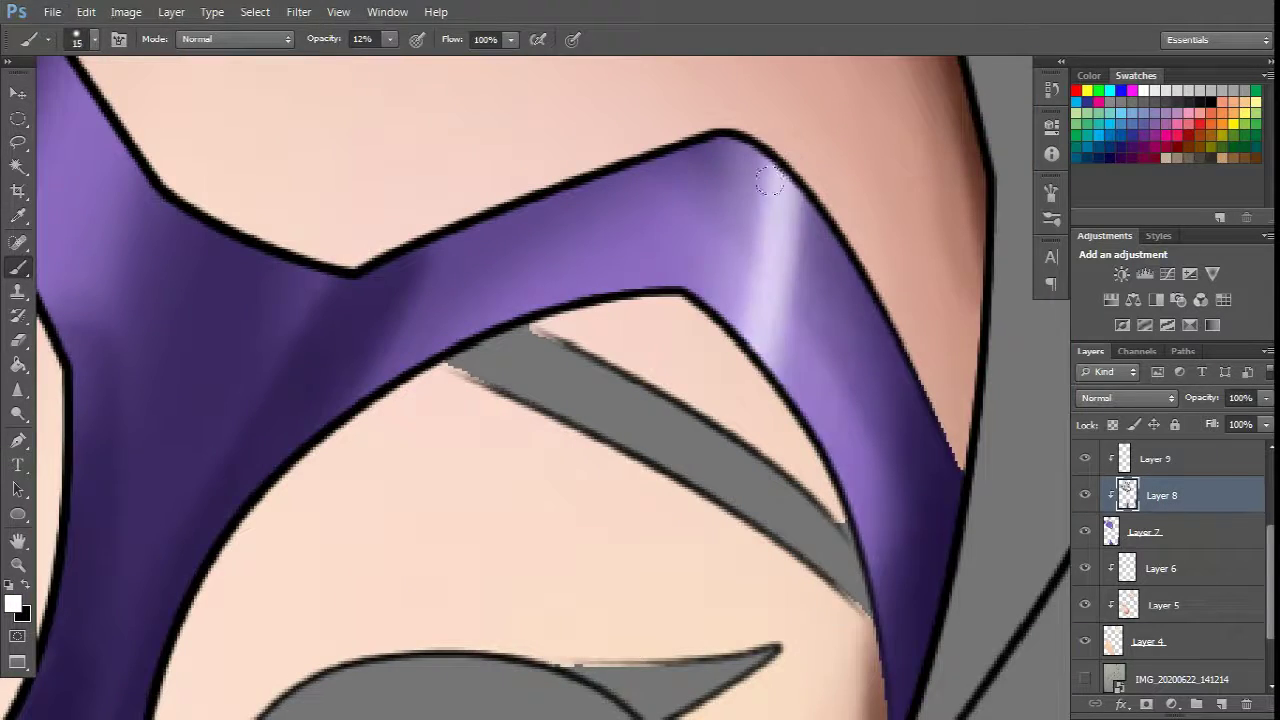
drag(770, 330, 780, 200)
Step: Refine the mask's white corner highlights with an 8 px brush
scroll(603, 503, down, 2)
scroll(355, 510, up, 2)
key(bracketleft)
key(bracketleft)
key(bracketleft)
scroll(355, 510, up, 3)
scroll(741, 551, down, 5)
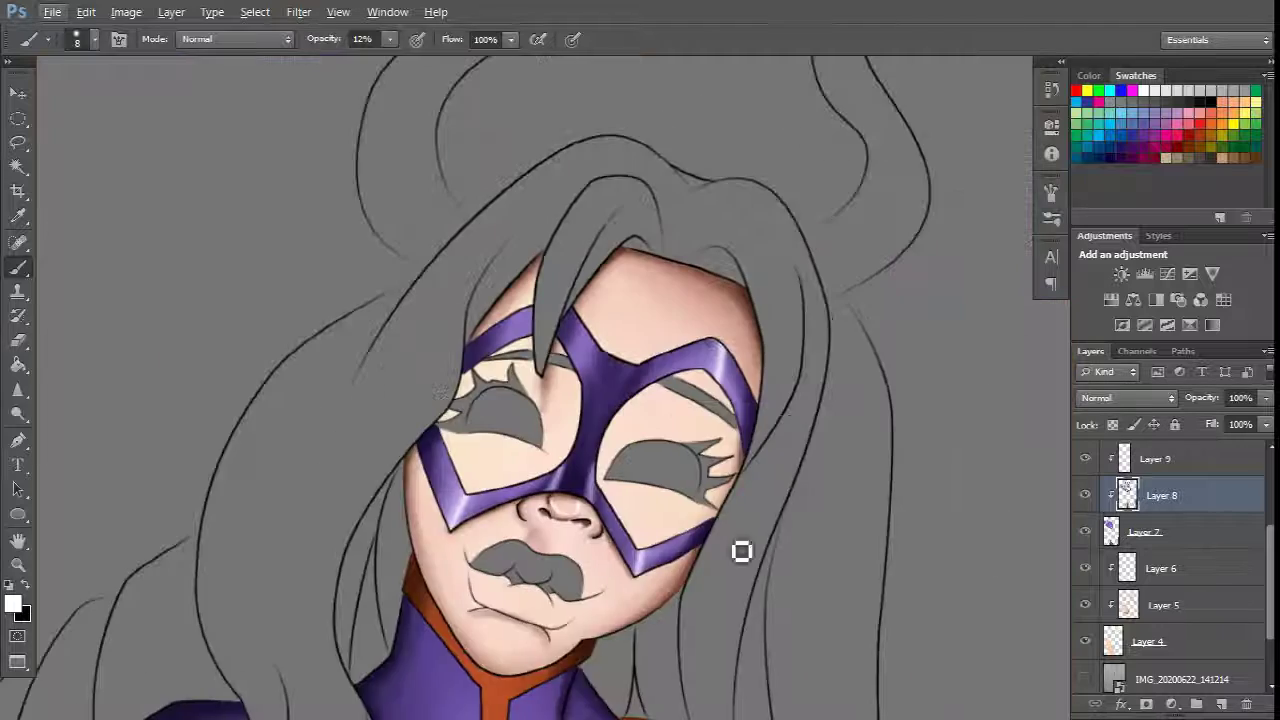
Step: On Layer 9, paint a thin white highlight along the upper edge of the purple sleeve with a 9 px brush
scroll(680, 306, down, 4)
key(alt+bracketright)
scroll(717, 353, up, 5)
key(bracketright)
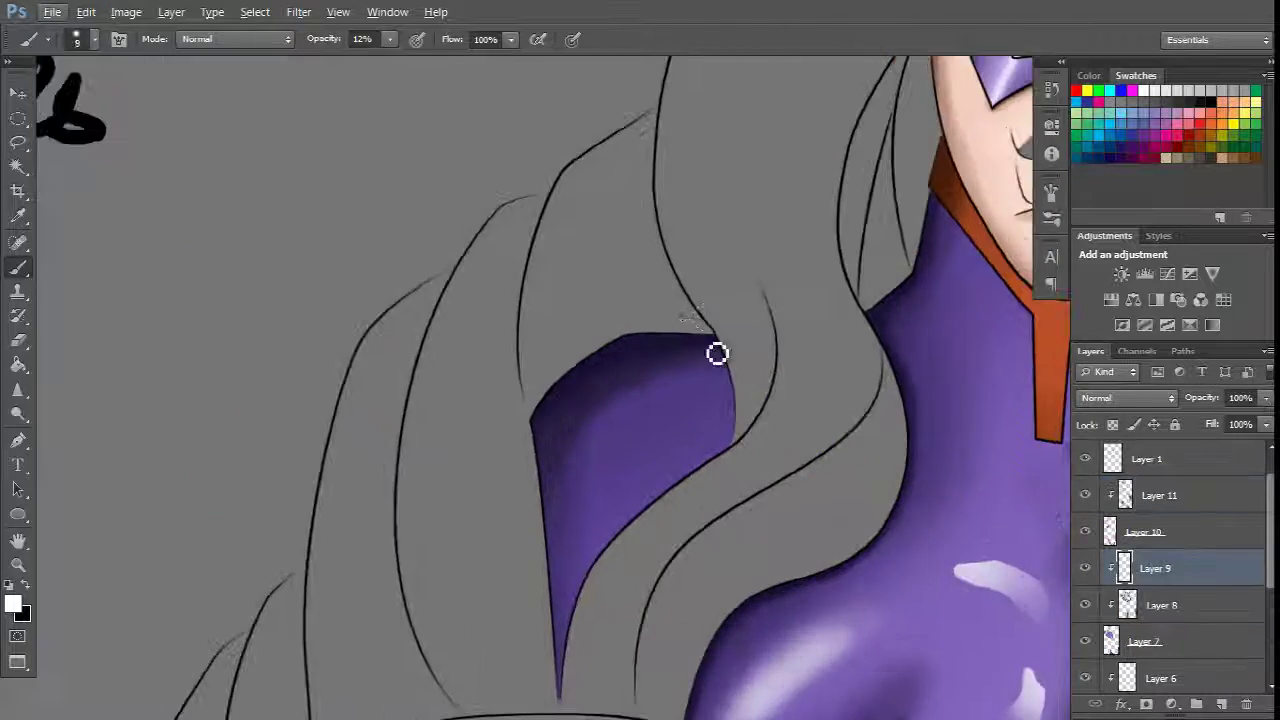
Step: Paint a white highlight streak beside the crease at the base of the neck with a fine brush
scroll(527, 308, down, 4)
scroll(499, 337, up, 5)
key(bracketleft)
key(bracketleft)
key(bracketleft)
key(bracketleft)
key(bracketleft)
key(bracketleft)
key(bracketleft)
key(bracketleft)
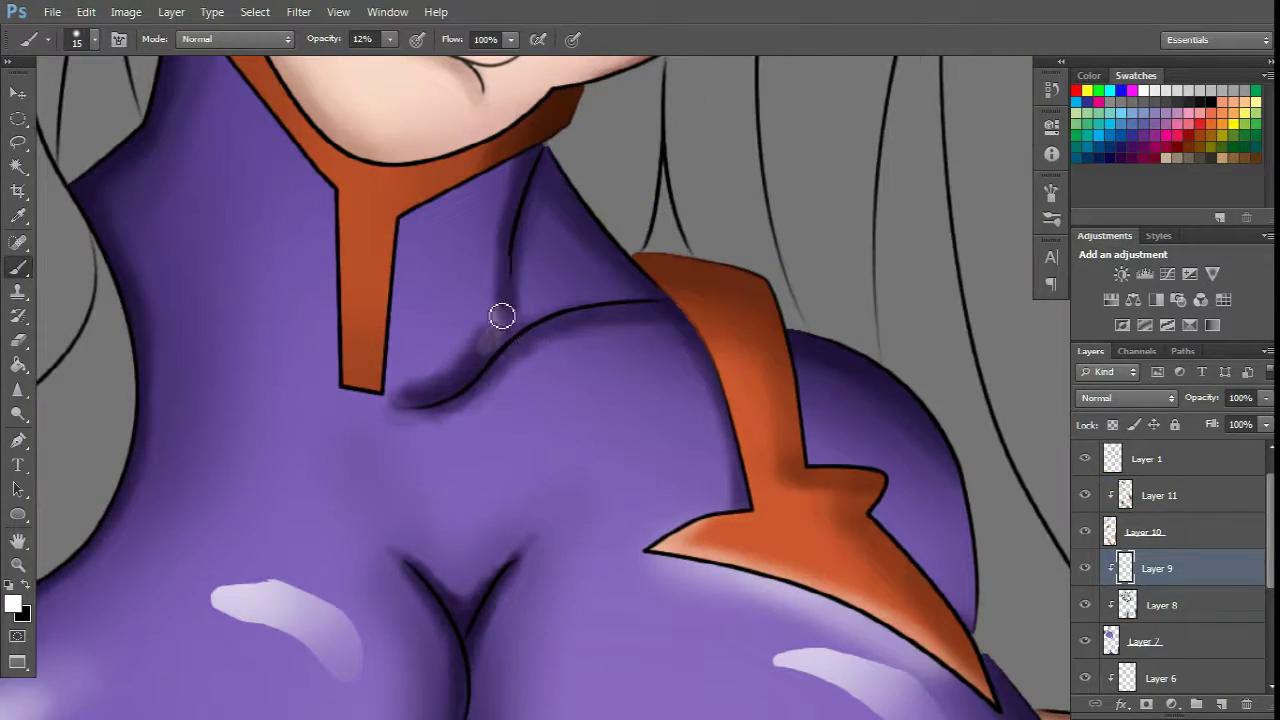
scroll(496, 359, down, 4)
scroll(800, 438, up, 6)
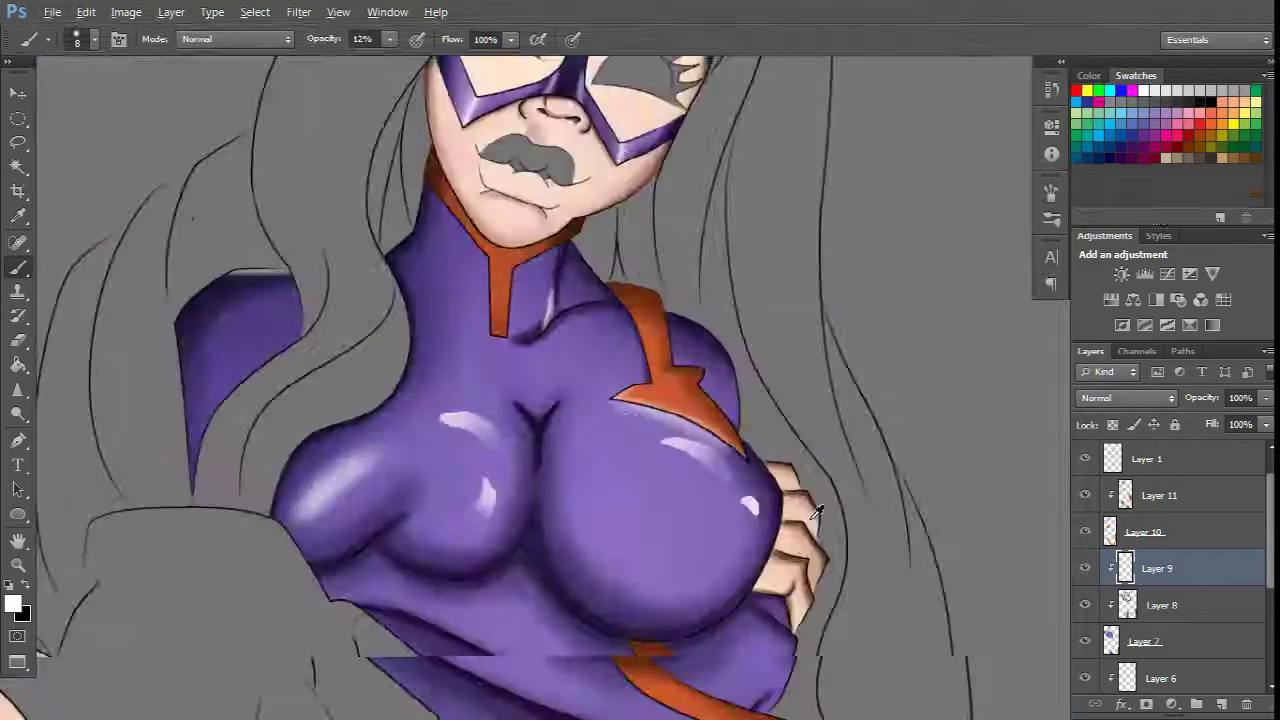
Step: Make Layer 6 the active layer for touching up the skin highlights around the fingers
key(alt+bracketleft)
key(alt+bracketleft)
key(alt+bracketleft)
key(alt+bracketright)
key(alt+bracketright)
key(alt+bracketright)
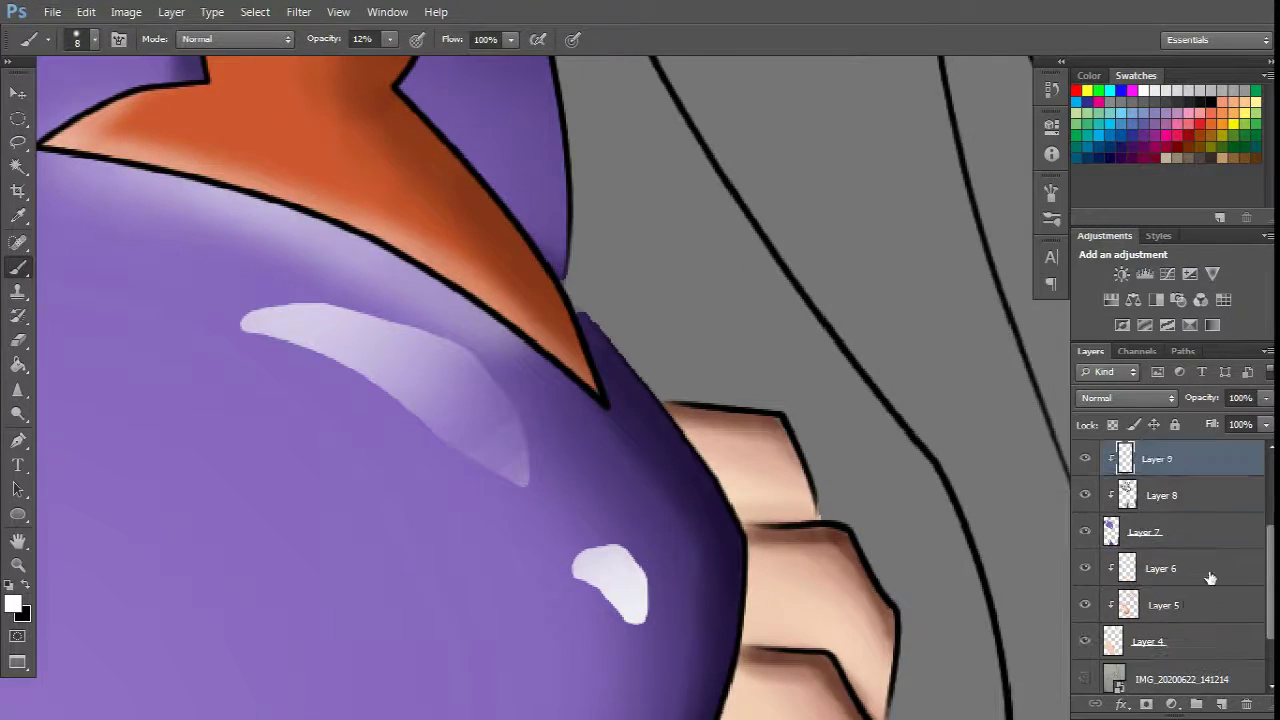
key(alt+bracketleft)
key(alt+bracketleft)
key(alt+bracketleft)
scroll(880, 450, down, 4)
scroll(900, 460, down, 4)
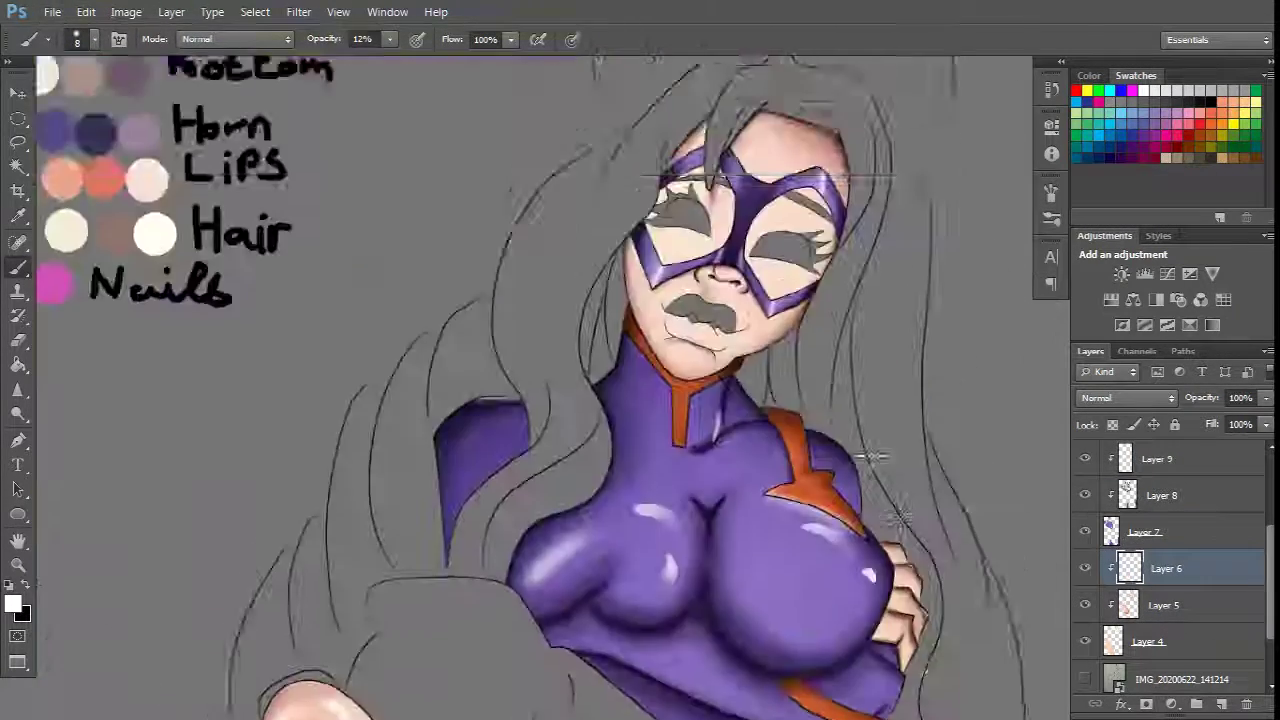
scroll(760, 323, up, 6)
Step: Add a clipped layer above Layer 11 and paint a thin white rim highlight on the shoulder strap's right edge
key(alt+bracketright)
key(alt+bracketright)
key(alt+bracketright)
key(alt+bracketright)
key(alt+bracketright)
key(alt+bracketright)
scroll(834, 587, down, 1)
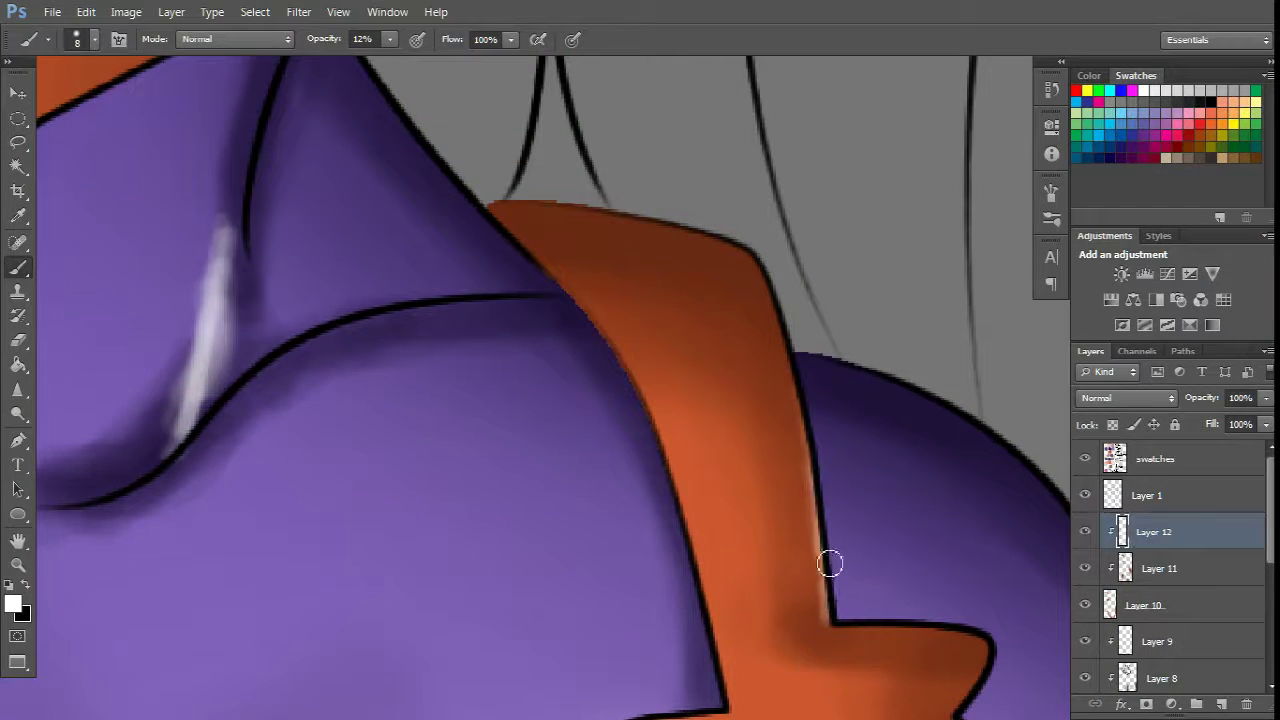
scroll(769, 281, down, 4)
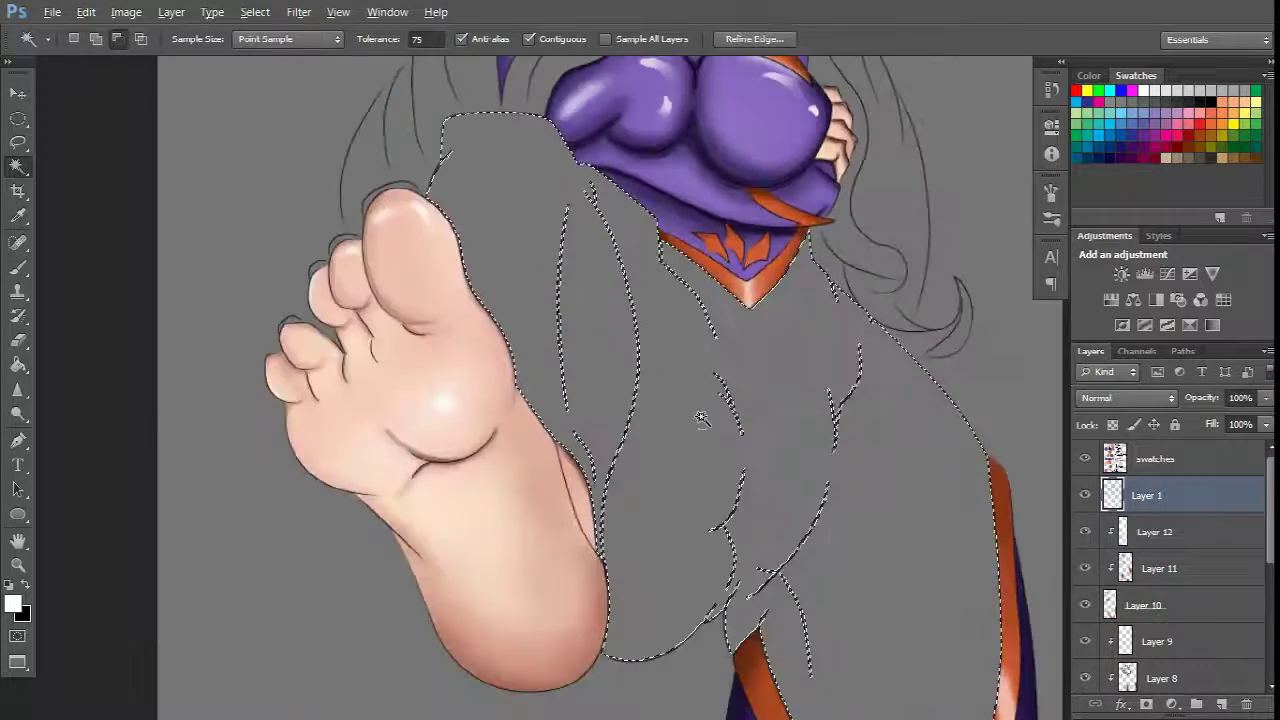
Step: Add a layer below Layer 1, fill the selected bottoms with a pale pink-to-brown radial gradient, and clear the selection
click(255, 12)
key(ctrl+shift+alt+n)
scroll(600, 450, up, 3)
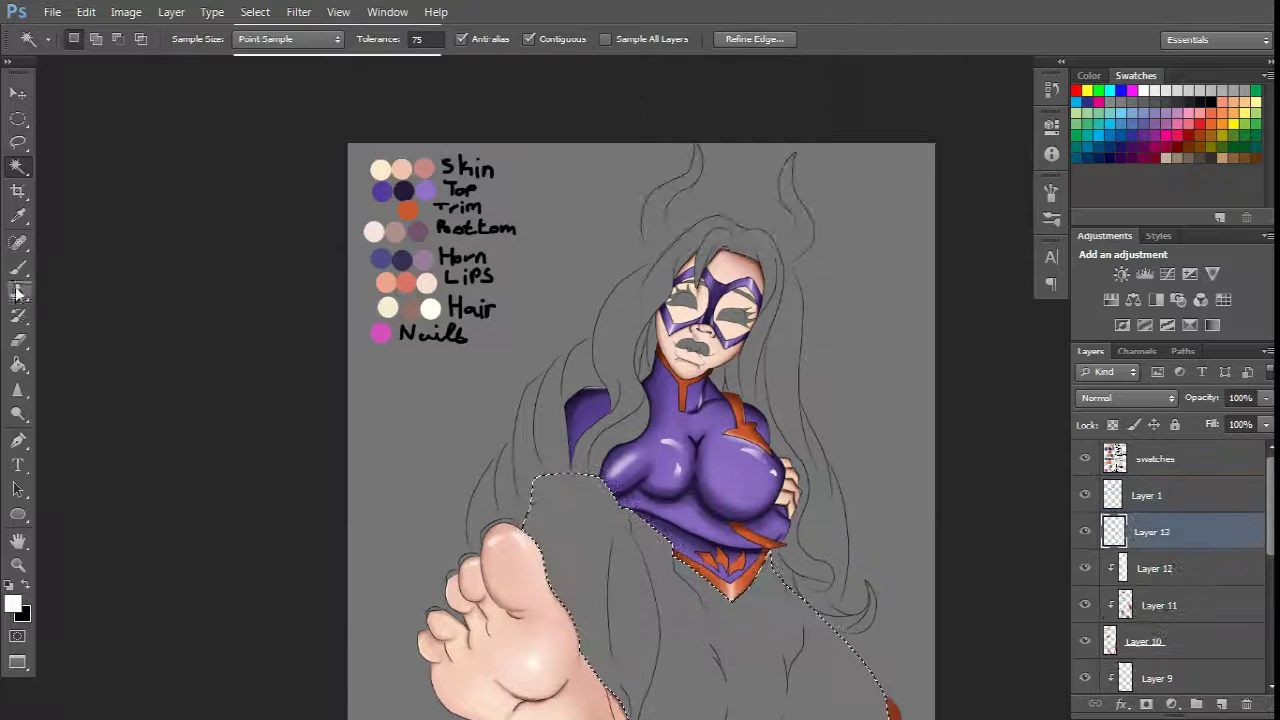
click(98, 40)
double_click(820, 347)
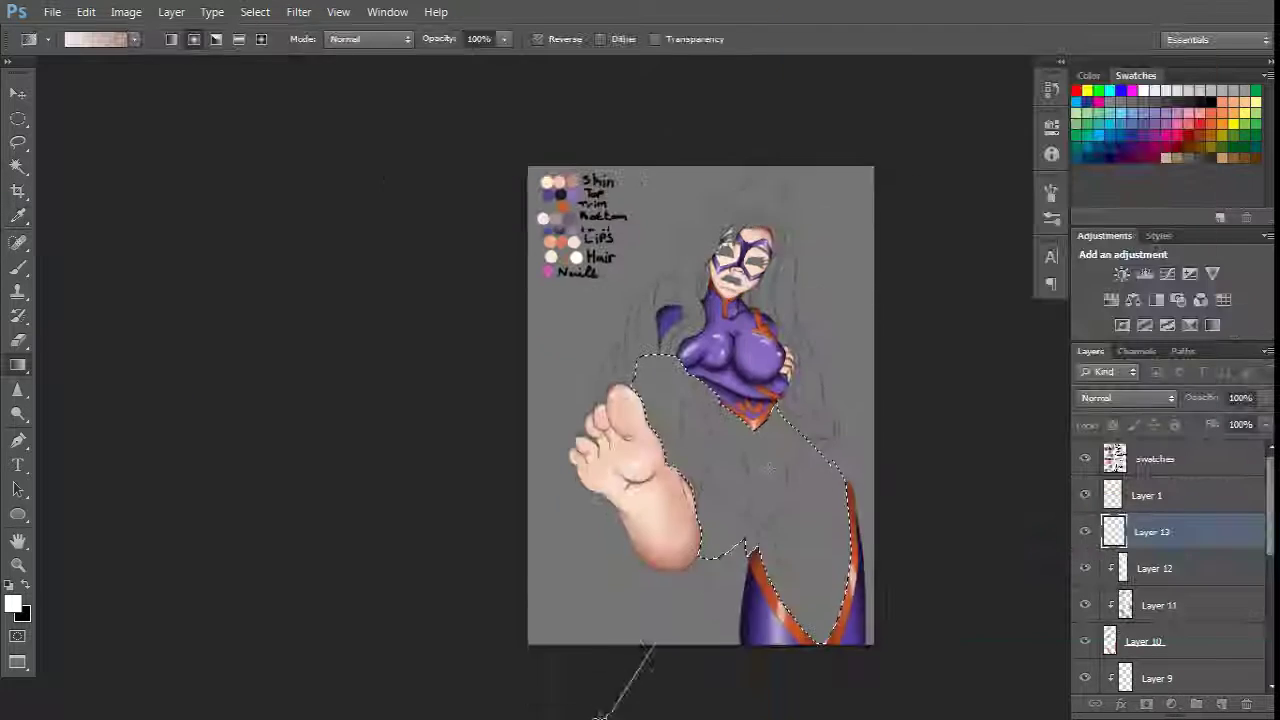
drag(614, 671, 860, 475)
key(ctrl+d)
Step: Add a layer clipped to Layer 13 and start shading the waist edge in muted brown with a 100 px brush at 12% opacity
alt+click(828, 410)
key(ctrl+shift+alt+n)
scroll(800, 480, up, 5)
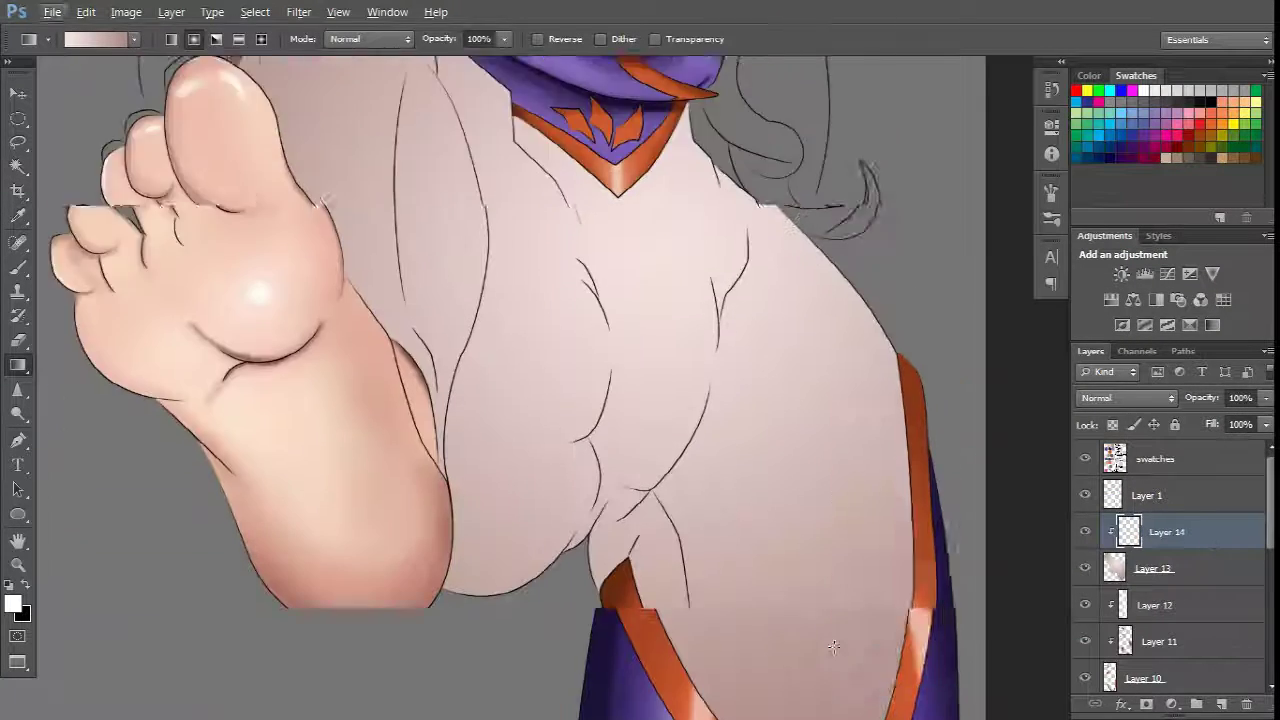
key(b)
right_click(750, 360)
key(Escape)
scroll(808, 444, up, 3)
scroll(952, 415, up, 4)
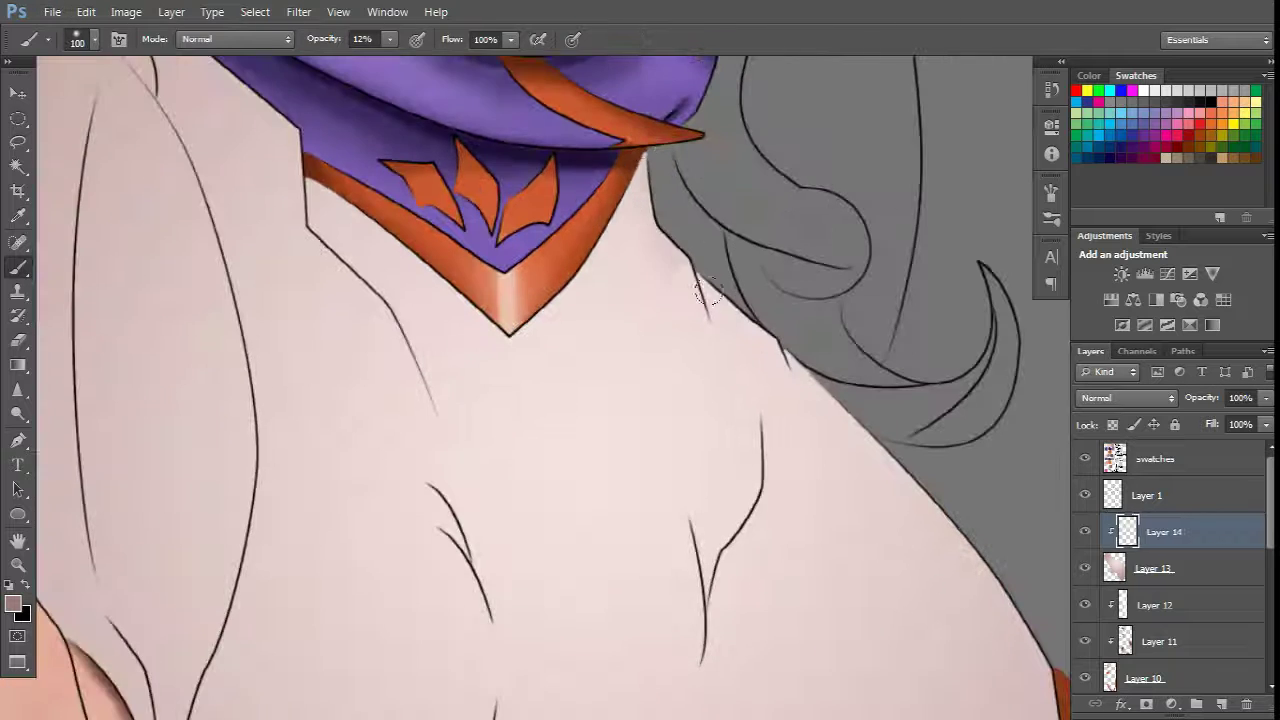
Step: Shade the outer hip and the edges of the bottoms in soft muted brown with a 100–150 px brush
scroll(952, 415, down, 2)
key(bracketright)
key(bracketright)
scroll(914, 357, down, 3)
scroll(737, 371, up, 3)
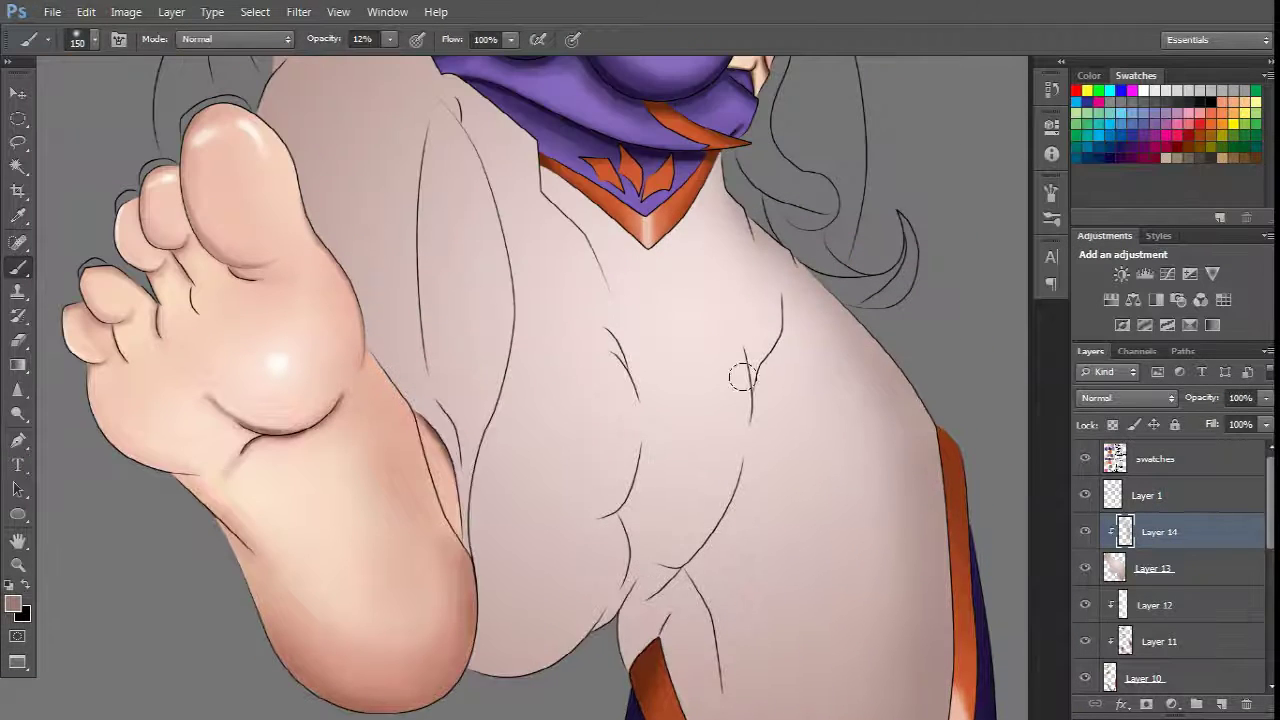
scroll(445, 533, up, 1)
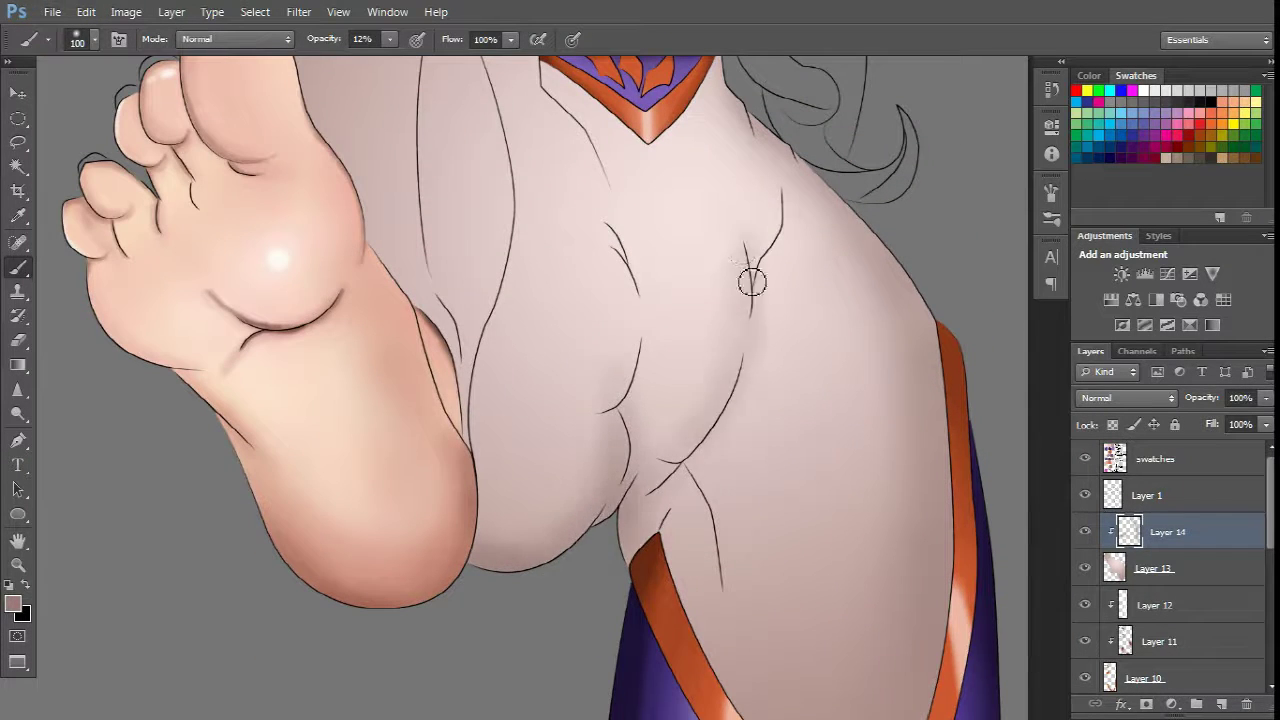
Step: Build up broad soft shadows over the raised leg and the sides of the abdomen with a 250 px brush
key(bracketright)
key(bracketright)
key(bracketright)
key(bracketright)
key(bracketright)
scroll(752, 300, down, 2)
scroll(750, 350, up, 1)
scroll(750, 400, down, 1)
scroll(743, 482, up, 2)
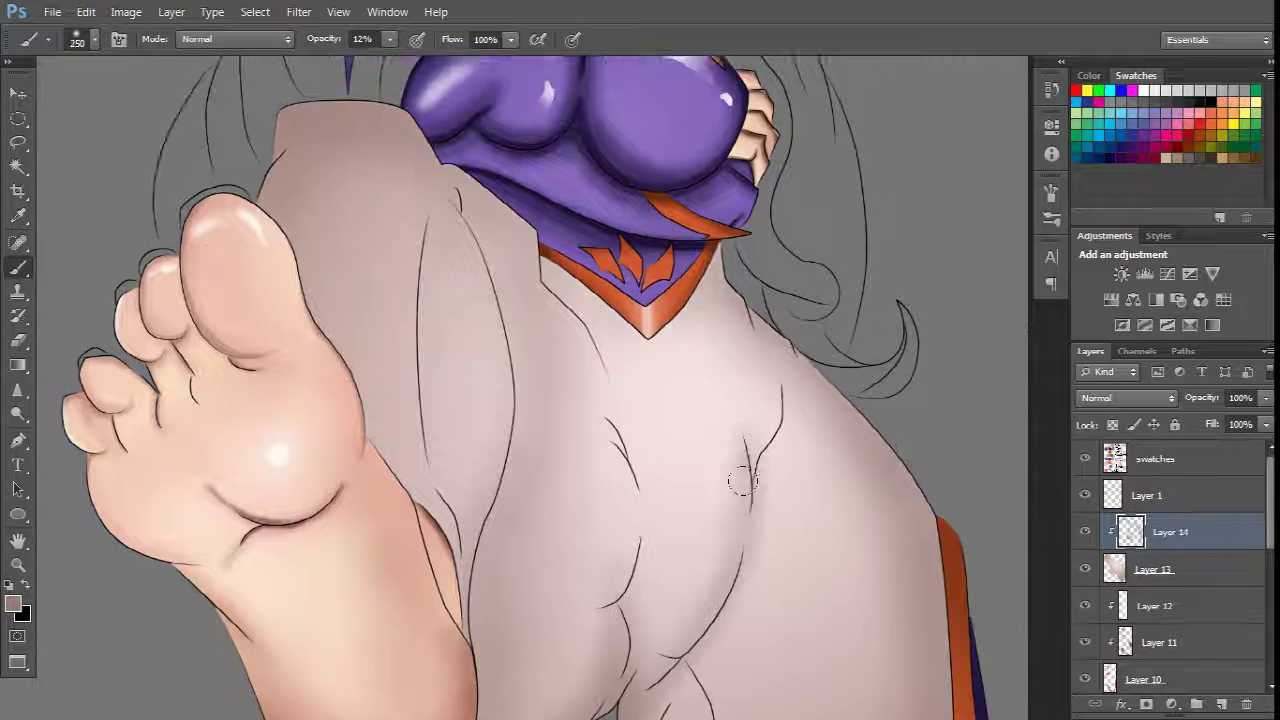
scroll(742, 481, down, 5)
Step: Pick a pale pink and paint soft highlights over the thighs and abdomen with a 300–400 px brush
click(13, 603)
click(866, 282)
key(Return)
key(bracketright)
key(bracketright)
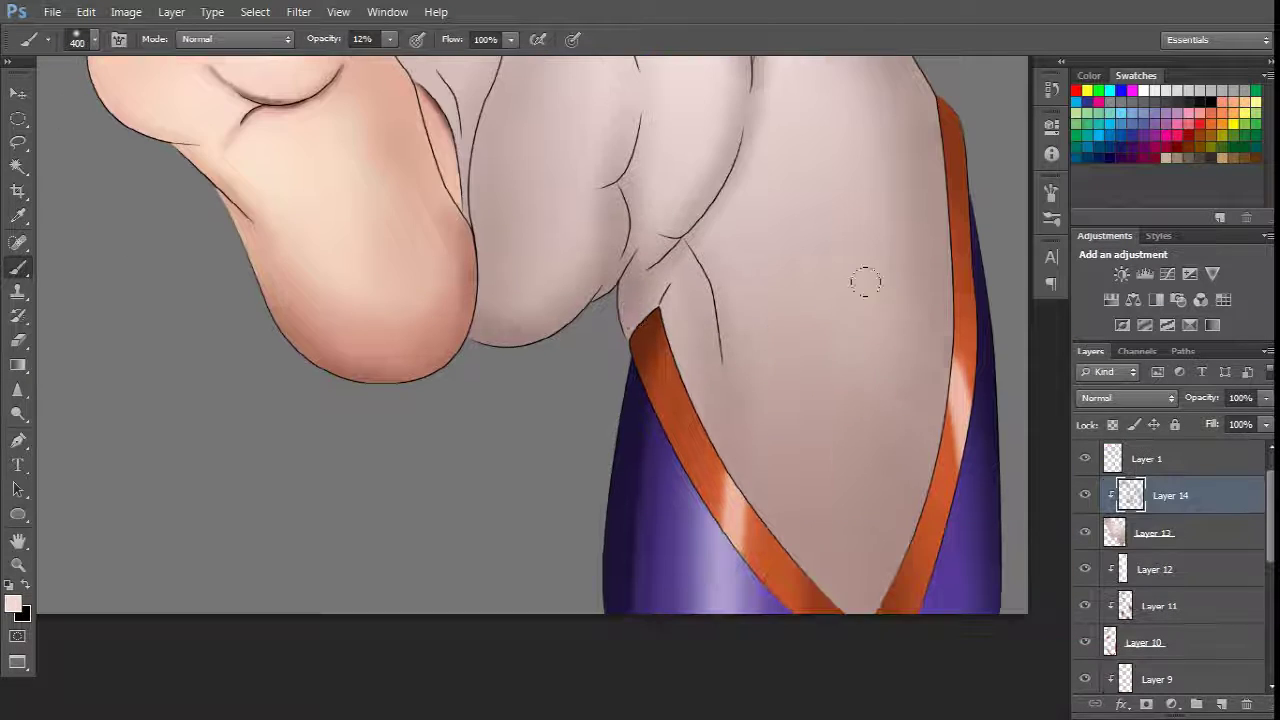
scroll(452, 380, up, 4)
scroll(436, 218, up, 3)
scroll(436, 218, down, 5)
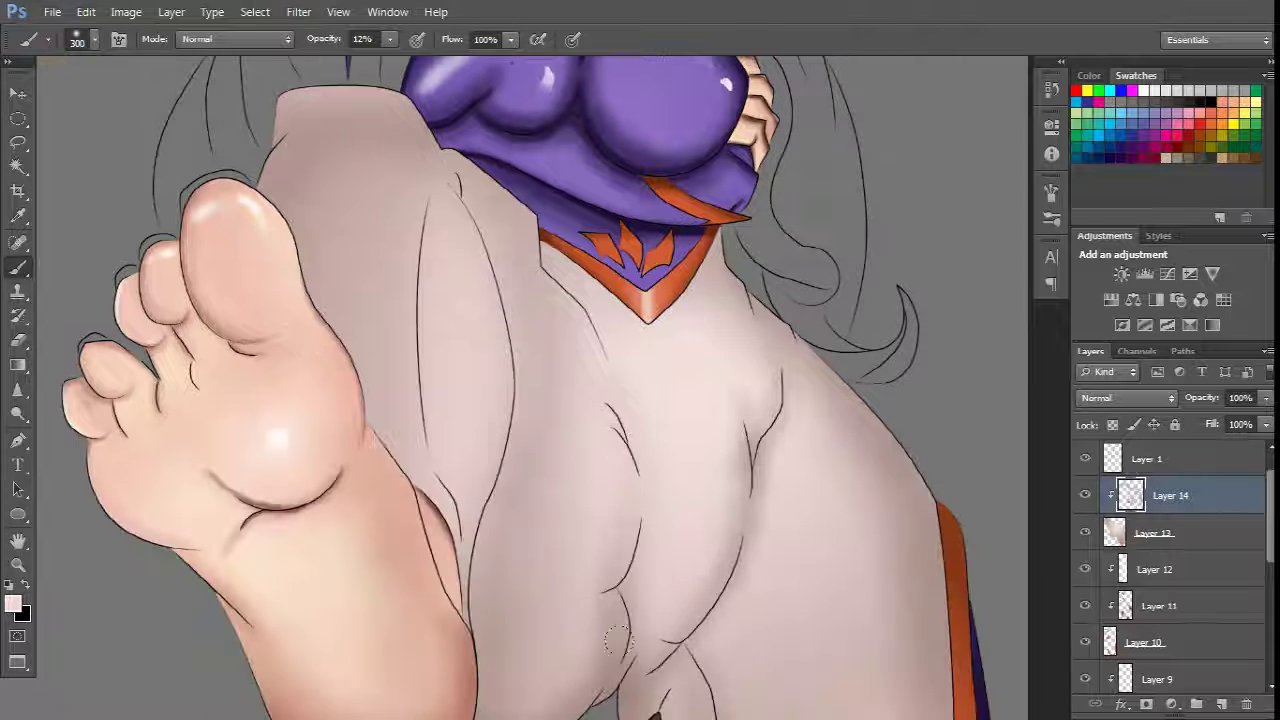
Step: Return to the muted brown colour and shade the waist and hip creases with a 30 px brush
click(13, 603)
key(Return)
key(b)
scroll(885, 472, down, 2)
right_click(885, 472)
key(Escape)
scroll(502, 185, up, 4)
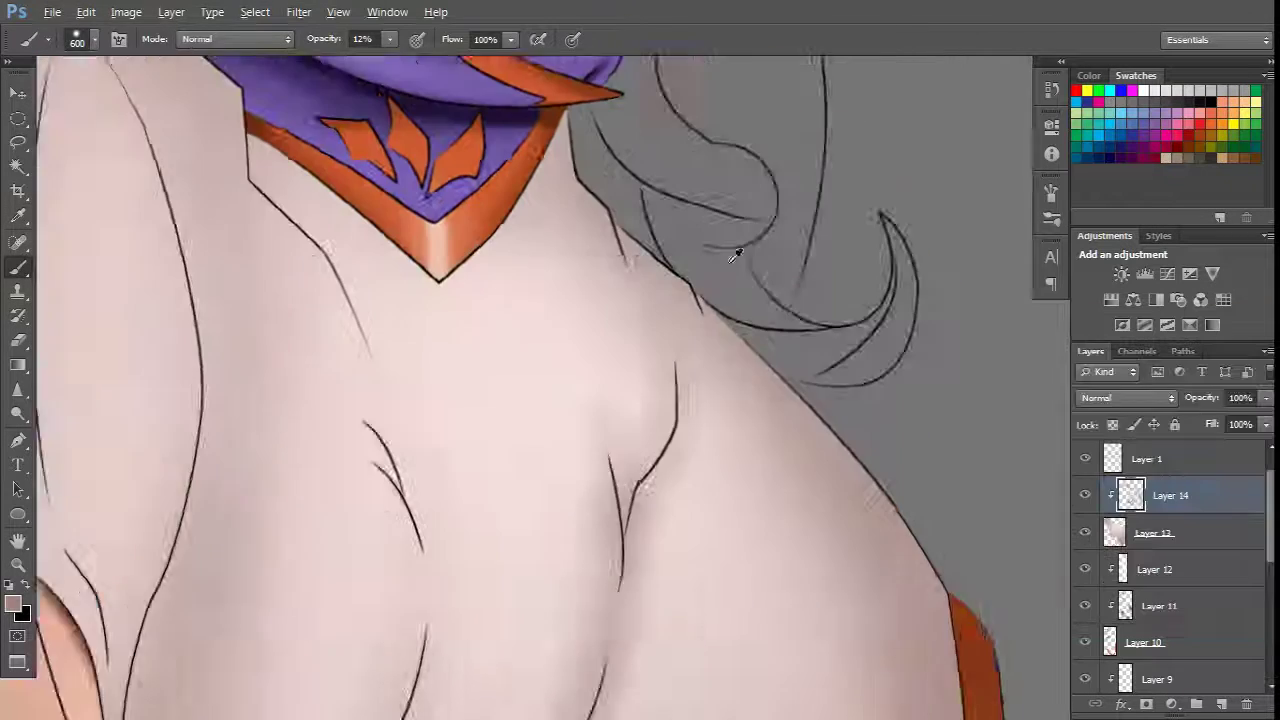
scroll(578, 395, down, 2)
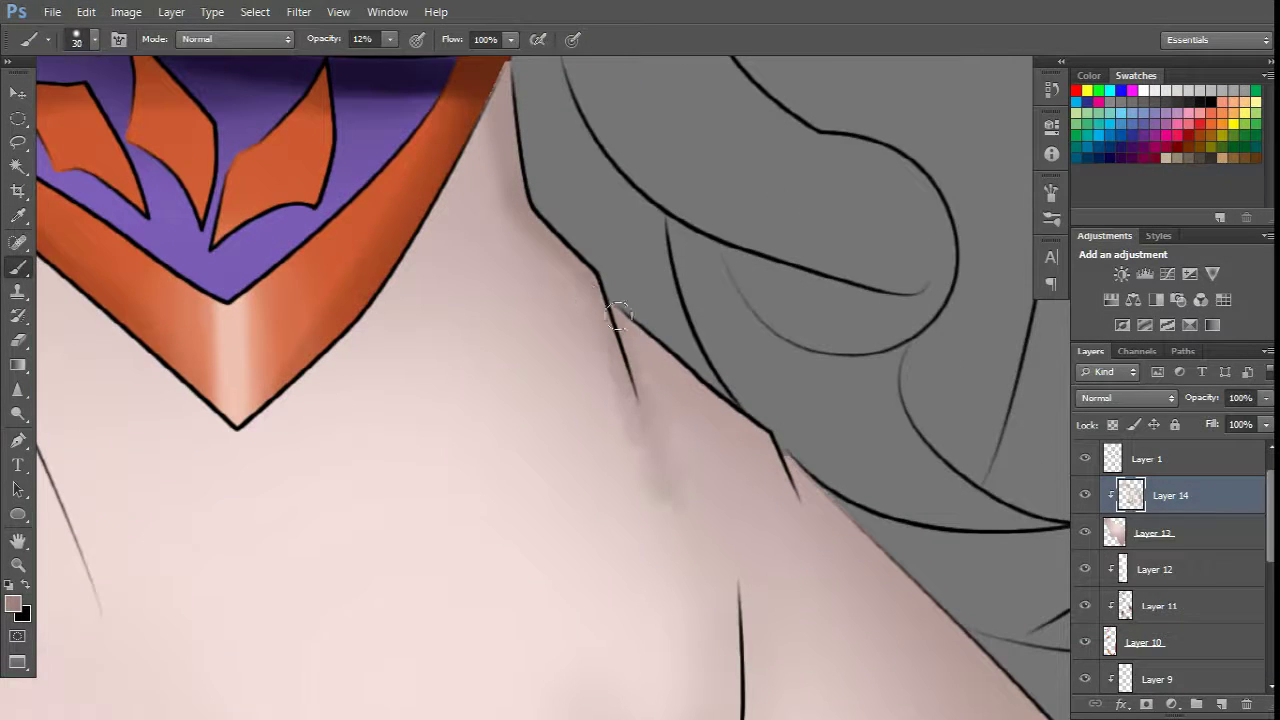
Step: Deepen the soft shading along the outer hip and the underside of the raised leg with a 100–150 px brush
scroll(674, 572, down, 4)
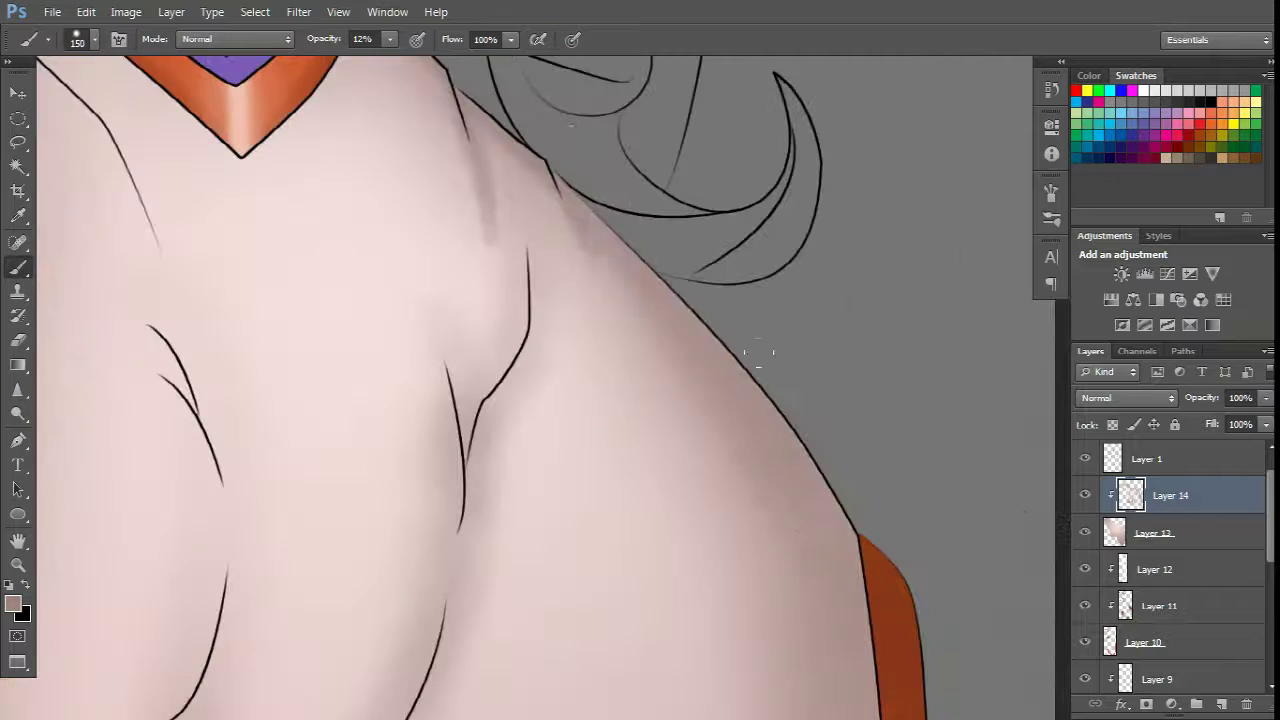
scroll(758, 352, down, 3)
scroll(835, 463, down, 10)
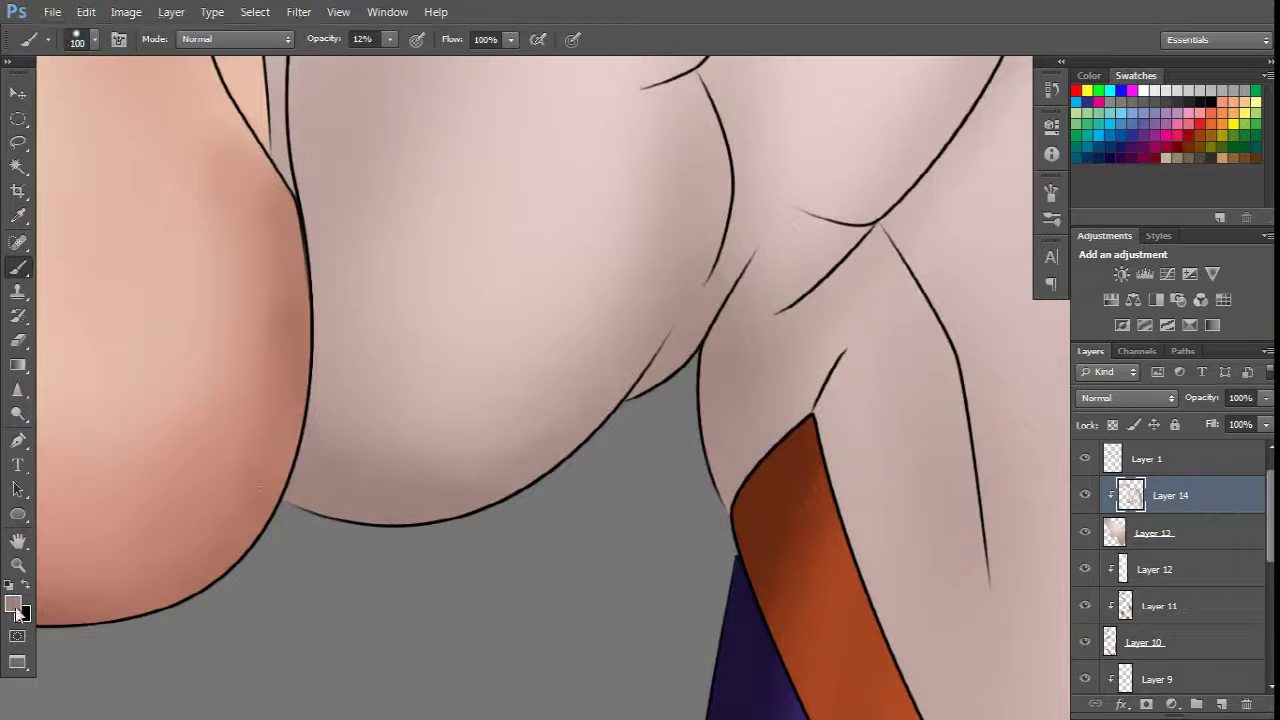
Step: Set the foreground colour to #8f7472 and shade the creases above the orange trim's tip with a 10–45 px brush
click(13, 604)
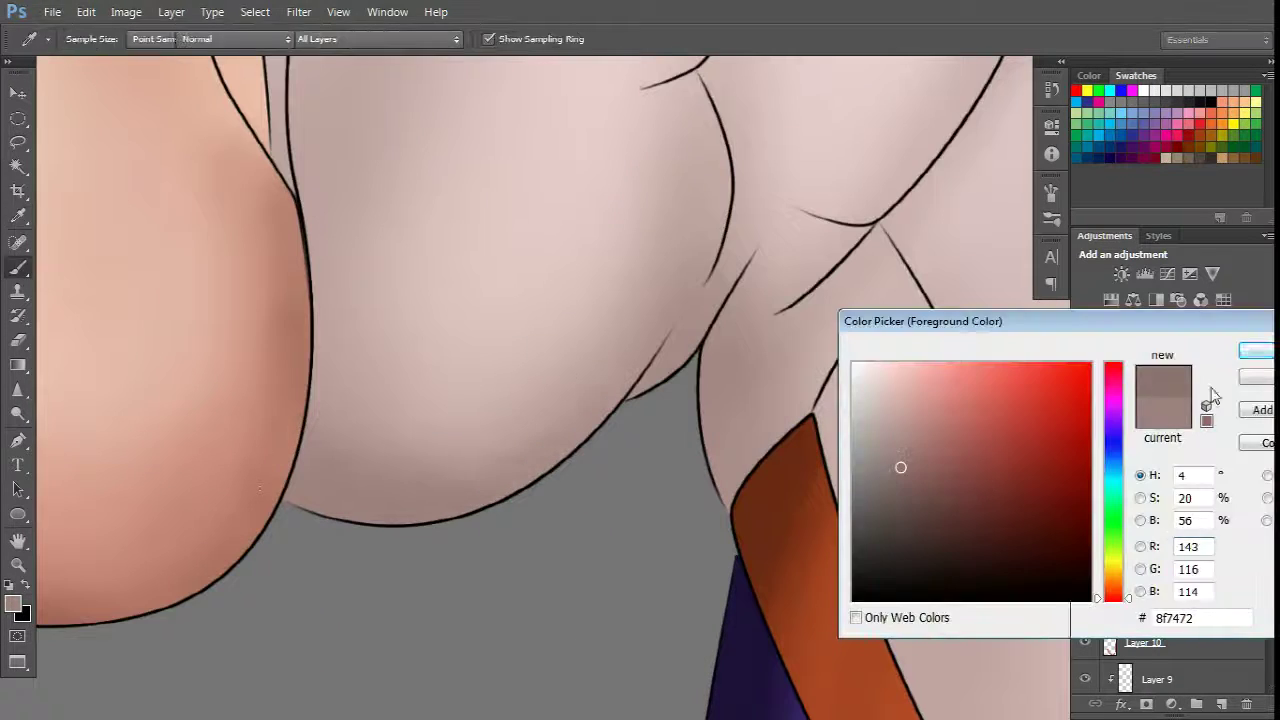
key(Return)
scroll(670, 468, up, 2)
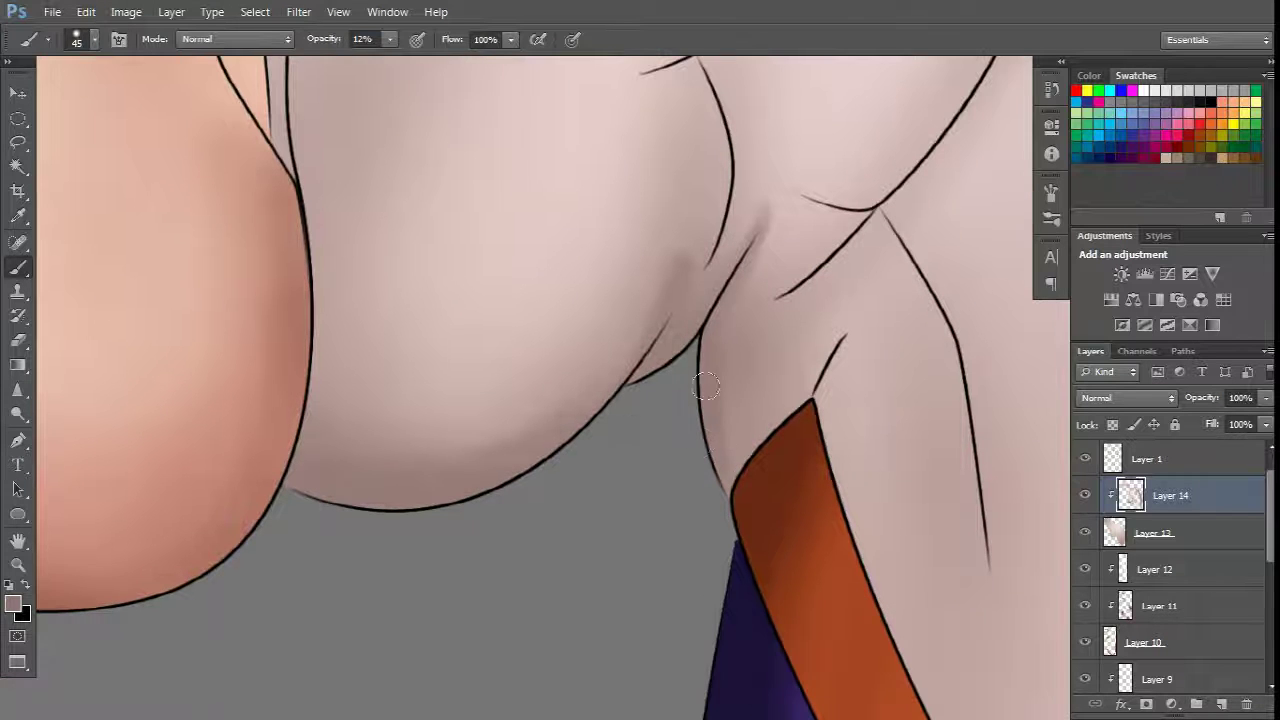
key(bracketright)
scroll(885, 340, down, 3)
scroll(754, 537, right, 3)
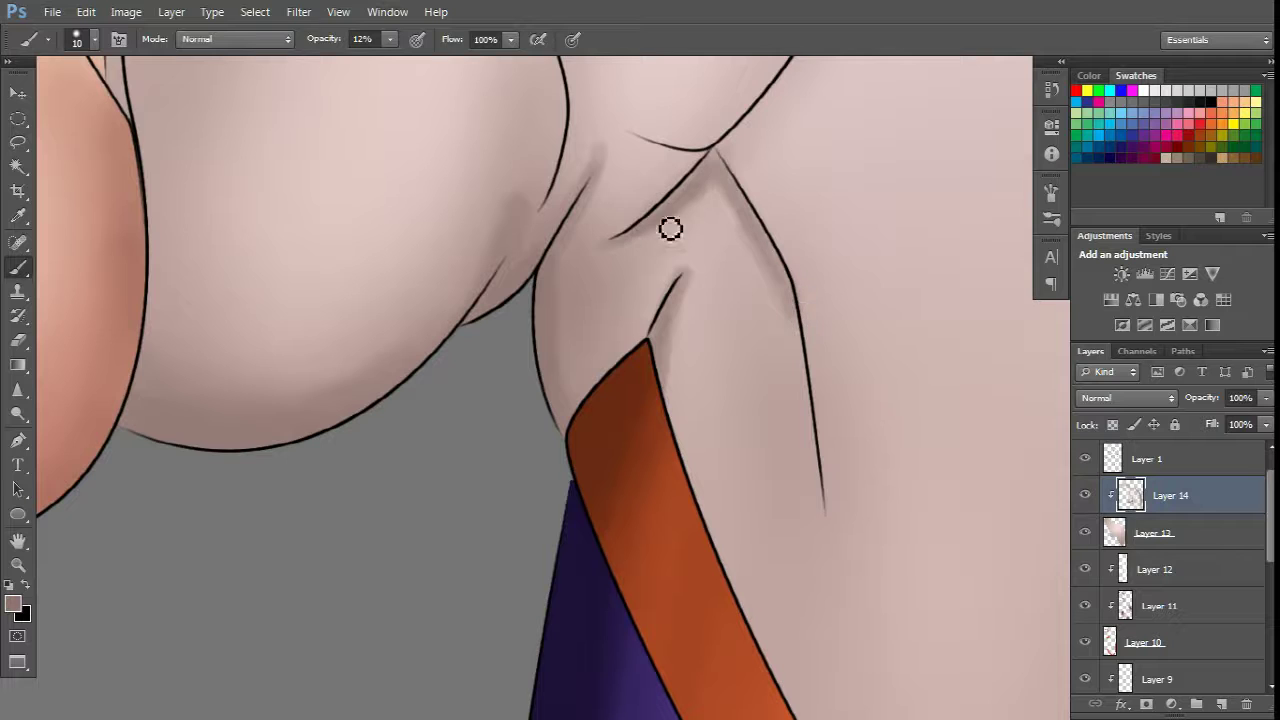
Step: Shade along the long thigh crease and the short crease at its upper end with a 10 px brush
scroll(789, 279, down, 2)
scroll(879, 270, up, 2)
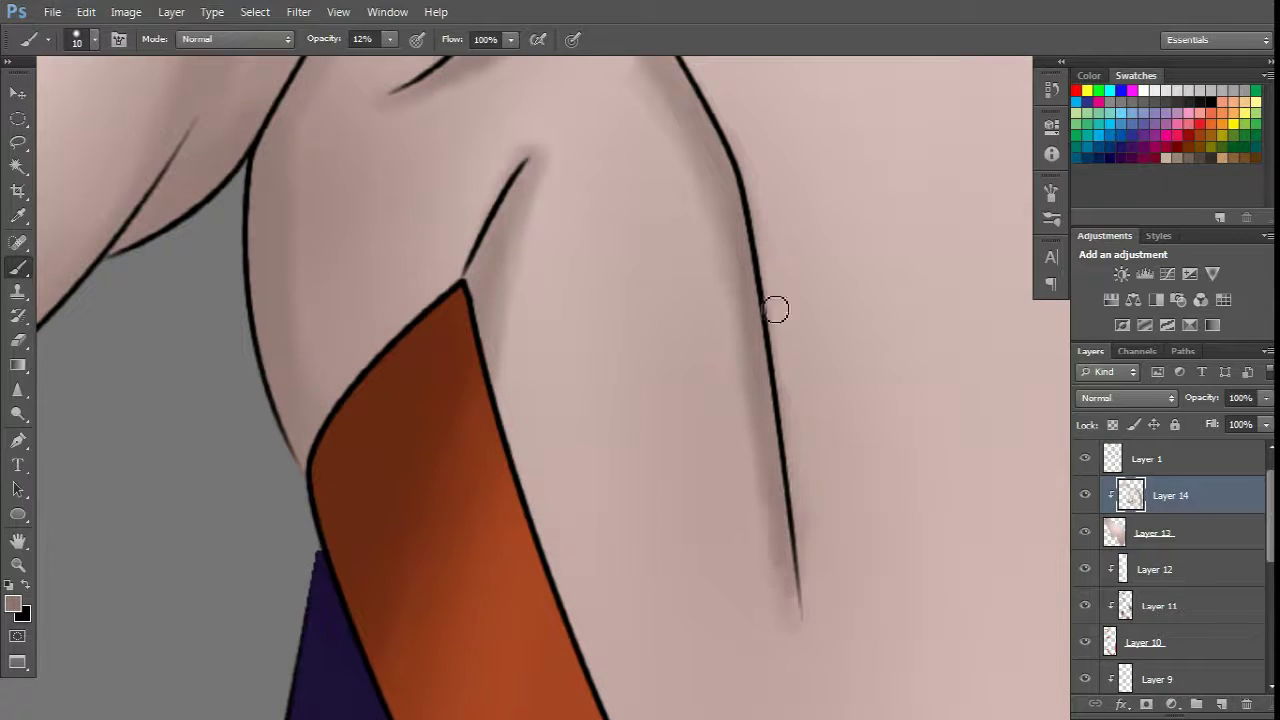
scroll(787, 598, up, 5)
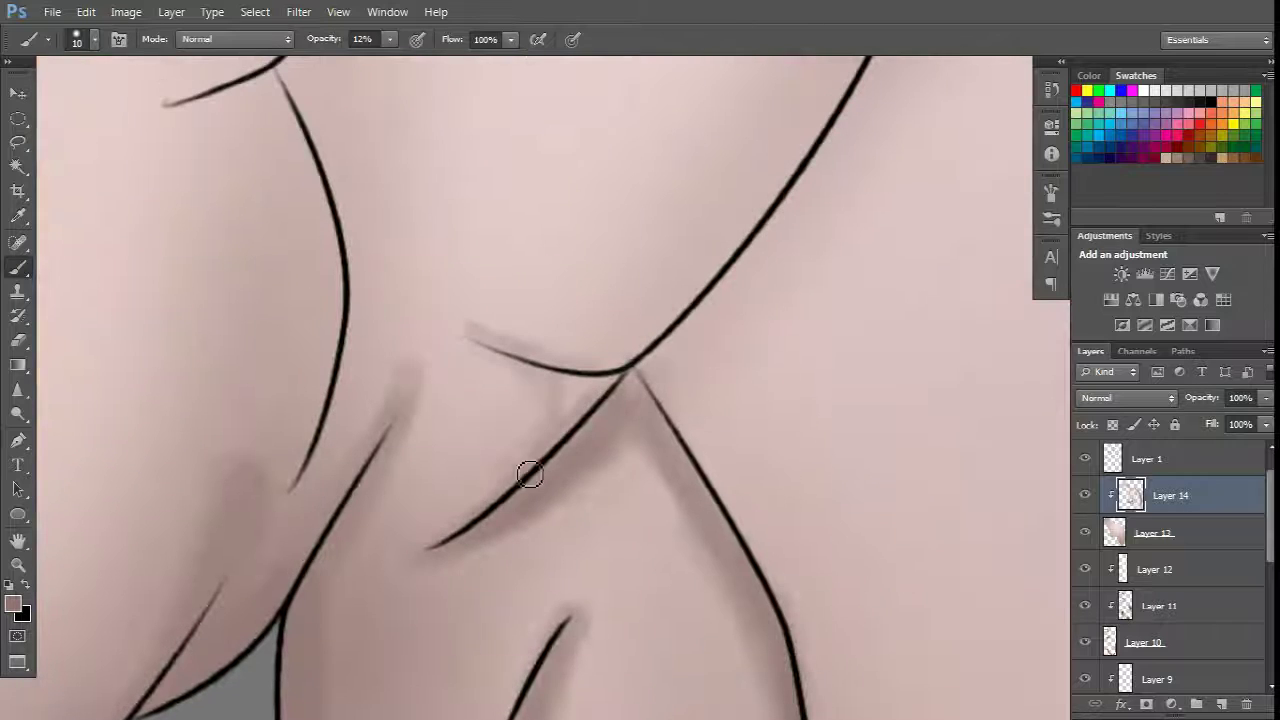
Step: Paint a shadow along the inner side of the long curved fold above the thigh crease with a 20 px brush
scroll(700, 300, down, 4)
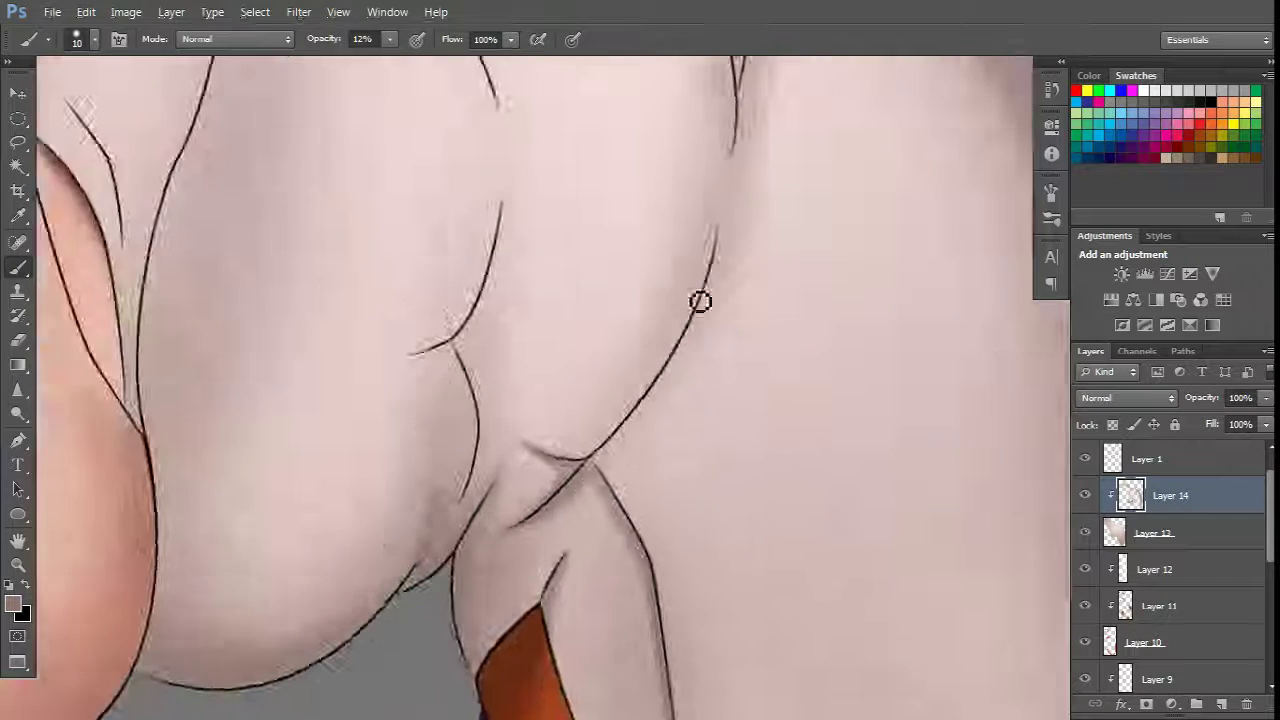
scroll(516, 499, up, 3)
key(bracketright)
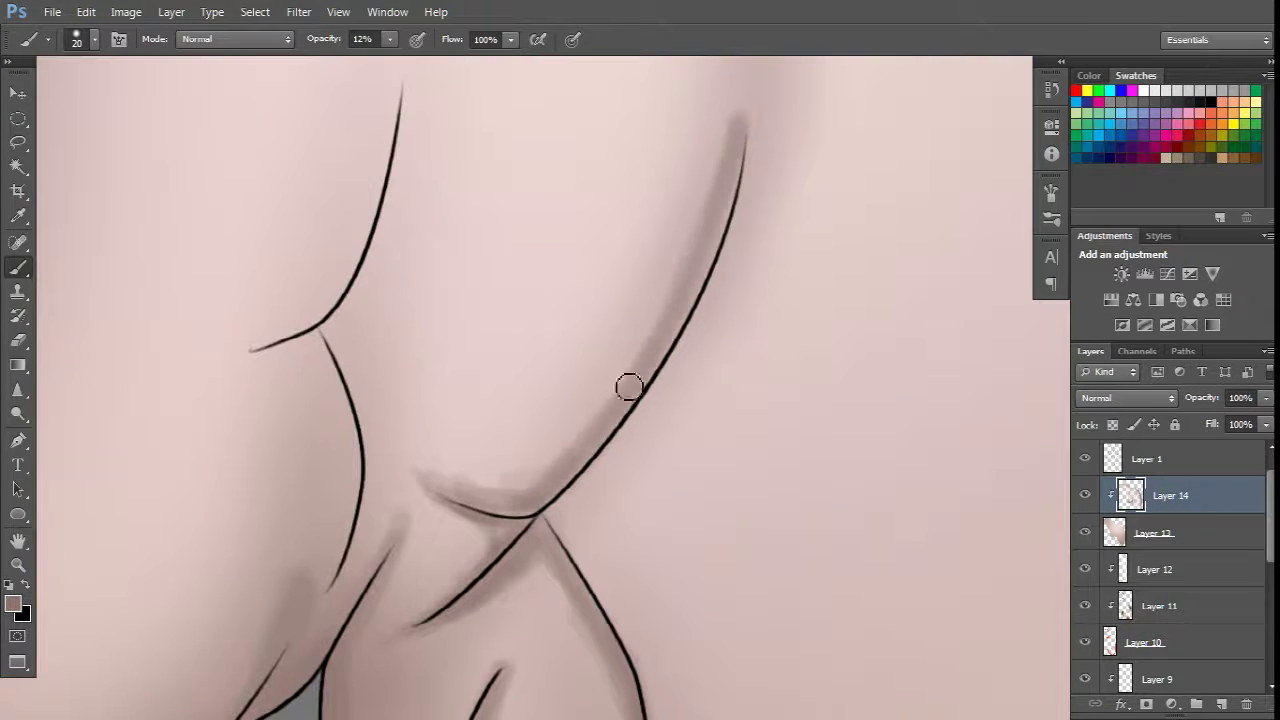
Step: Shade beside the forked crease lines at the hip with a 10 px brush
scroll(689, 477, up, 6)
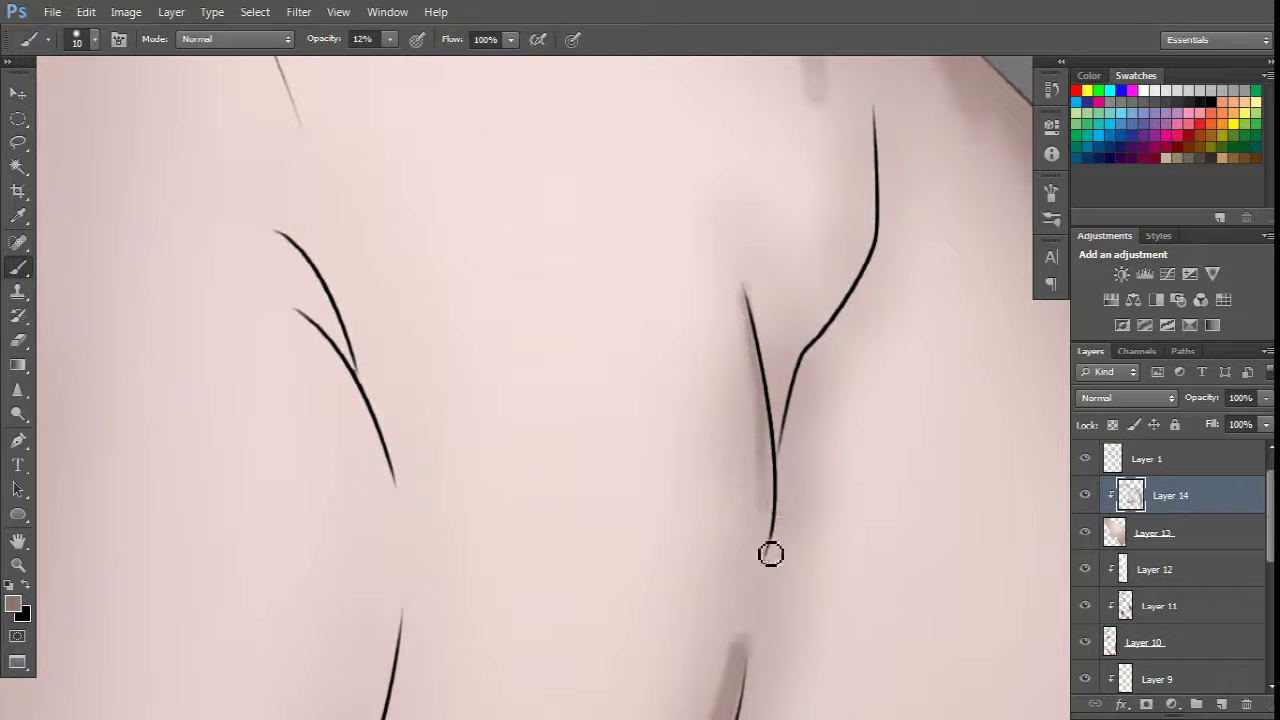
scroll(742, 300, up, 1)
scroll(785, 481, up, 1)
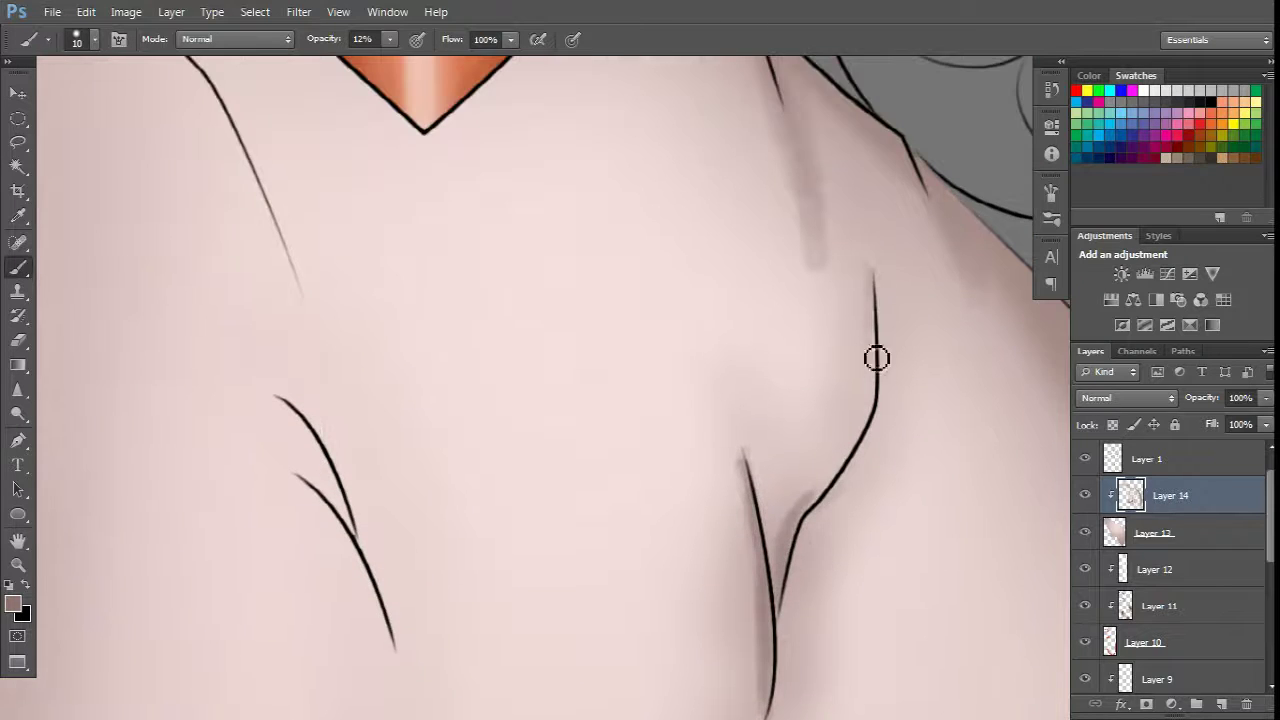
scroll(787, 553, down, 1)
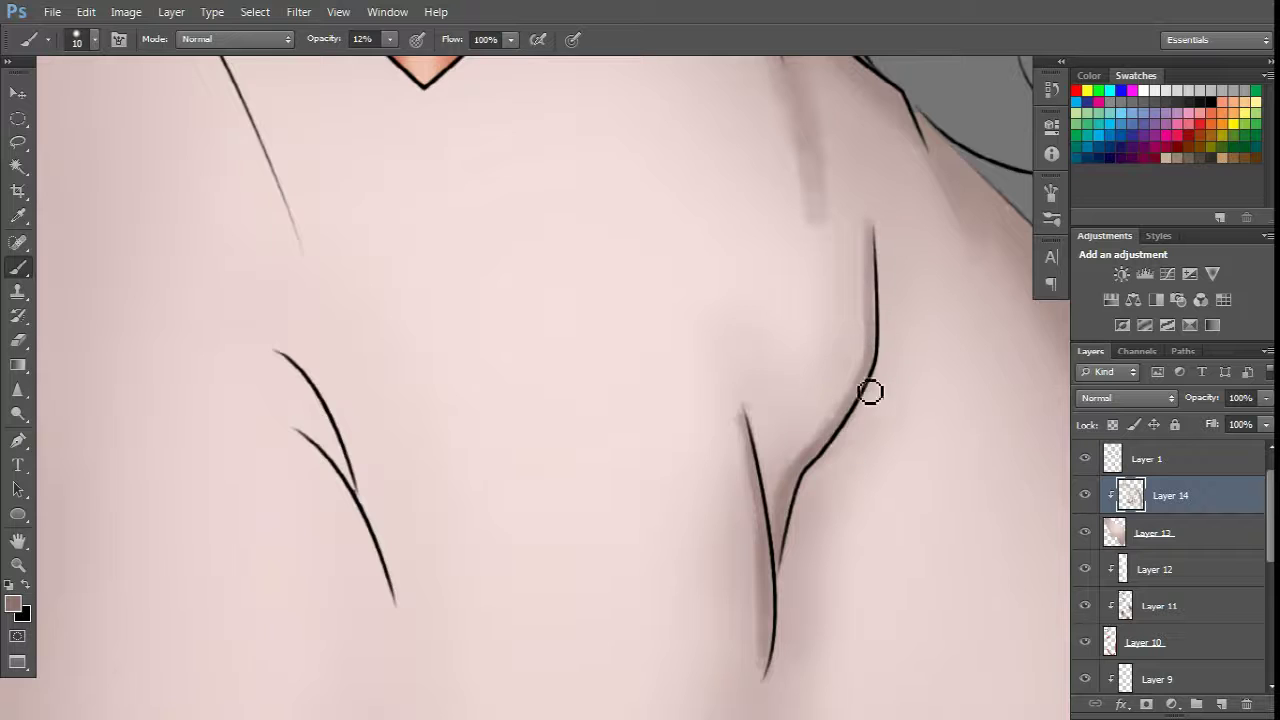
Step: Shade the short crease at the base of the raised leg and the curved line below it with a 10–20 px brush
scroll(789, 560, down, 1)
scroll(306, 586, down, 3)
scroll(283, 410, up, 3)
key(bracketright)
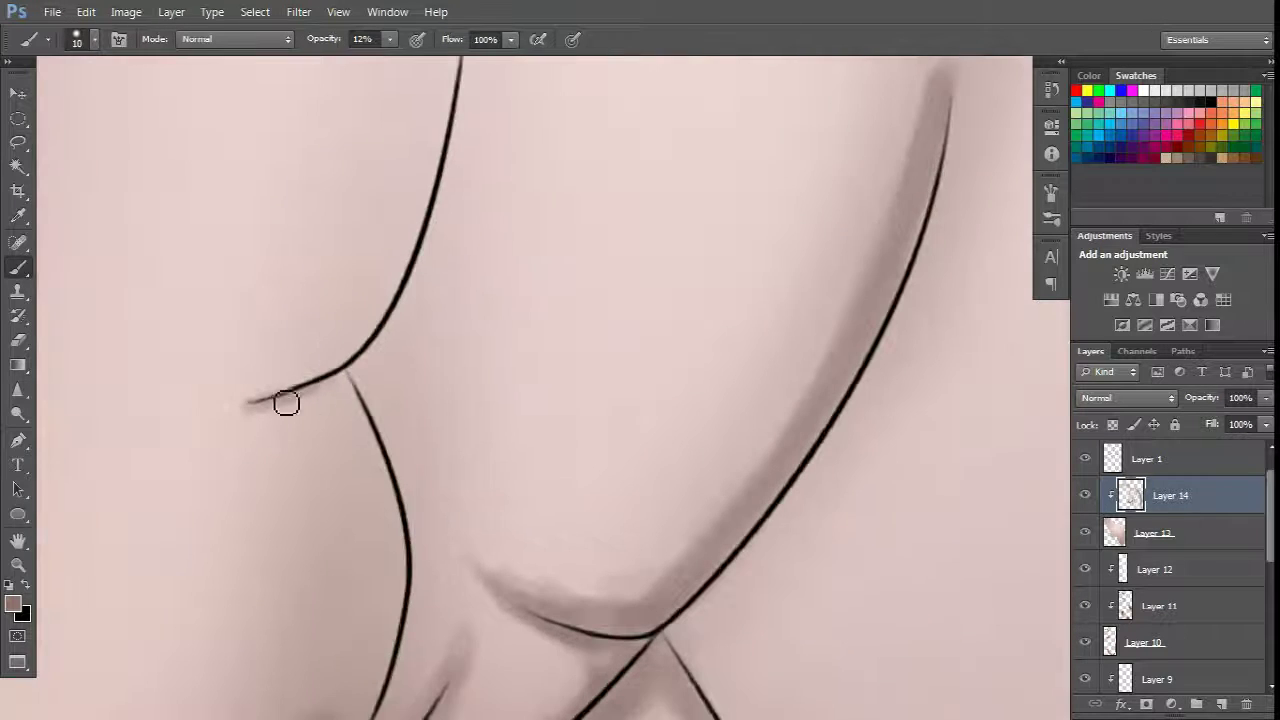
scroll(392, 491, down, 2)
key(bracketright)
Step: Shade the upper curved fold of the raised leg and the paired creases above it with a 10 px brush
scroll(360, 291, up, 5)
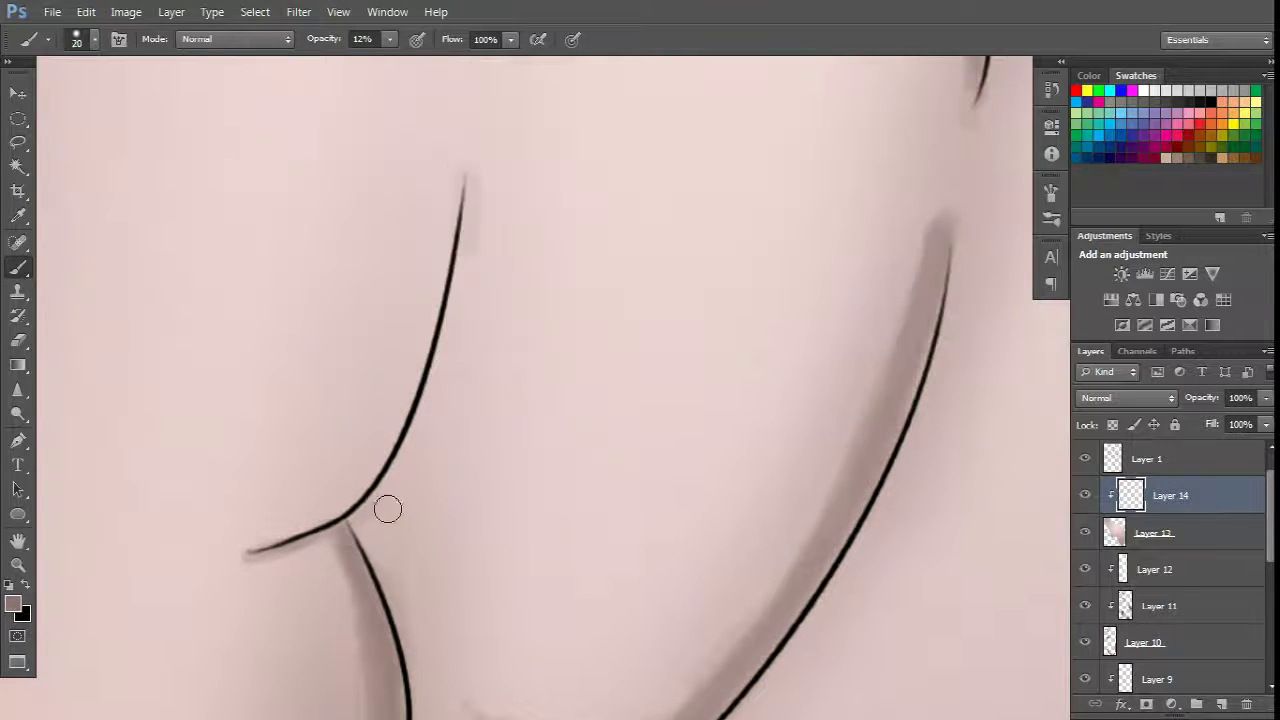
key(bracketleft)
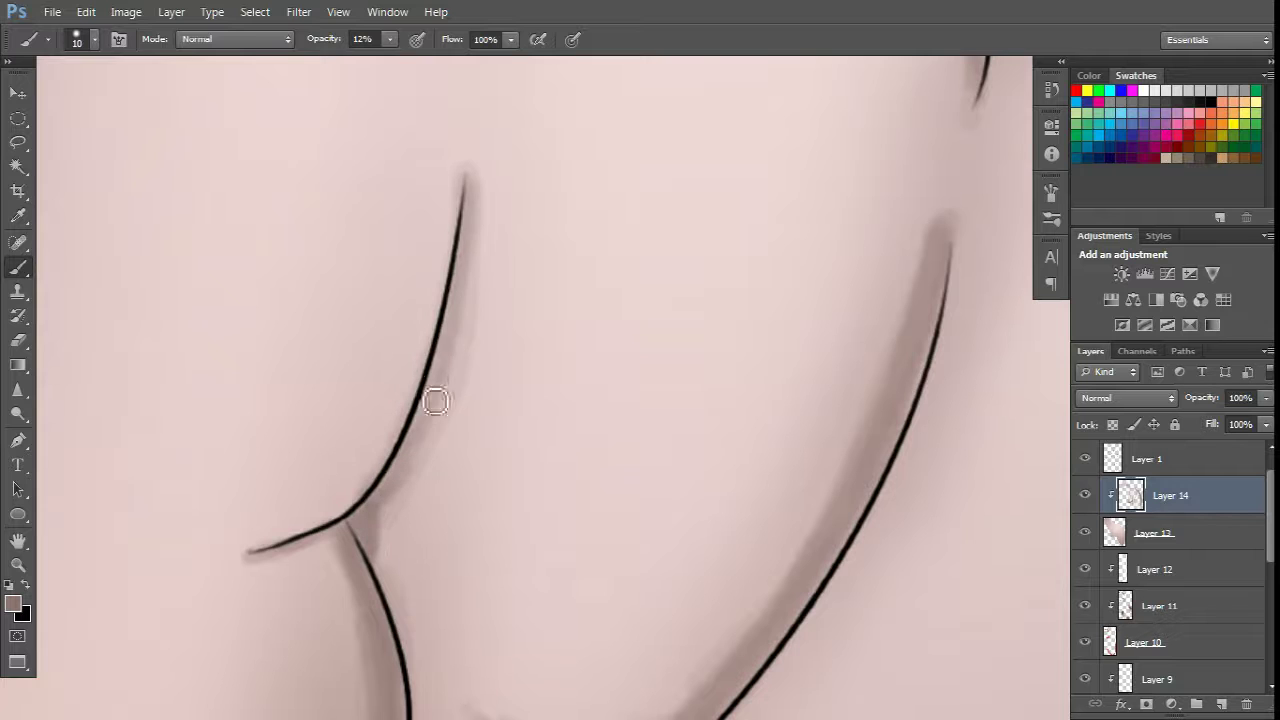
scroll(337, 311, down, 3)
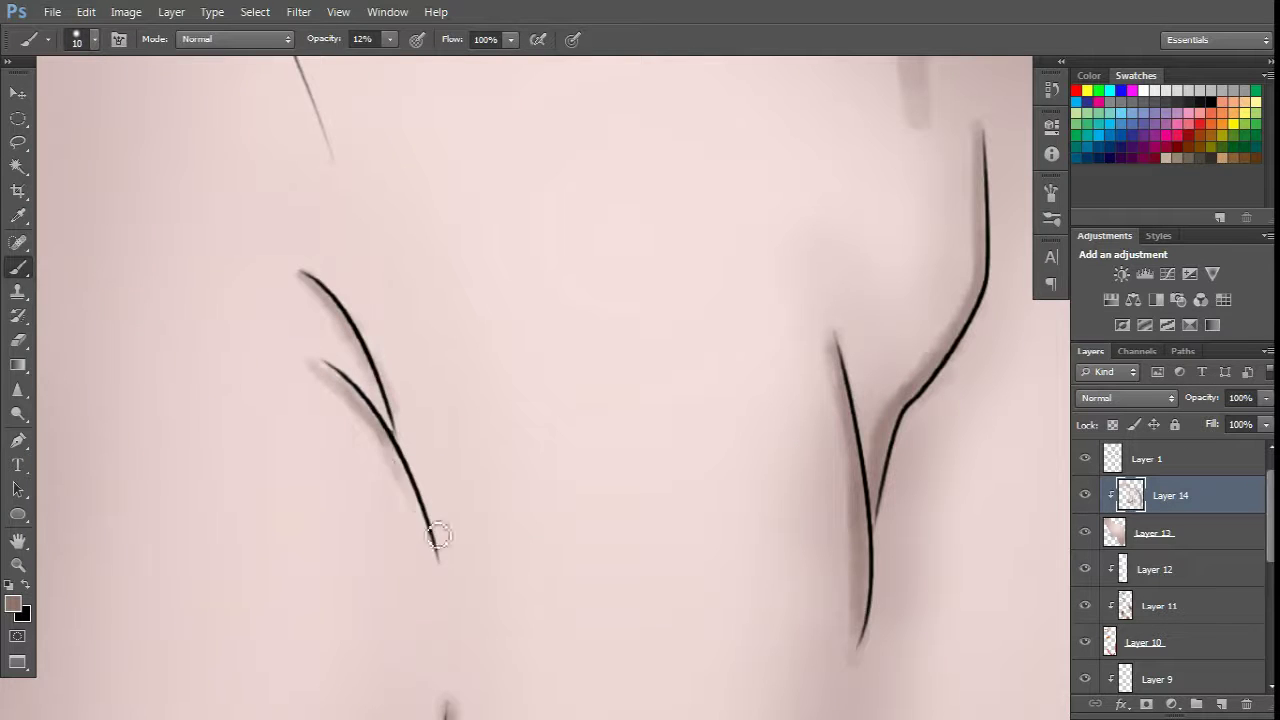
Step: Choose a darker brown and deepen the shadows along the raised leg's underside and inner thigh edge with a 10–40 px brush
scroll(766, 500, down, 5)
click(13, 603)
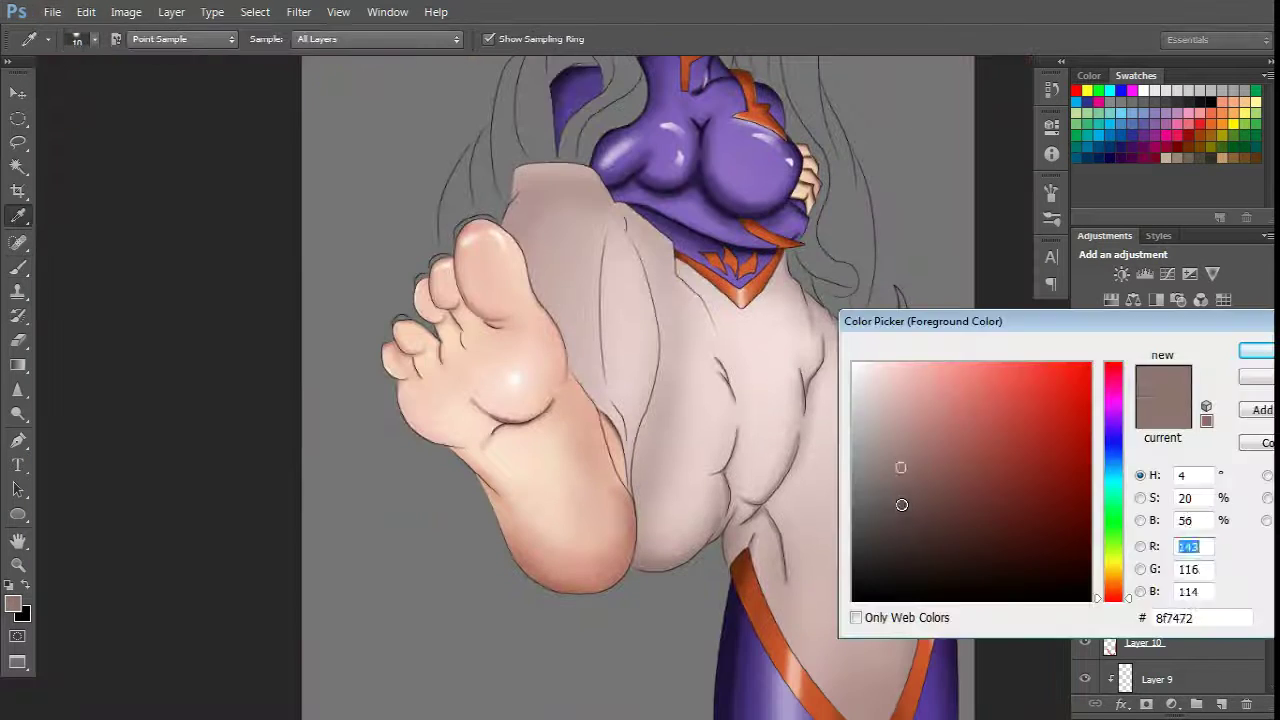
right_click(657, 529)
scroll(710, 480, up, 5)
scroll(710, 480, up, 2)
key(bracketleft)
key(bracketleft)
key(bracketleft)
key(bracketleft)
key(bracketleft)
key(bracketleft)
key(bracketleft)
key(bracketleft)
key(bracketleft)
key(bracketleft)
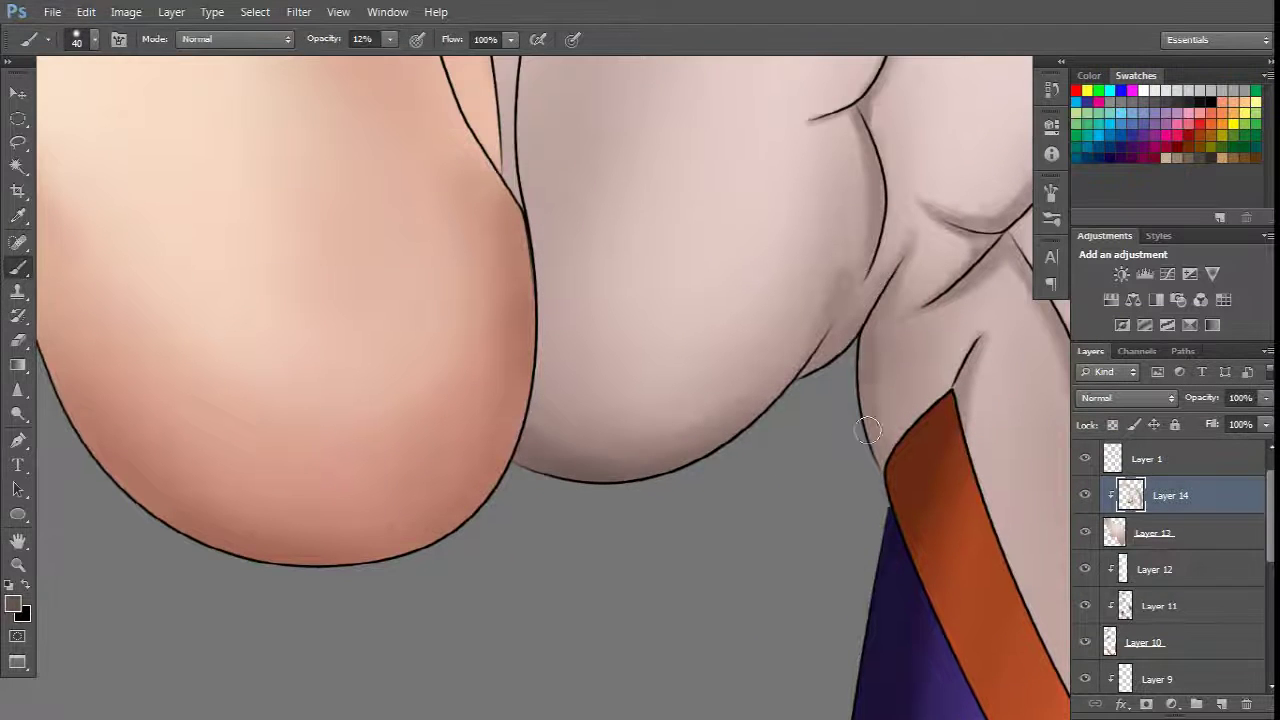
scroll(830, 380, up, 1)
key(bracketleft)
scroll(693, 365, up, 3)
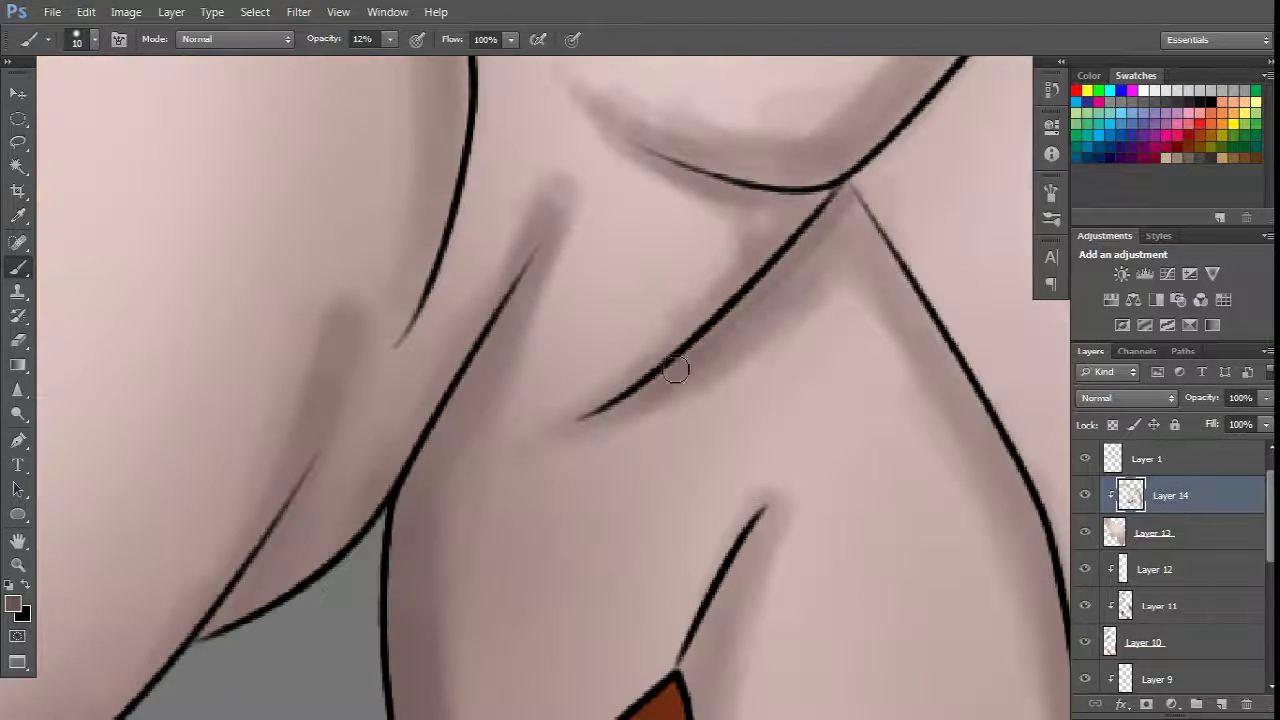
Step: Darken the shadows beside the diagonal crease, the long thigh crease and the short crease above the orange trim
drag(675, 371, 590, 415)
scroll(951, 394, down, 2)
scroll(774, 329, right, 3)
mouse_move(640, 100)
mouse_down()
mouse_move(863, 489)
mouse_move(847, 403)
mouse_up()
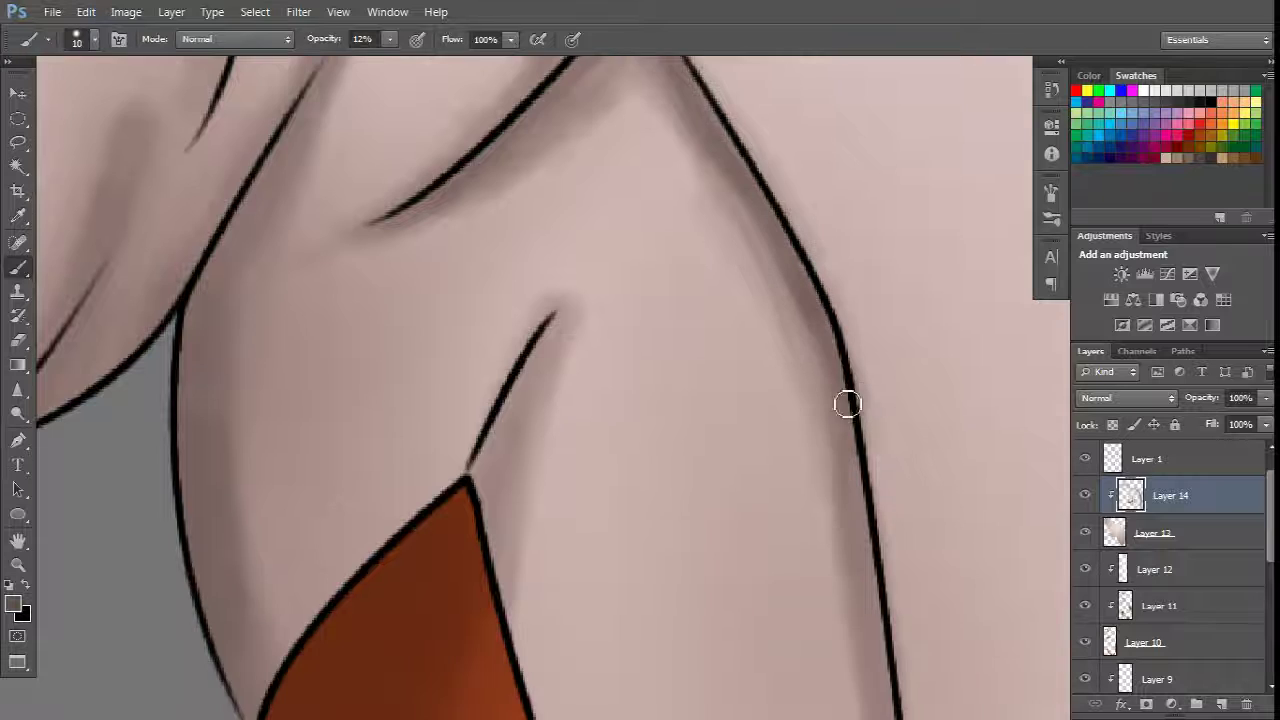
scroll(847, 403, down, 2)
key(bracketright)
drag(513, 315, 470, 375)
scroll(171, 380, up, 2)
Step: Deepen the darker shadow along the long curved fold and the crease at its lower end with a 15 px brush
scroll(171, 380, down, 3)
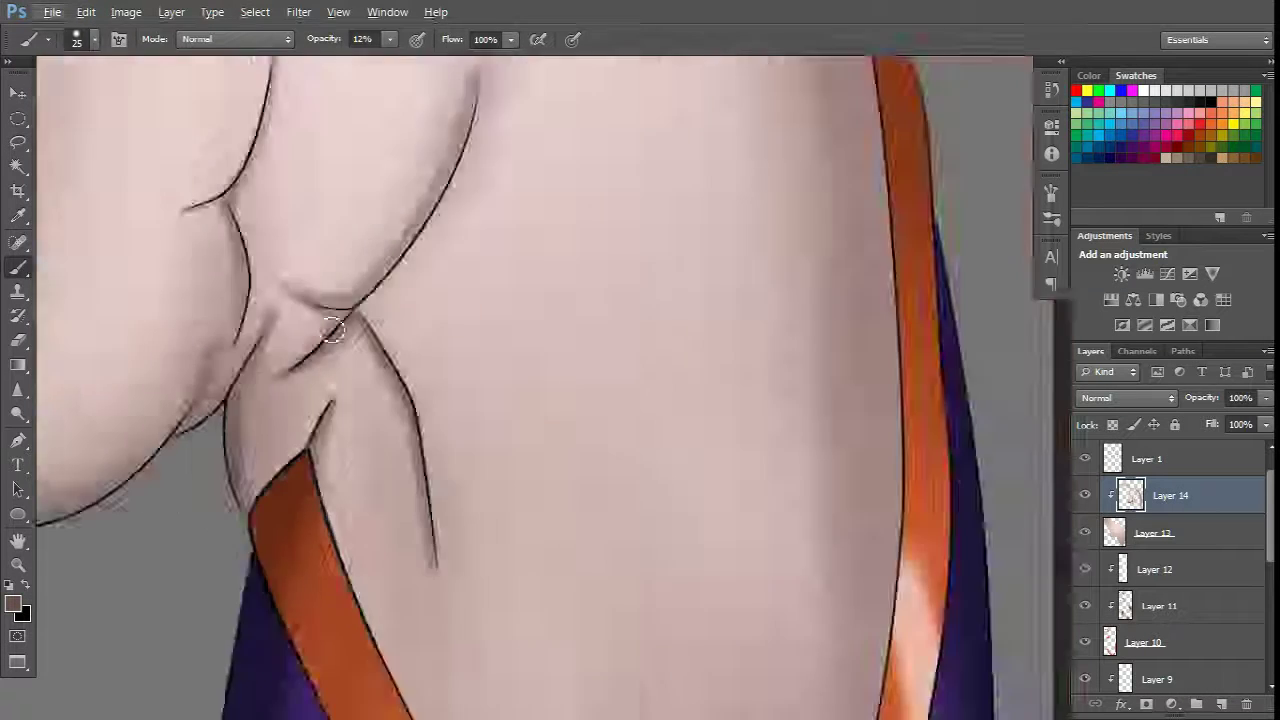
scroll(264, 293, up, 4)
drag(430, 332, 264, 293)
drag(199, 544, 455, 372)
scroll(503, 323, up, 2)
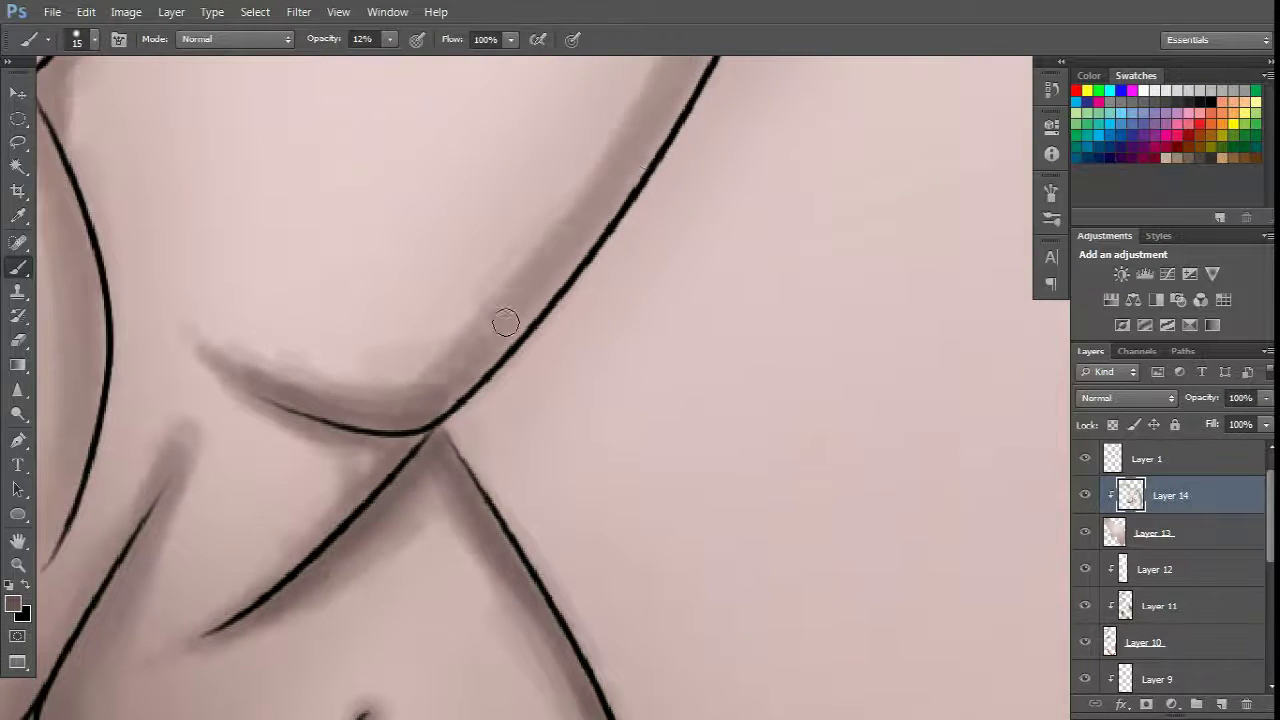
scroll(503, 323, up, 2)
scroll(791, 106, up, 2)
drag(791, 106, 567, 585)
scroll(567, 585, down, 3)
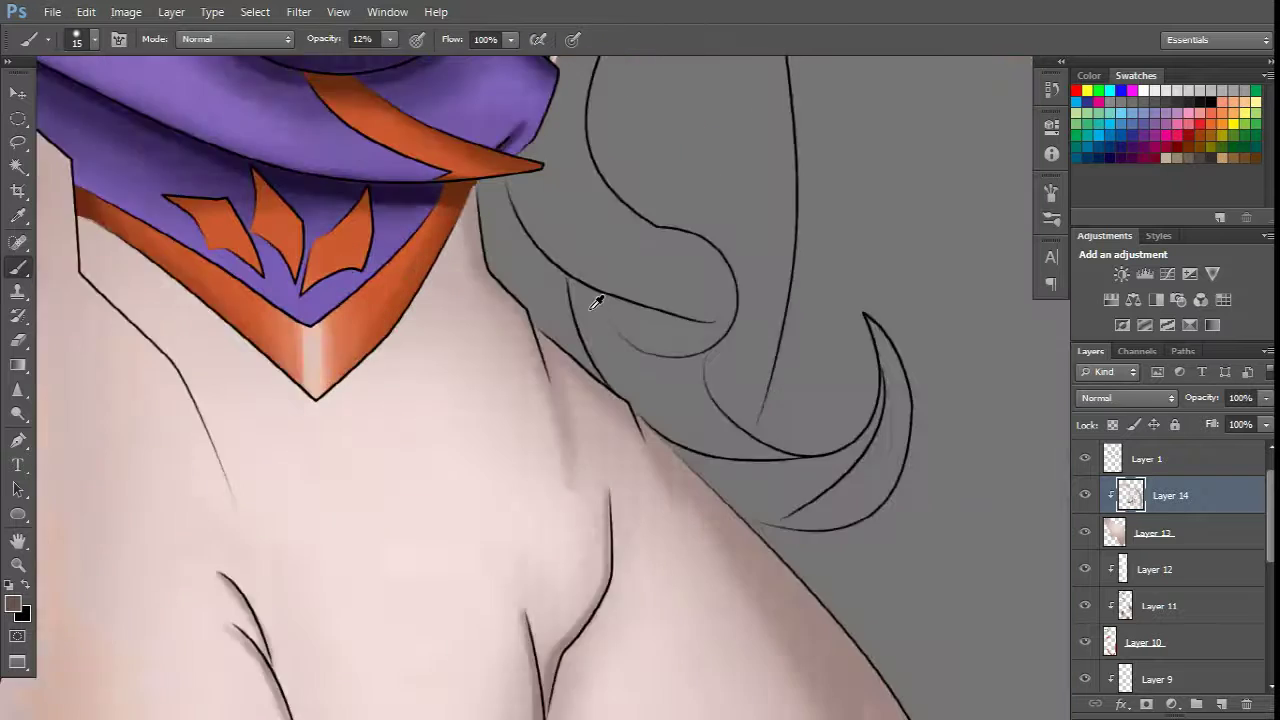
Step: Deepen the shadow along the outer hip with a soft brush of about 90 px
scroll(455, 228, up, 3)
key(bracketright)
key(bracketright)
key(bracketright)
scroll(843, 566, down, 3)
scroll(880, 646, up, 3)
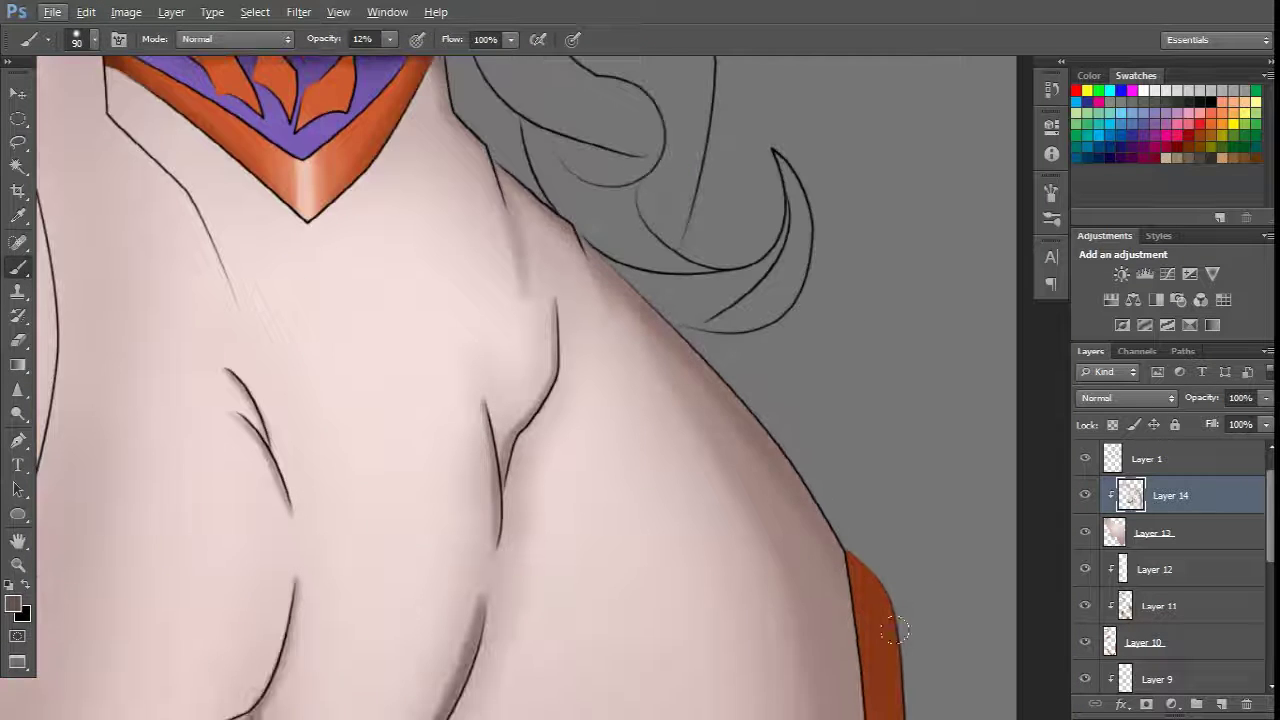
key(bracketright)
key(bracketright)
key(bracketright)
key(bracketright)
key(bracketright)
key(bracketright)
scroll(642, 155, up, 3)
Step: Shade the short diagonal crease at the side of the waist with a 15 px brush
key(bracketleft)
key(bracketleft)
key(bracketleft)
key(bracketleft)
key(bracketleft)
key(bracketleft)
key(bracketleft)
key(bracketleft)
key(bracketleft)
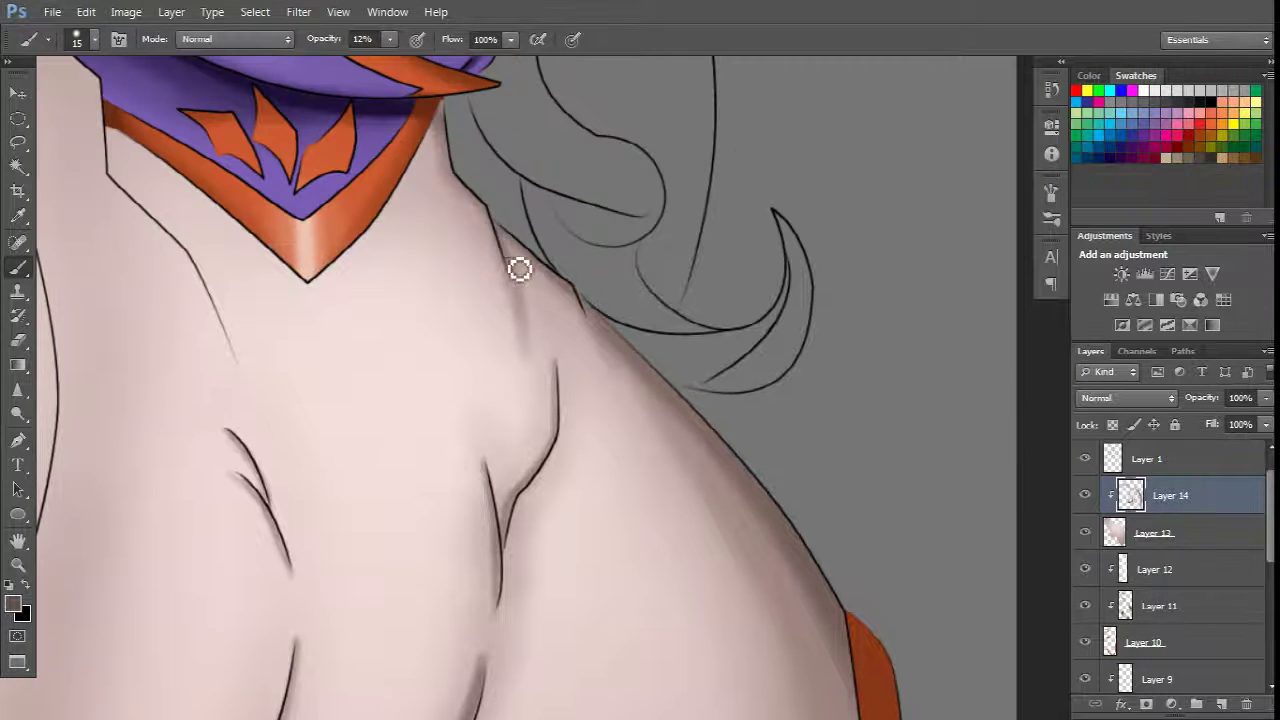
scroll(457, 254, up, 2)
scroll(457, 254, up, 3)
Step: Shade beneath the orange V-shaped trim and along the crease running down beside it with a 30–40 px brush
key(bracketright)
key(bracketright)
scroll(316, 304, left, 5)
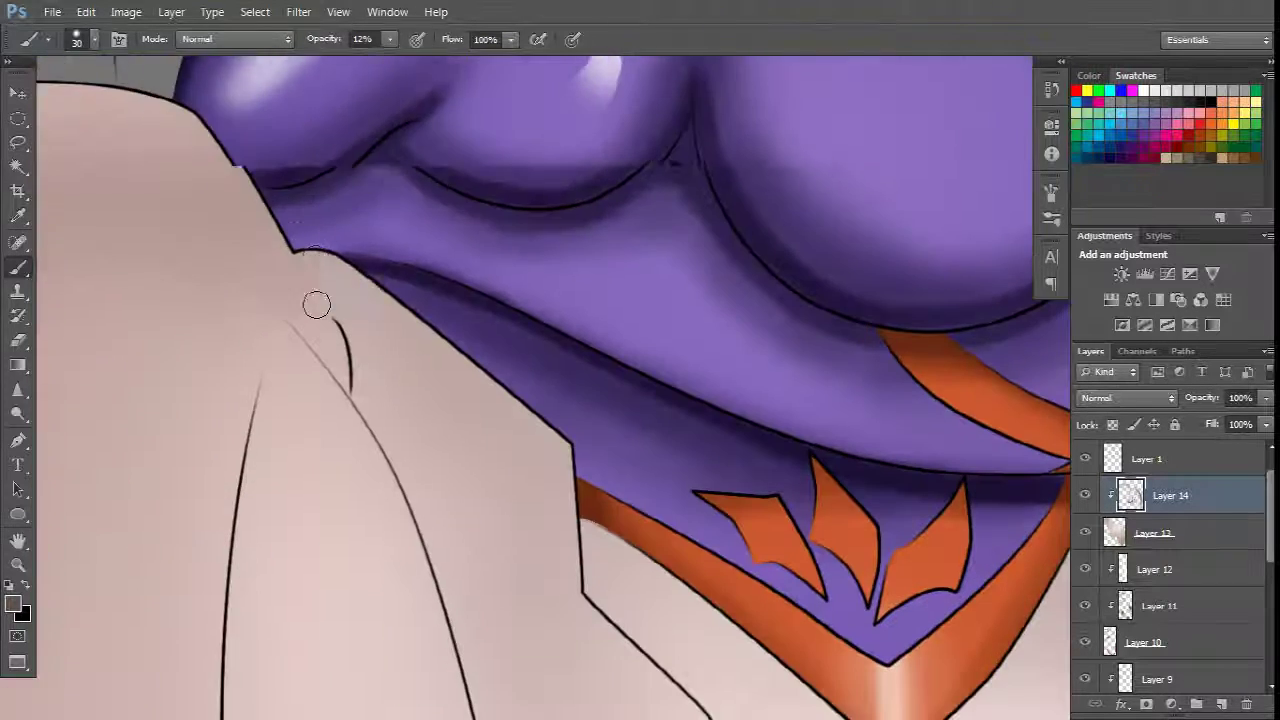
scroll(316, 304, down, 3)
scroll(766, 471, right, 3)
scroll(766, 471, down, 2)
key(bracketright)
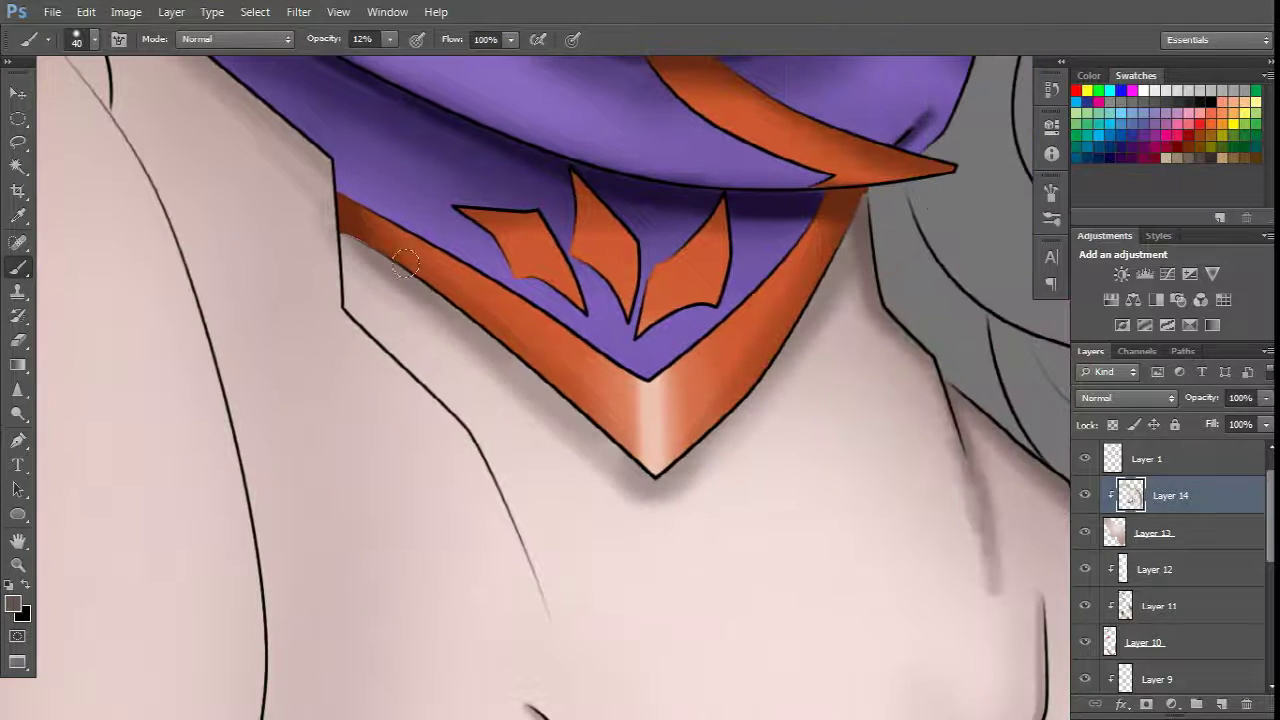
scroll(736, 377, down, 3)
mouse_move(600, 400)
mouse_down()
mouse_move(686, 606)
mouse_move(655, 560)
mouse_up()
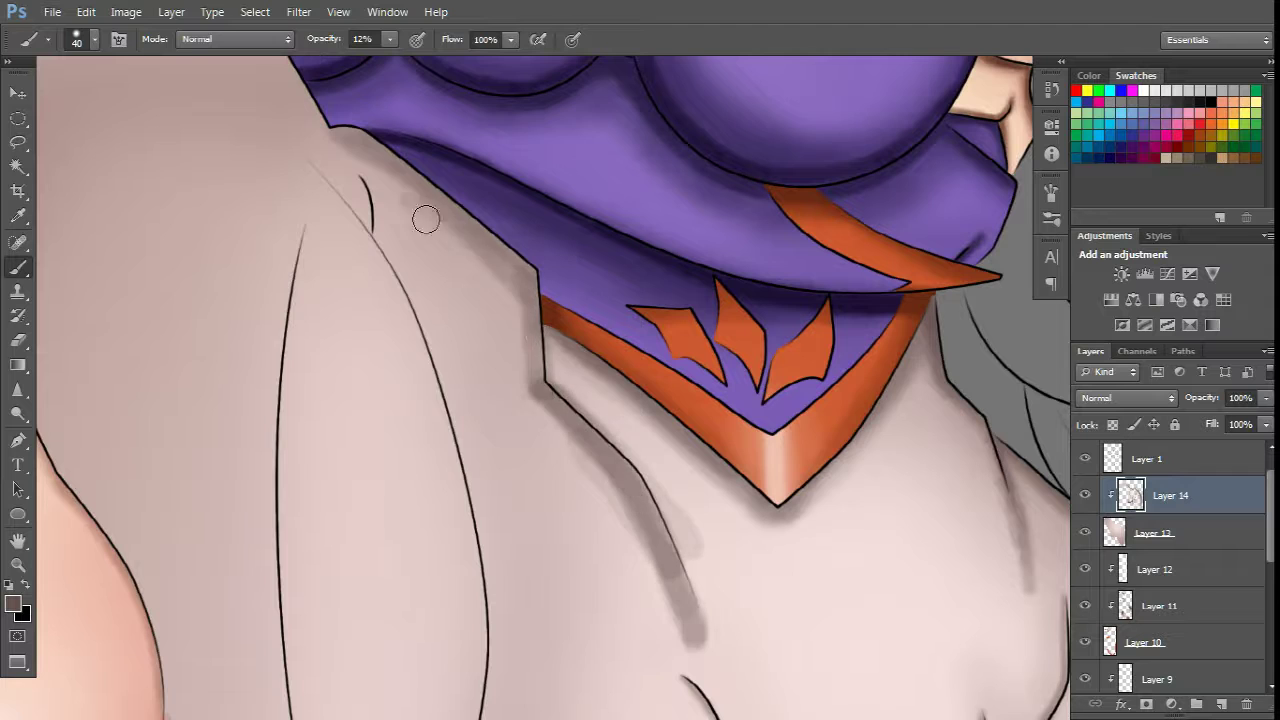
Step: Darken the small paired creases at the top of the raised thigh's fold with a 15 px brush
scroll(673, 636, down, 3)
scroll(518, 268, up, 5)
key(bracketleft)
key(bracketleft)
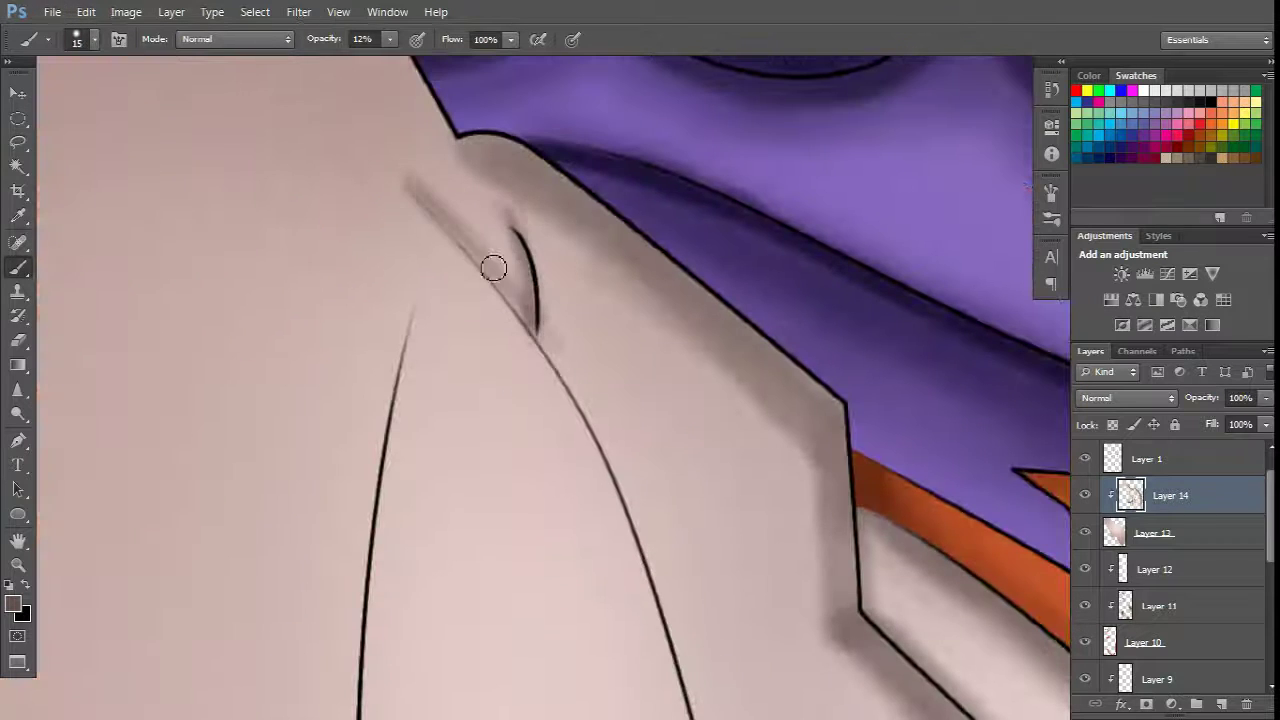
Step: Paint a broad shadow beside the long crease of the raised leg, down to its underside, with a 90 px brush
scroll(527, 277, down, 5)
key(bracketright)
key(bracketright)
key(bracketright)
key(bracketright)
key(bracketright)
key(bracketright)
key(bracketright)
key(bracketright)
mouse_move(663, 286)
mouse_down()
mouse_move(600, 529)
mouse_move(588, 497)
mouse_up()
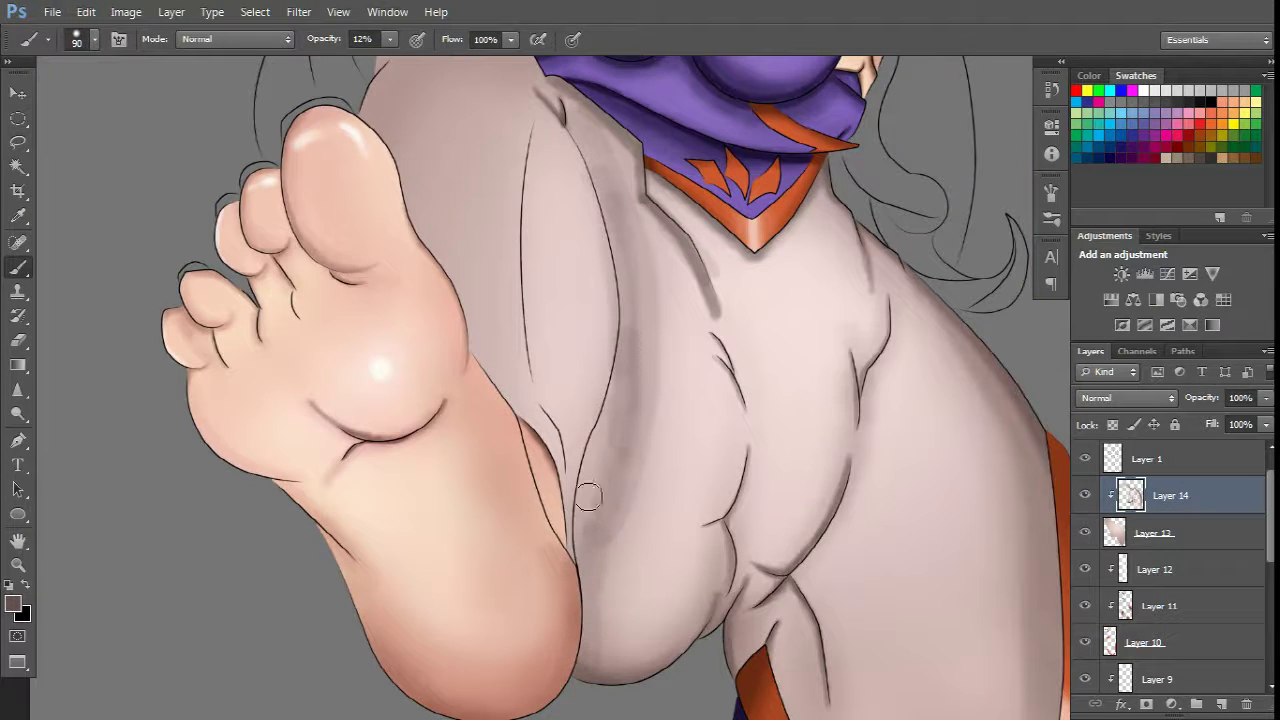
drag(568, 116, 620, 280)
key(bracketright)
drag(620, 370, 597, 660)
Step: Darken the upper end of the raised leg around the knee with a soft 300 px brush
scroll(583, 234, up, 2)
scroll(583, 234, down, 5)
scroll(615, 445, up, 5)
key(bracketright)
key(bracketright)
key(bracketright)
key(bracketright)
key(bracketright)
key(bracketright)
key(bracketright)
key(bracketright)
key(bracketright)
key(bracketright)
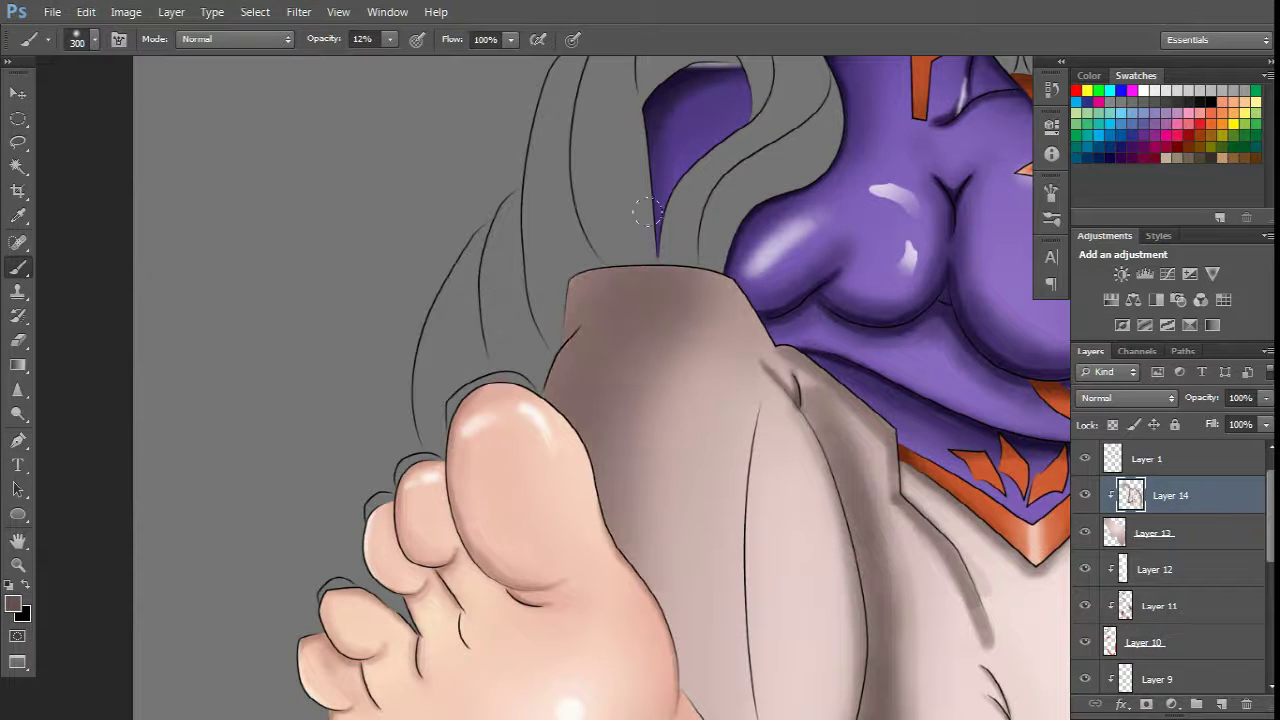
Step: Sample a greyish brown from the raised leg and softly shade the edges of its long leaf-shaped fold with a 70 px brush
alt+click(640, 400)
scroll(640, 400, down, 3)
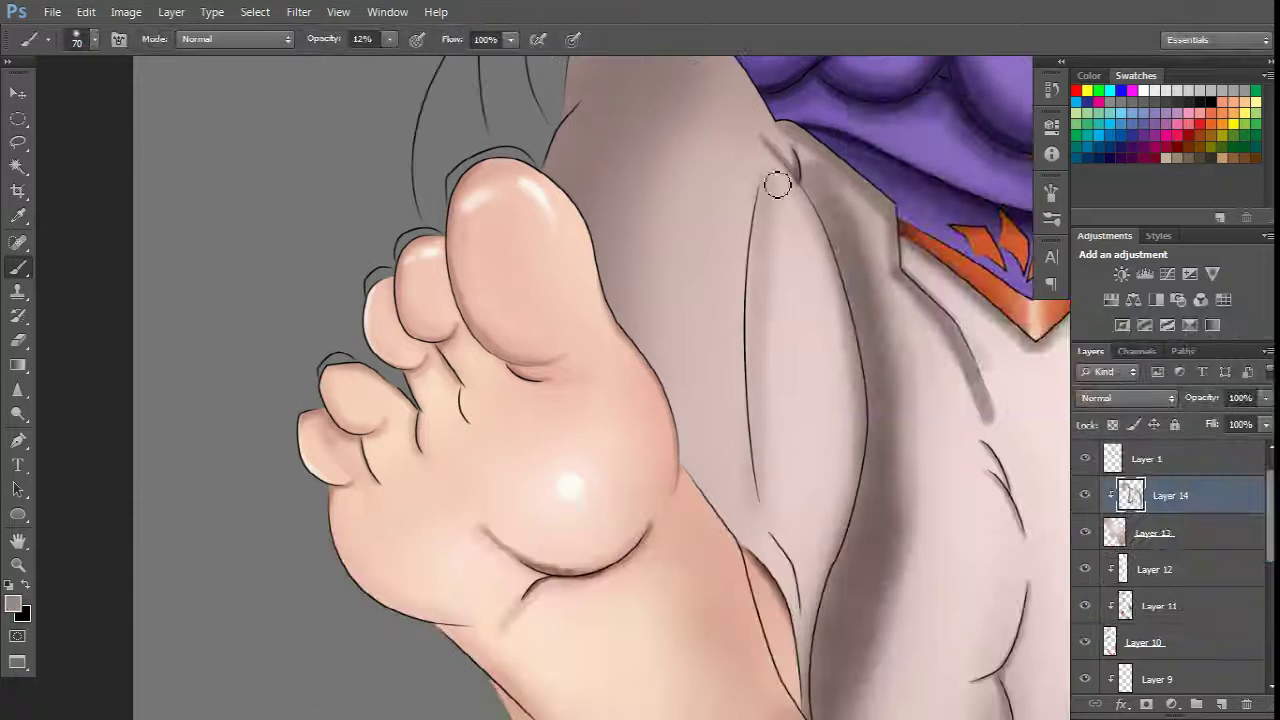
key(bracketleft)
key(bracketleft)
key(bracketleft)
key(bracketleft)
key(bracketleft)
key(bracketleft)
key(bracketleft)
key(bracketleft)
key(bracketleft)
scroll(785, 487, down, 5)
scroll(785, 487, up, 5)
Step: Add a new clipped layer and paint a thin white rim highlight along the outer hip with a 20–25 px brush
key(l)
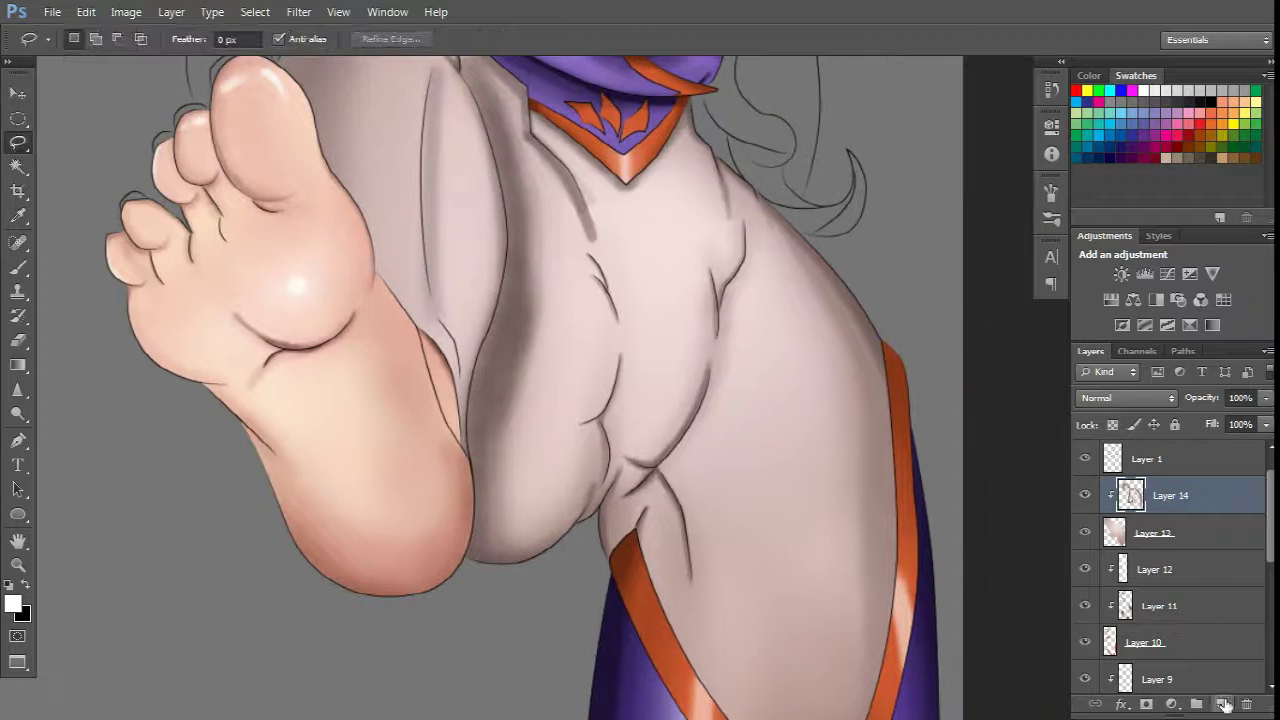
key(ctrl+shift+alt+n)
key(b)
scroll(840, 270, up, 3)
scroll(840, 270, up, 4)
key(bracketleft)
key(bracketleft)
key(bracketleft)
key(bracketleft)
key(bracketleft)
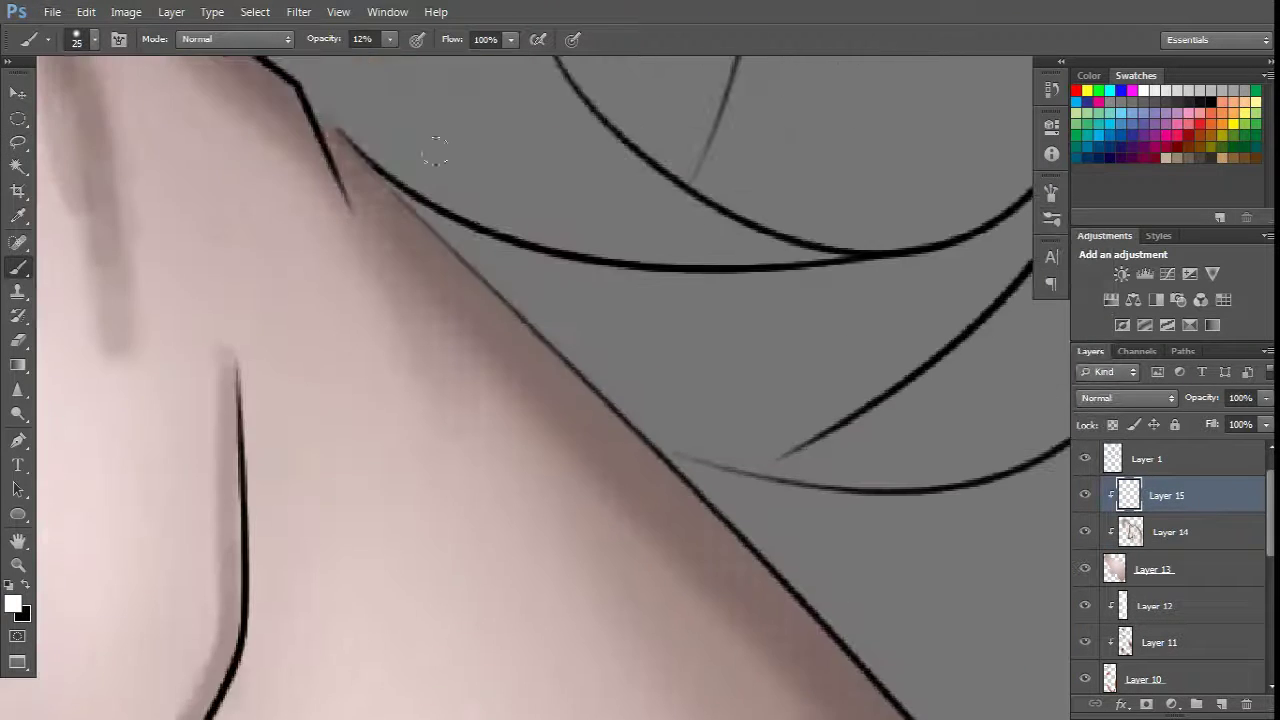
scroll(447, 219, down, 8)
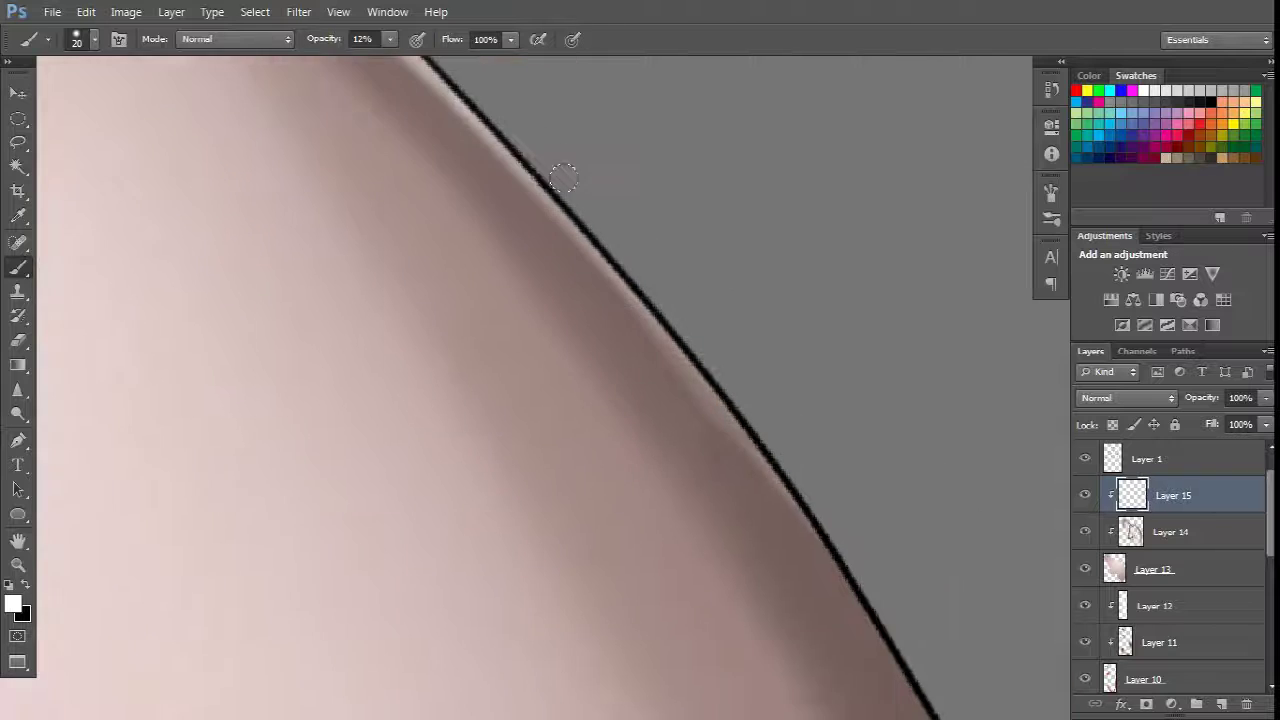
Step: Highlight the knee's top edge in white with a 35 px brush and the central front creases with a 25 px brush
scroll(230, 177, right, 6)
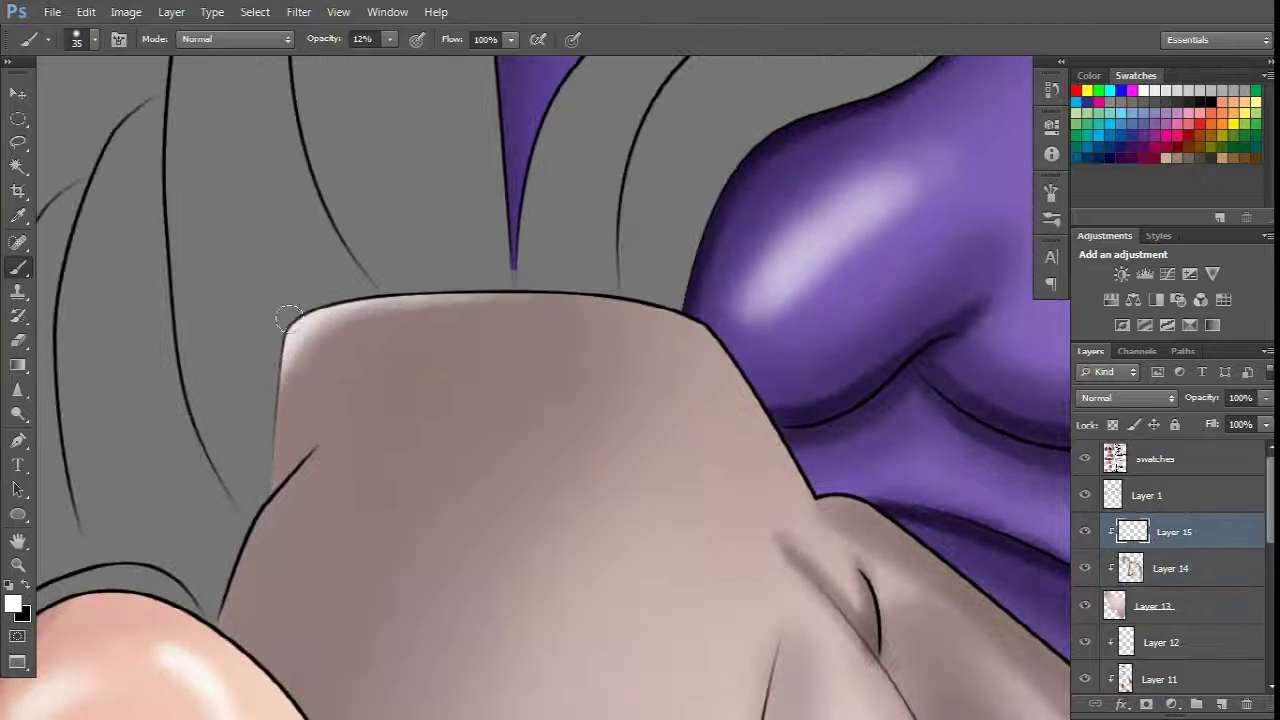
key(h)
mouse_move(288, 318)
mouse_down()
mouse_move(366, 580)
mouse_move(423, 394)
mouse_move(277, 491)
mouse_up()
key(h)
key(bracketleft)
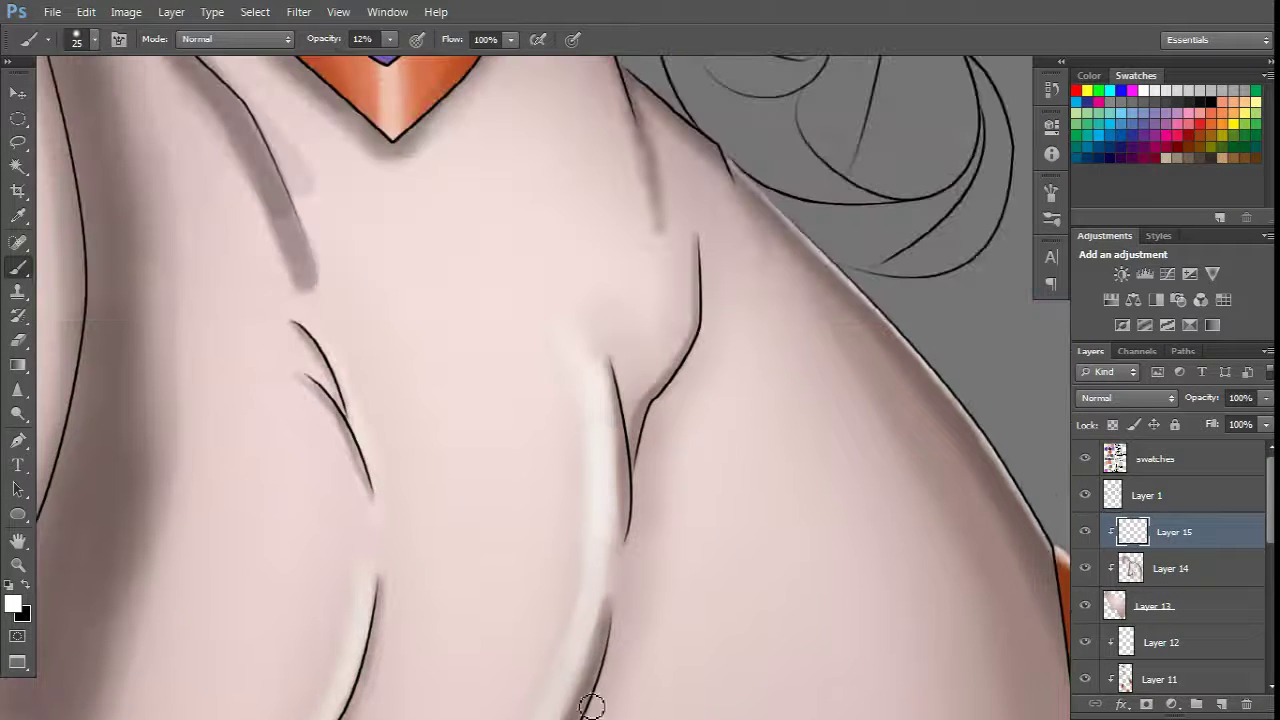
key(ctrl+minus)
key(ctrl+minus)
Step: Select a long narrow sliver on the standing leg's thigh with the Polygonal Lasso and brush a soft white highlight into it
key(bracketright)
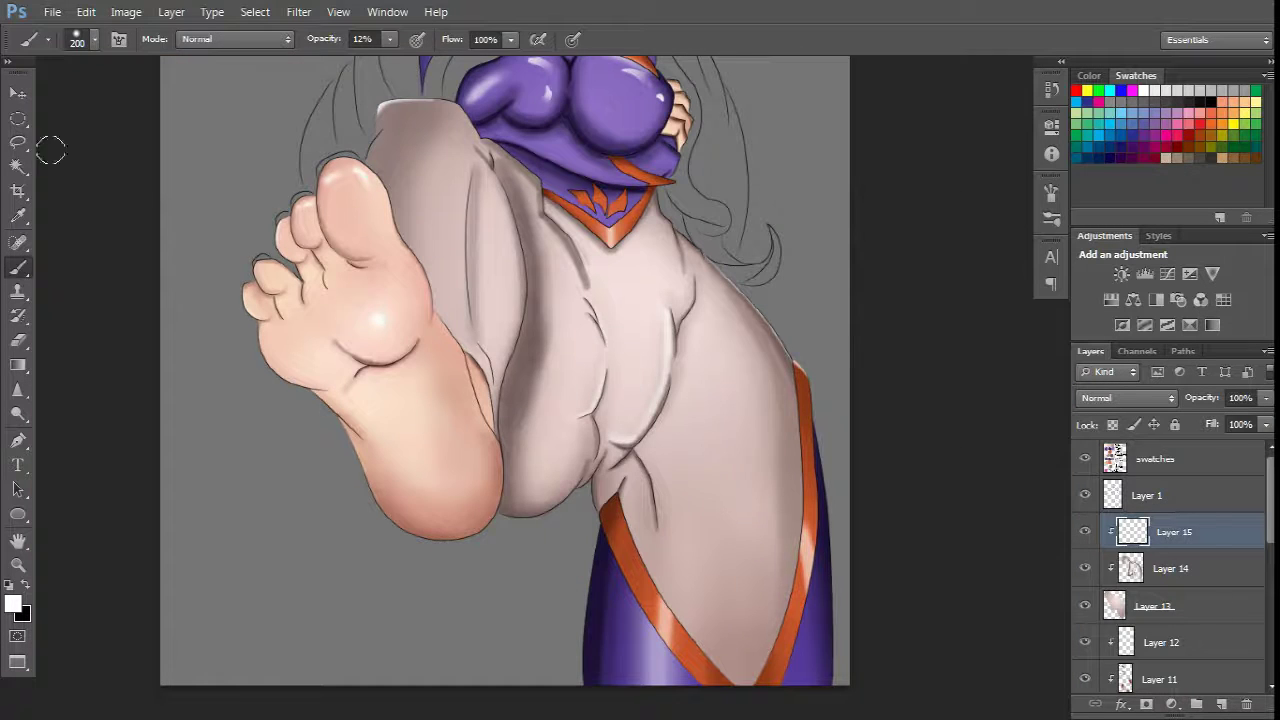
key(l)
scroll(725, 318, up, 1)
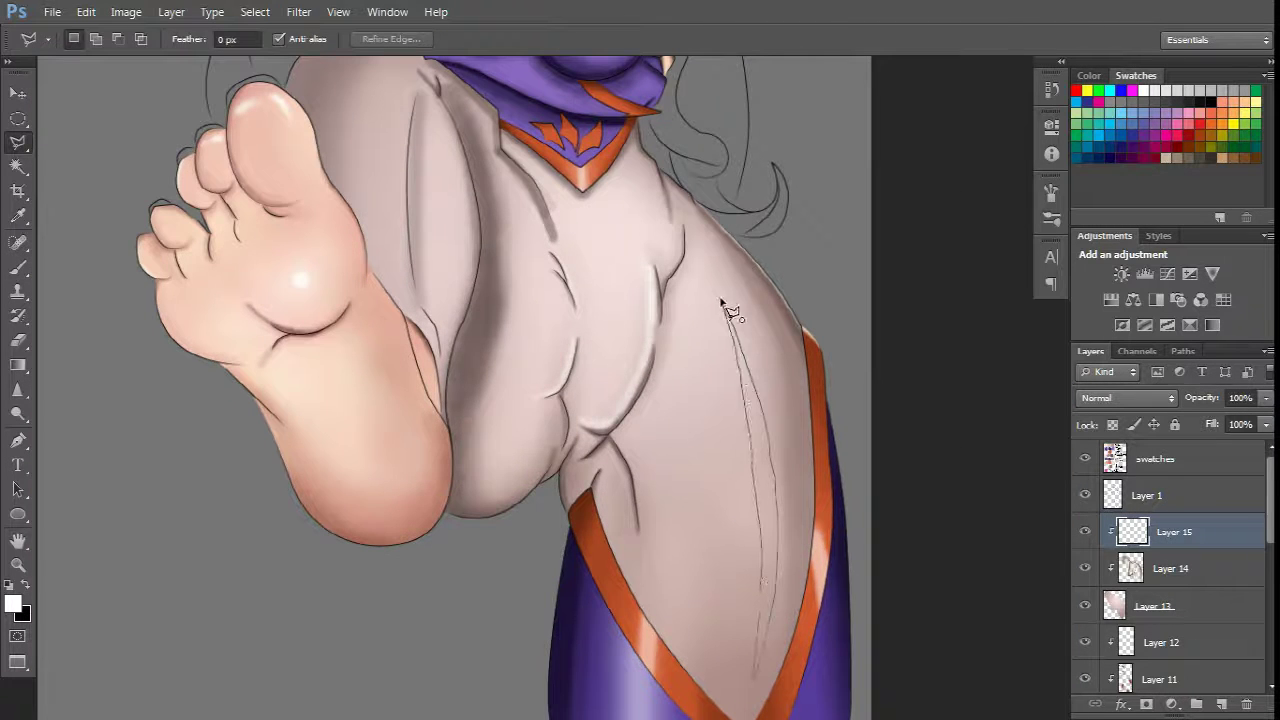
click(722, 303)
key(b)
Step: Select a long strip inside the raised leg's leaf-shaped fold and brush a soft white highlight into it at 300 px
scroll(716, 254, up, 5)
key(l)
scroll(668, 207, up, 2)
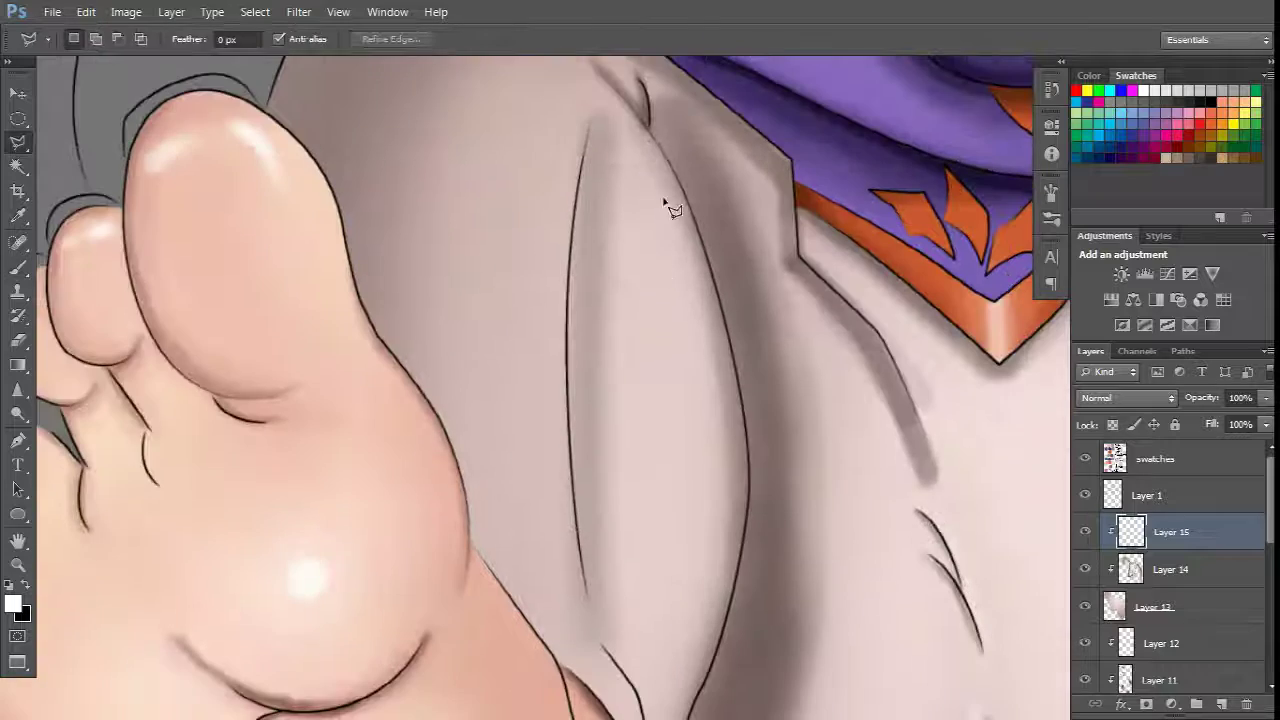
click(645, 168)
key(b)
scroll(640, 300, down, 8)
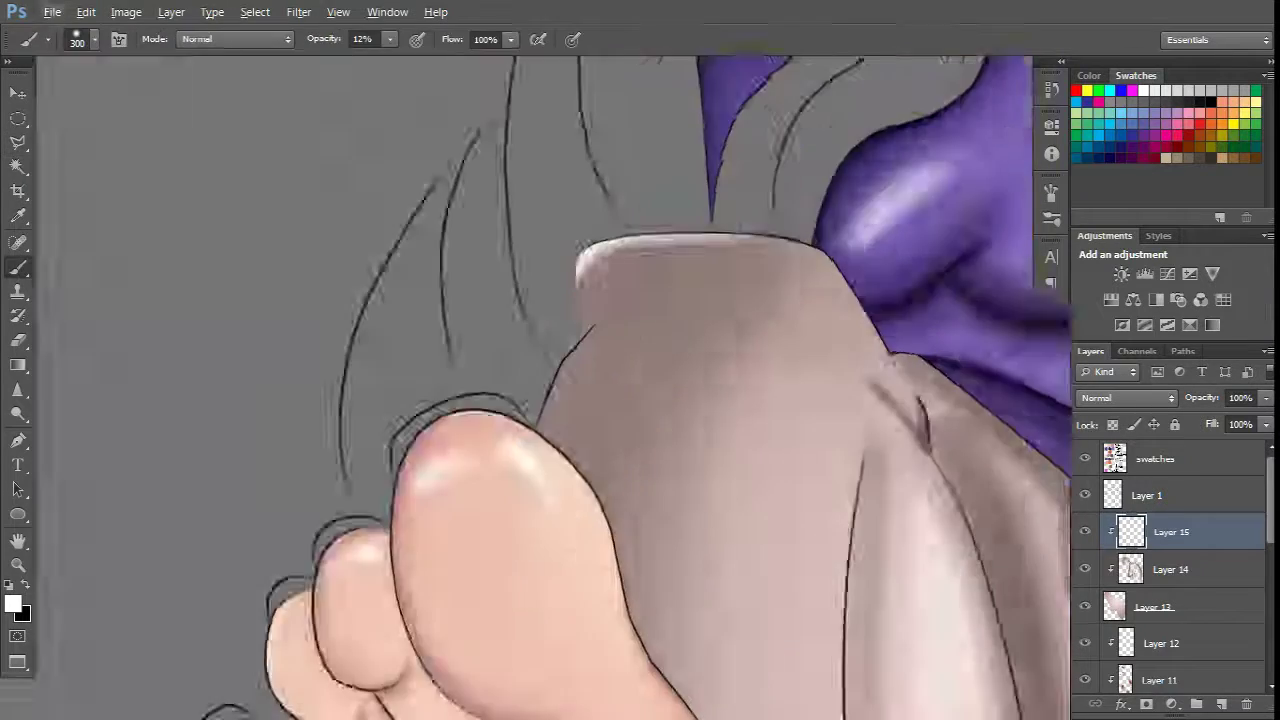
Step: Add a new layer, select both horns on the line-art layer with the Magic Wand and expand the selection
key(ctrl+shift+alt+n)
key(w)
click(1146, 495)
scroll(614, 272, up, 3)
click(625, 175)
scroll(614, 272, down, 3)
click(255, 12)
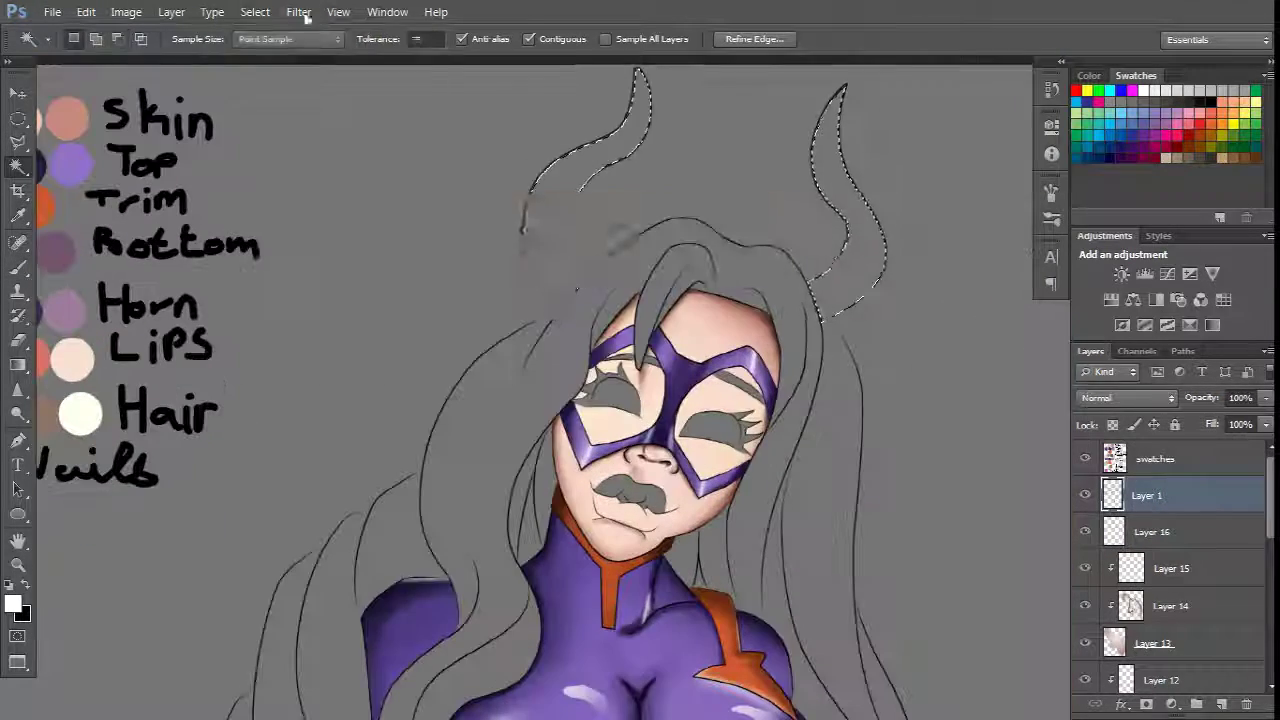
click(490, 268)
key(Return)
Step: Fill both horns on Layer 16 with the blue-purple Horn swatch colour and deselect them
right_click(25, 371)
click(110, 379)
scroll(500, 300, down, 3)
alt+click(129, 300)
click(1150, 532)
key(alt+BackSpace)
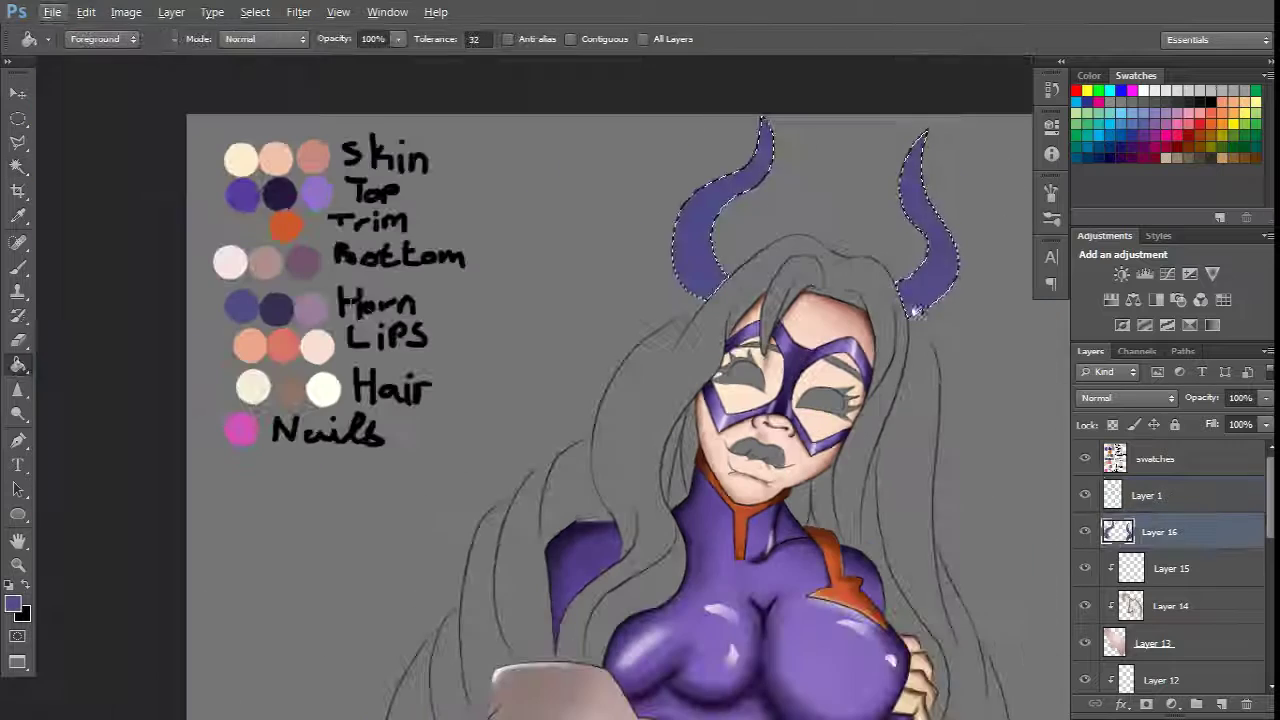
key(ctrl+d)
Step: Add a layer clipped to the horn fill and shade the horns' inner edges in dark purple with an 80–100 px brush
key(w)
key(ctrl+shift+alt+n)
key(b)
right_click(485, 346)
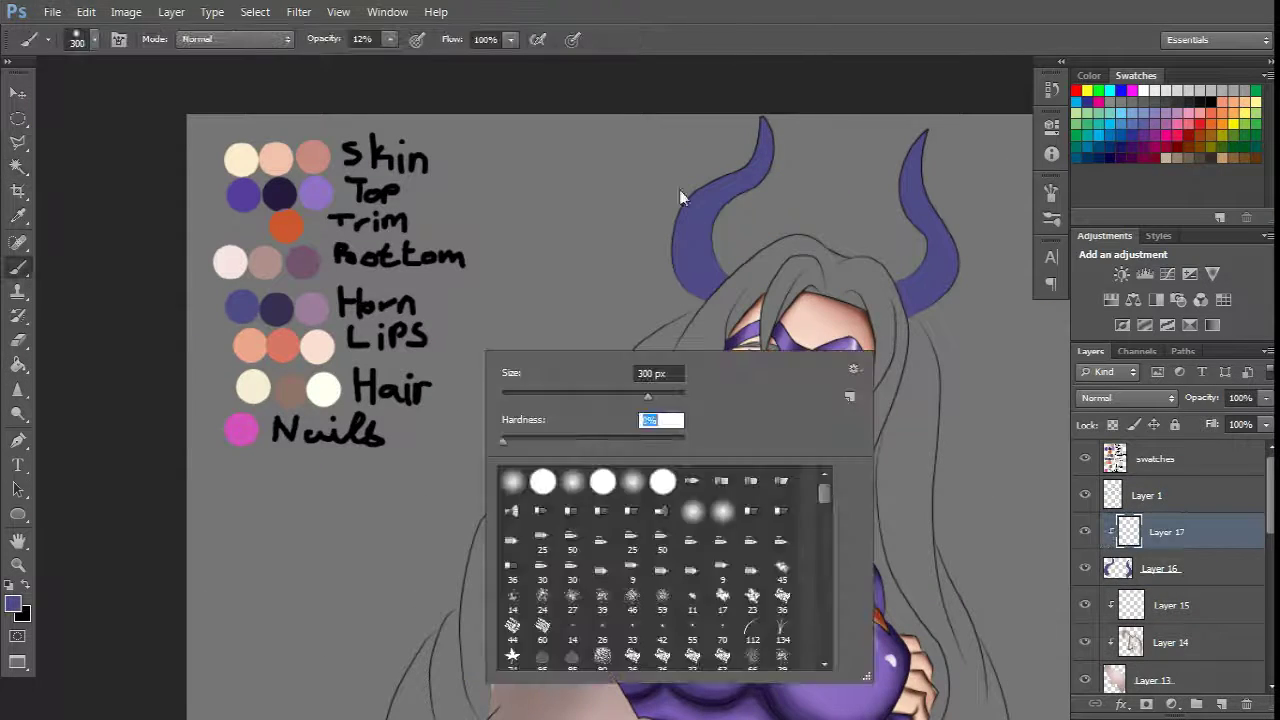
key(Escape)
scroll(592, 248, up, 4)
key(ctrl+alt+g)
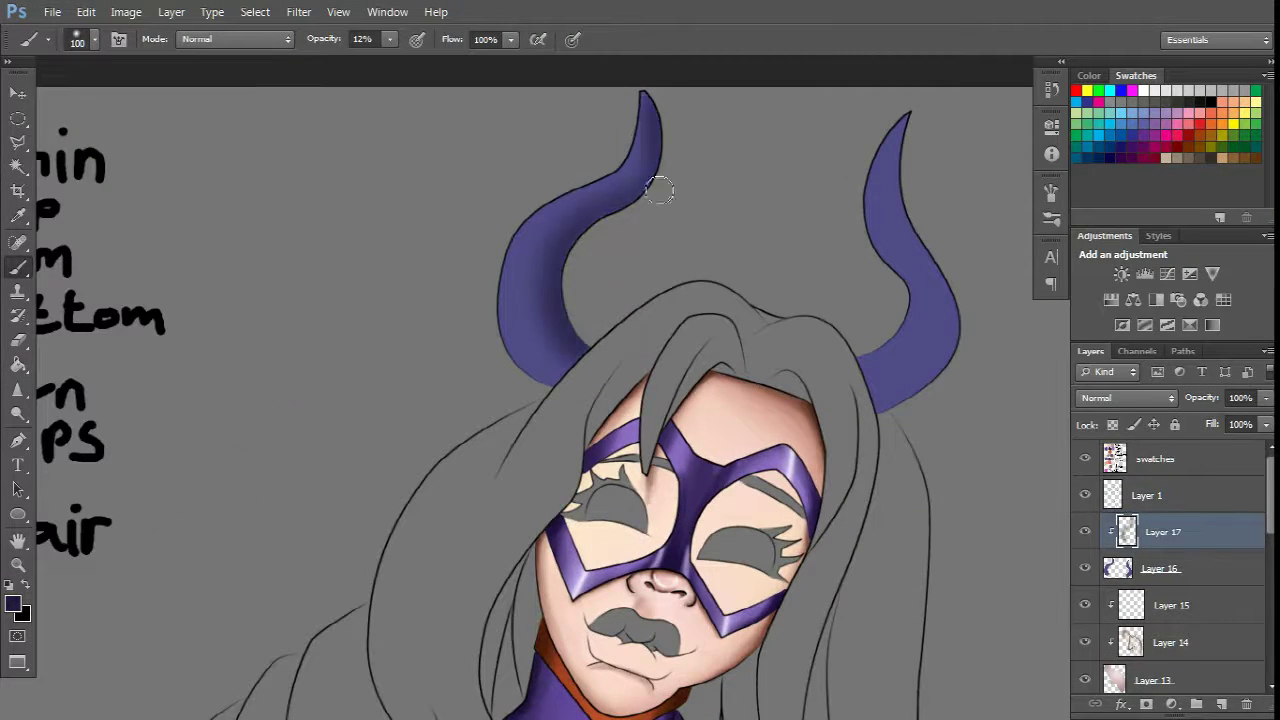
key(bracketleft)
key(bracketleft)
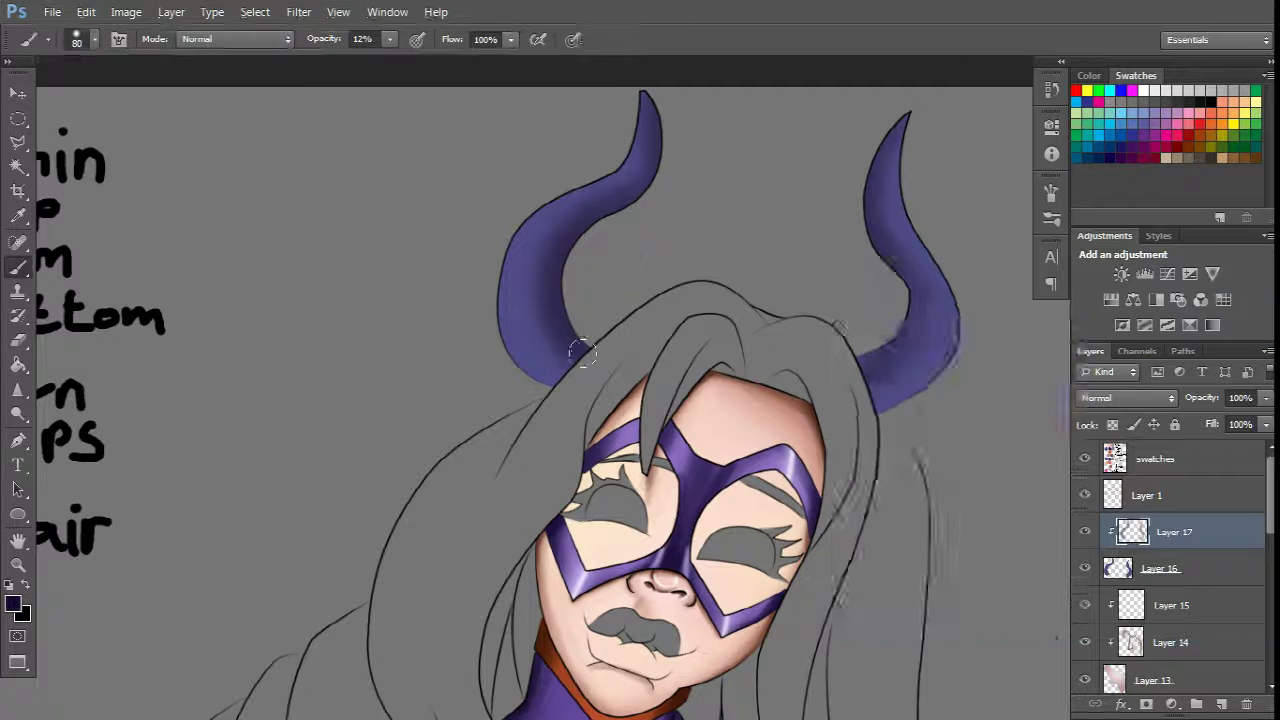
Step: Deepen the shadows on both horns' inner curves, tips and bases in a darker purple with a 35–40 px brush
scroll(560, 320, up, 2)
scroll(620, 230, up, 2)
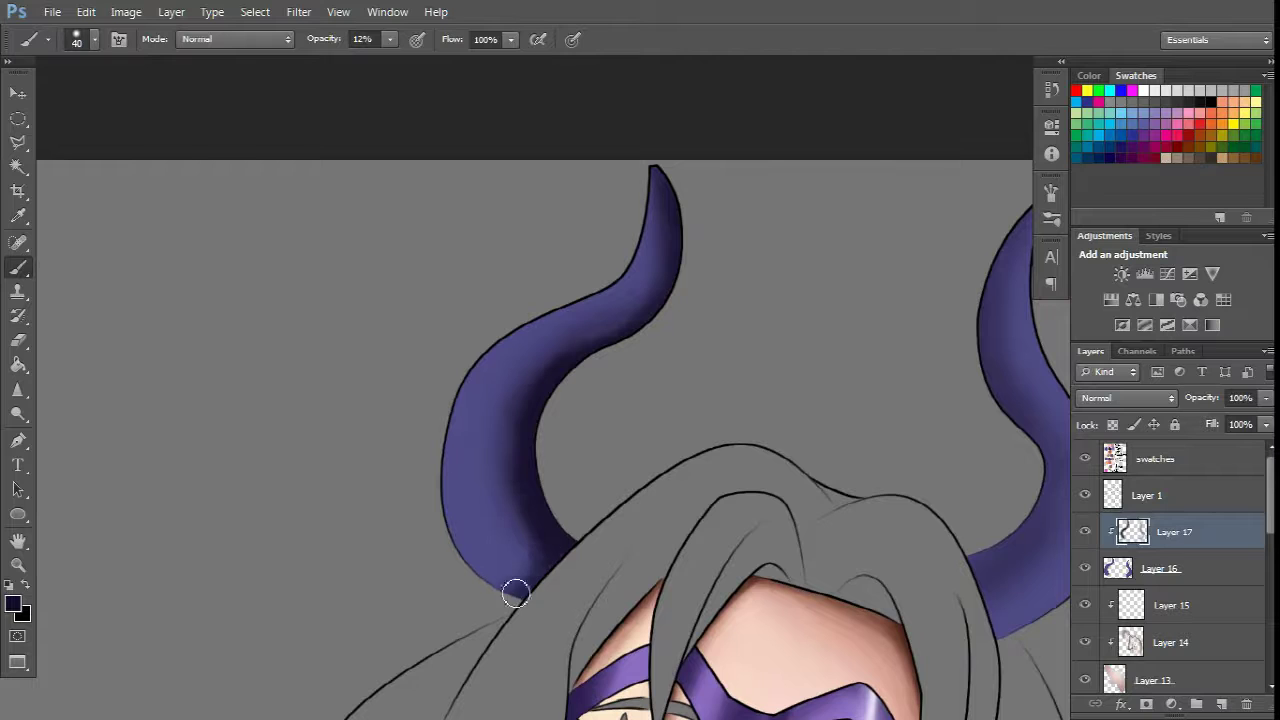
key(bracketright)
key(bracketright)
key(bracketright)
scroll(500, 520, down, 3)
scroll(690, 490, down, 2)
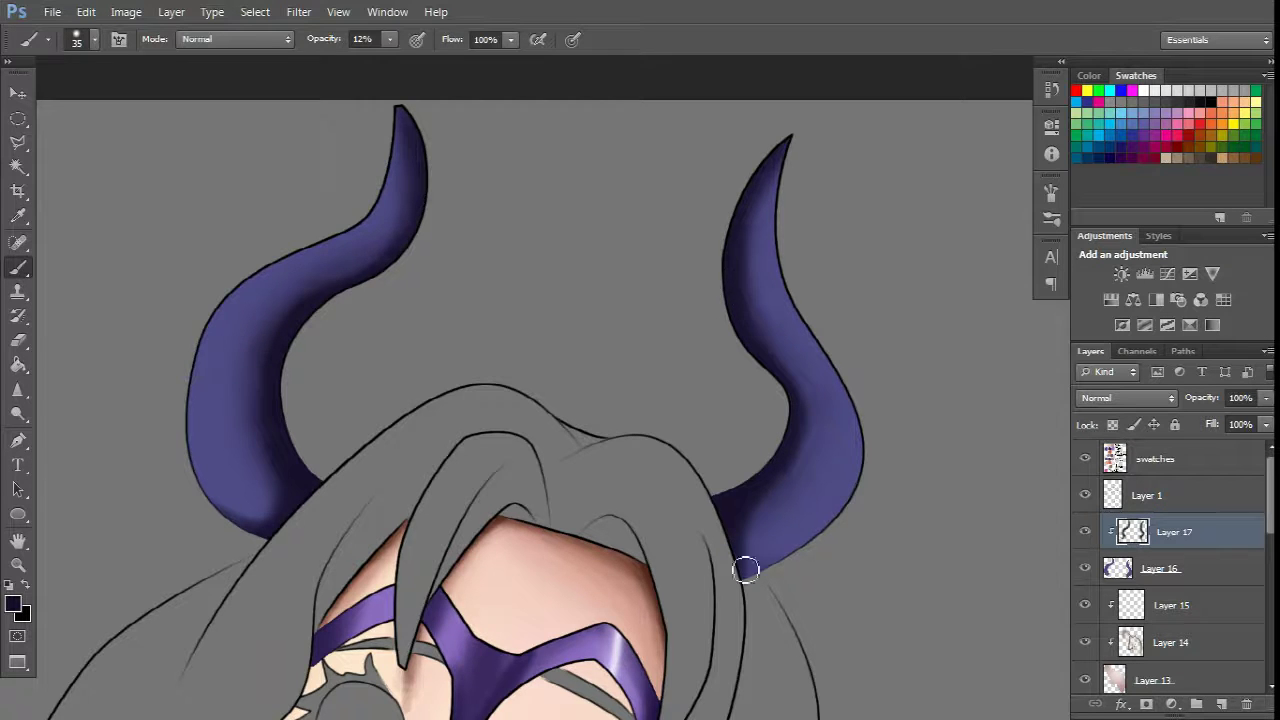
Step: Darken the right horn's base and inner curve with a 35 px brush in near-black purple
scroll(745, 569, up, 3)
scroll(669, 400, down, 1)
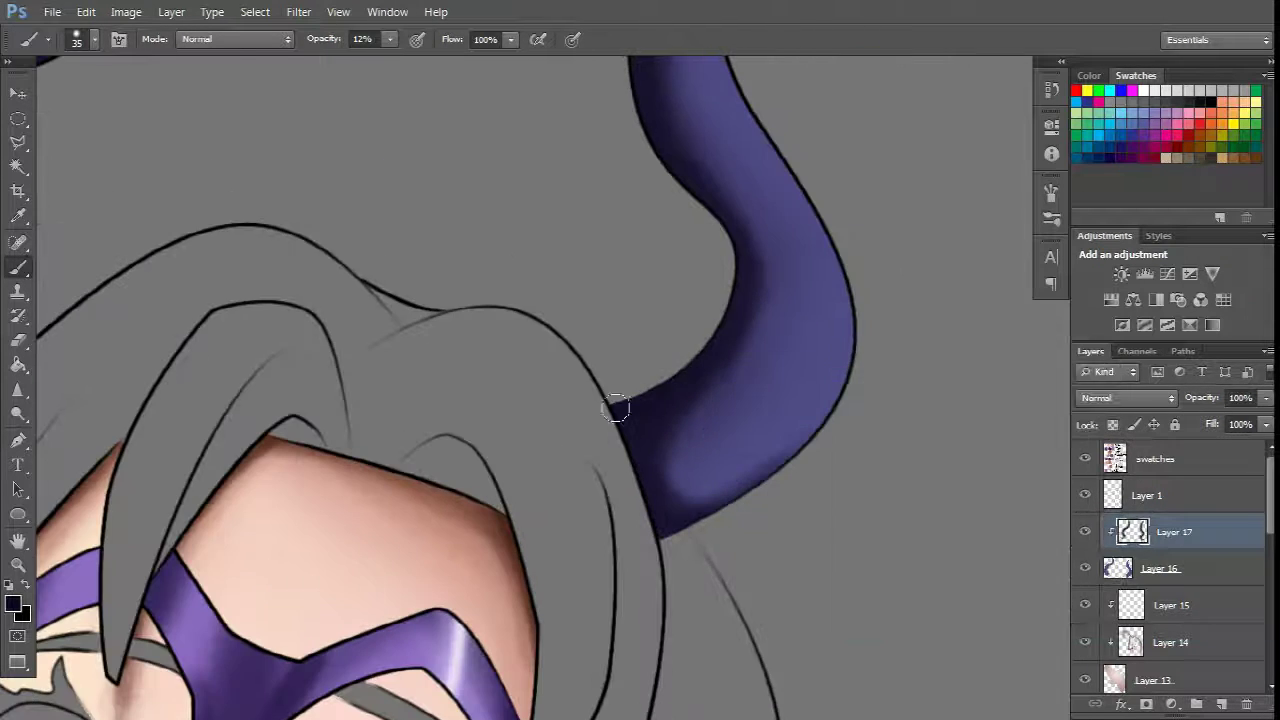
scroll(670, 290, up, 3)
scroll(695, 365, down, 1)
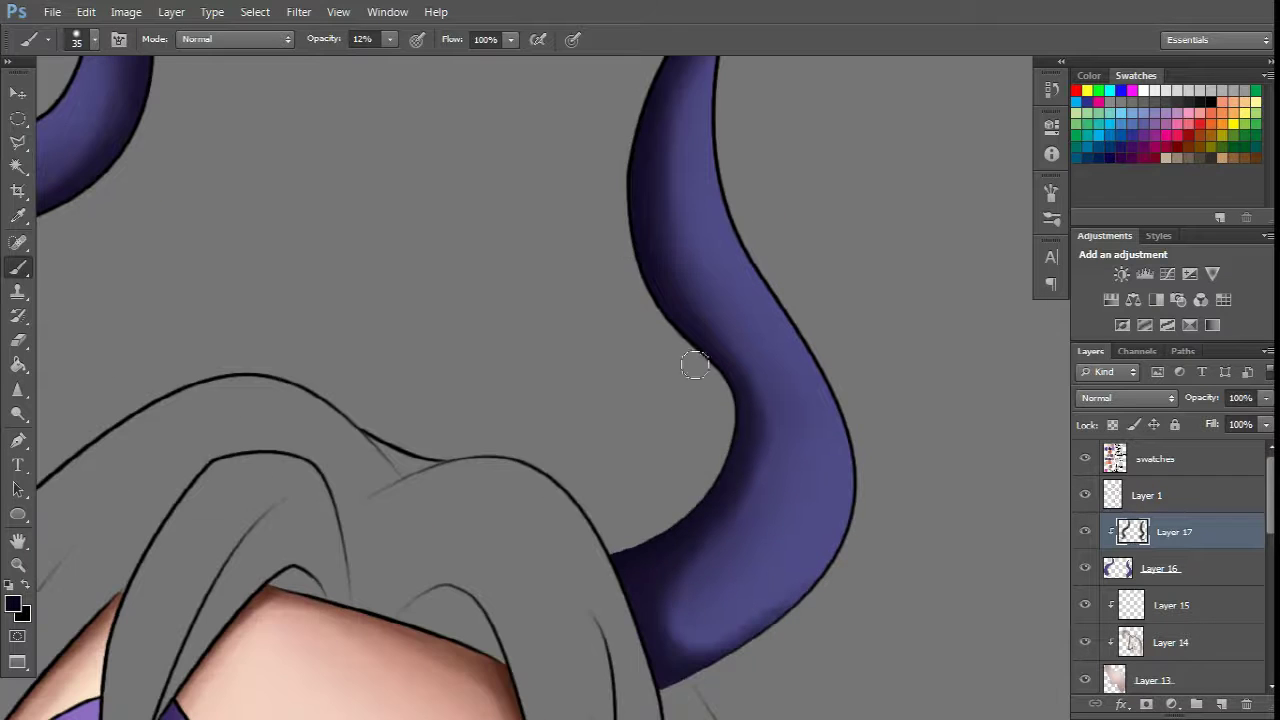
Step: Darken the left horn's base, inner curve and tip edge with a 35 px brush in near-black purple
scroll(712, 458, down, 3)
scroll(530, 365, up, 5)
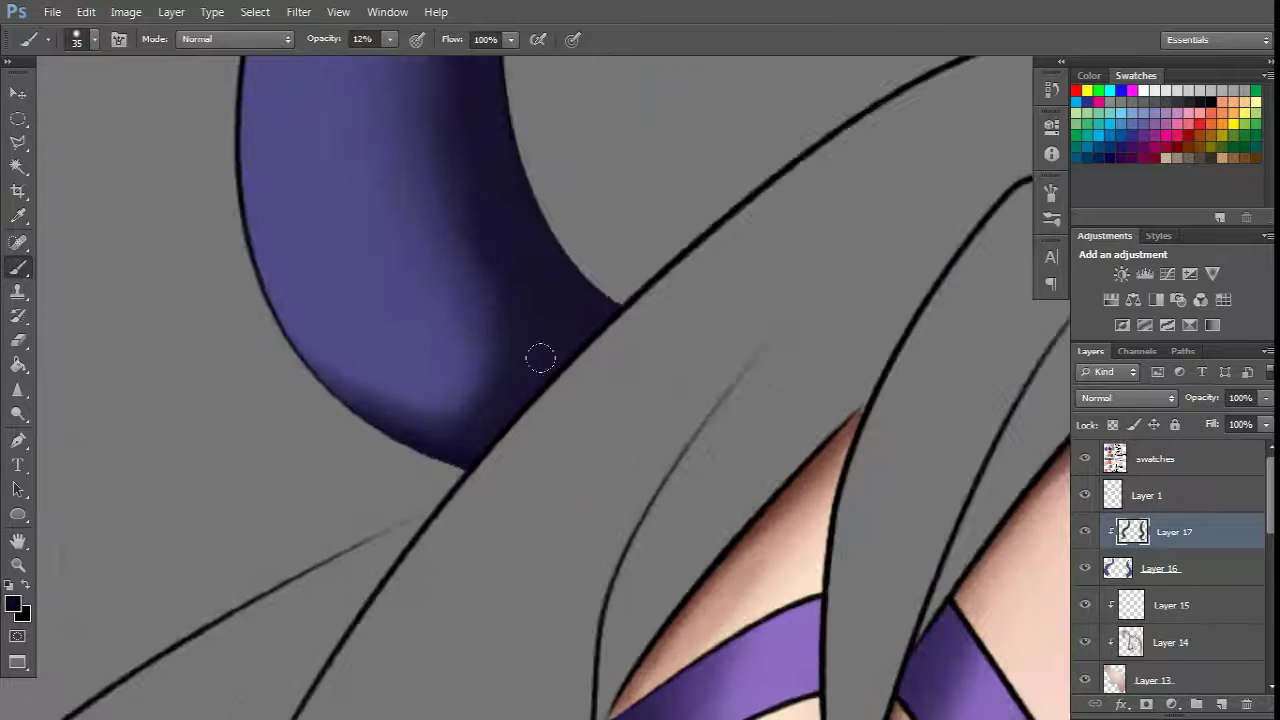
scroll(548, 498, up, 1)
scroll(490, 241, up, 3)
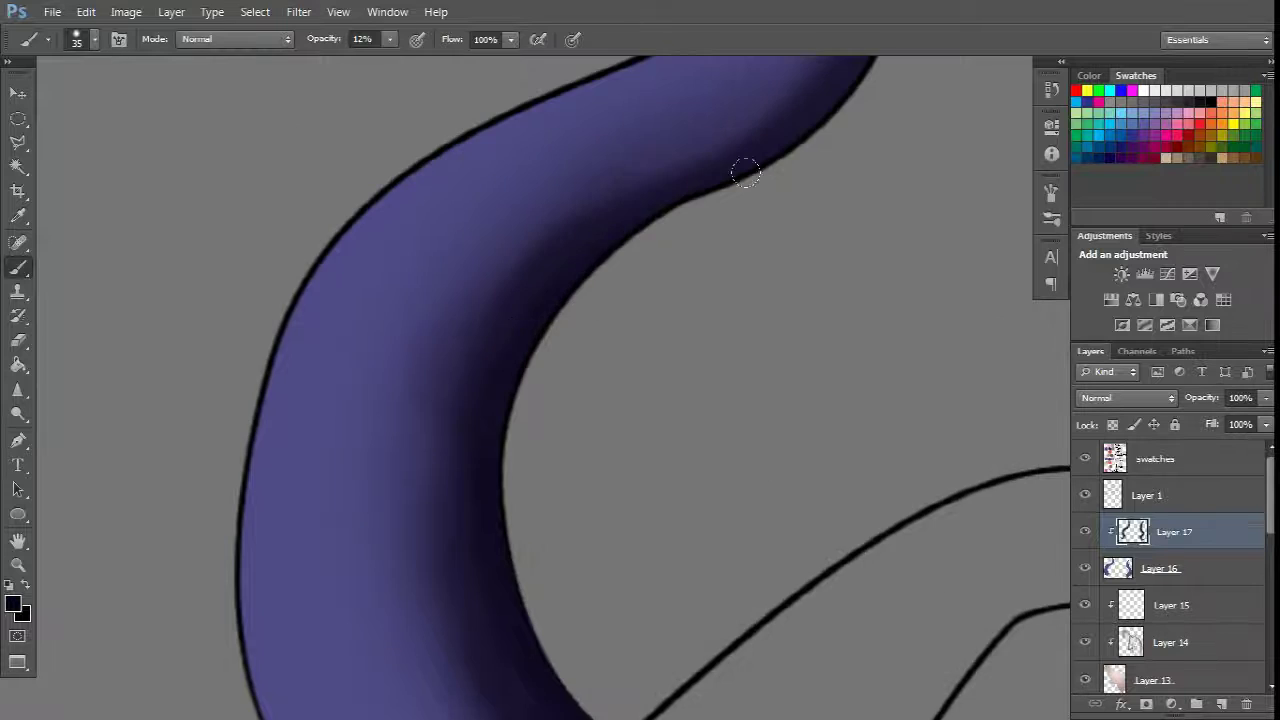
scroll(865, 240, up, 2)
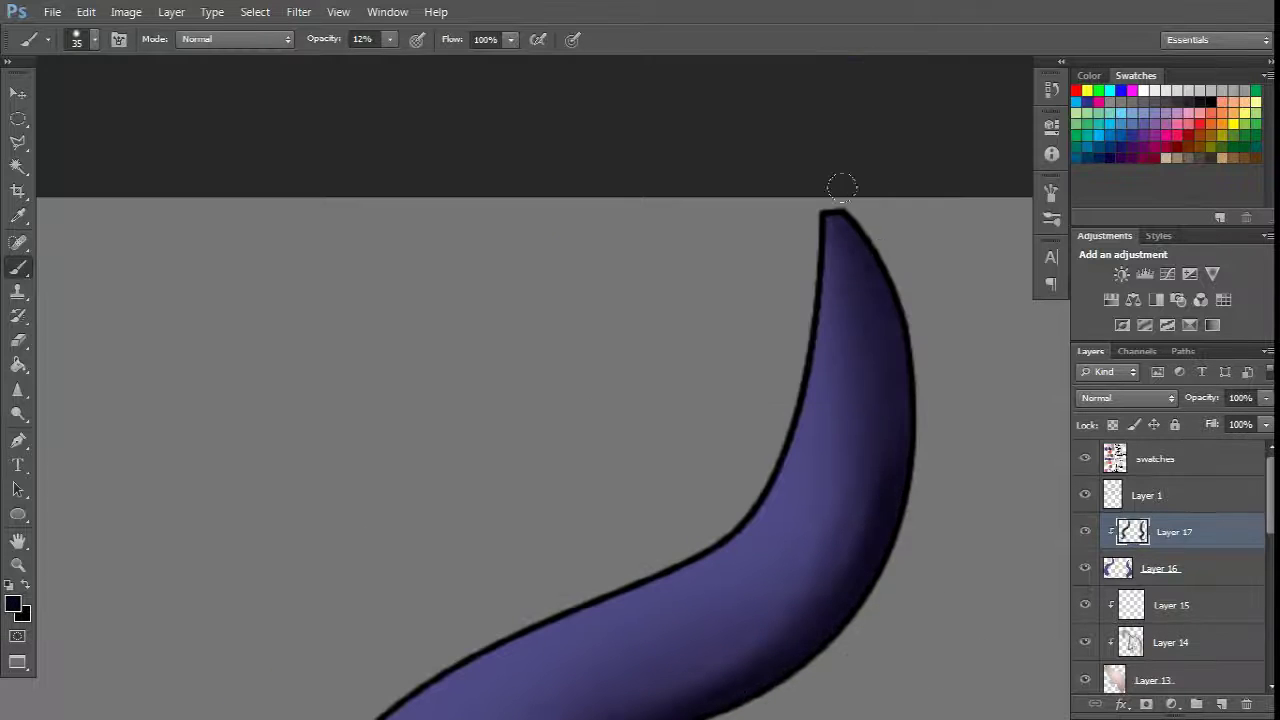
Step: Sample the mauve Horn swatch and tint the outer edges of both horns with a soft 100 px brush
key(ctrl+0)
alt+click(337, 449)
right_click(934, 349)
scroll(496, 358, up, 3)
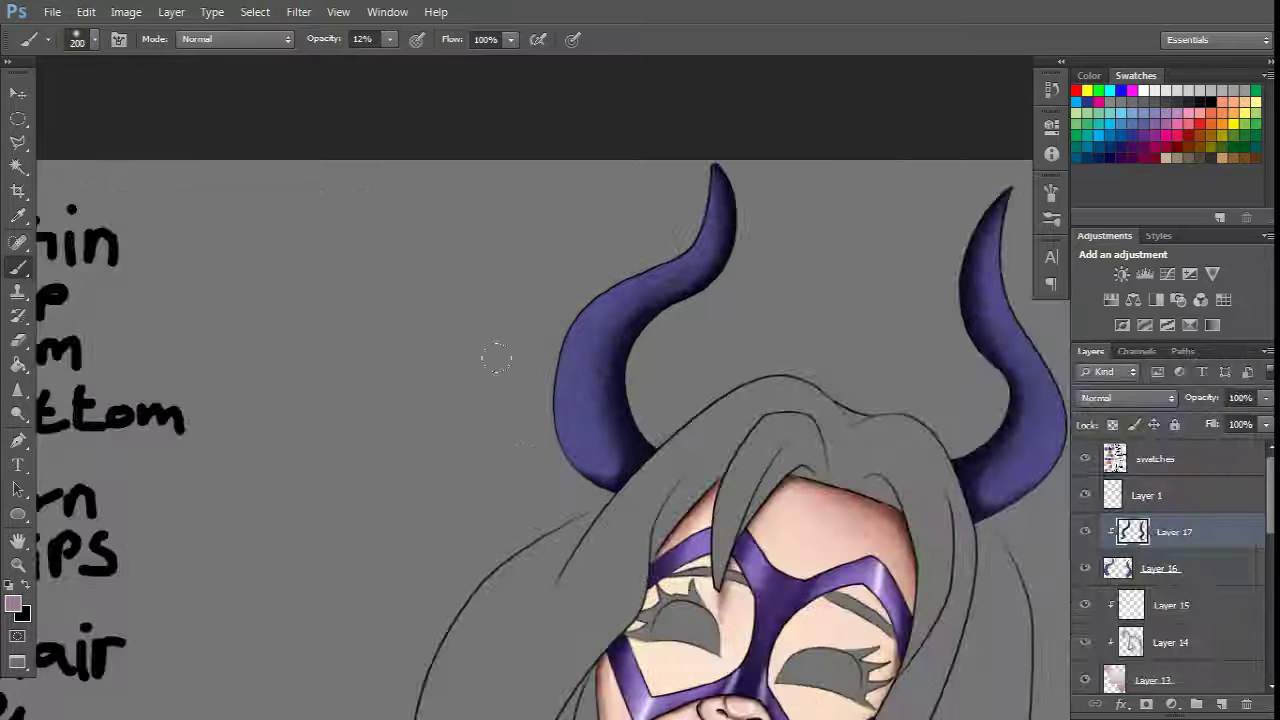
scroll(821, 228, right, 3)
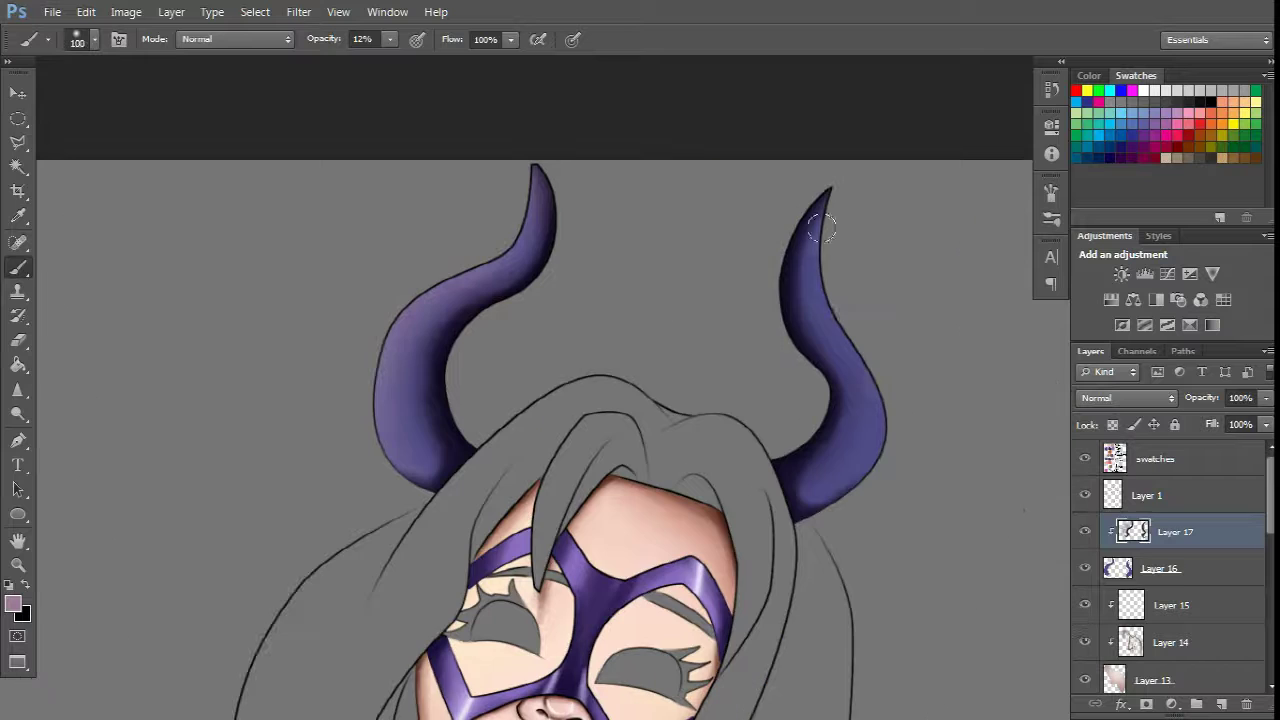
Step: Add a clipped layer above the horn shading and paint pale pink highlights along the left horn's outer edge with a 45 px brush
right_click(900, 355)
scroll(361, 417, up, 3)
key(ctrl+shift+alt+n)
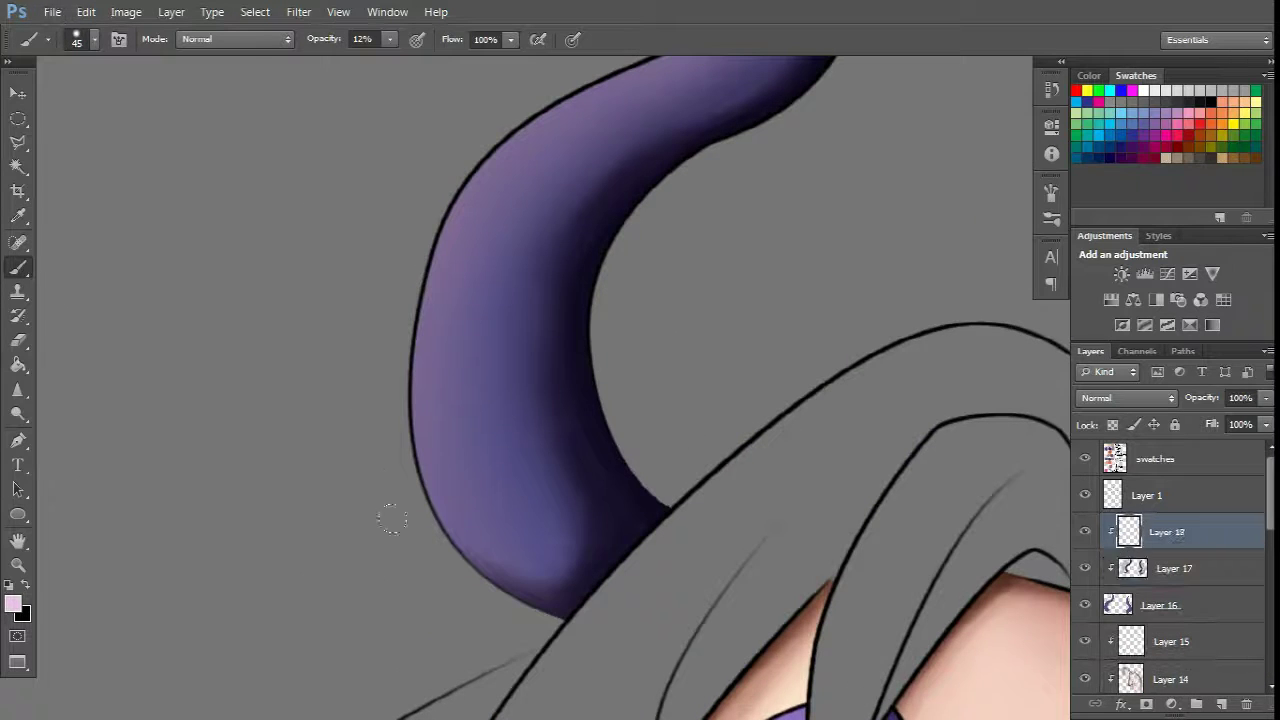
scroll(407, 488, up, 4)
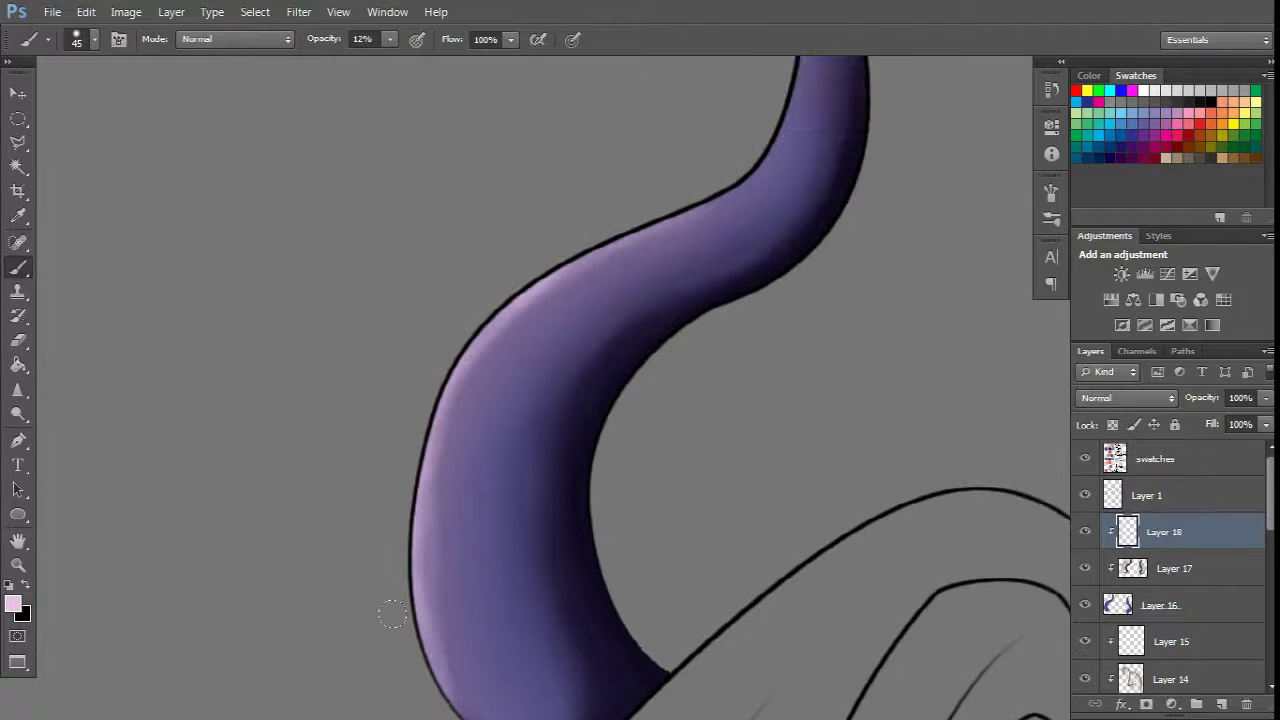
scroll(392, 614, up, 2)
scroll(727, 218, down, 3)
Step: Paint pale pink highlights along the right horn's outer edge from base to tip with the 45 px brush
scroll(671, 300, up, 3)
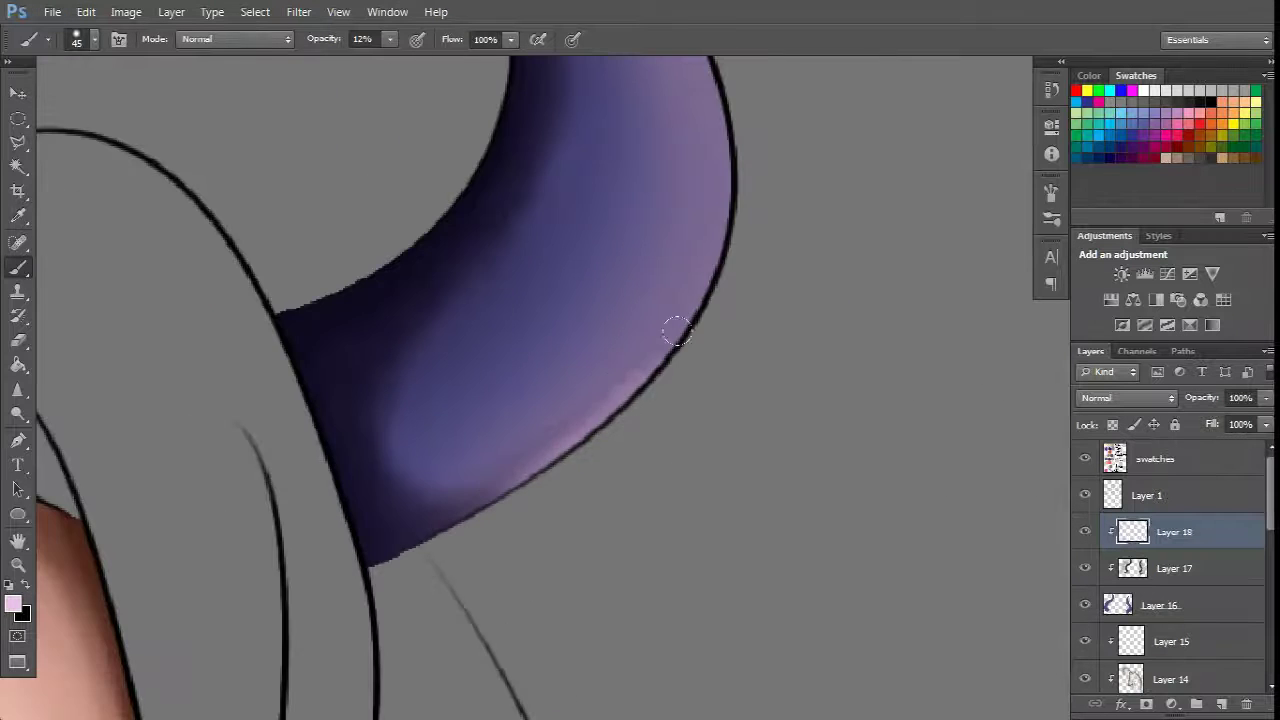
scroll(700, 350, up, 2)
mouse_move(728, 414)
mouse_down()
mouse_move(739, 281)
mouse_move(594, 149)
mouse_up()
scroll(594, 149, up, 3)
drag(660, 460, 480, 140)
scroll(786, 620, up, 3)
drag(545, 465, 511, 157)
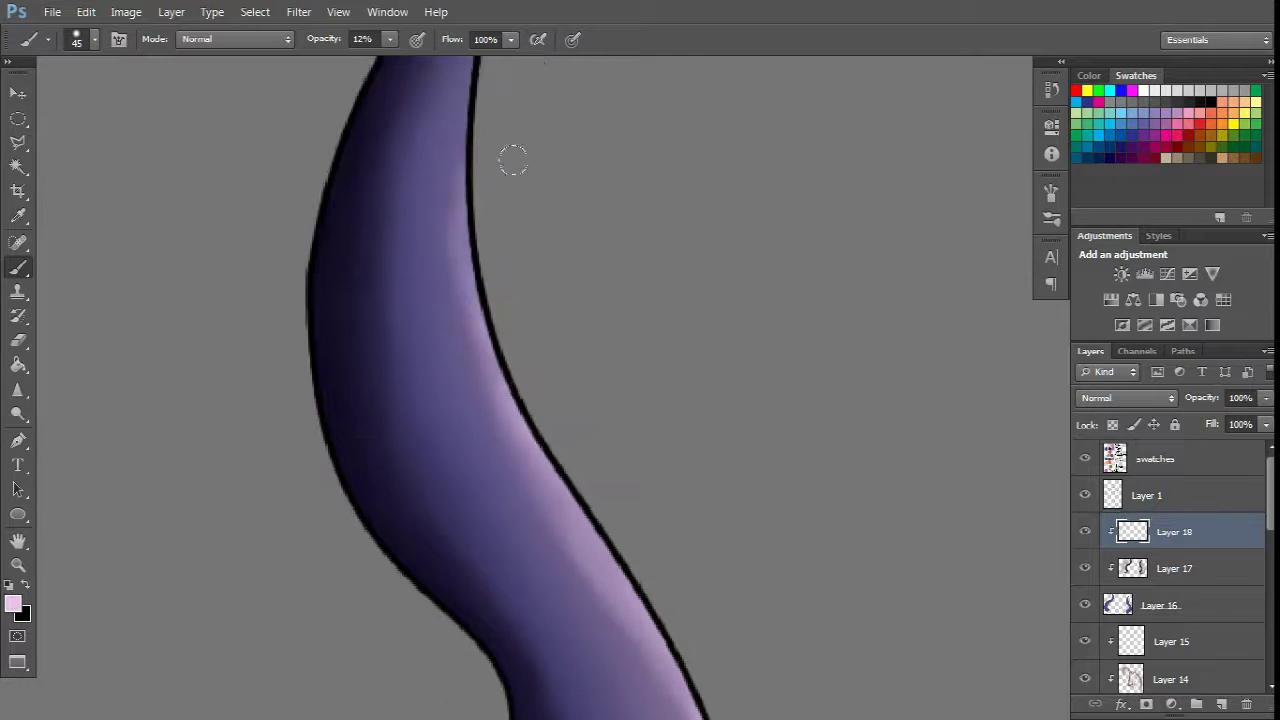
Step: Switch to white and brighten the rim of the left horn's lower curve with a 15 px brush
scroll(511, 157, down, 3)
scroll(477, 194, up, 3)
scroll(709, 491, down, 3)
right_click(455, 300)
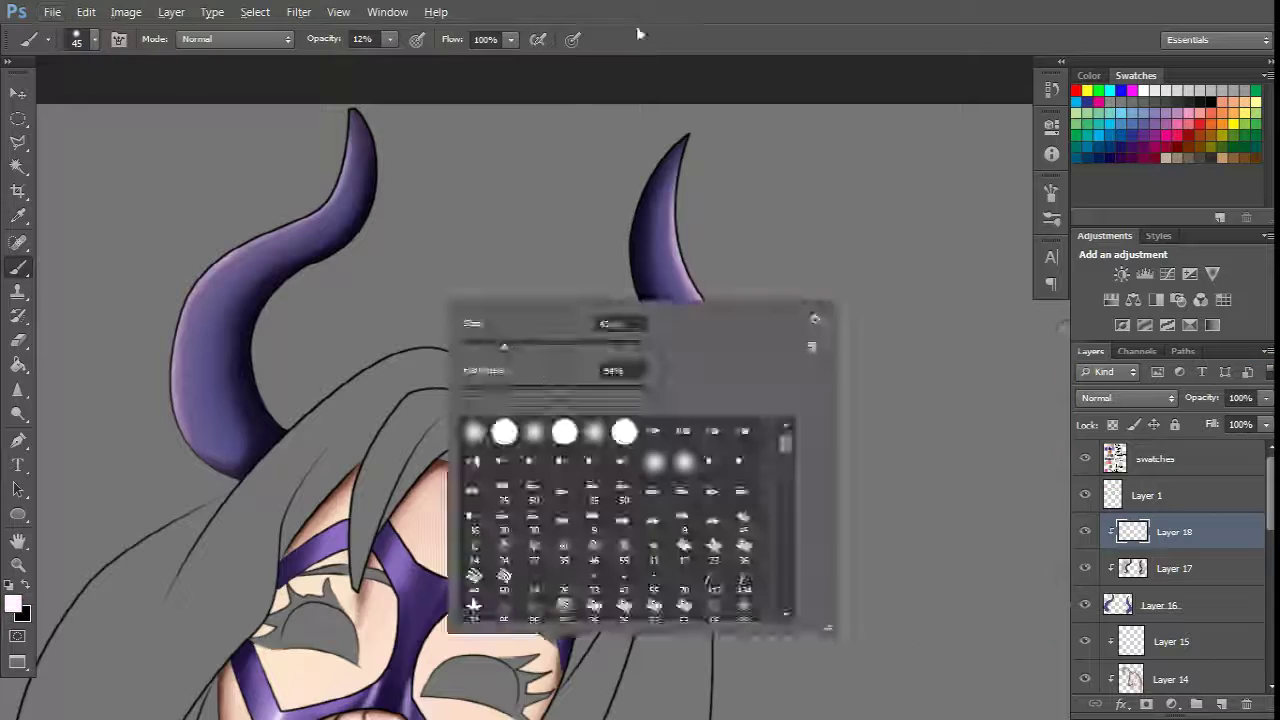
double_click(500, 430)
scroll(371, 543, up, 3)
mouse_move(371, 543)
mouse_down()
mouse_move(285, 371)
mouse_move(330, 215)
mouse_up()
scroll(285, 371, down, 3)
scroll(323, 286, up, 1)
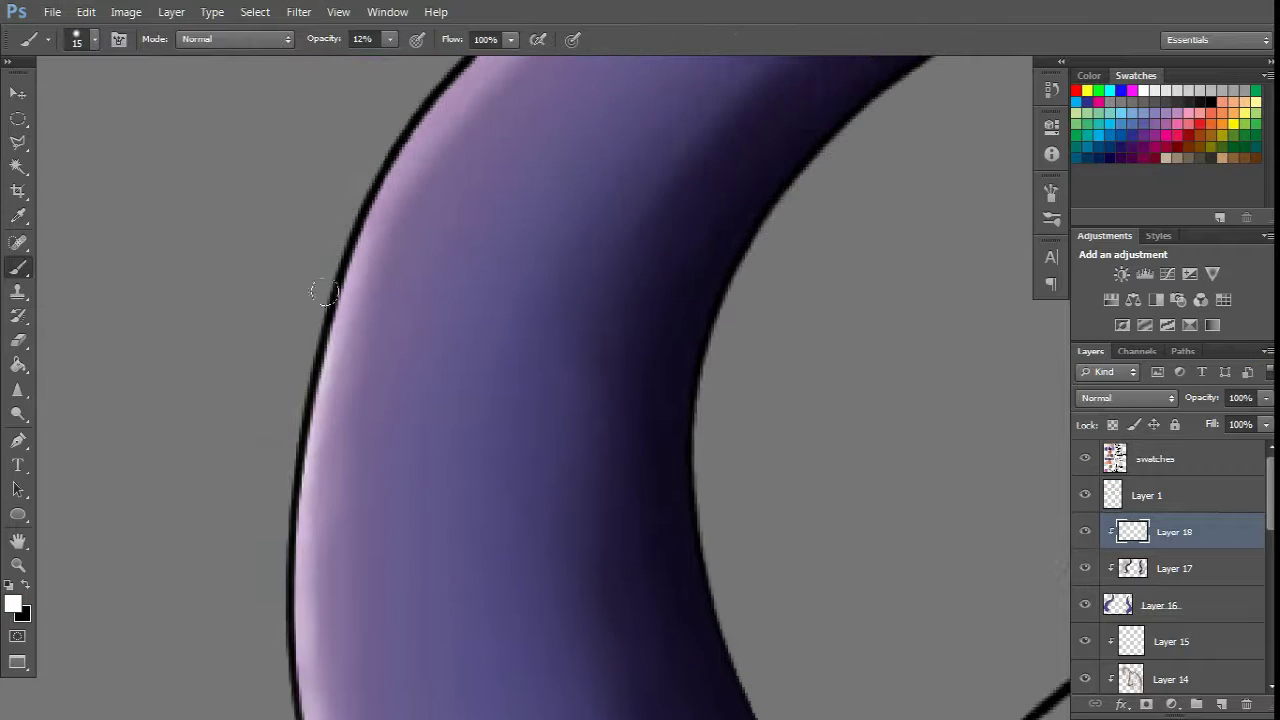
scroll(380, 262, up, 1)
drag(380, 262, 491, 94)
Step: Continue the white 15 px rim highlight along the left horn's upper bend and tip
scroll(491, 94, up, 3)
drag(570, 180, 787, 166)
scroll(787, 166, down, 1)
drag(700, 190, 809, 100)
scroll(809, 100, up, 1)
drag(700, 230, 737, 200)
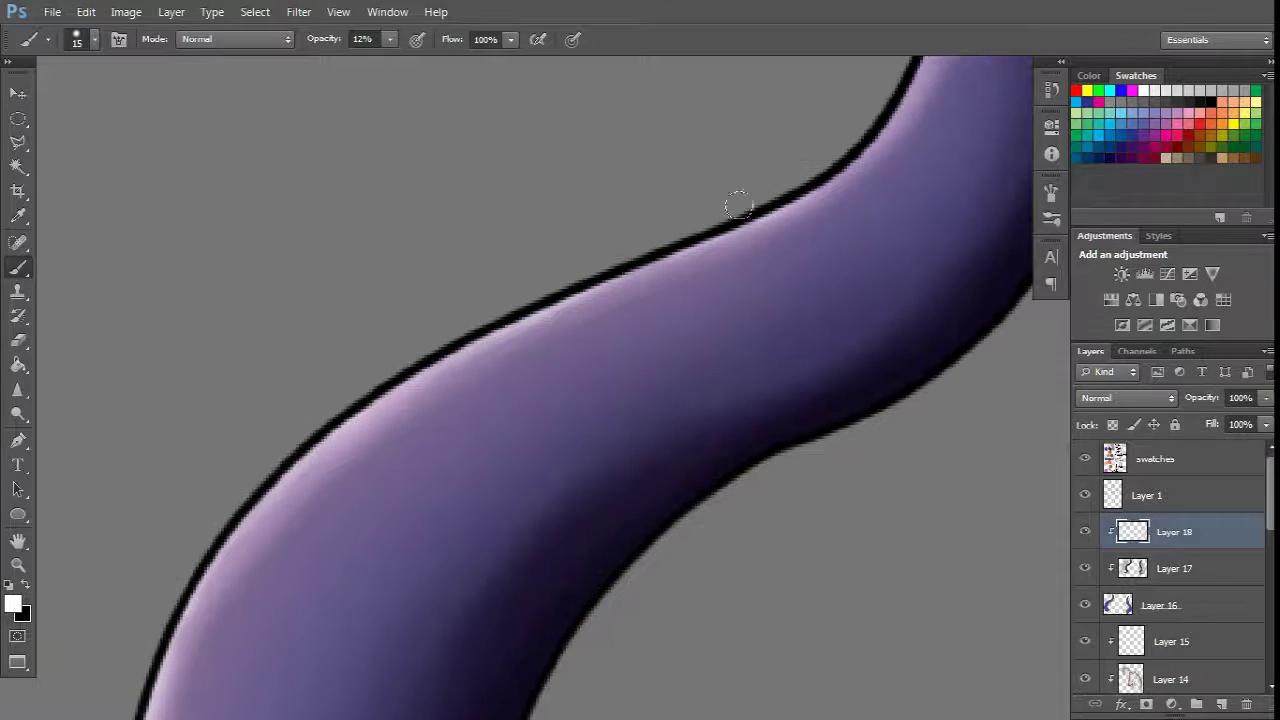
scroll(737, 200, up, 1)
drag(920, 180, 937, 120)
scroll(937, 120, up, 1)
drag(950, 200, 955, 120)
scroll(955, 120, down, 1)
drag(995, 270, 975, 100)
drag(975, 300, 970, 100)
Step: Paint a white 15 px rim highlight along the upper outer edge of the right horn
scroll(943, 277, down, 3)
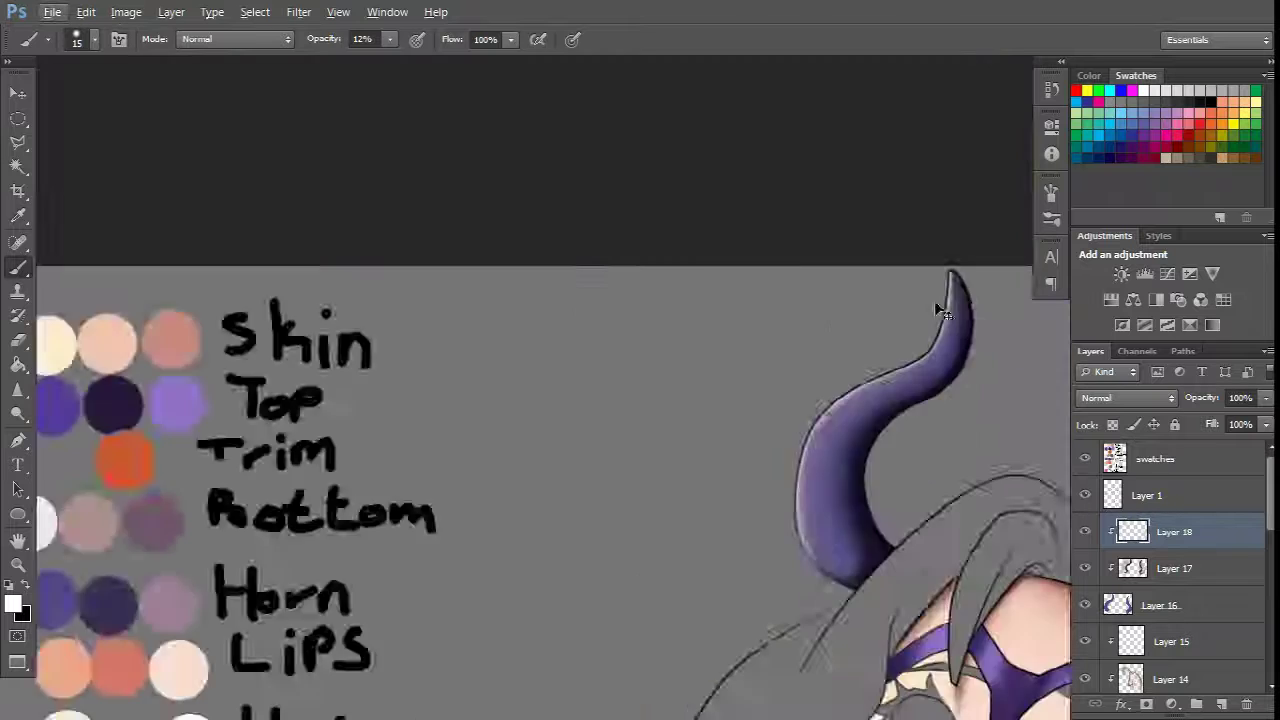
scroll(943, 277, up, 3)
drag(800, 185, 740, 420)
scroll(760, 258, up, 1)
scroll(750, 610, down, 10)
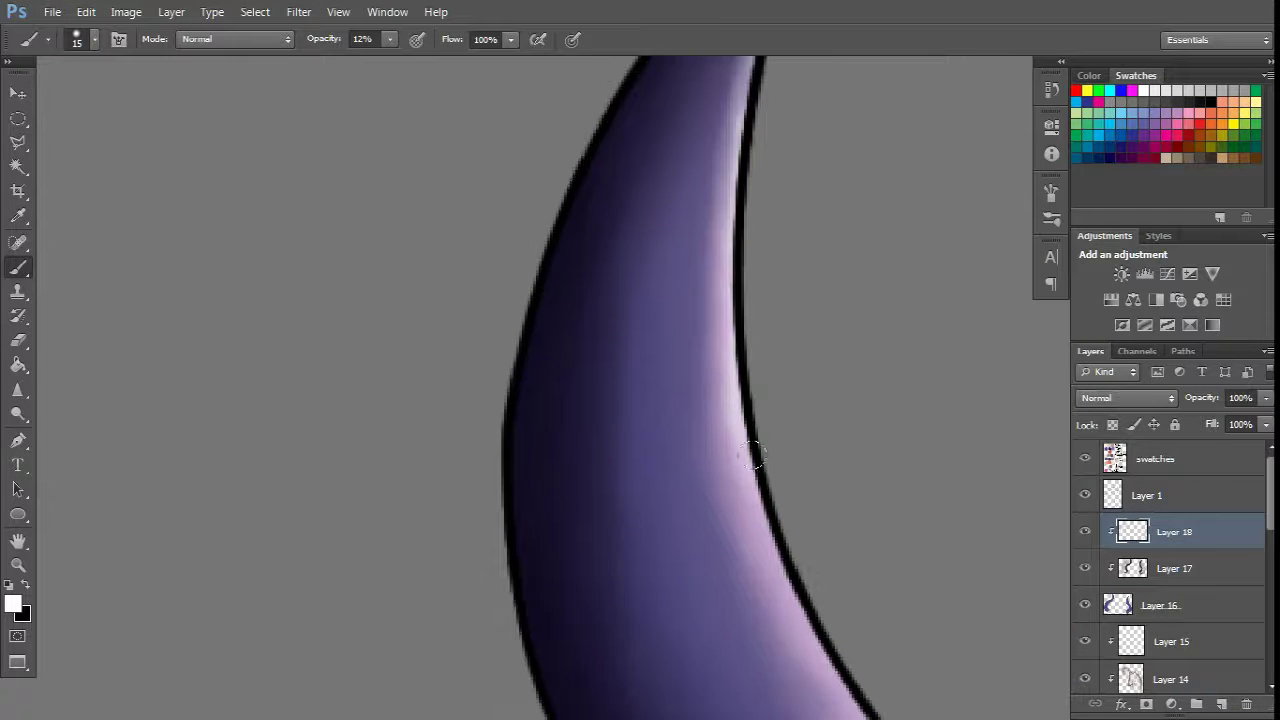
drag(940, 600, 830, 390)
Step: Extend the white rim highlight down the right horn's lower curve to its base
scroll(830, 390, down, 3)
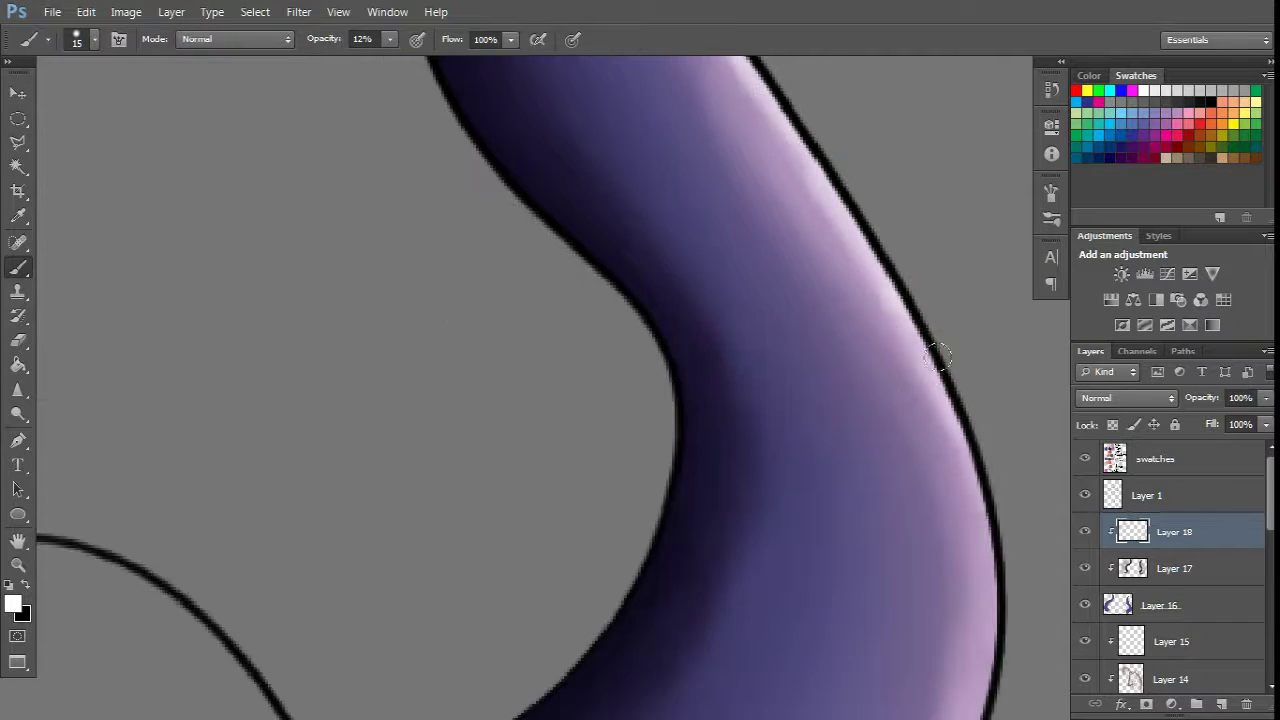
scroll(937, 357, down, 3)
mouse_move(995, 570)
mouse_down()
mouse_move(937, 357)
mouse_move(985, 410)
mouse_up()
scroll(985, 410, down, 3)
drag(930, 600, 985, 450)
scroll(701, 600, down, 3)
scroll(701, 600, down, 5)
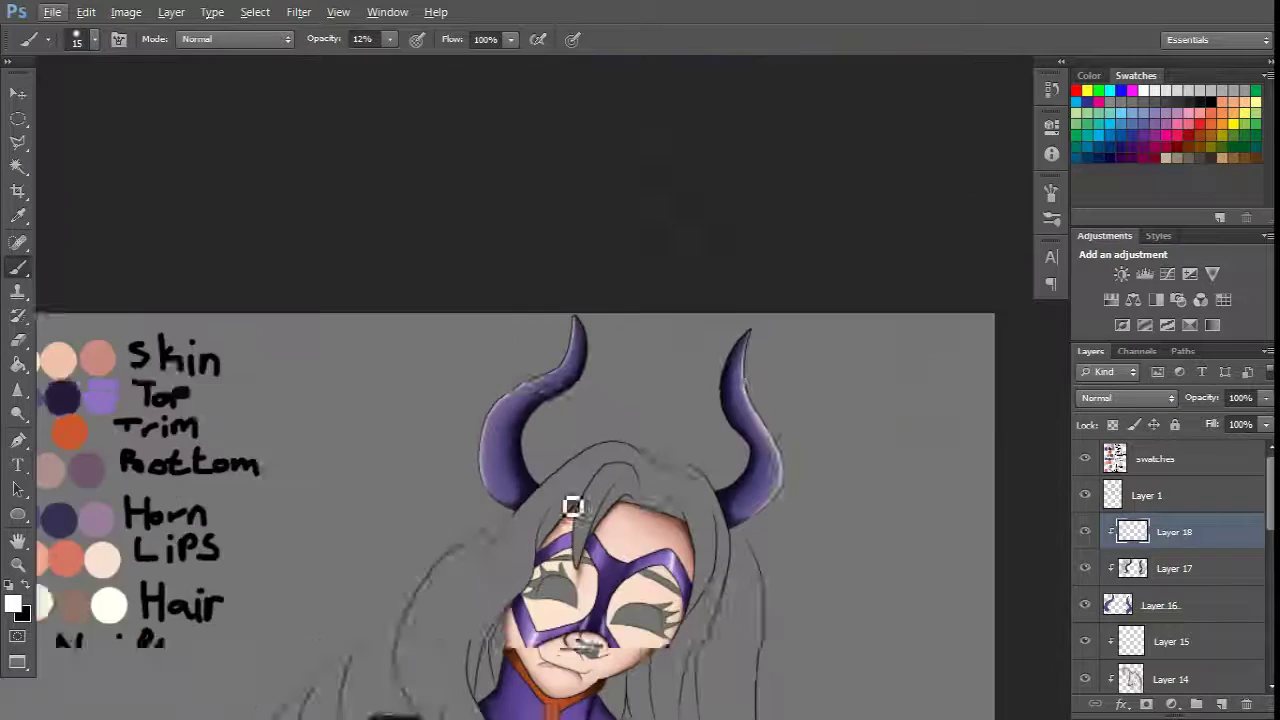
Step: Select the purple sleeve areas and fill them on Layer 13 with the pale colour of the bottoms
key(s)
scroll(686, 243, down, 2)
key(ctrl+shift+alt+n)
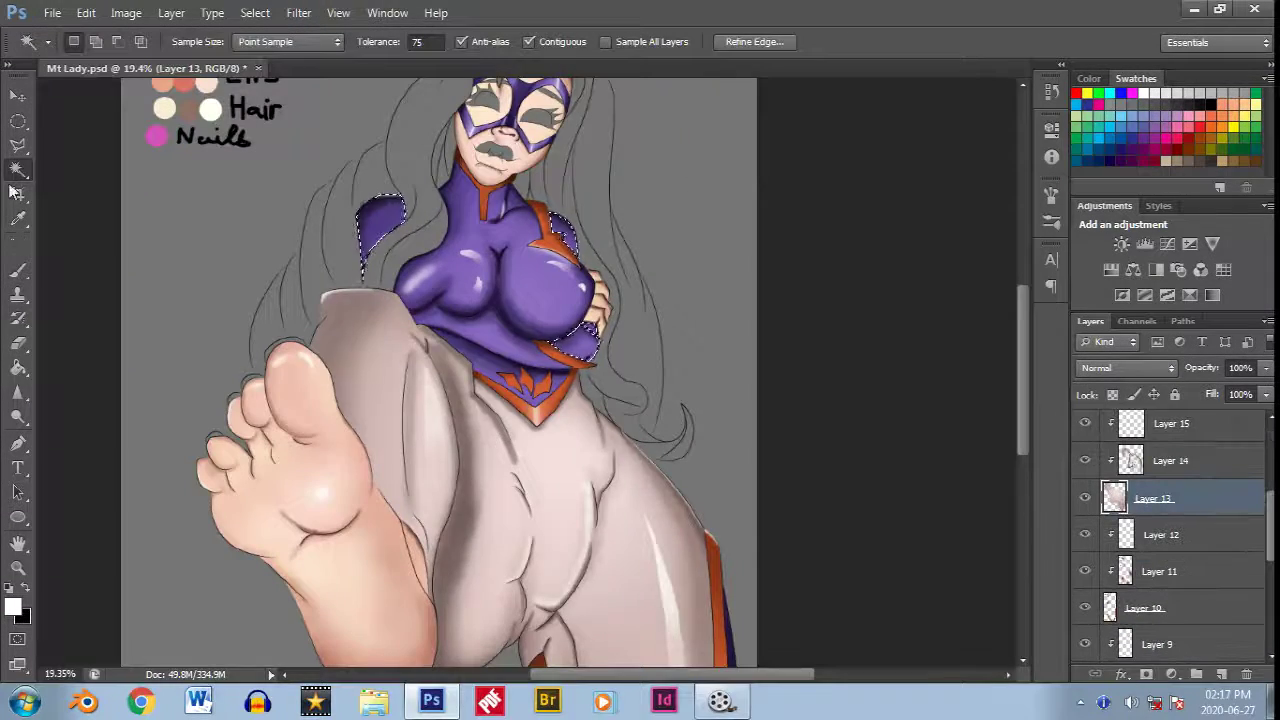
click(255, 12)
click(600, 350)
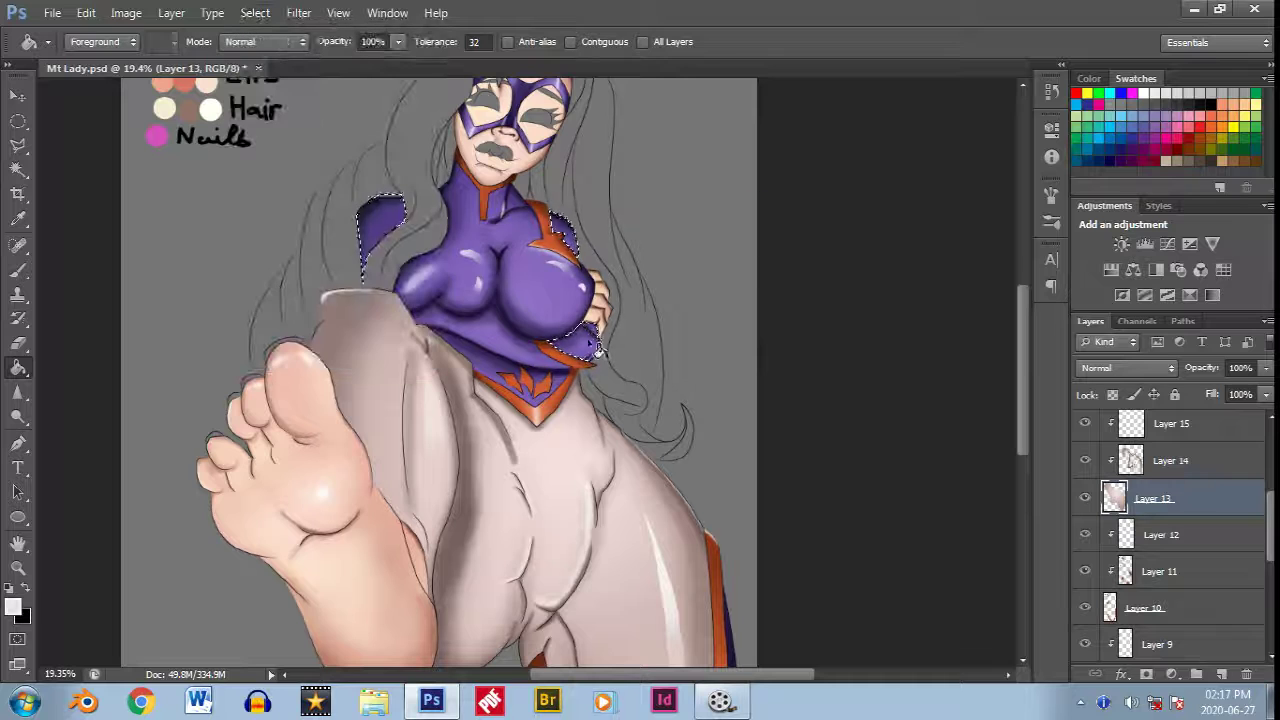
Step: On Layer 14, shade the right upper sleeve in greyish brown with a 100 px brush
click(1170, 460)
key(b)
scroll(480, 260, up, 3)
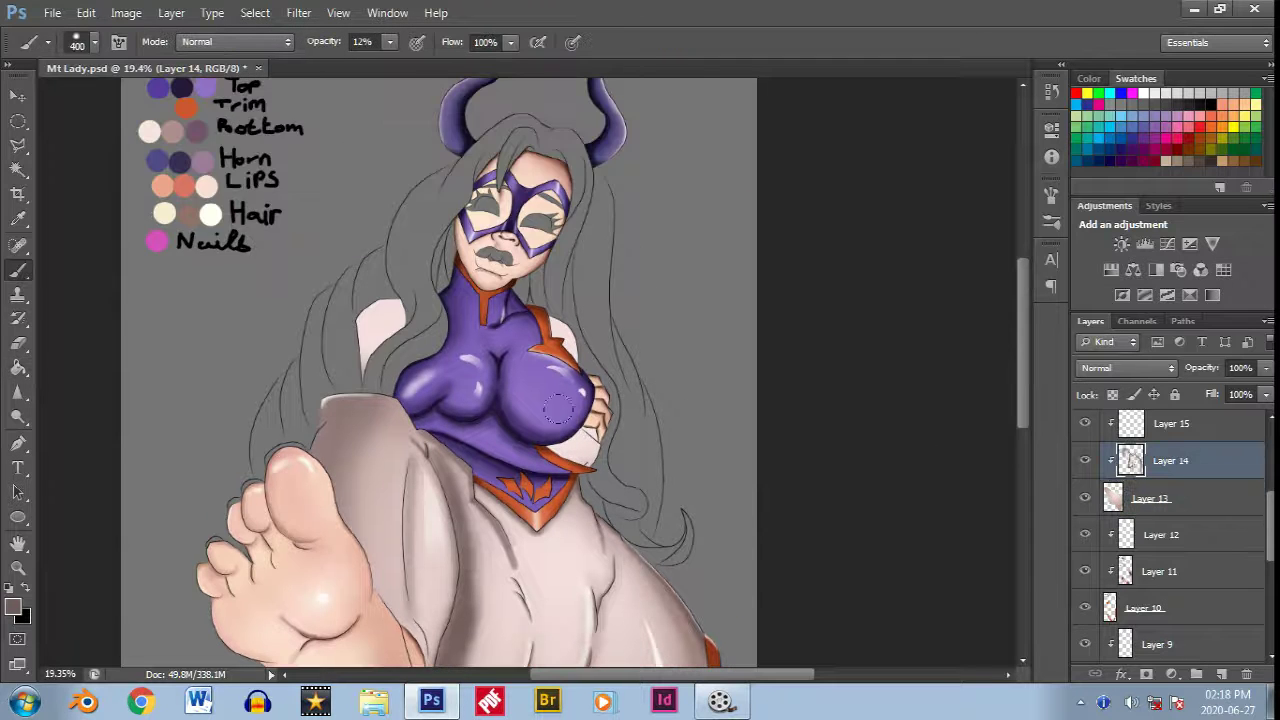
right_click(615, 441)
key(Escape)
scroll(615, 441, up, 5)
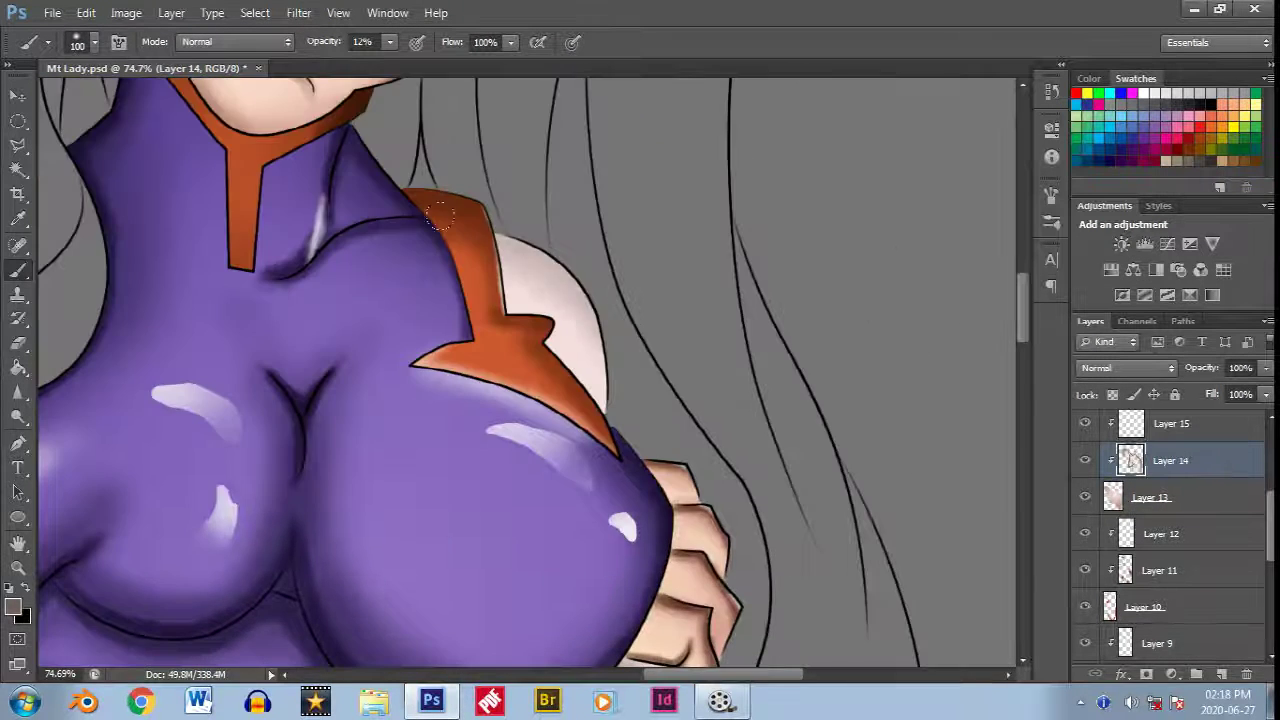
scroll(615, 441, up, 2)
Step: Shade the edges of the left upper sleeve in greyish brown with a 175 px brush
drag(330, 300, 470, 240)
right_click(472, 298)
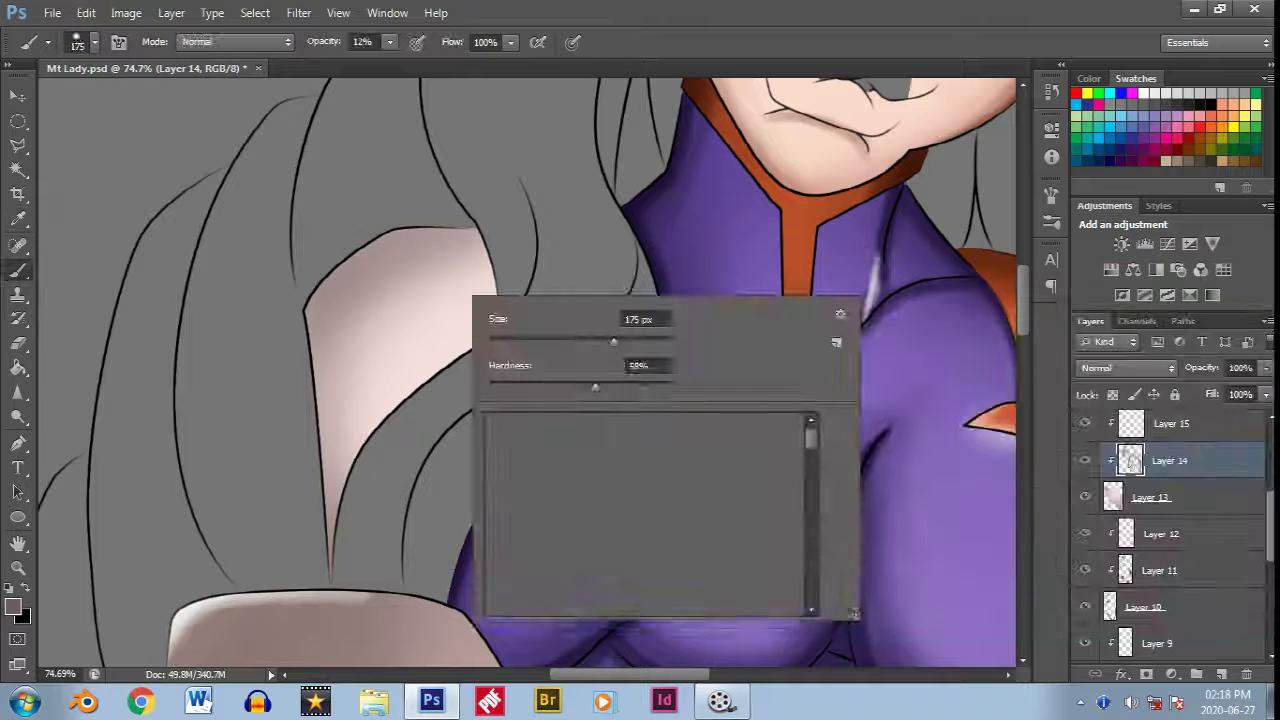
drag(495, 337, 490, 337)
key(Return)
drag(330, 260, 432, 222)
Step: Shade the right forearm sleeve beneath the chest with a 30 px brush
scroll(432, 222, right, 5)
scroll(561, 458, down, 4)
key(bracketleft)
key(bracketleft)
key(bracketleft)
key(bracketleft)
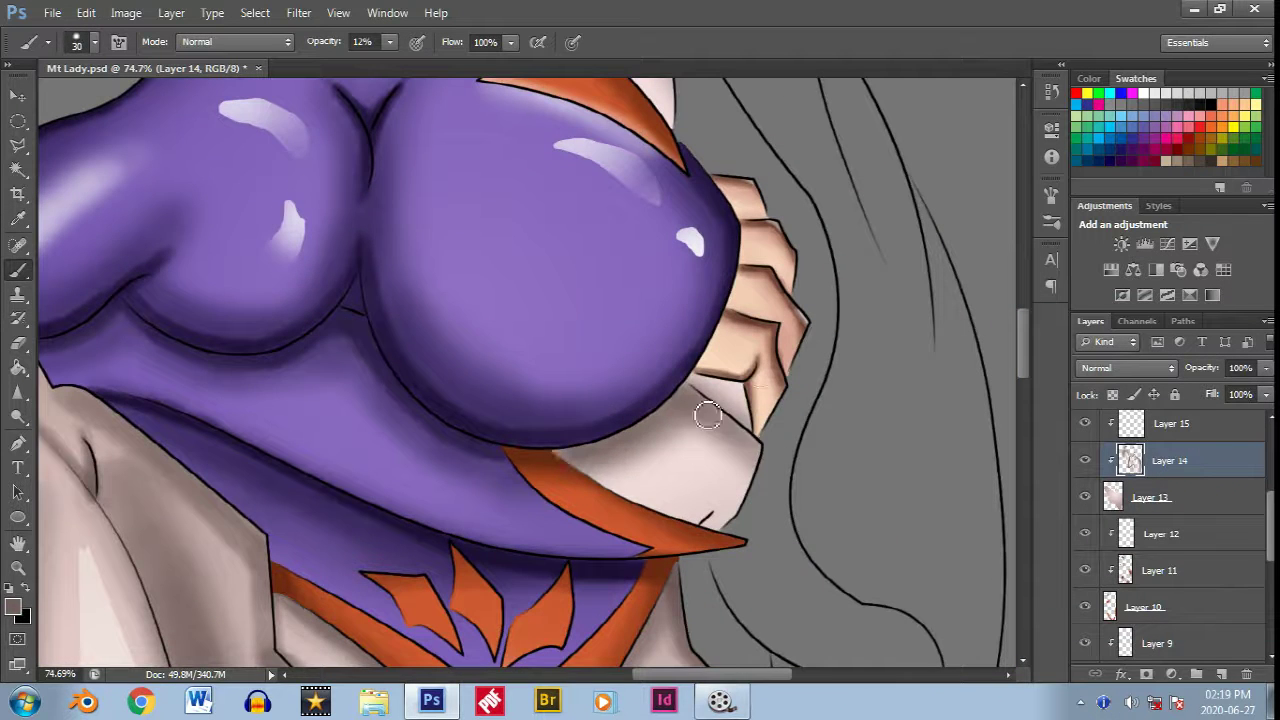
Step: Add a new layer above the horn layers and select all hair sections on line-art Layer 1 with the Magic Wand
scroll(661, 398, down, 4)
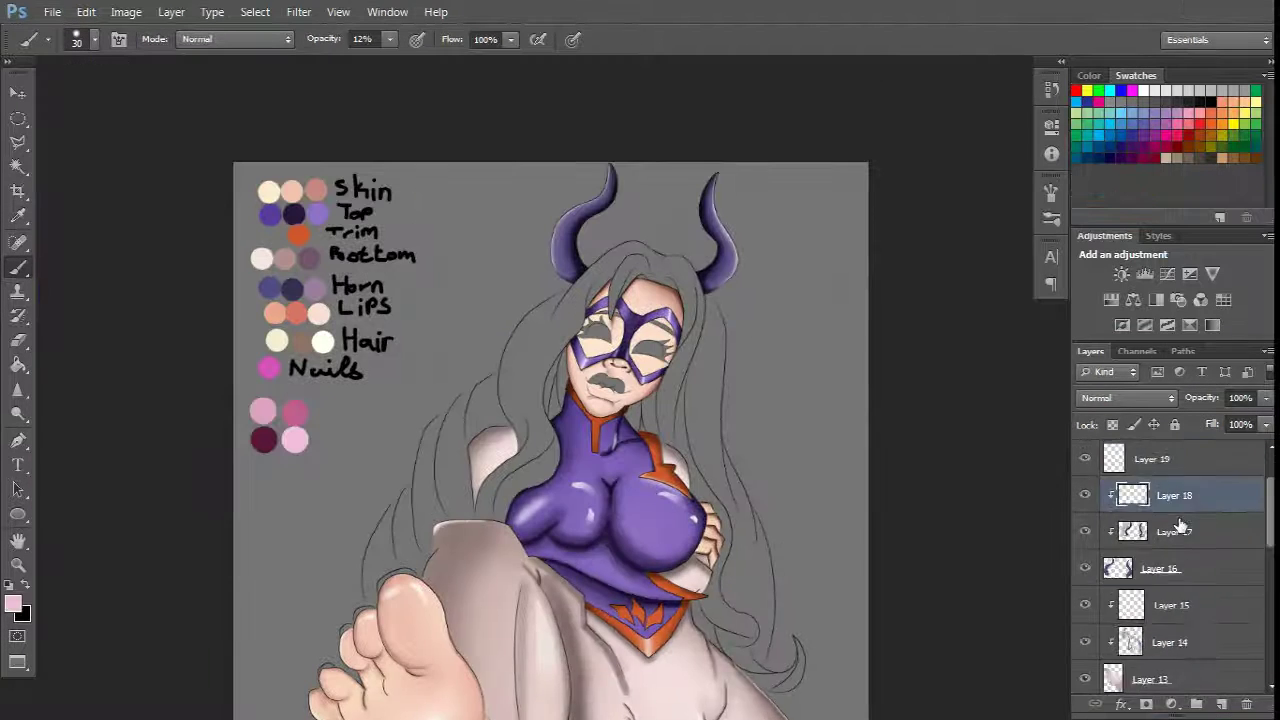
click(580, 357)
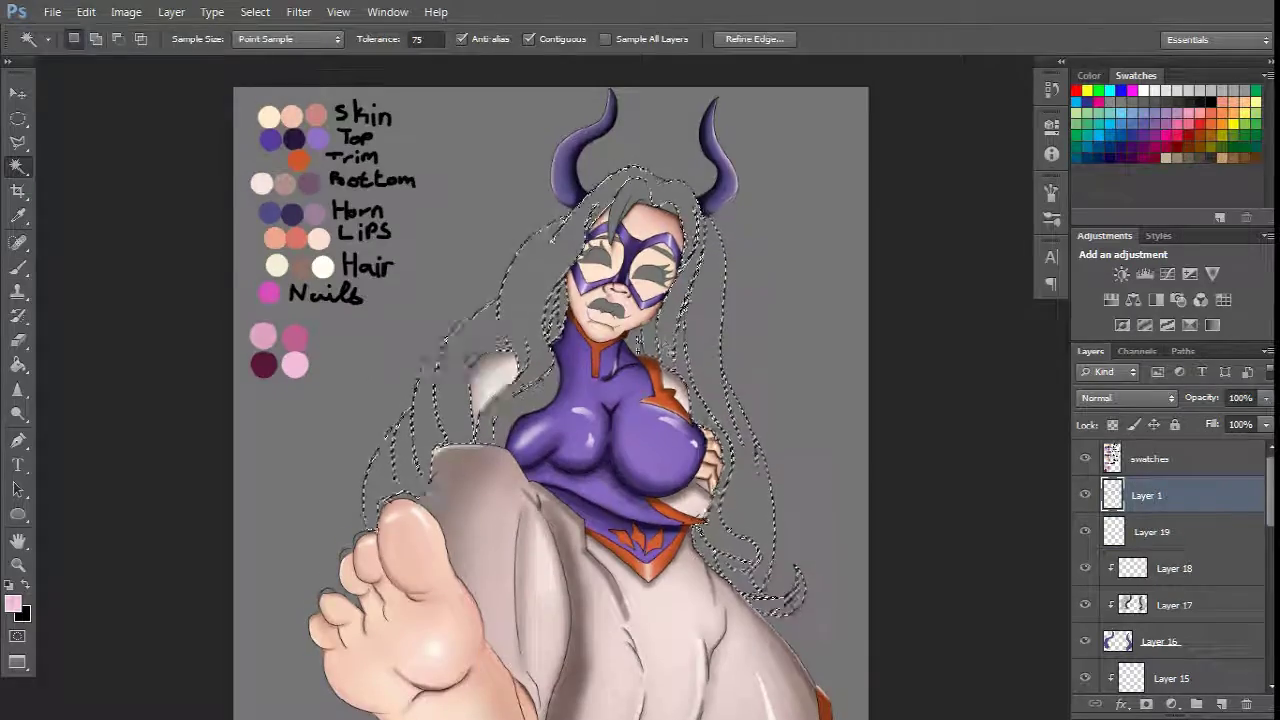
scroll(600, 340, up, 2)
scroll(600, 340, up, 3)
key(ctrl+0)
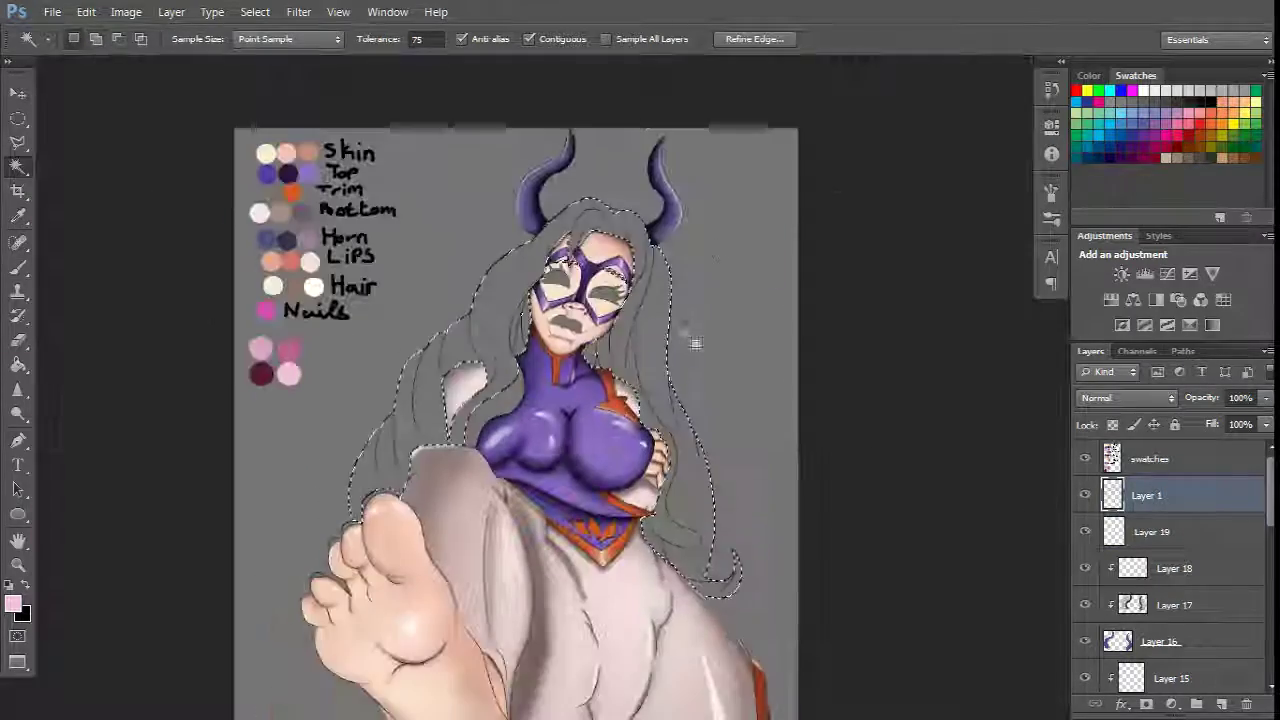
Step: Define a gradient running from the cream Hair swatch to the brown Hair swatch for Layer 19
key(g)
key(alt+bracketleft)
click(97, 39)
double_click(820, 346)
click(450, 460)
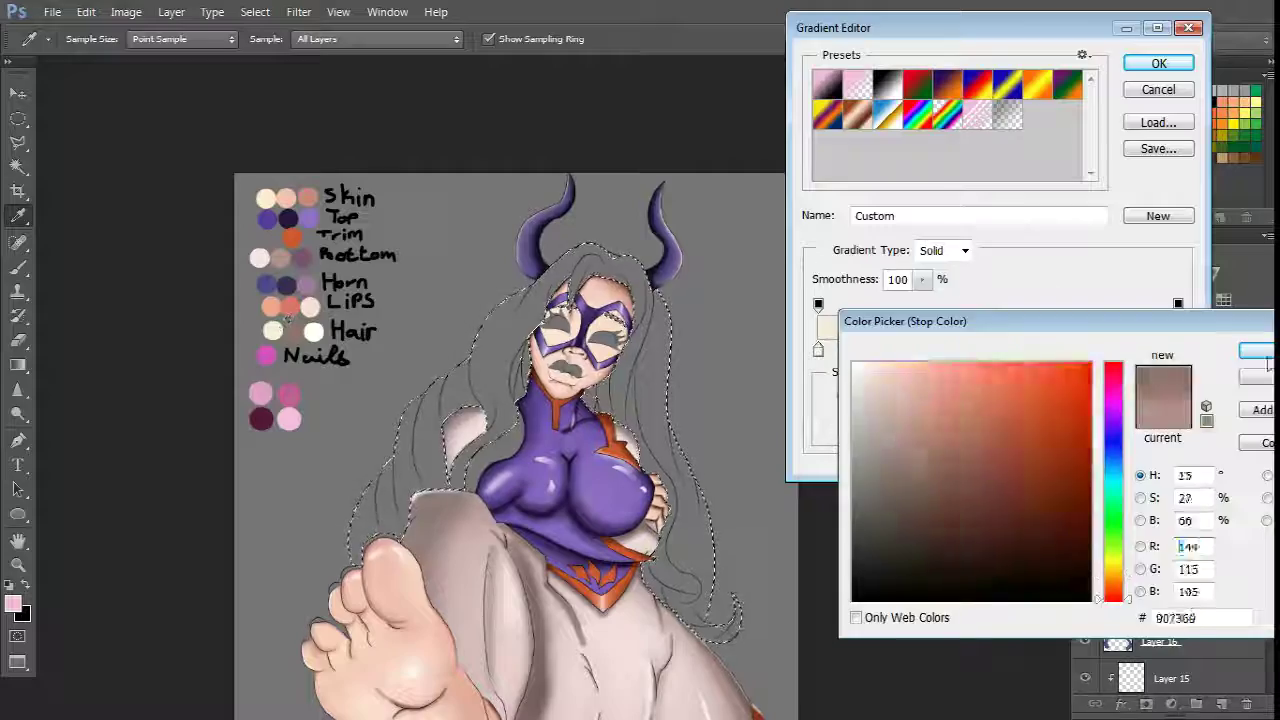
click(1257, 417)
click(1157, 63)
Step: Try to fill the hair selection with the cream-to-brown gradient from the crown down to the tips
drag(560, 260, 560, 620)
key(alt+bracketright)
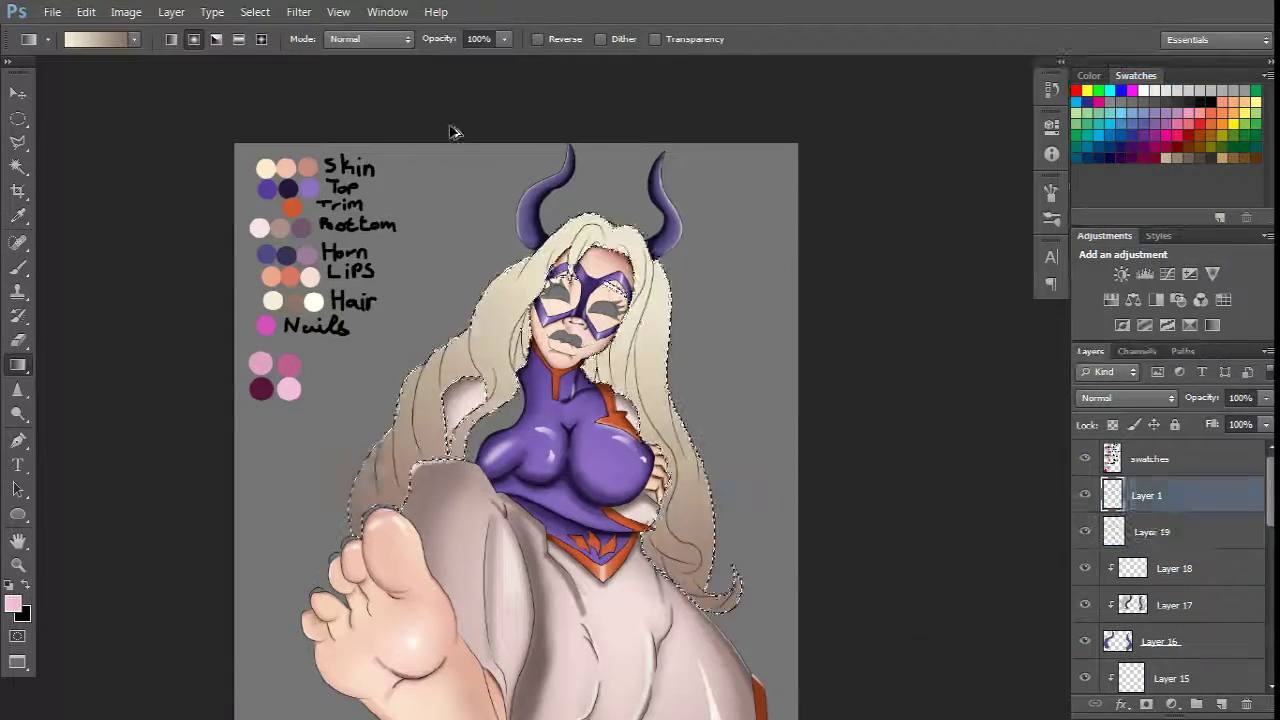
key(ctrl+z)
key(ctrl+plus)
key(ctrl+0)
Step: Refine the hair selection to include the curled tip and fill it on Layer 19 with the cream-to-brown gradient
click(255, 11)
key(Escape)
key(alt+bracketleft)
key(ctrl+z)
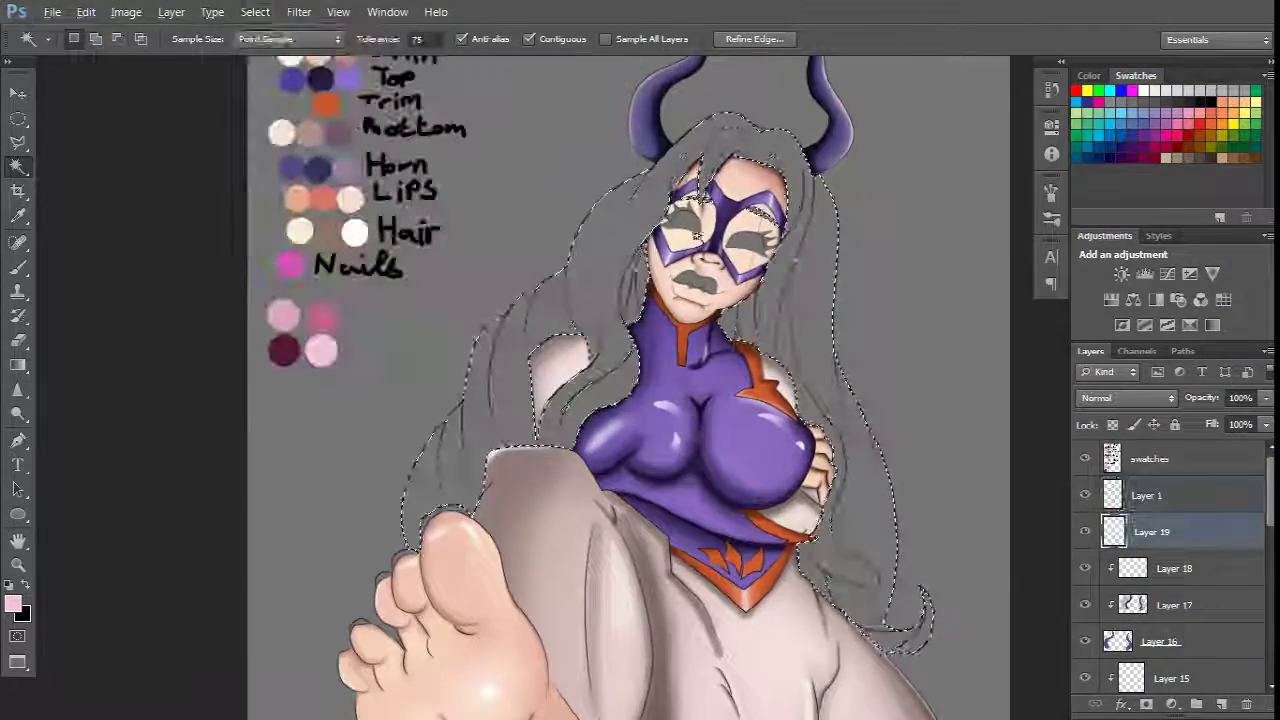
key(ctrl+plus)
Step: Add a new layer clipped to the hair fill, clear the selection and switch to the Brush tool
click(1221, 704)
key(ctrl+minus)
key(ctrl+alt+g)
key(ctrl+d)
key(b)
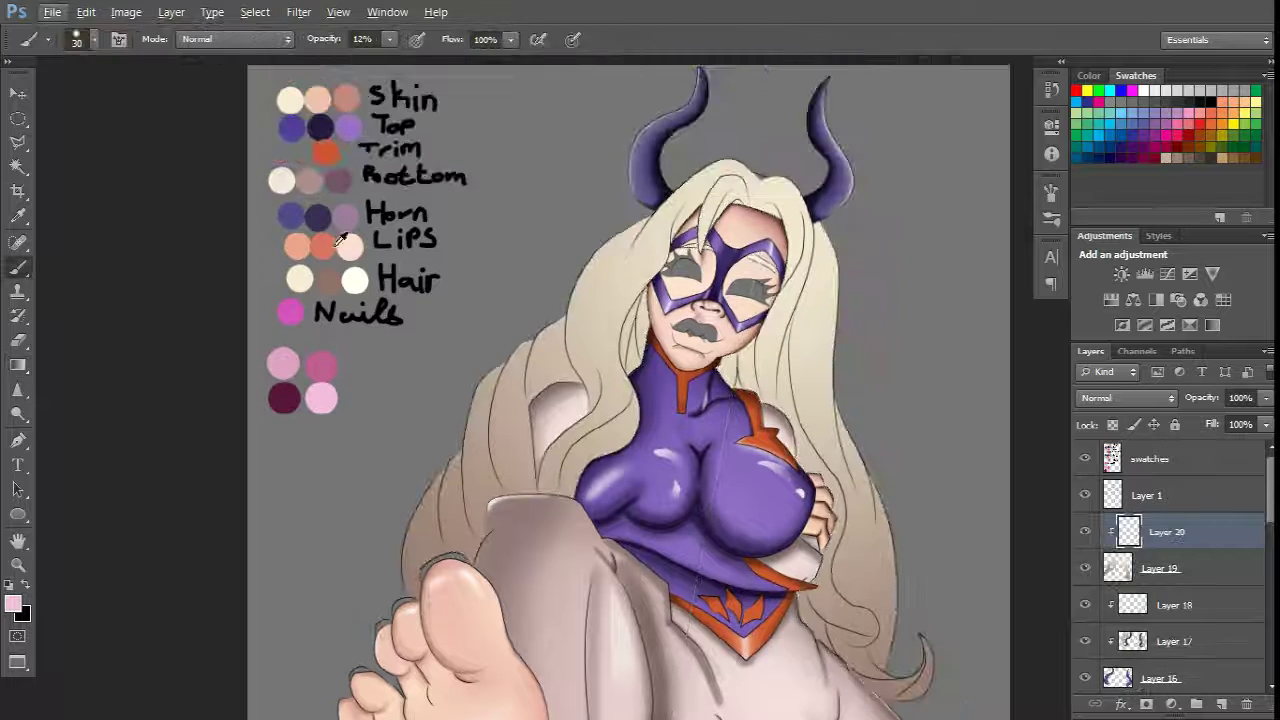
Step: Sample the brown Hair swatch and shade the hair strands around the face and neck with an 80 px brush
key(ctrl+plus)
key(ctrl+plus)
mouse_move(792, 306)
mouse_down()
mouse_move(656, 156)
mouse_move(786, 96)
mouse_up()
right_click(552, 344)
key(Return)
scroll(755, 628, down, 5)
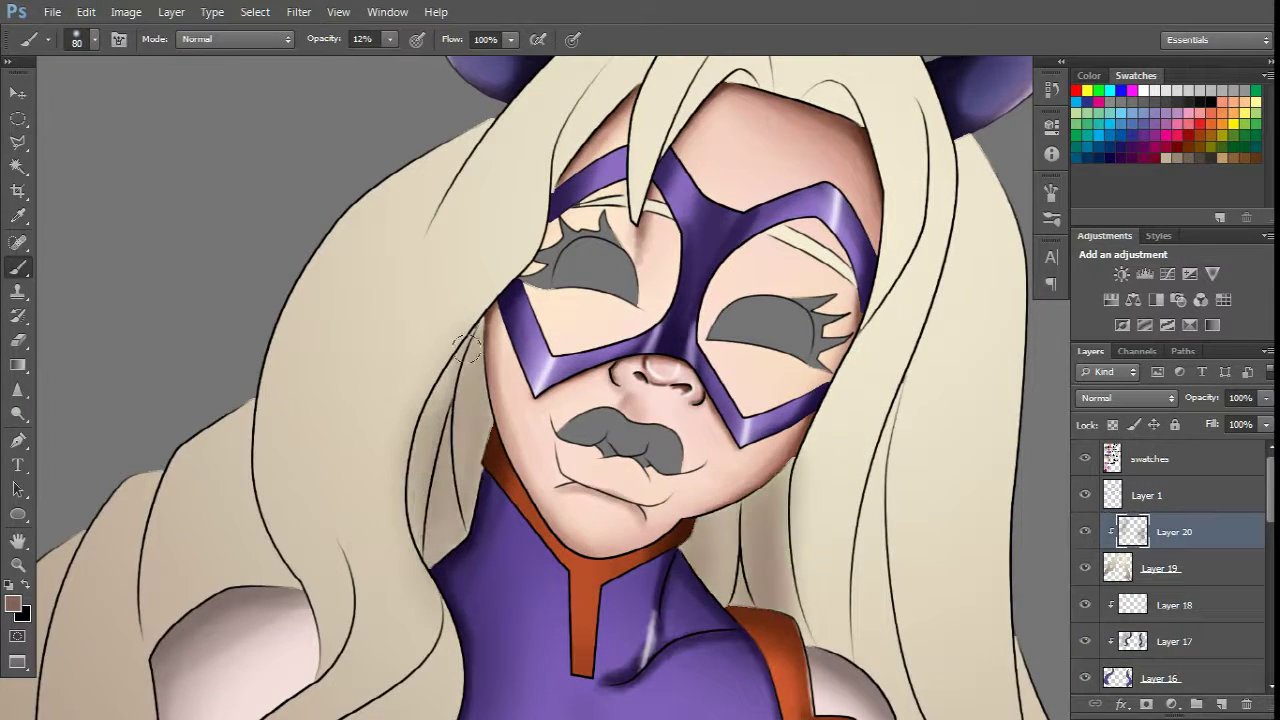
scroll(600, 400, up, 2)
scroll(709, 91, down, 2)
Step: Shade the hair falling beside the face and onto the shoulders in brown with a 90 px brush
key(bracketright)
key(bracketright)
key(bracketright)
key(bracketright)
key(bracketright)
key(bracketright)
key(bracketright)
key(bracketright)
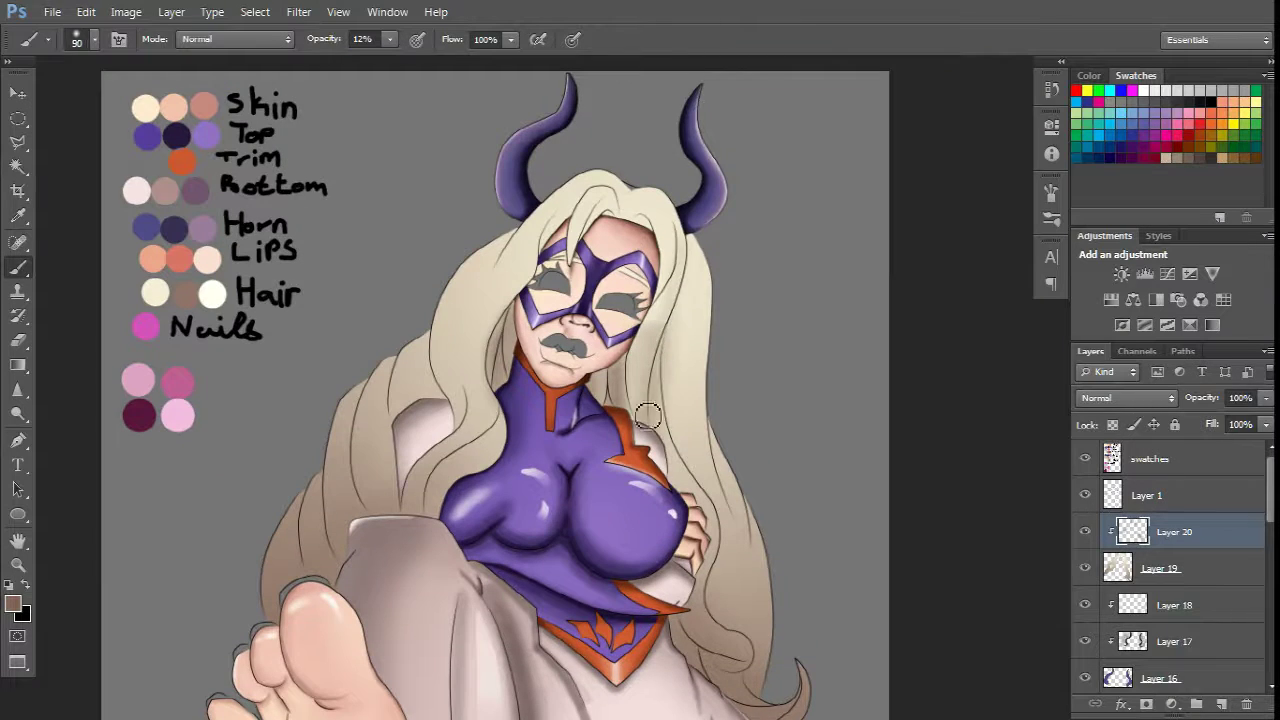
Step: Shade the long hair strands on both sides of the body in brown with an 80 px brush
scroll(305, 418, down, 3)
key(bracketleft)
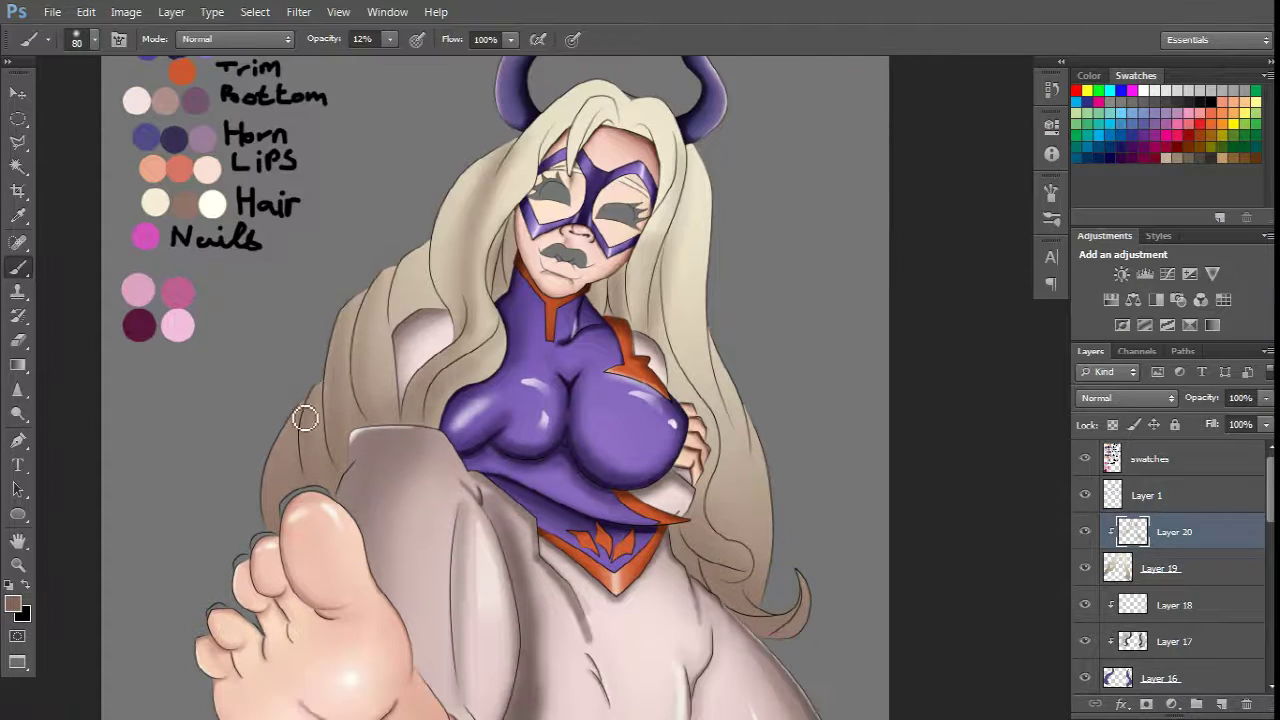
key(bracketleft)
key(bracketleft)
scroll(475, 369, up, 3)
scroll(763, 486, up, 5)
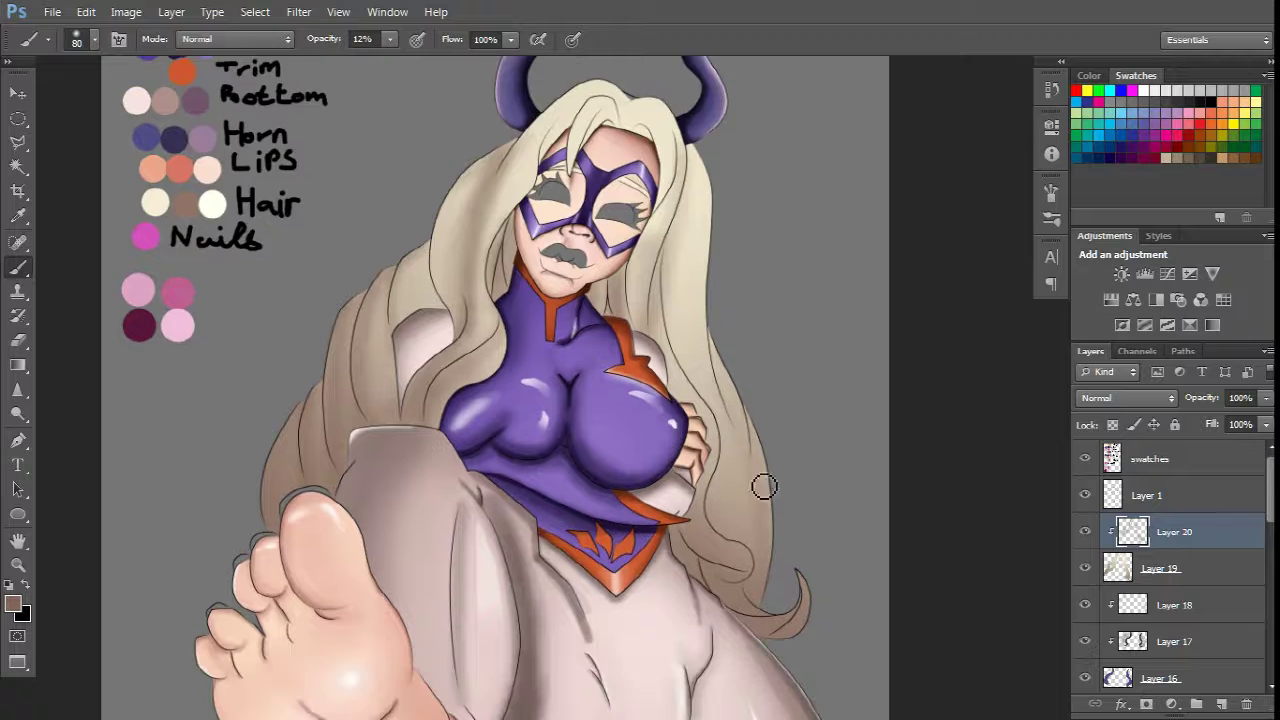
Step: Pick a darker brown and deepen the shadows in the hair curls beside the right hip with a 35–45 px brush
key(bracketleft)
key(bracketleft)
key(bracketleft)
key(bracketleft)
click(13, 603)
click(868, 410)
key(Return)
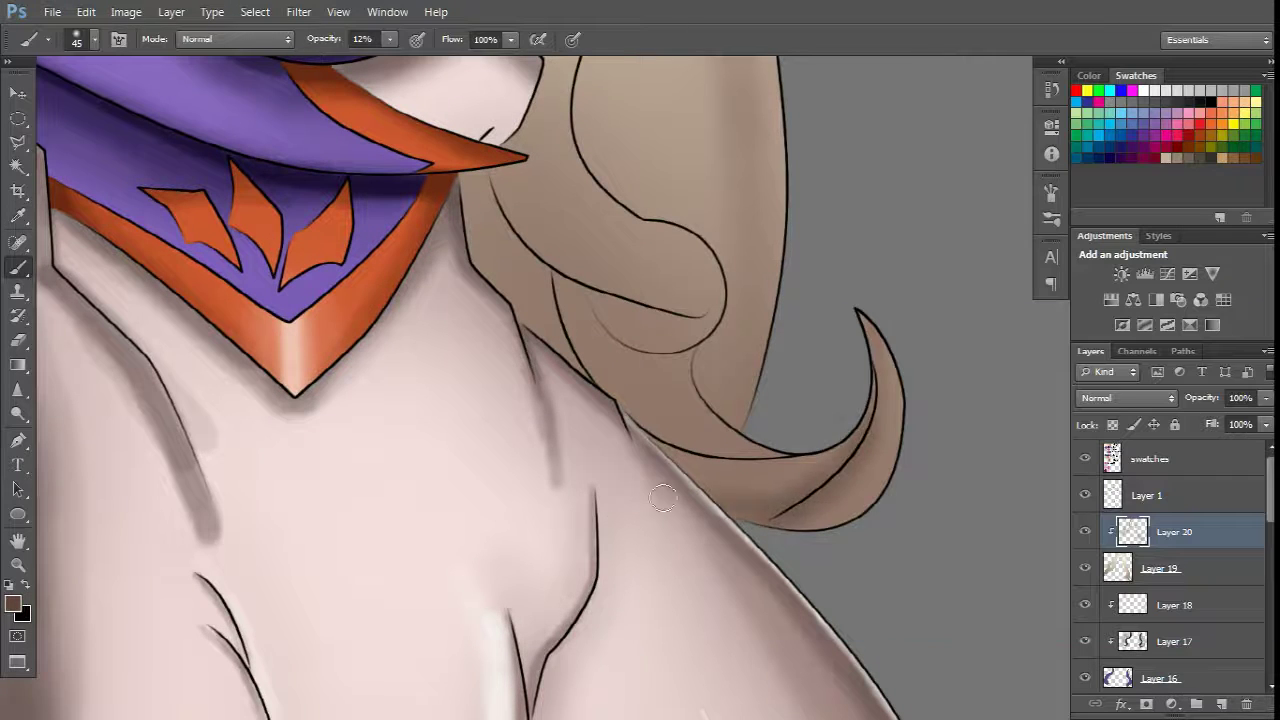
scroll(663, 497, up, 2)
scroll(690, 470, up, 2)
key(bracketright)
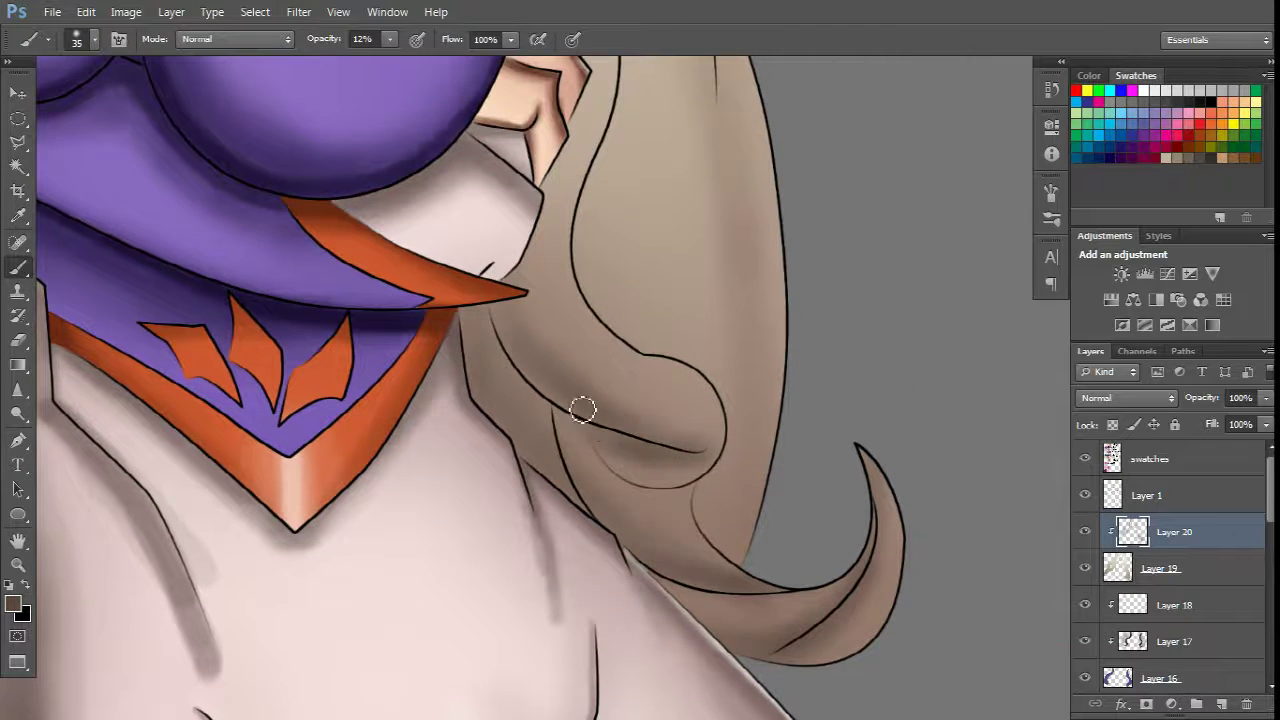
Step: Deepen the shadows in the hair strands beside the neck and right shoulder with a 35–90 px brush
scroll(583, 409, up, 15)
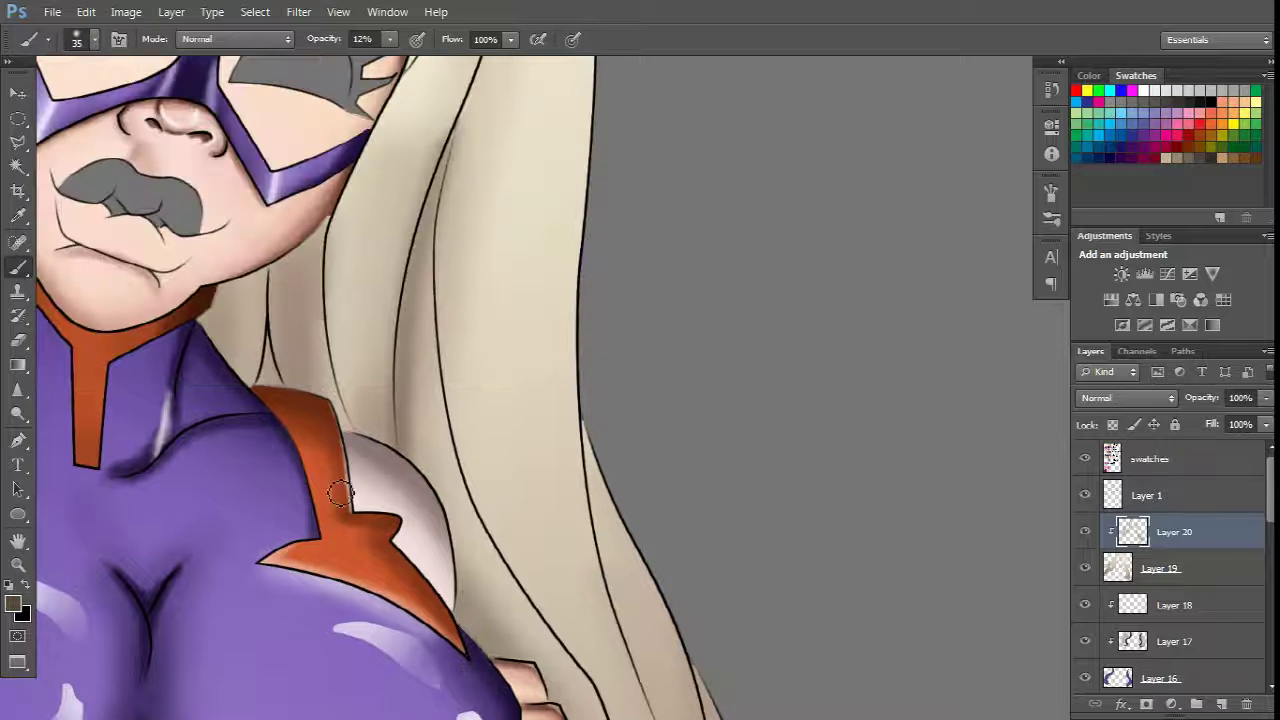
scroll(340, 492, down, 2)
key(bracketright)
key(bracketright)
key(bracketright)
key(bracketright)
key(bracketright)
key(bracketright)
scroll(100, 318, up, 2)
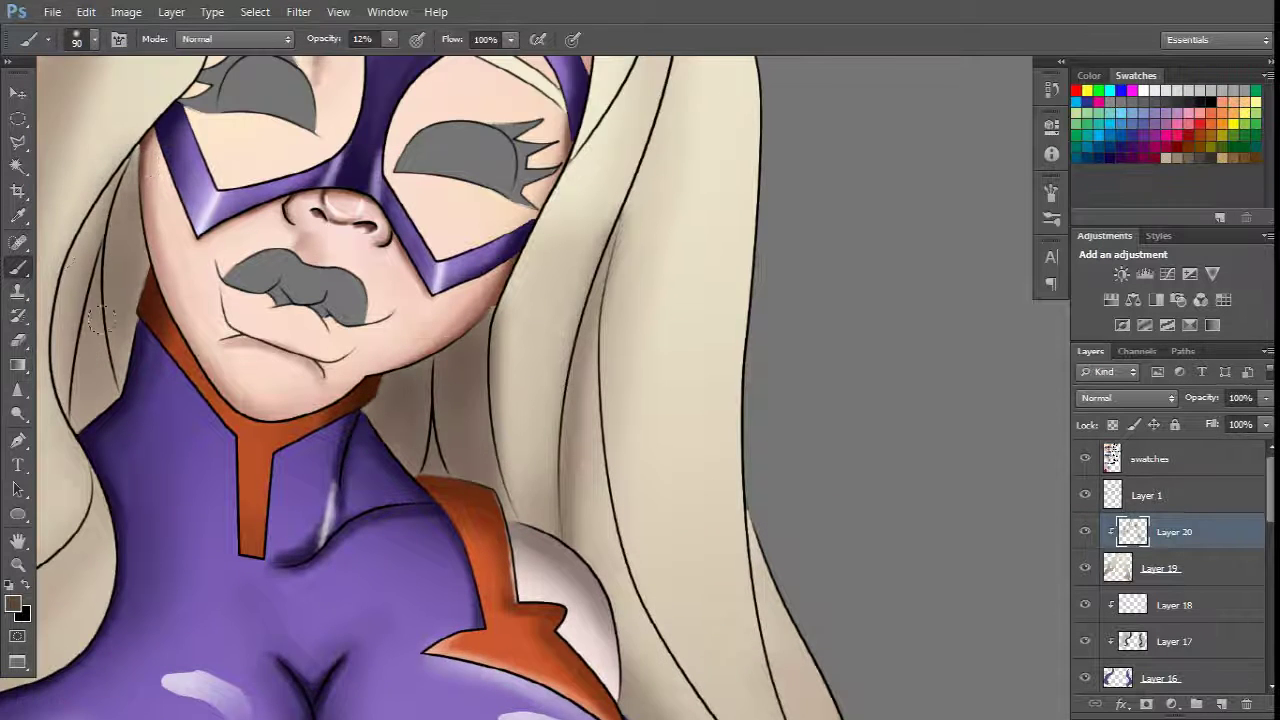
Step: Darken the folds of the large hair strand on the left side of the face
scroll(100, 318, left, 3)
scroll(222, 323, down, 2)
scroll(720, 333, up, 8)
Step: Shade the right fringe locks and the hair roots along the forehead with a 20–40 px brush
key(bracketleft)
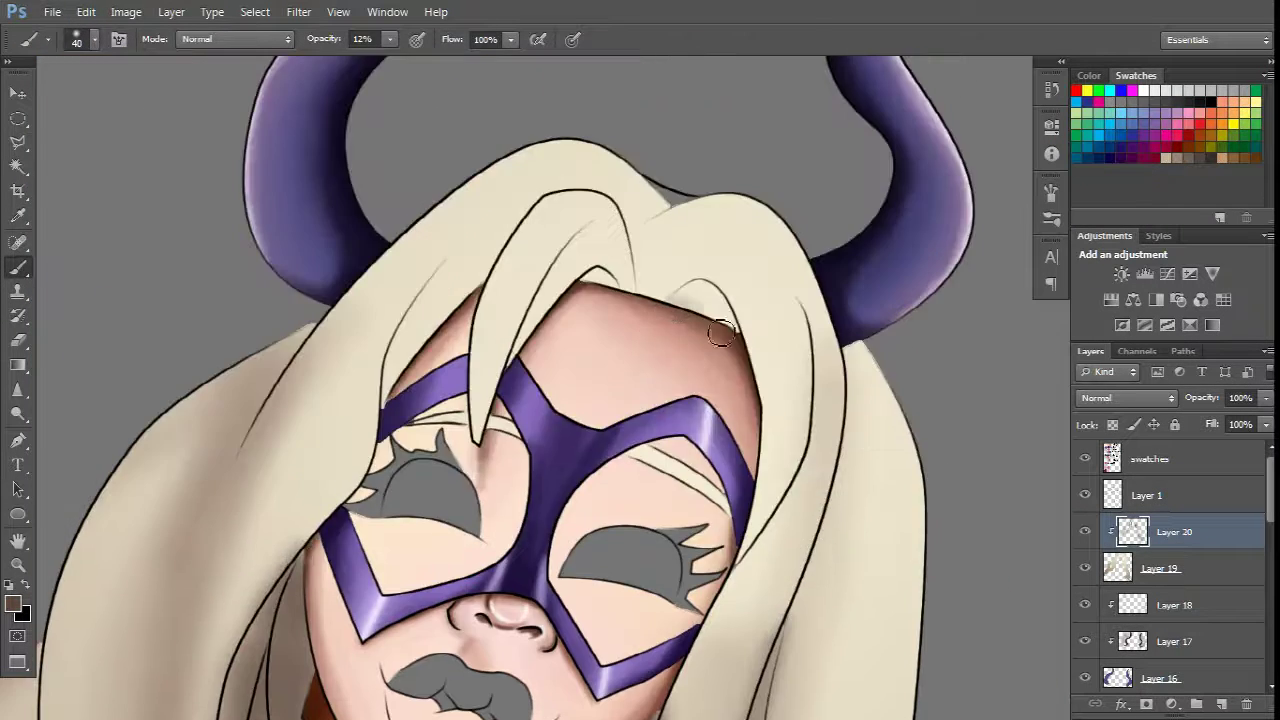
key(bracketleft)
key(bracketleft)
scroll(815, 290, down, 1)
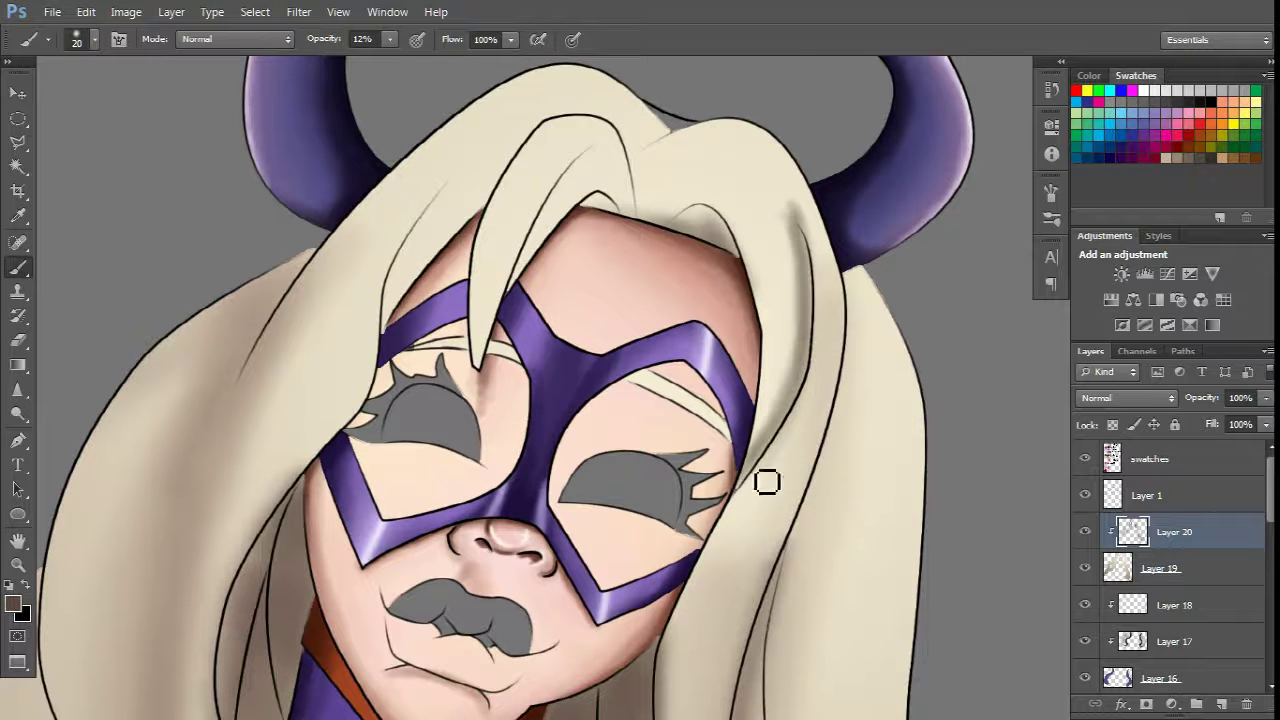
scroll(766, 482, down, 1)
Step: Shade the central fringe lock and the hair beside it with an 80 px brush, sampling a tone from the hair
key(bracketright)
key(bracketright)
key(bracketright)
key(bracketright)
key(bracketright)
key(bracketright)
scroll(700, 400, up, 4)
alt+click(632, 295)
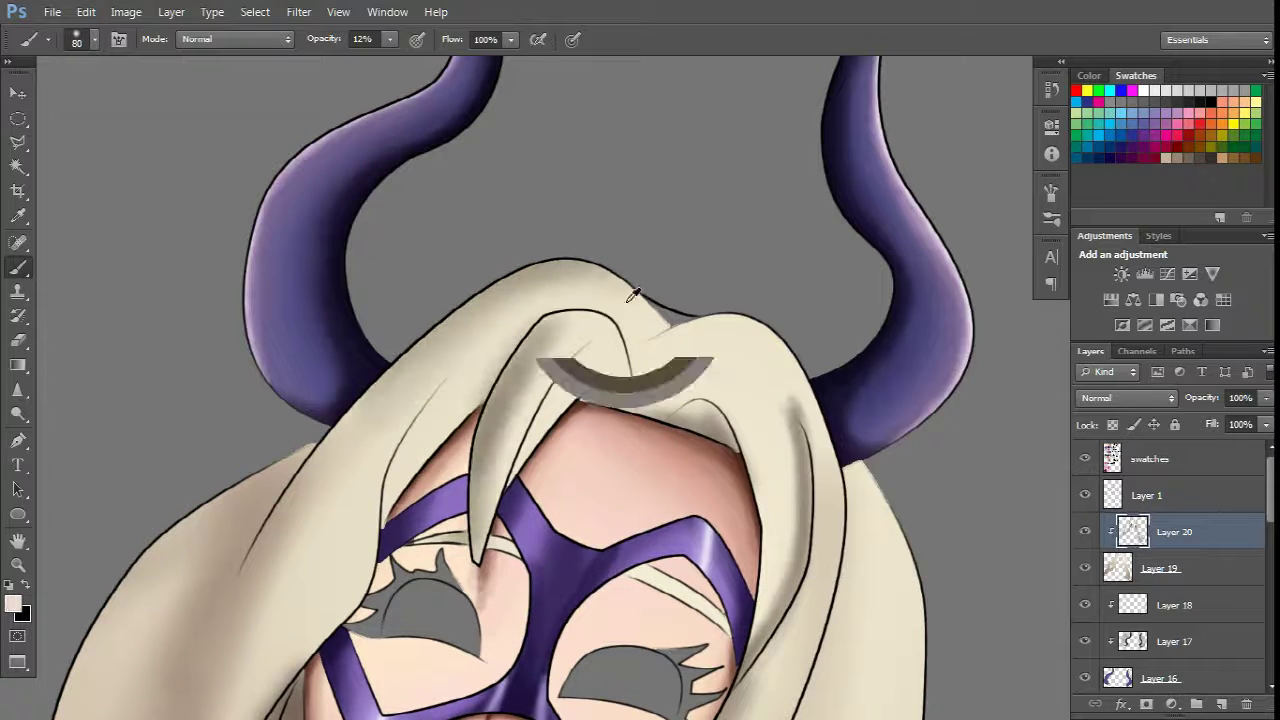
Step: Tint the long hair lengths on both sides of the body with a sandy yellow using a soft 175 px brush
scroll(632, 295, down, 5)
key(bracketright)
key(bracketright)
key(bracketright)
key(bracketright)
key(bracketright)
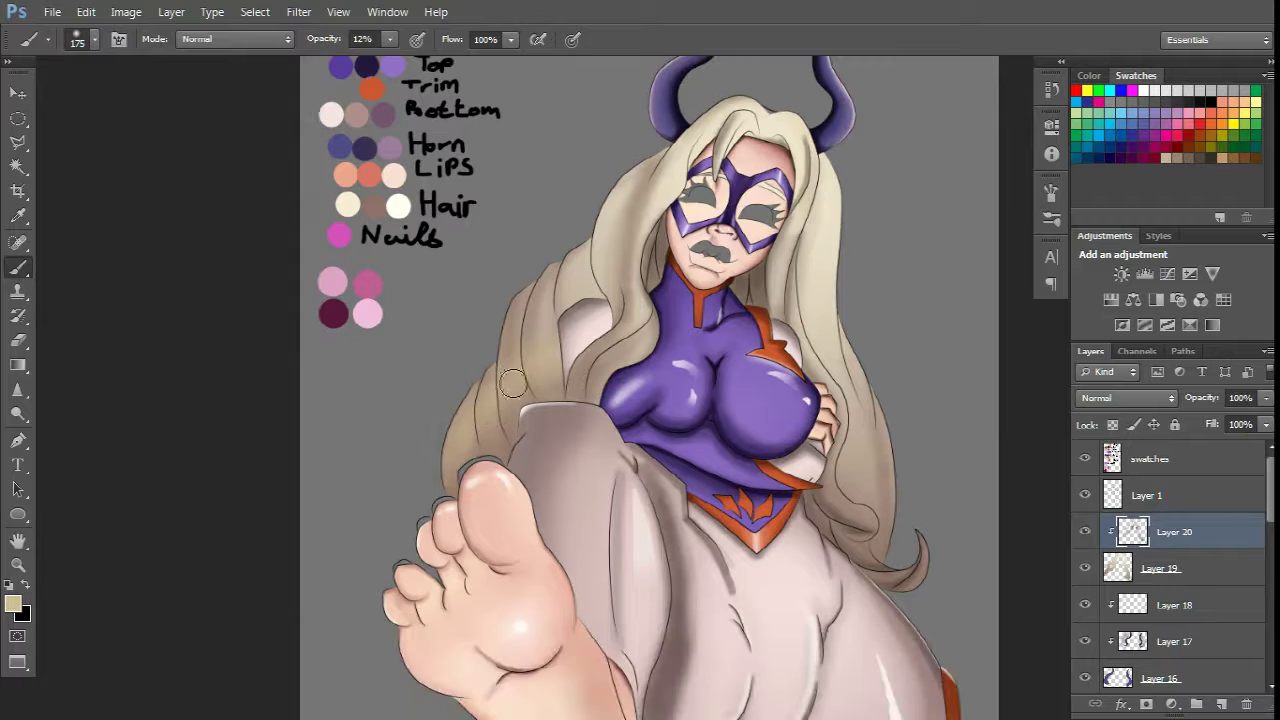
key(bracketleft)
key(bracketleft)
key(bracketleft)
key(bracketleft)
key(bracketleft)
key(bracketleft)
key(bracketleft)
scroll(558, 252, down, 1)
scroll(885, 585, down, 1)
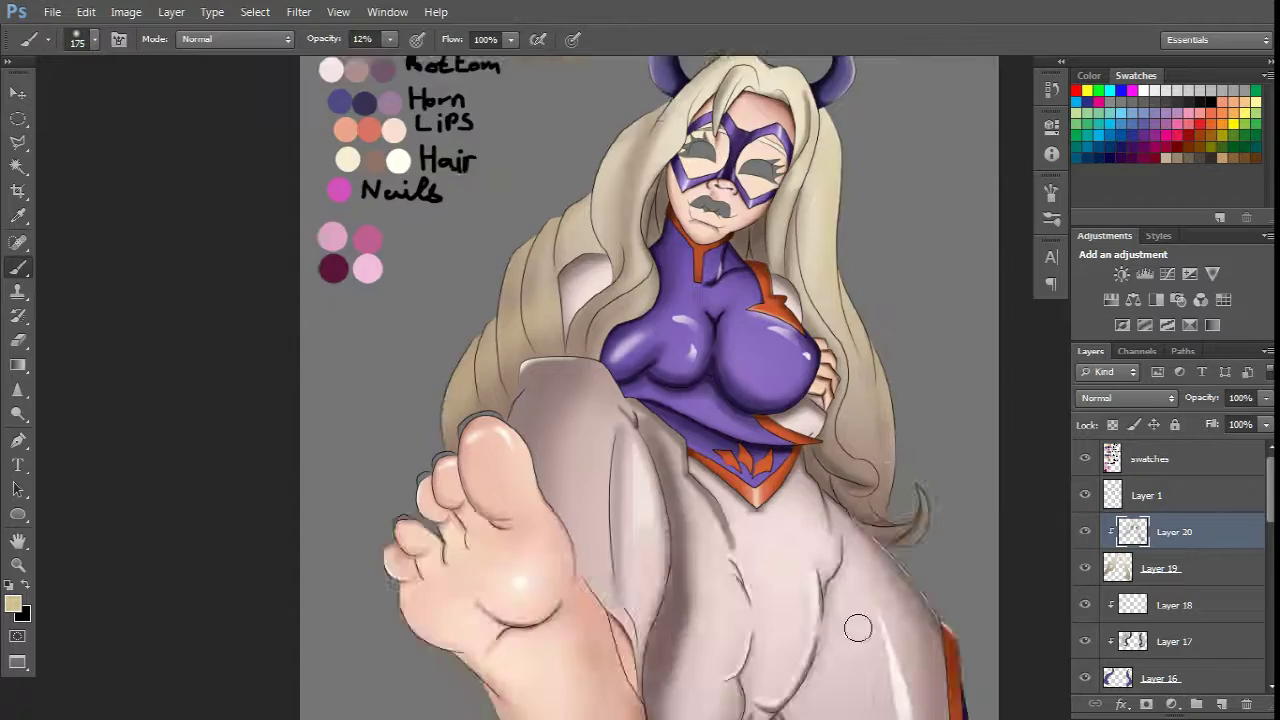
Step: Select the fingers beside the chest from the line art on Layer 1 and fill them with the costume's purple on Layer 7
scroll(897, 585, up, 5)
scroll(897, 585, down, 5)
key(w)
ctrl+click(770, 220)
scroll(760, 520, up, 5)
click(760, 520)
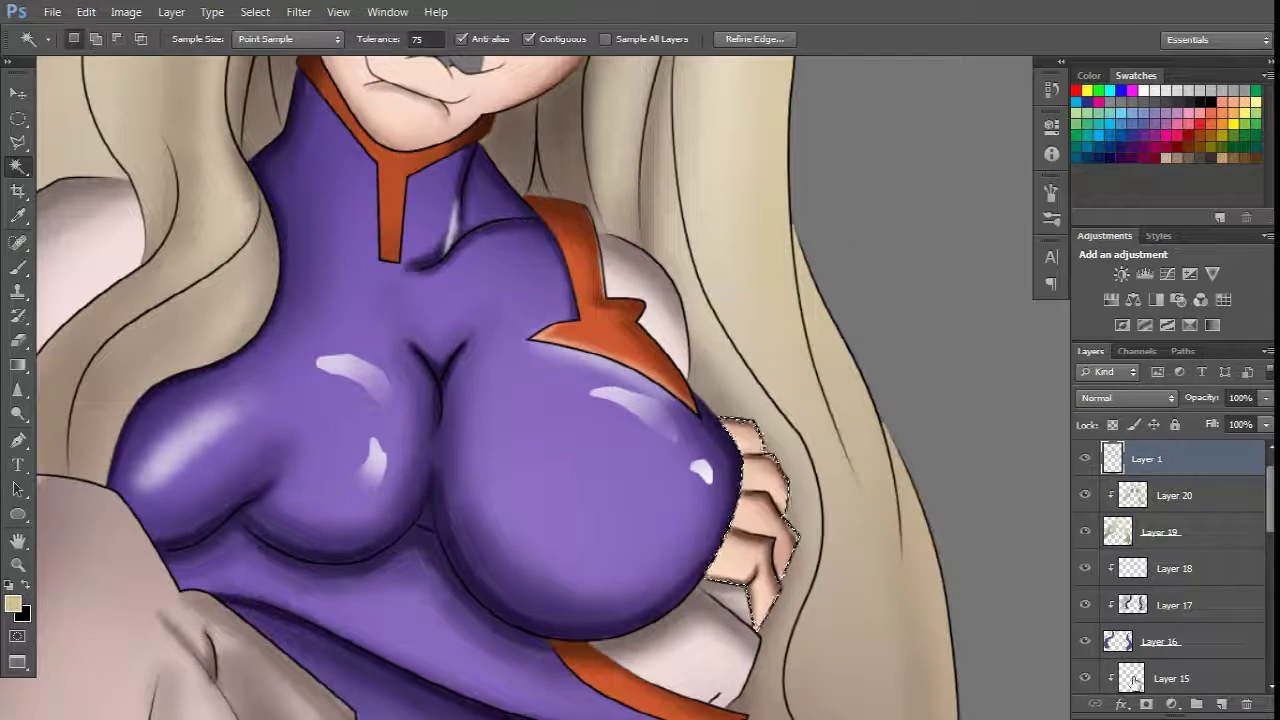
key(g)
scroll(672, 614, down, 2)
alt+click(672, 614)
click(765, 560)
scroll(765, 560, down, 3)
scroll(871, 528, up, 2)
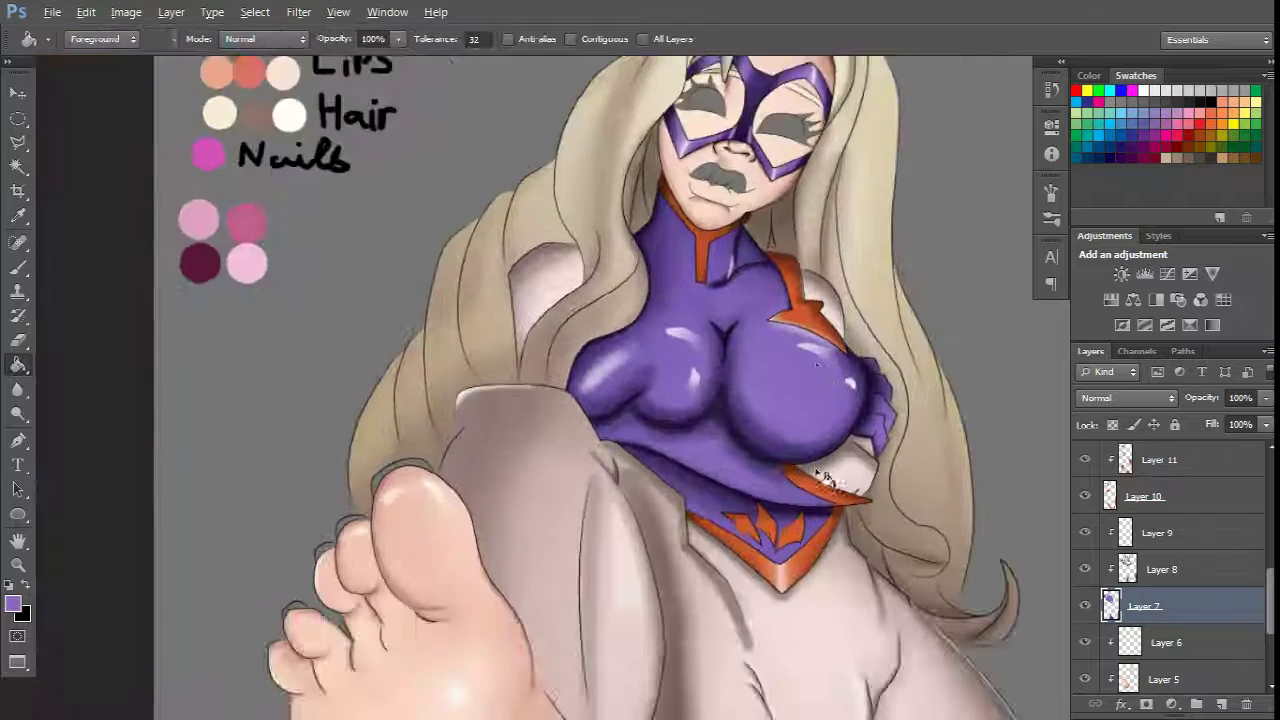
Step: Add a new layer above Layer 20, clipped to the hair, and ready a white brush for highlights
scroll(700, 400, down, 2)
key(b)
scroll(1167, 552, up, 5)
click(1160, 530)
key(ctrl+shift+alt+n)
key(ctrl+alt+g)
scroll(636, 363, up, 2)
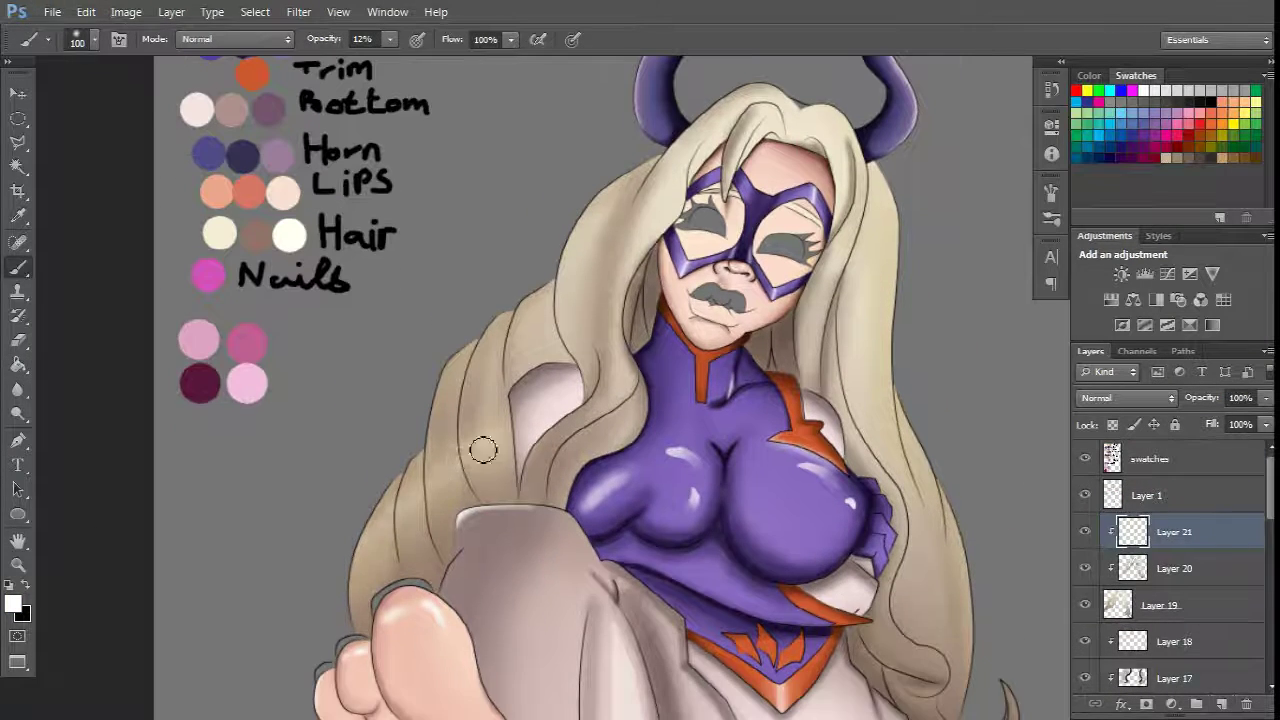
Step: Paint white highlights across the hair curls above the foot and the large strand beside the face with a 20–45 px brush
scroll(636, 363, down, 6)
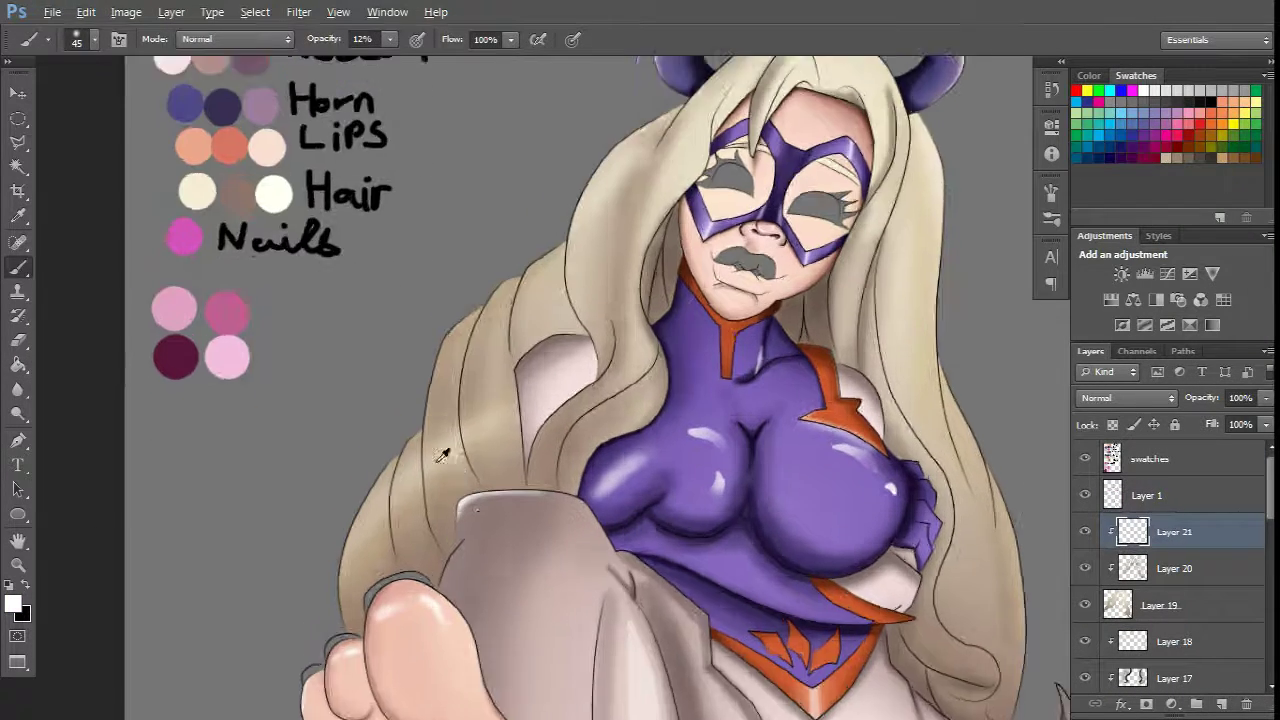
key(bracketleft)
key(bracketleft)
key(bracketleft)
key(bracketleft)
key(bracketleft)
key(bracketleft)
scroll(424, 447, up, 3)
drag(424, 447, 240, 594)
scroll(240, 594, down, 2)
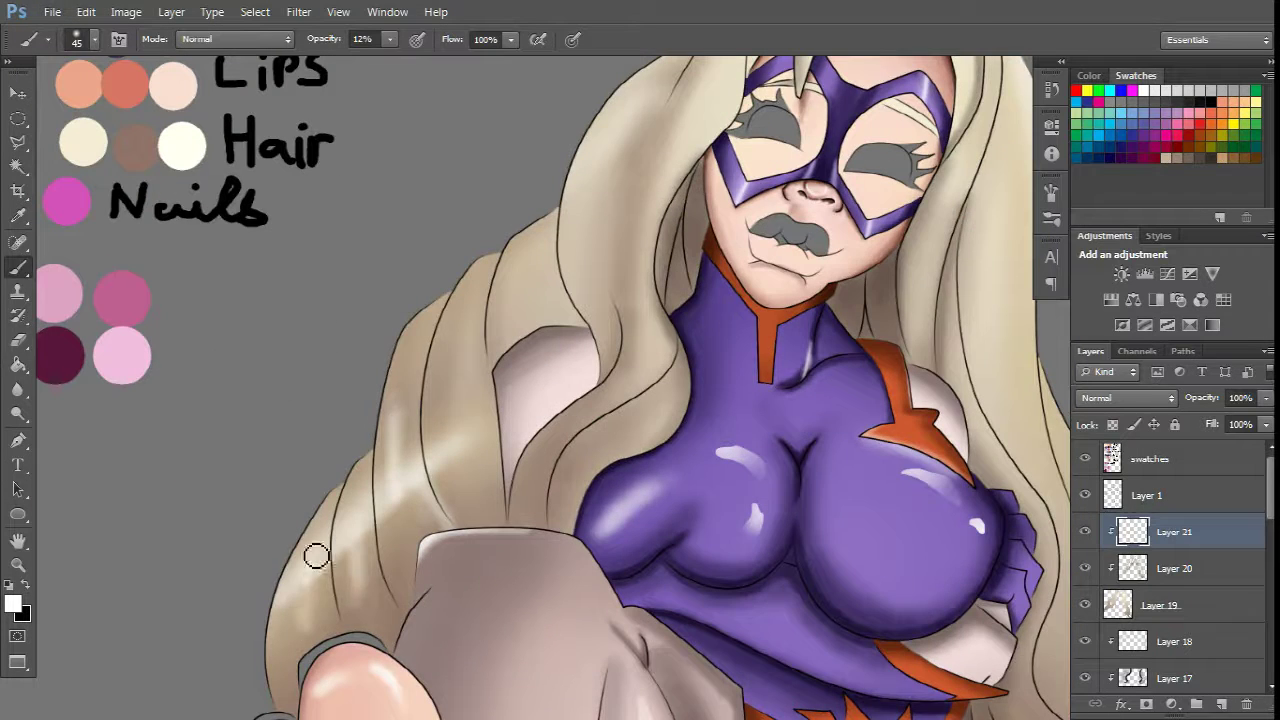
scroll(489, 368, up, 2)
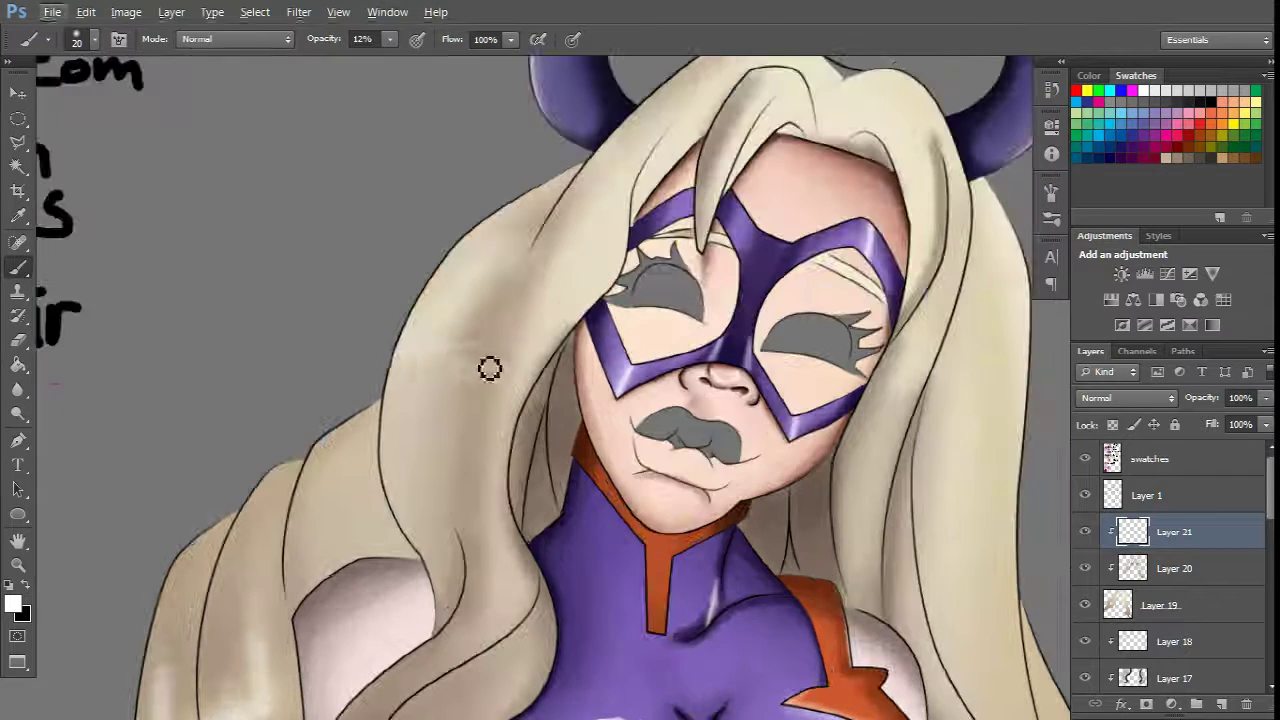
scroll(352, 438, up, 5)
Step: Select the unfilled gap at the hair parting from Layer 1 and fill it with the hair colour on Layer 19
key(w)
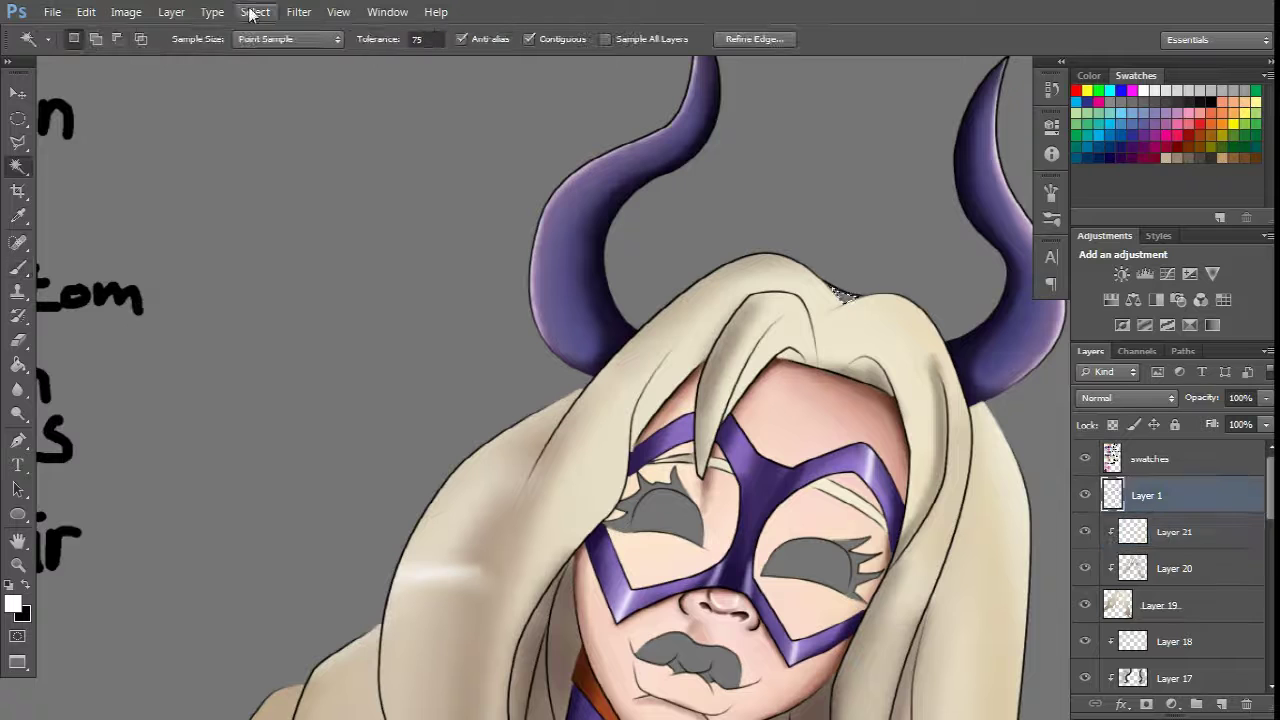
click(255, 11)
key(g)
click(1100, 568)
scroll(971, 451, down, 3)
scroll(971, 451, up, 2)
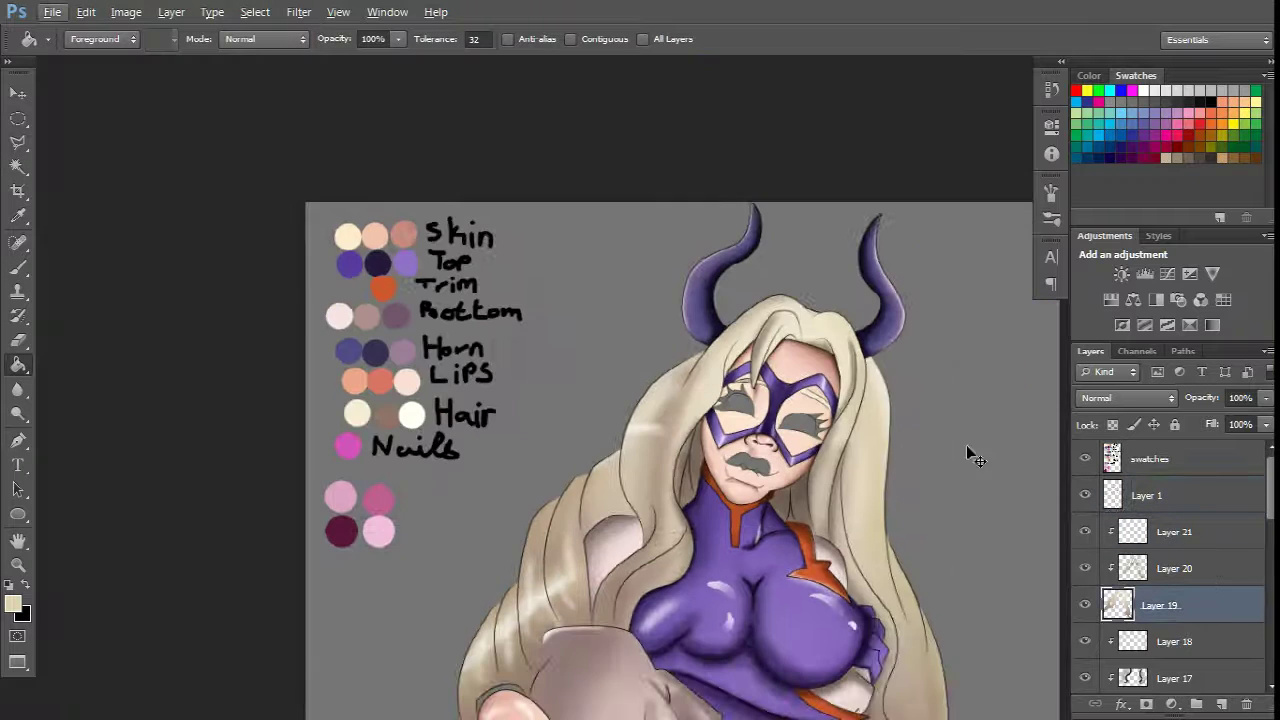
Step: Select the toenails from the line art on Layer 1 and fill them with the Nails magenta on their own layer
scroll(518, 512, up, 4)
key(alt+])
key(alt+])
key(w)
click(485, 470)
scroll(518, 512, down, 3)
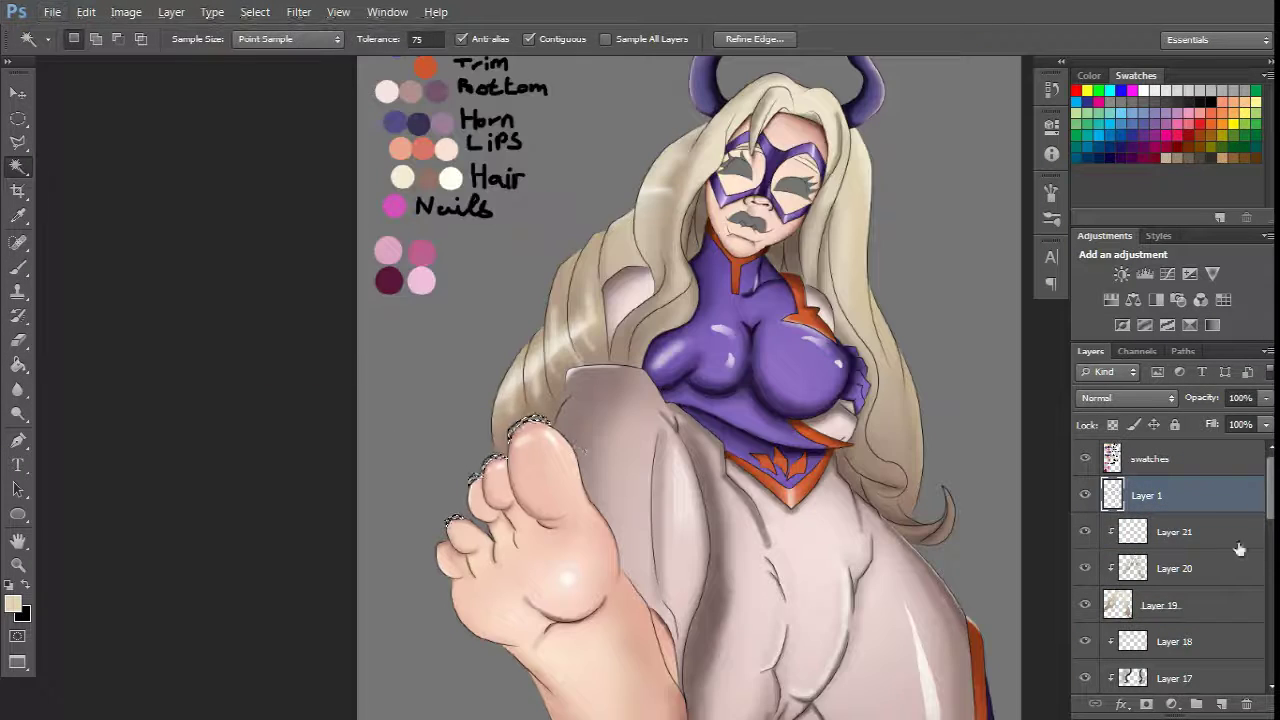
key(g)
alt+click(394, 281)
click(525, 500)
Step: Add a layer clipped to the toenail fill and paint pale pink and white highlights on the nails with a 50–60 px brush
click(1210, 540)
click(1210, 540)
key(ctrl+shift+alt+n)
key(ctrl+alt+g)
key(b)
scroll(520, 520, up, 4)
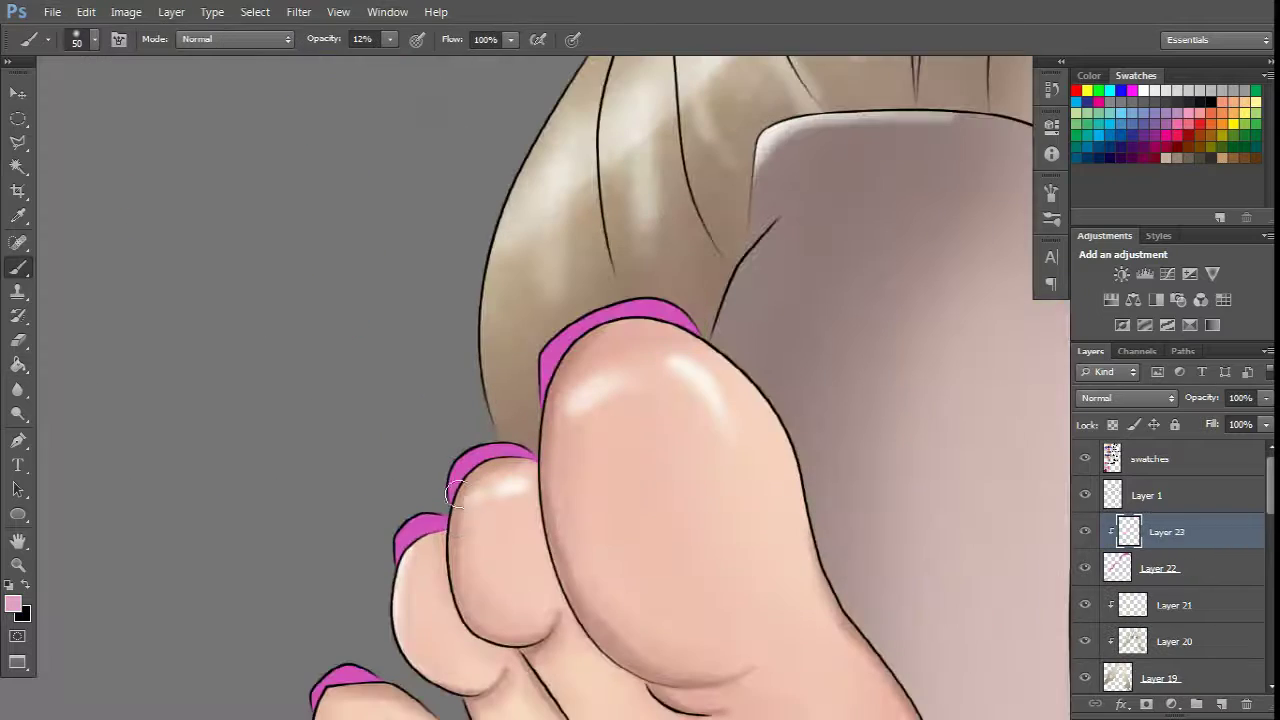
click(13, 603)
click(857, 371)
key(Return)
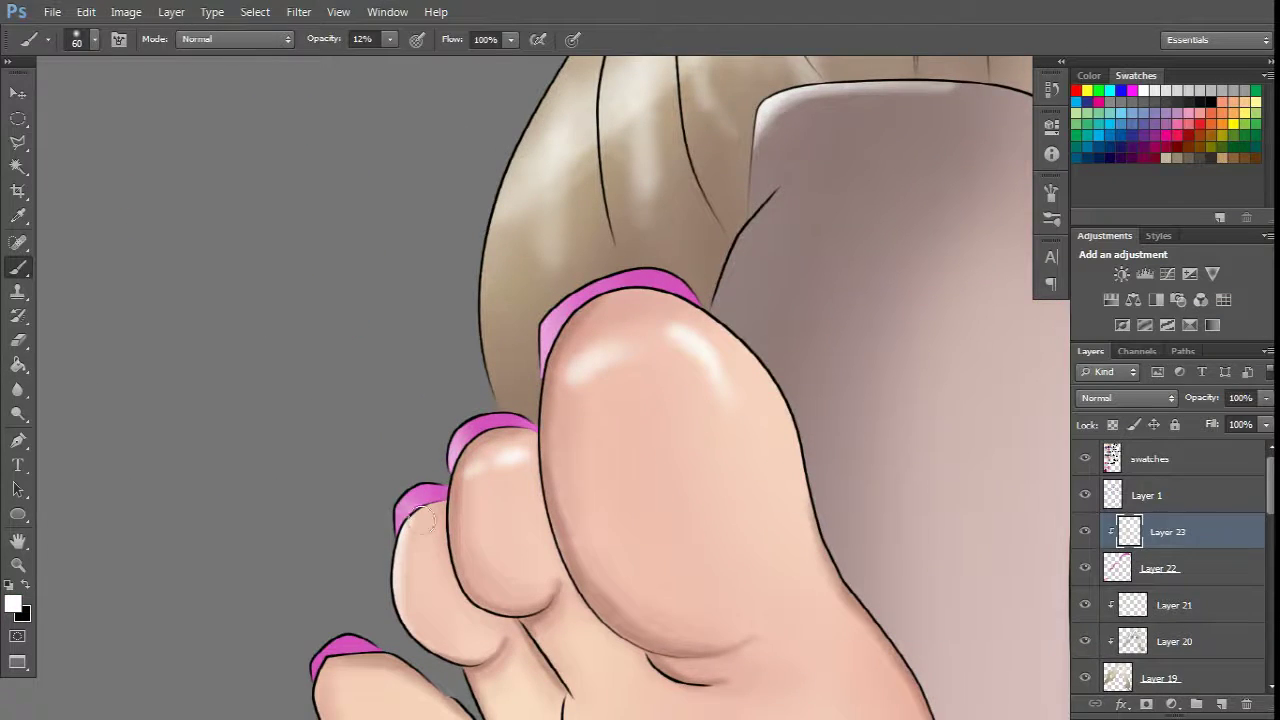
Step: Add a new clipped layer above Layer 6 for the lips and pick the peach Lips colour for the brush
scroll(420, 521, down, 4)
scroll(490, 316, up, 5)
key(w)
key(alt+])
click(490, 316)
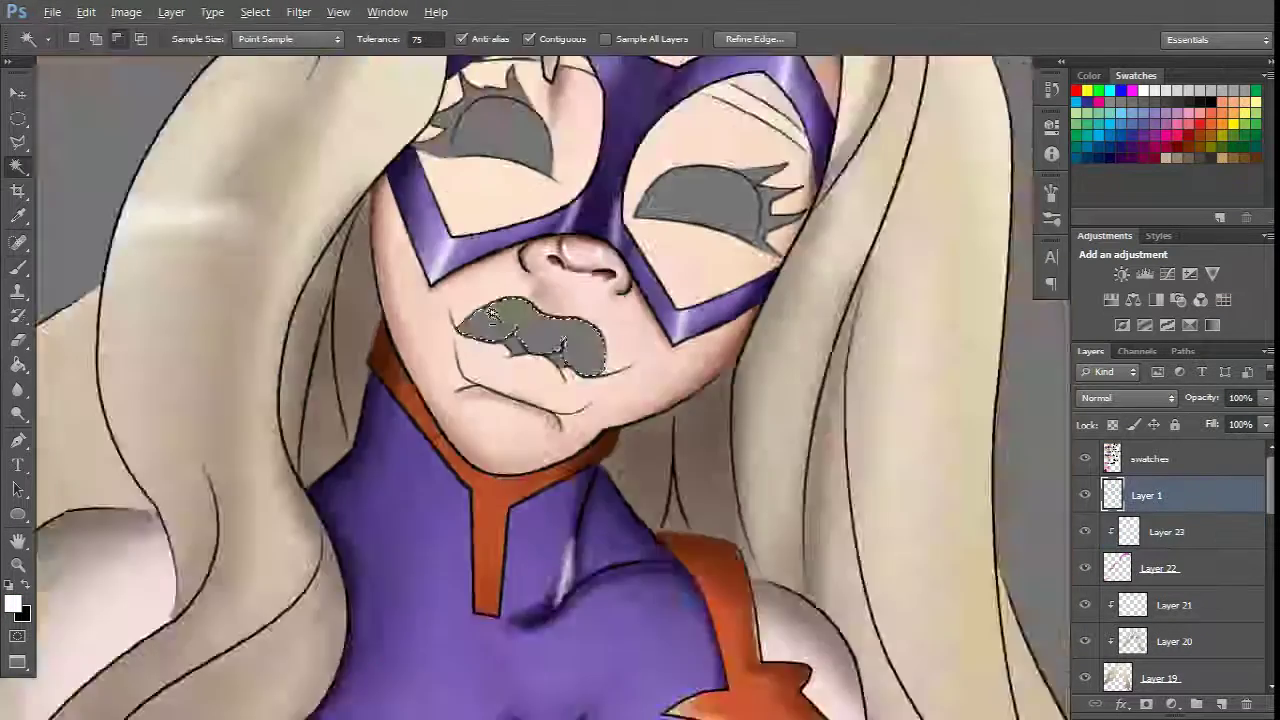
key(b)
scroll(490, 316, up, 2)
scroll(1206, 563, down, 5)
click(1206, 563)
key(ctrl+shift+alt+n)
scroll(591, 343, down, 4)
scroll(591, 343, up, 6)
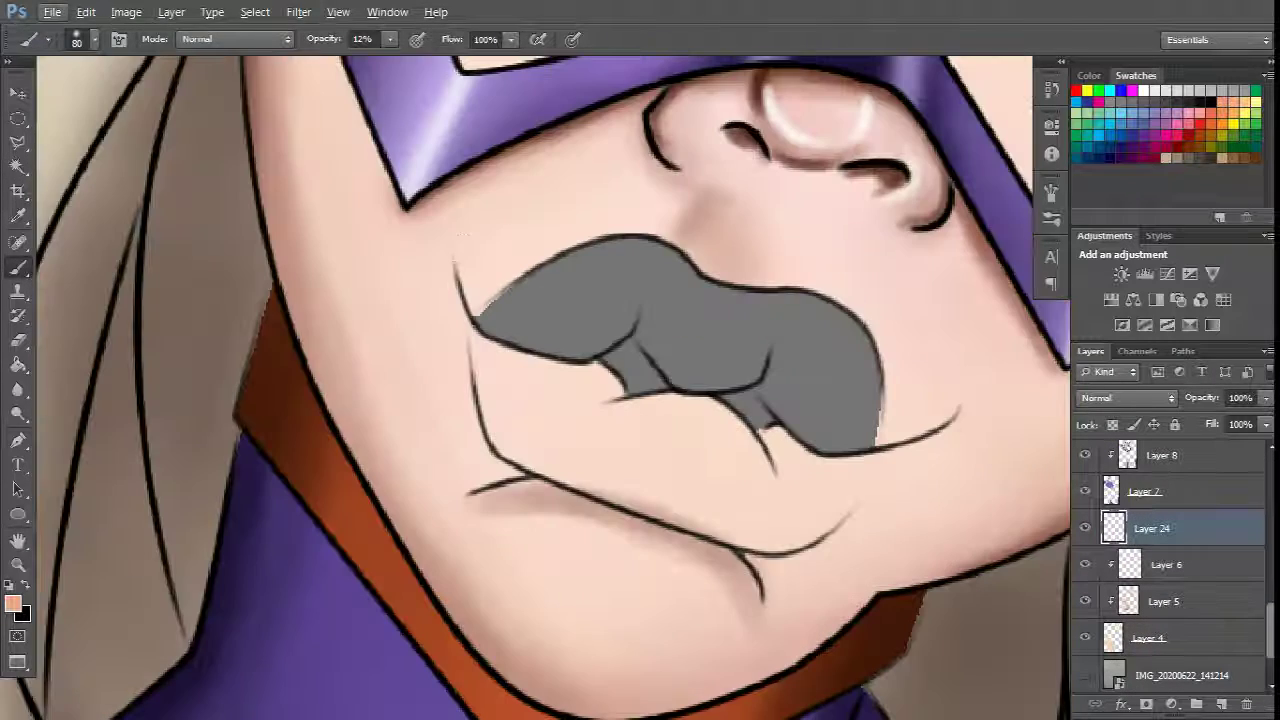
key(ctrl+alt+g)
key(bracketleft)
key(bracketleft)
scroll(501, 328, up, 1)
drag(495, 385, 800, 403)
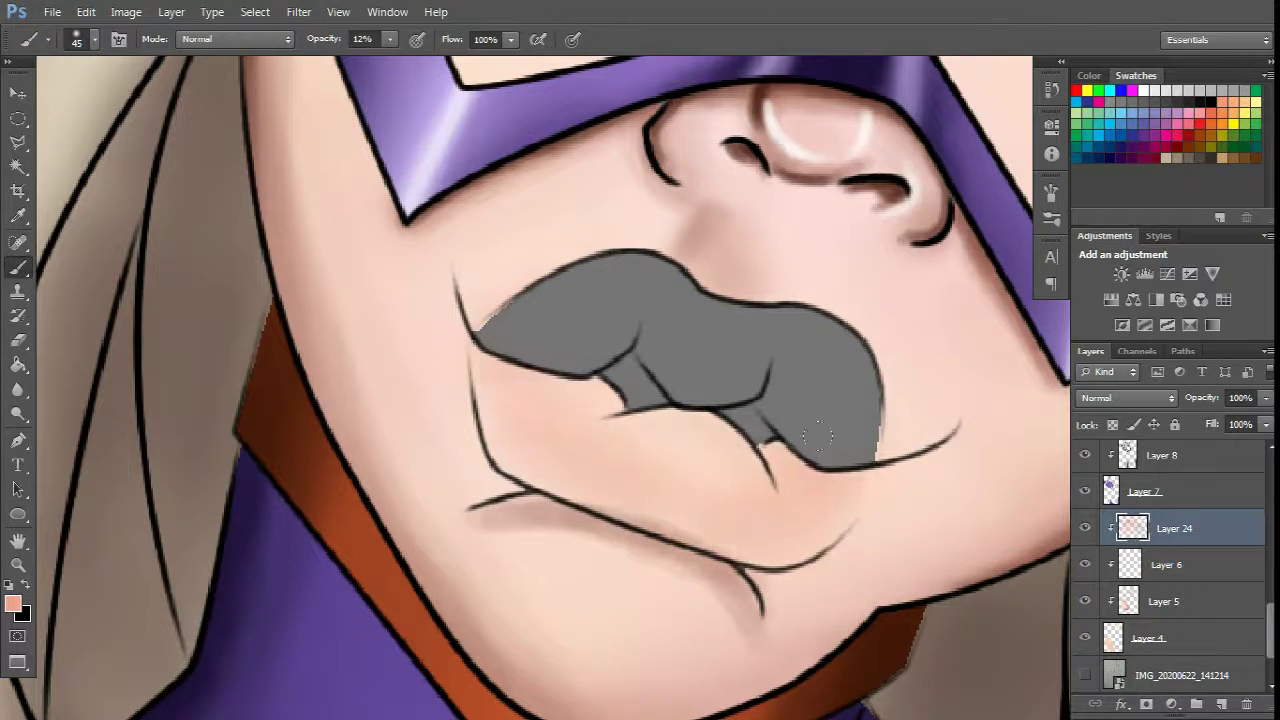
Step: Select the upper lip from the line art on Layer 1, expand the selection and fill it with pale peach on Layer 24
click(18, 165)
scroll(1170, 560, down, 1)
click(1150, 495)
click(650, 320)
click(255, 11)
click(457, 251)
key(Return)
key(g)
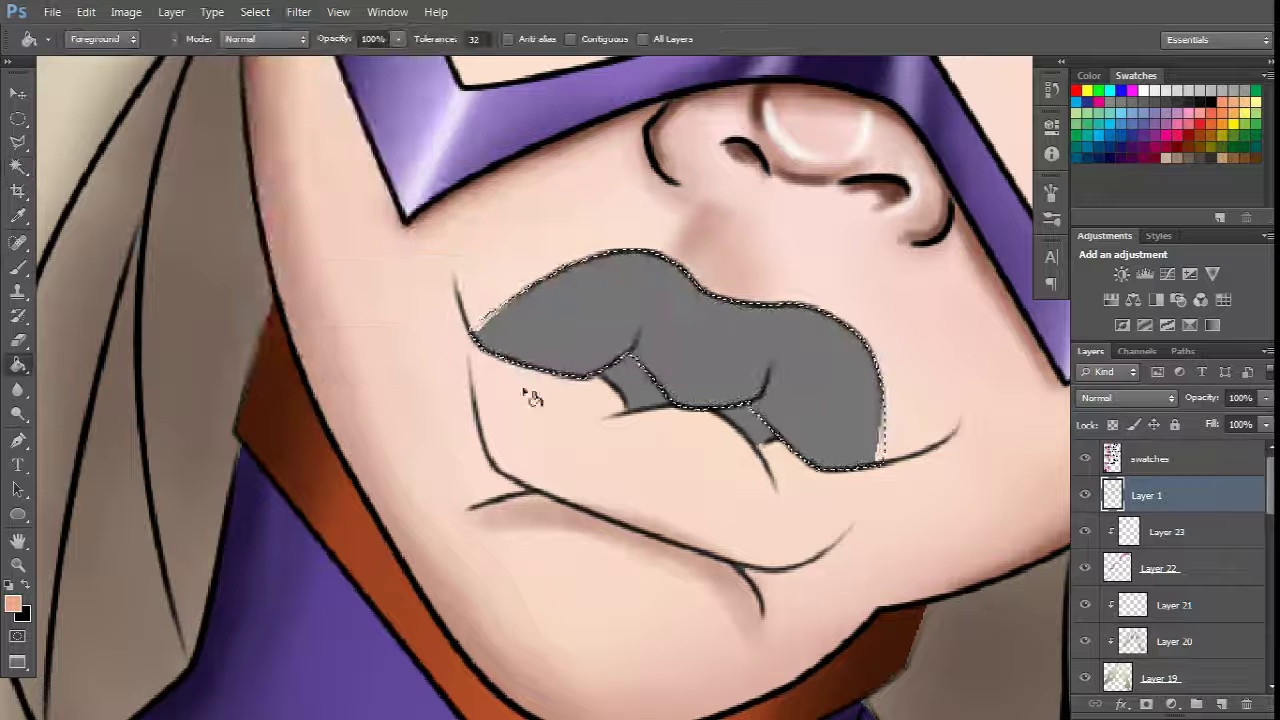
scroll(534, 398, down, 2)
scroll(1170, 560, down, 3)
click(1255, 565)
scroll(814, 362, up, 2)
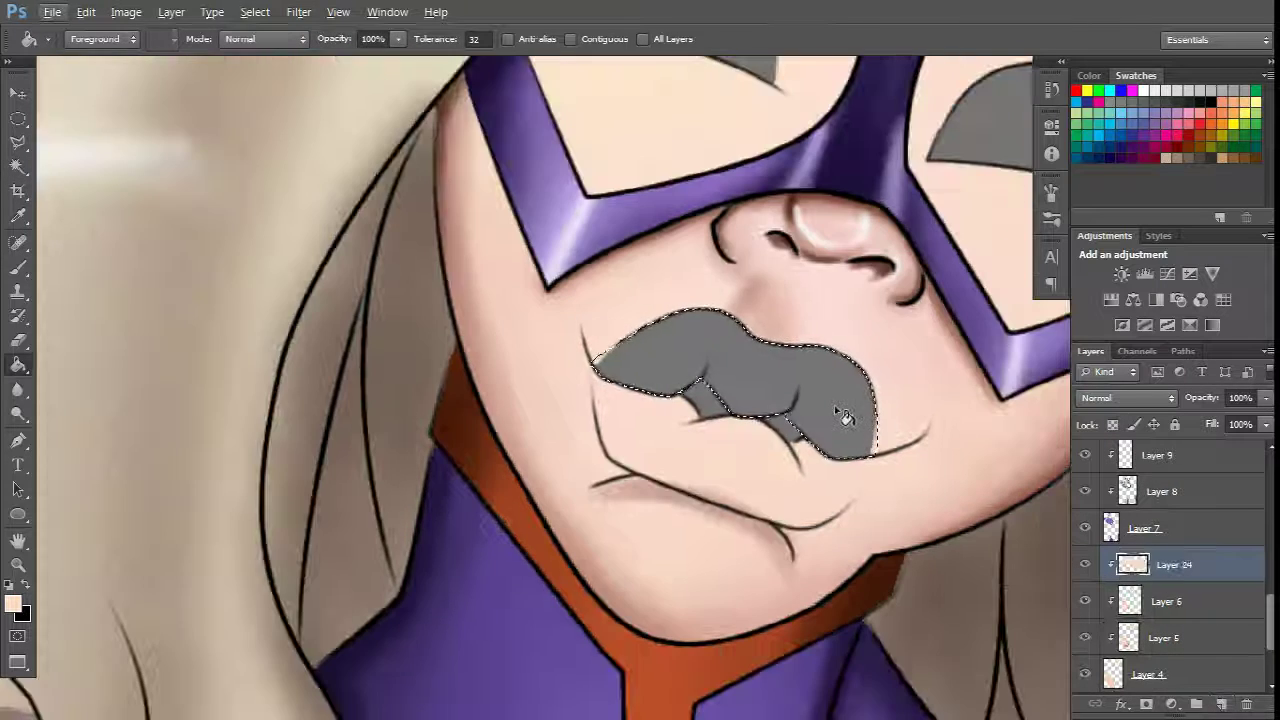
click(845, 418)
scroll(834, 405, up, 2)
Step: Release Layer 24 from its clipping mask and make it the active layer
alt+click(1140, 583)
click(1142, 592)
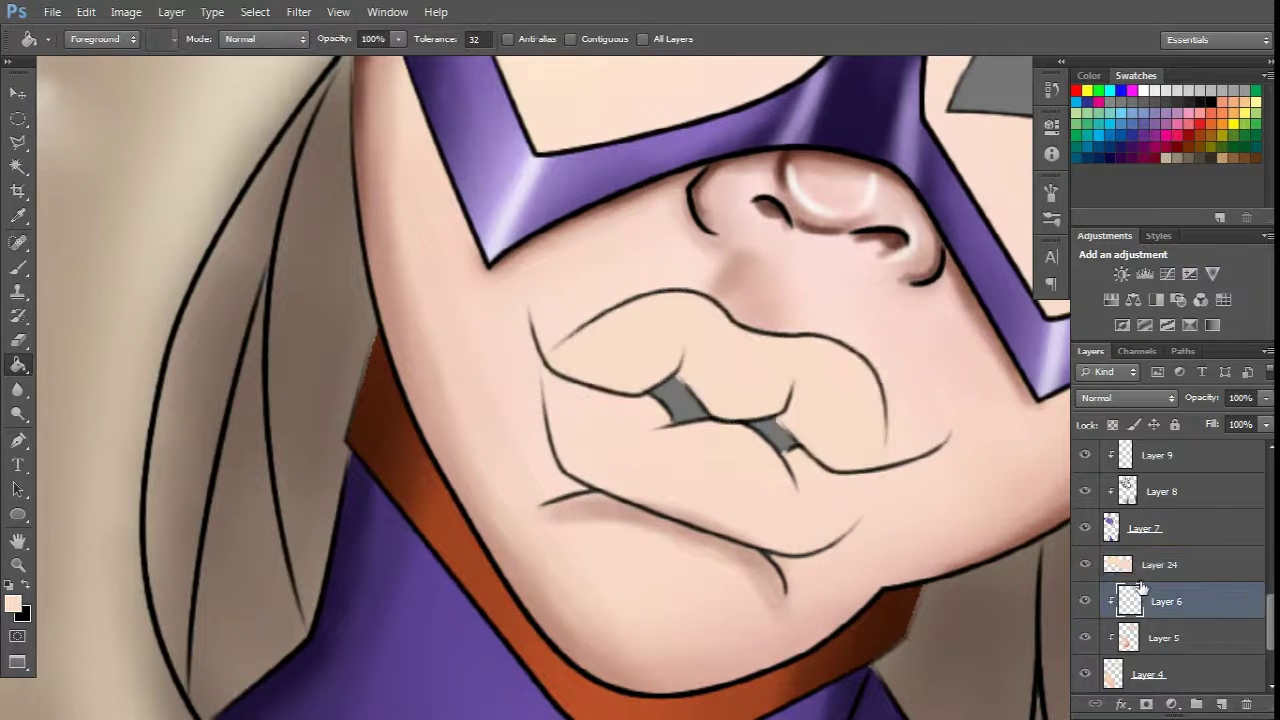
click(1160, 565)
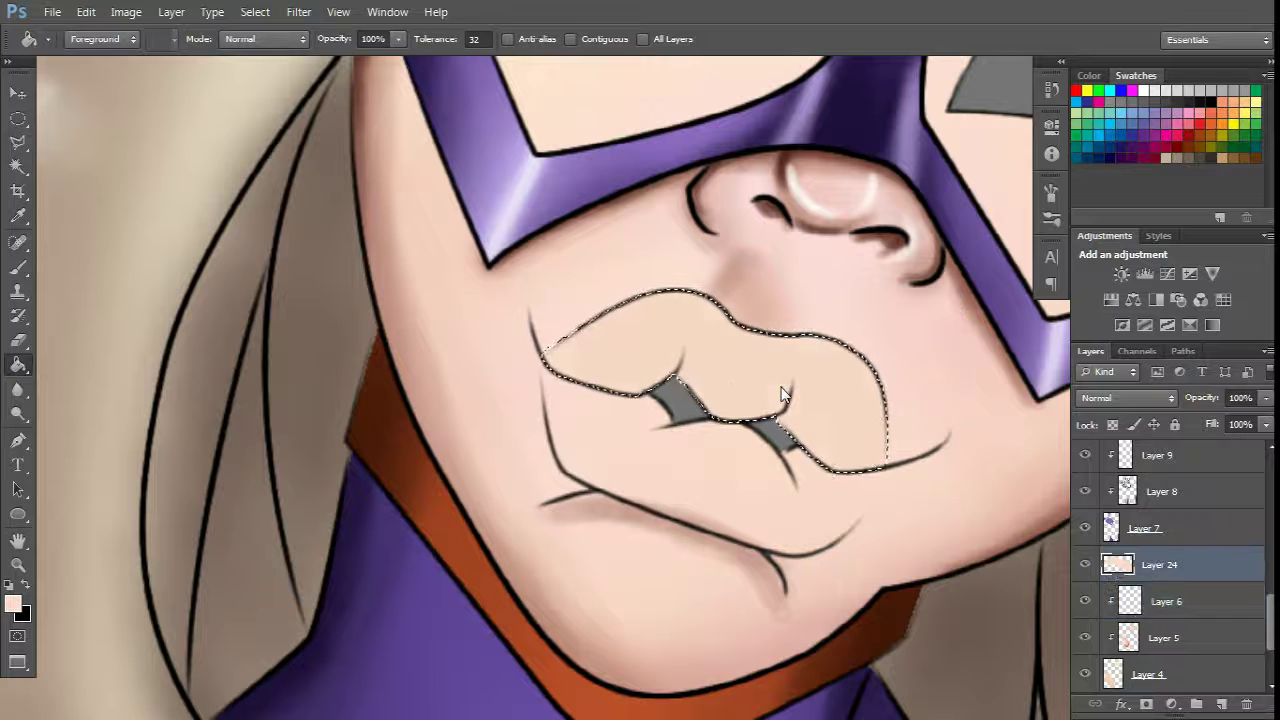
Step: Brush a peach tone from the Lips swatches over the upper and lower lip with a 45 px brush
scroll(737, 390, down, 3)
scroll(533, 438, up, 3)
alt+click(277, 289)
scroll(675, 465, down, 2)
key(b)
scroll(675, 465, up, 3)
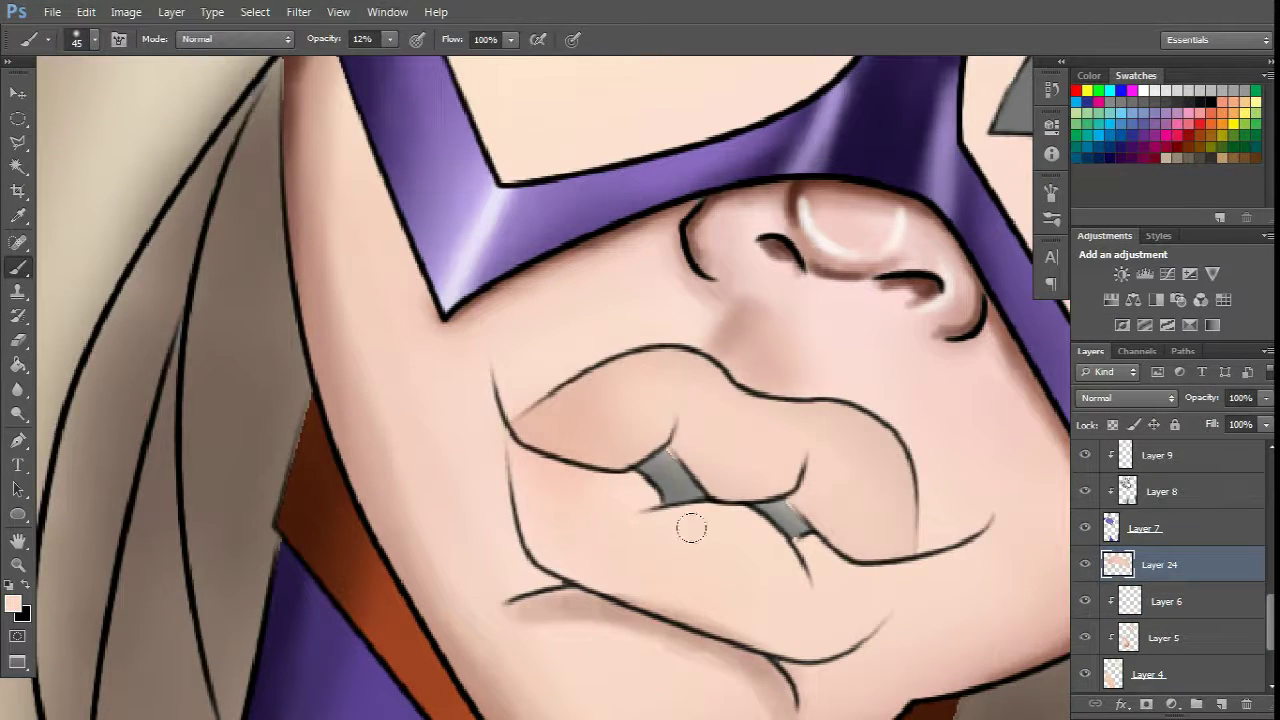
scroll(745, 560, down, 3)
drag(491, 420, 862, 563)
Step: Set the brush opacity to 16% and paint both lips with the salmon Lips swatch, using a 30–45 px brush
alt+click(286, 294)
key(1)
key(6)
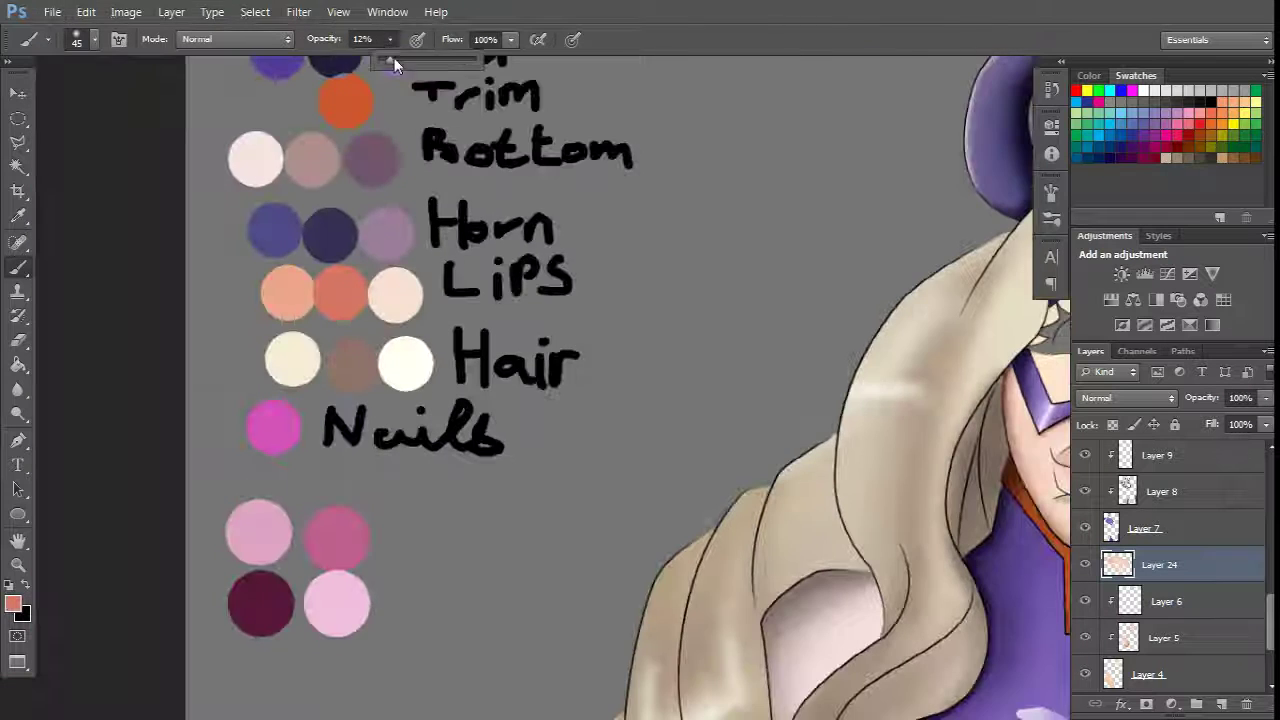
scroll(523, 363, up, 3)
mouse_move(560, 320)
mouse_down()
mouse_move(728, 378)
mouse_move(581, 320)
mouse_move(640, 288)
mouse_move(594, 305)
mouse_move(693, 463)
mouse_move(564, 375)
mouse_move(740, 417)
mouse_move(605, 433)
mouse_move(751, 481)
mouse_up()
key(bracketleft)
key(bracketleft)
key(bracketleft)
Step: Reduce the brush to about 8–10 px and strengthen the salmon along the lip edges and mouth line
right_click(640, 330)
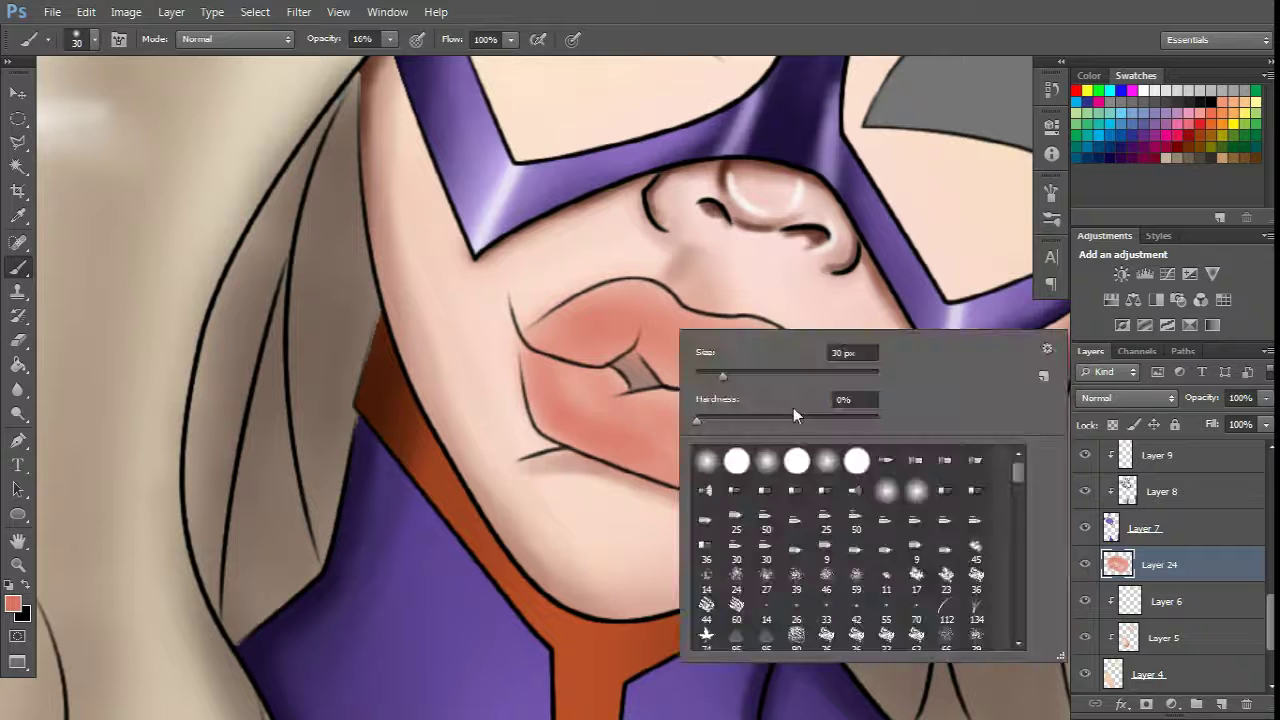
key(bracketleft)
key(bracketleft)
key(bracketleft)
key(Escape)
scroll(600, 372, up, 2)
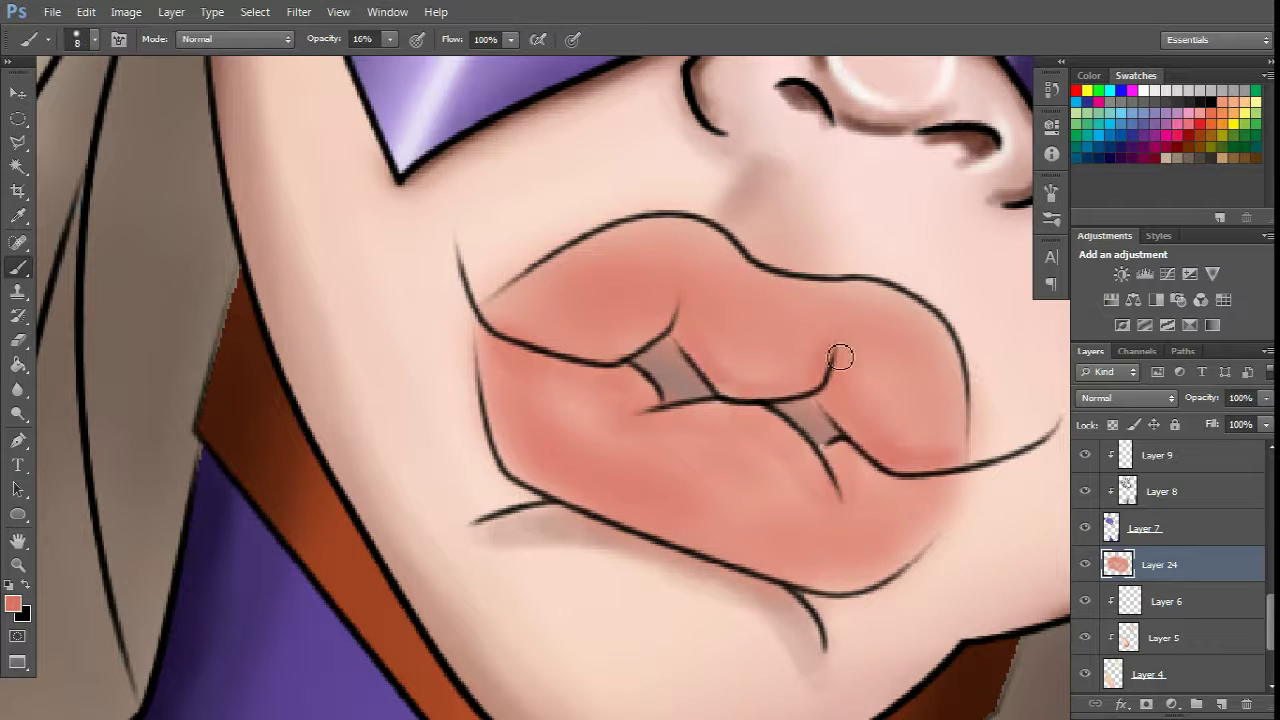
scroll(874, 578, down, 3)
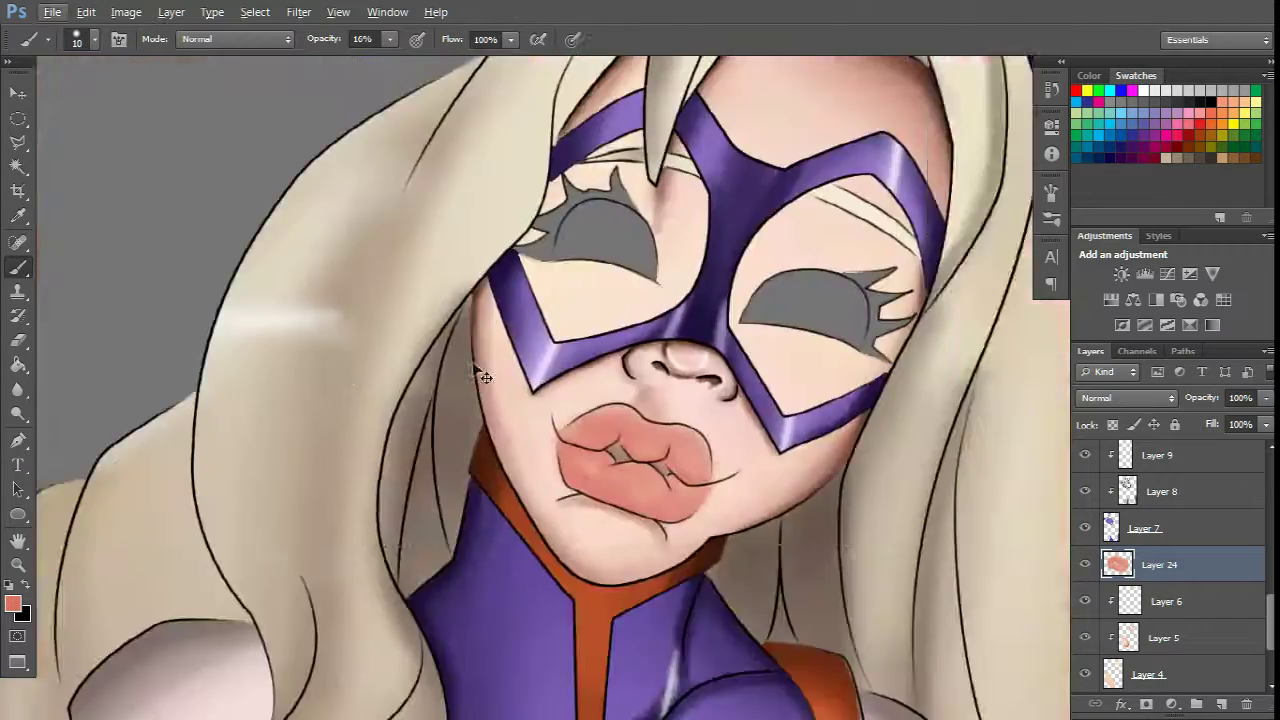
Step: Sample the light peach Lips swatch and blend it over the middle of the lips with a 35 px brush
scroll(600, 400, down, 2)
alt+click(274, 303)
key(bracketright)
key(bracketright)
scroll(515, 368, up, 4)
scroll(616, 463, down, 3)
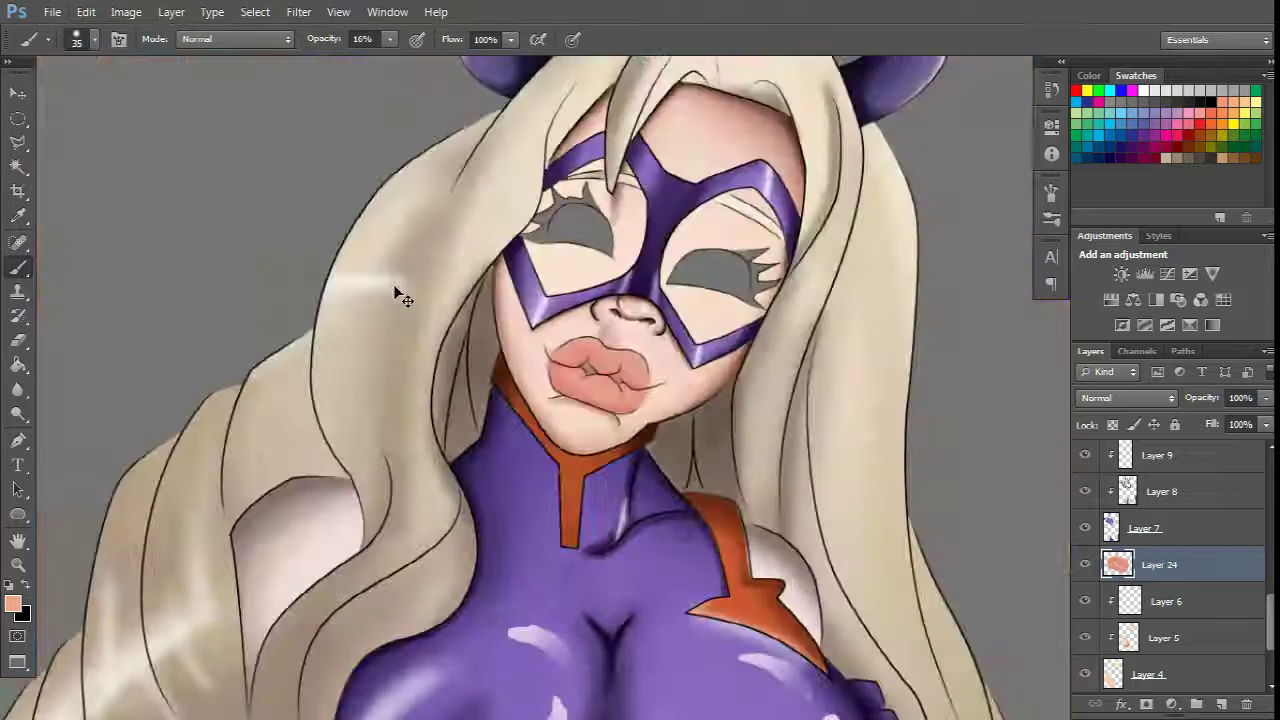
Step: Pick a darker red and shade along the lip contours and the mouth opening with a 7 px brush
scroll(394, 286, up, 3)
key(i)
click(12, 603)
click(1262, 352)
key(b)
scroll(600, 400, down, 3)
scroll(622, 362, up, 3)
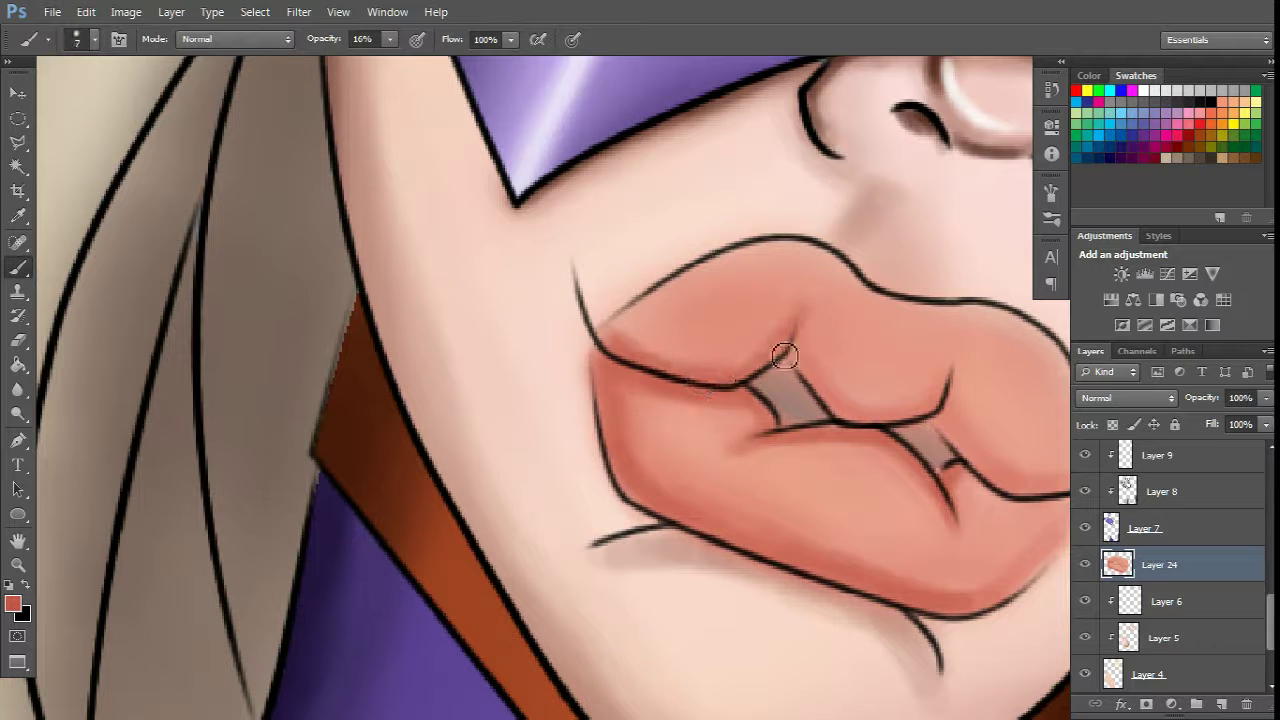
Step: Deepen the red shading at the lip corners and along the mouth creases with a 7–8 px brush
scroll(871, 415, down, 1)
scroll(908, 463, up, 2)
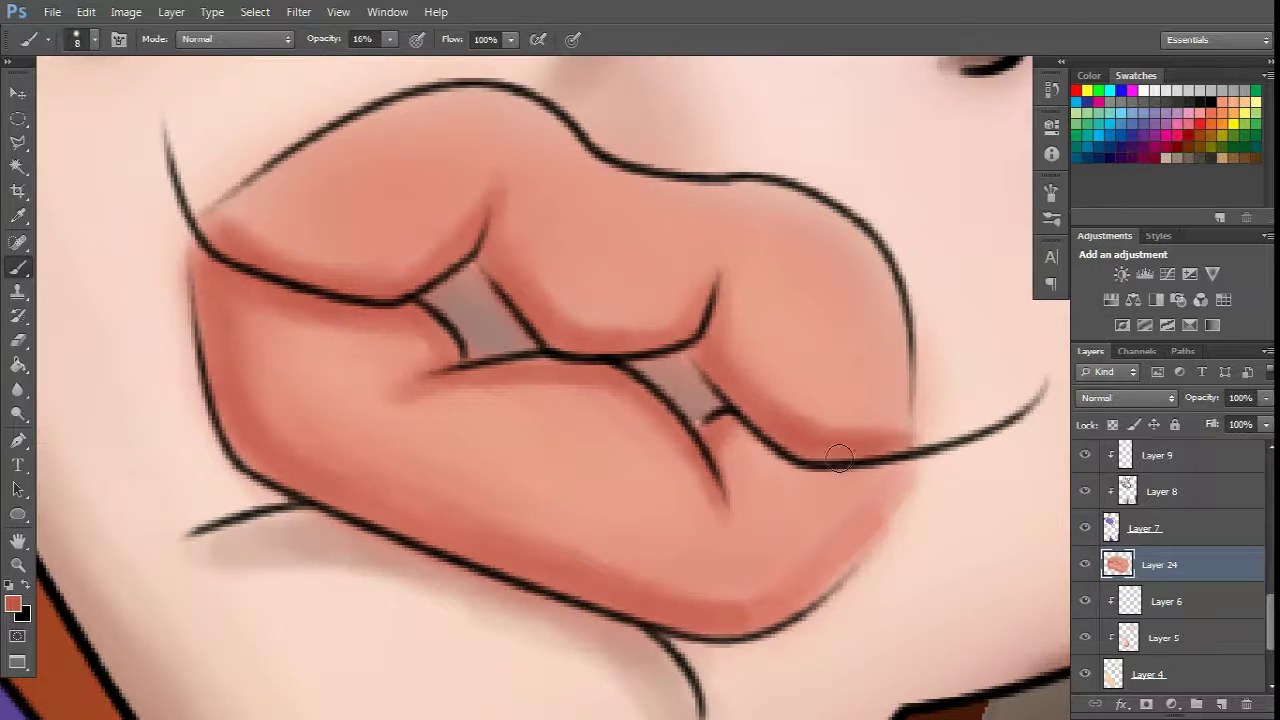
drag(839, 457, 804, 598)
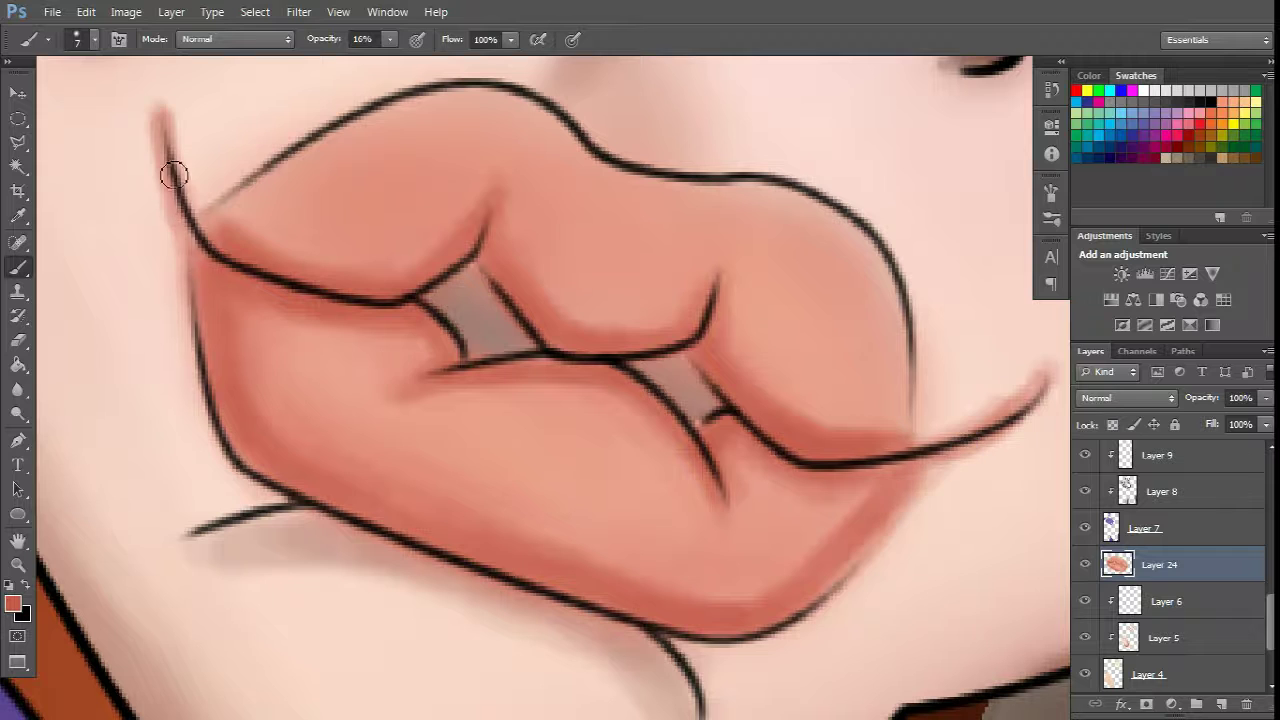
Step: Pick a deeper red and darken the shadows under the upper lip and around the lip folds with a 5–7 px brush
click(13, 603)
key(Return)
scroll(420, 290, up, 2)
key(bracketleft)
key(bracketleft)
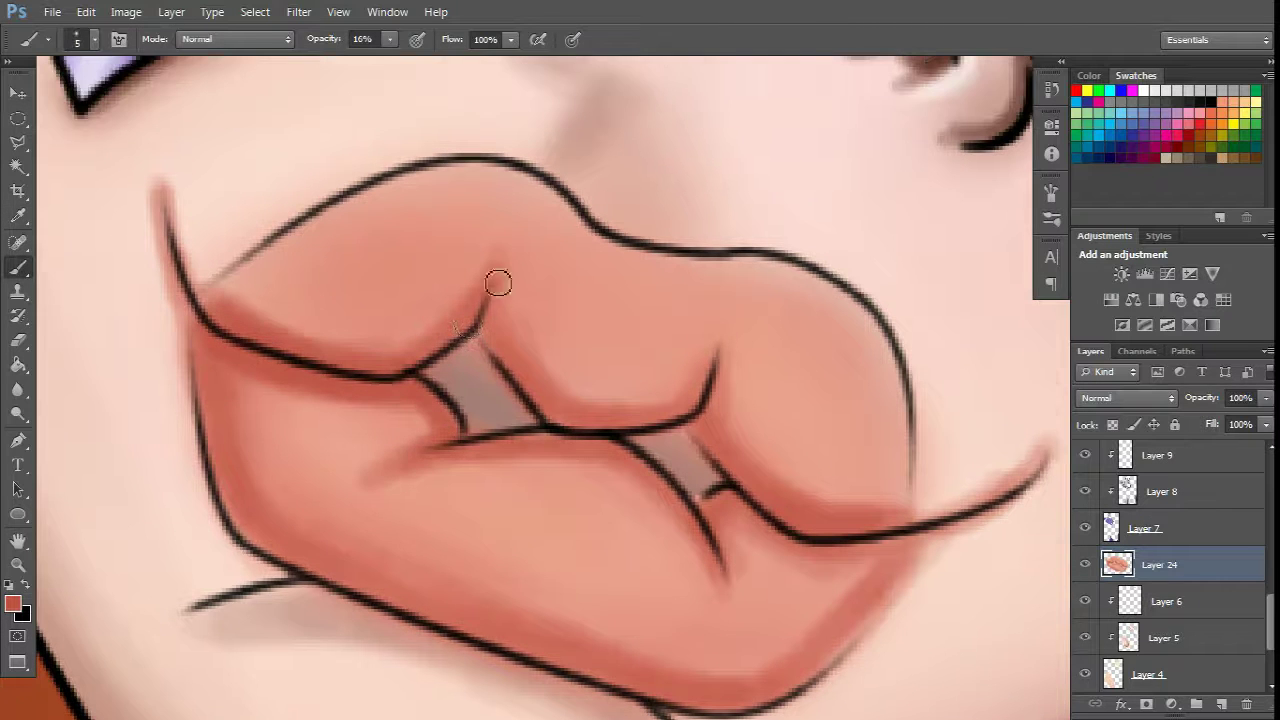
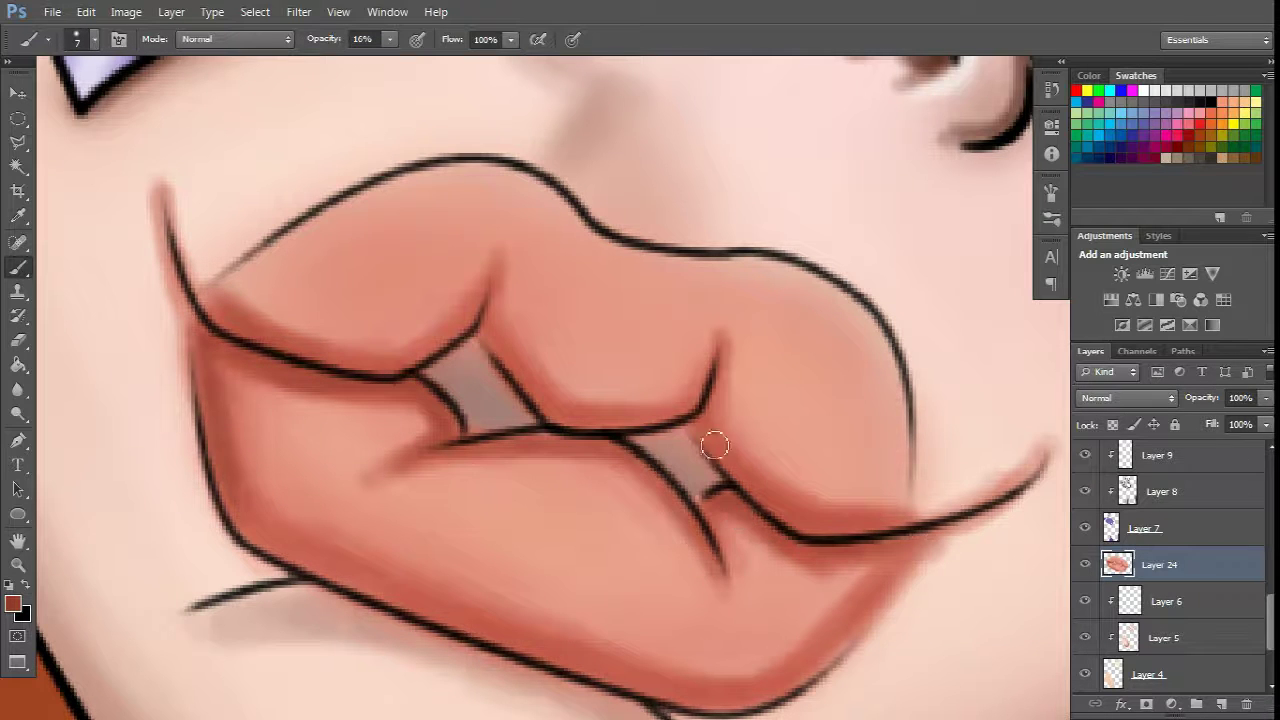
Step: Enlarge the brush to 25 px and blend salmon over the lower lip to soften its shading
right_click(878, 525)
double_click(940, 560)
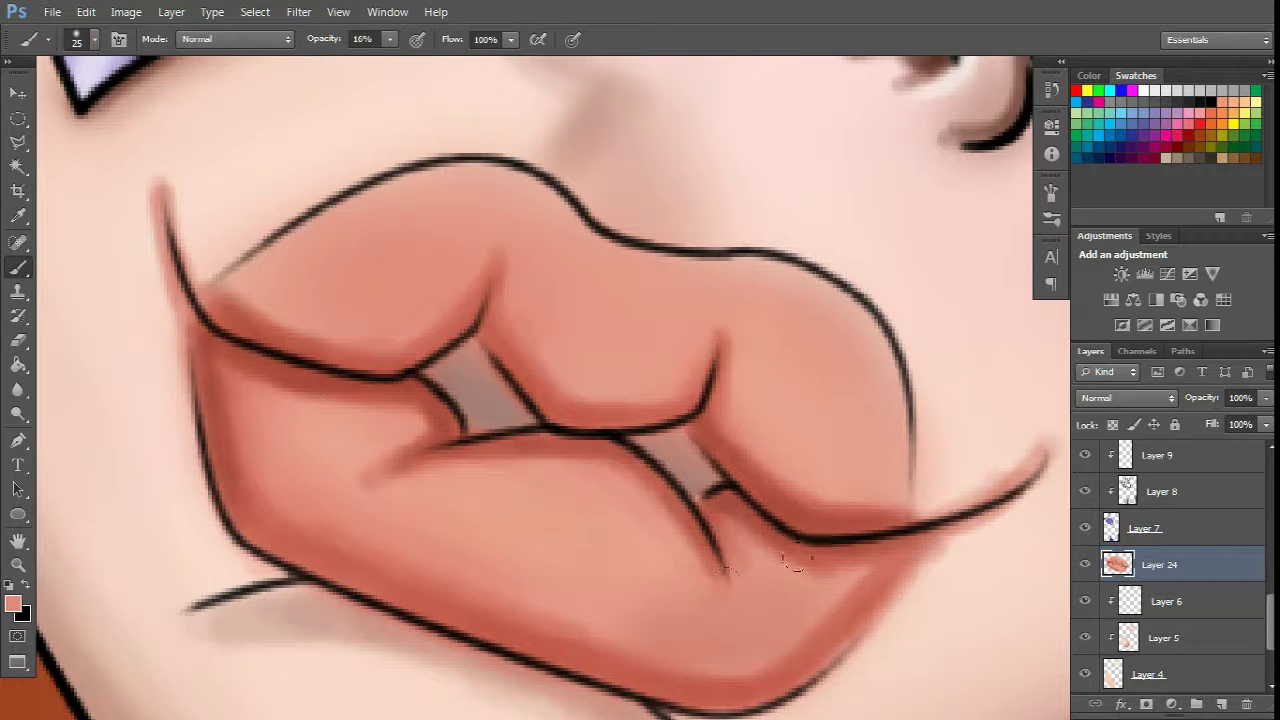
key(ctrl+minus)
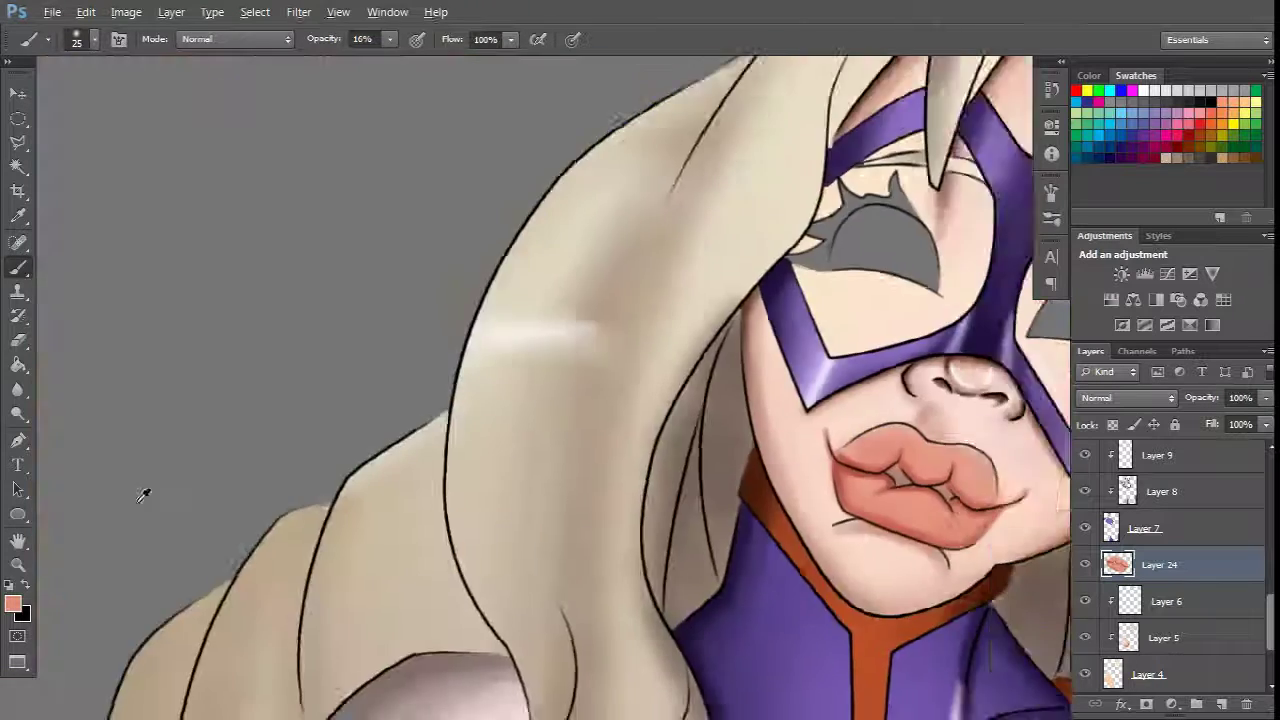
Step: Sample a pale skin tone and paint a thin highlight along the inner edge of the upper lip with a 5–8 px brush
alt+click(214, 343)
key(ctrl+plus)
right_click(655, 342)
text(8)
key(Return)
drag(609, 412, 766, 341)
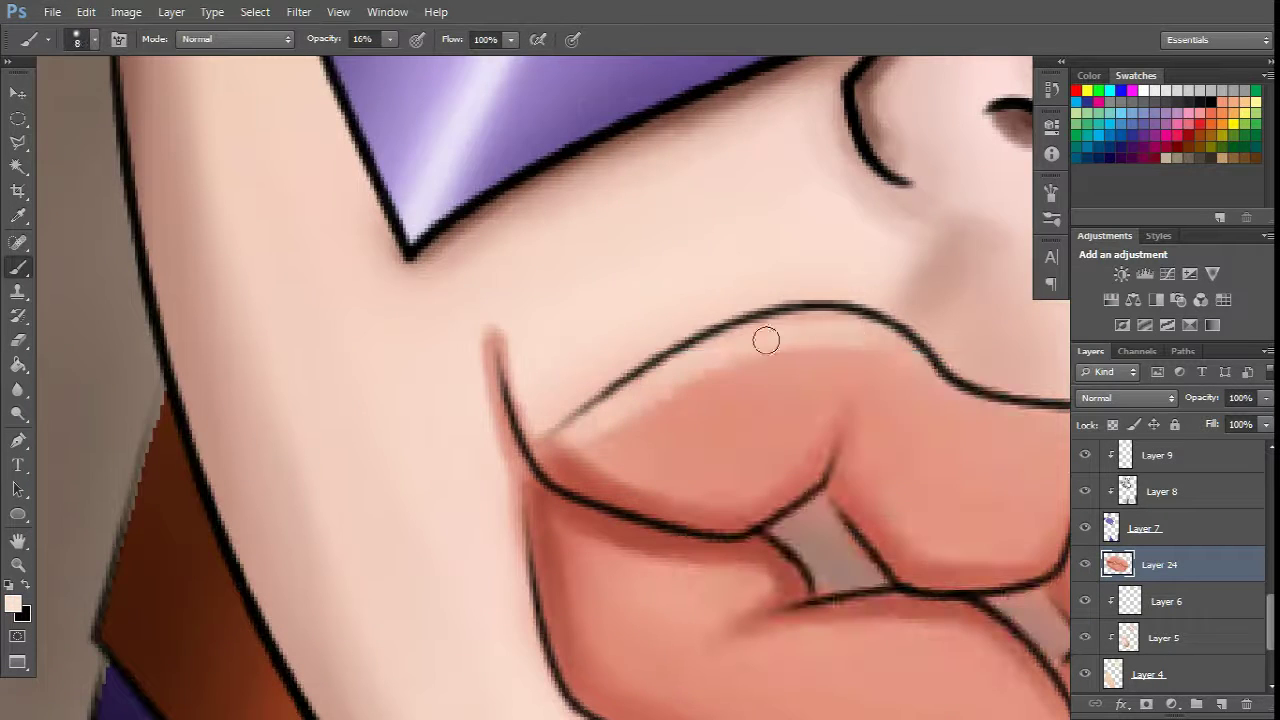
key(ctrl+minus)
key(ctrl+minus)
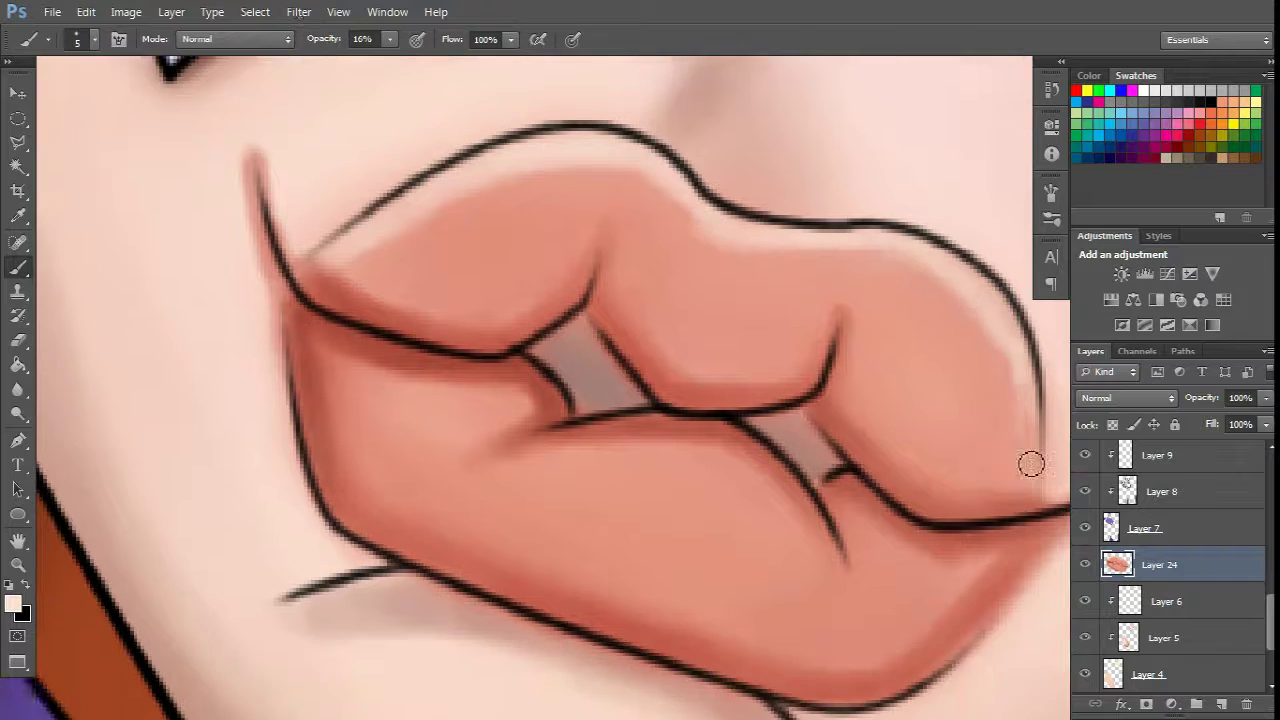
Step: Enlarge the brush to 40 px and softly blend the pale tone over the lips
key(ctrl+plus)
key(bracketright)
key(bracketright)
key(bracketright)
key(bracketright)
key(bracketright)
key(bracketright)
key(bracketright)
key(bracketright)
mouse_move(560, 290)
mouse_down()
mouse_move(957, 329)
mouse_move(880, 500)
mouse_up()
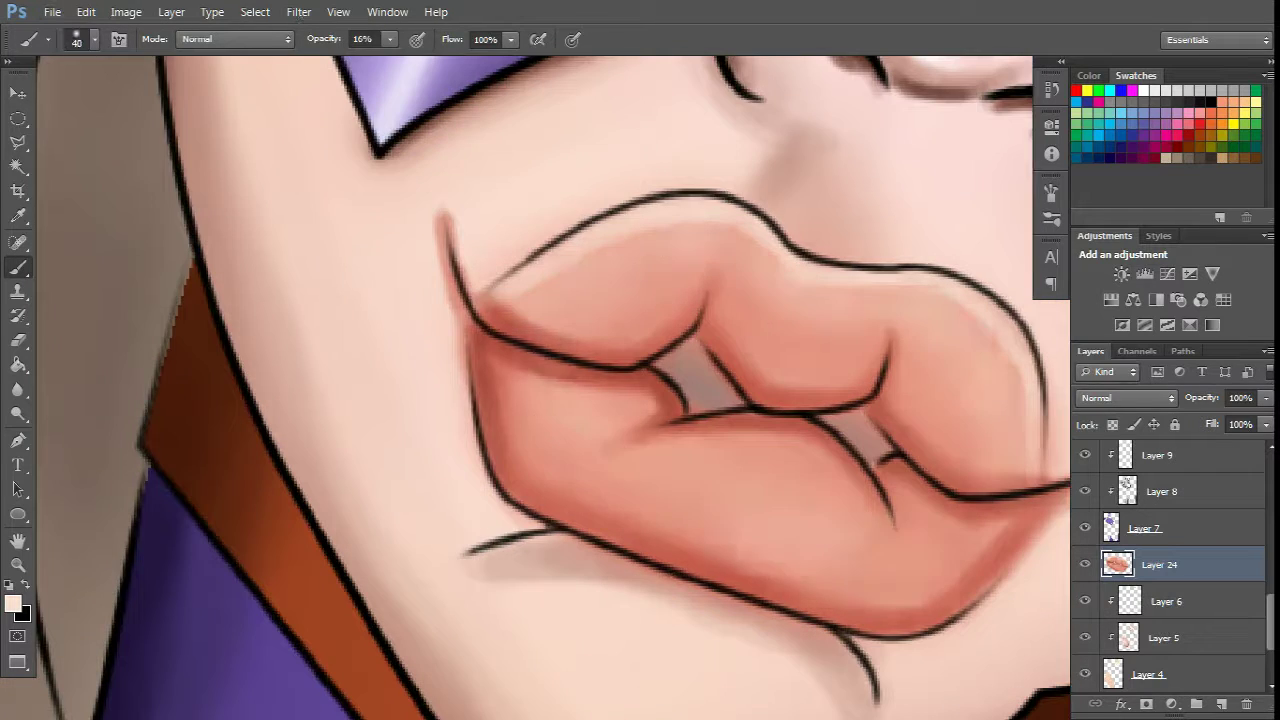
Step: Brighten the rim highlight along the upper lip with white using a 5 px brush
key(ctrl+plus)
key(bracketleft)
key(bracketleft)
key(bracketleft)
drag(719, 219, 795, 265)
scroll(621, 292, right, 3)
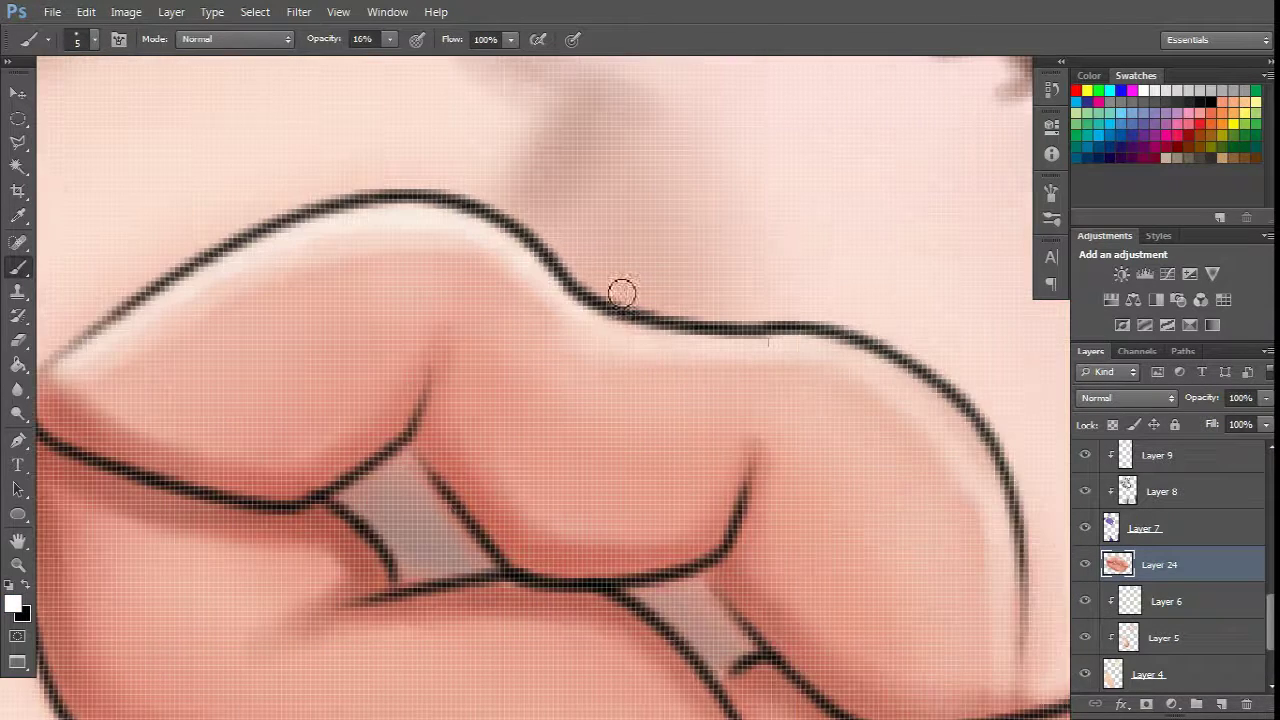
key(ctrl+minus)
key(ctrl+minus)
key(ctrl+minus)
key(ctrl+plus)
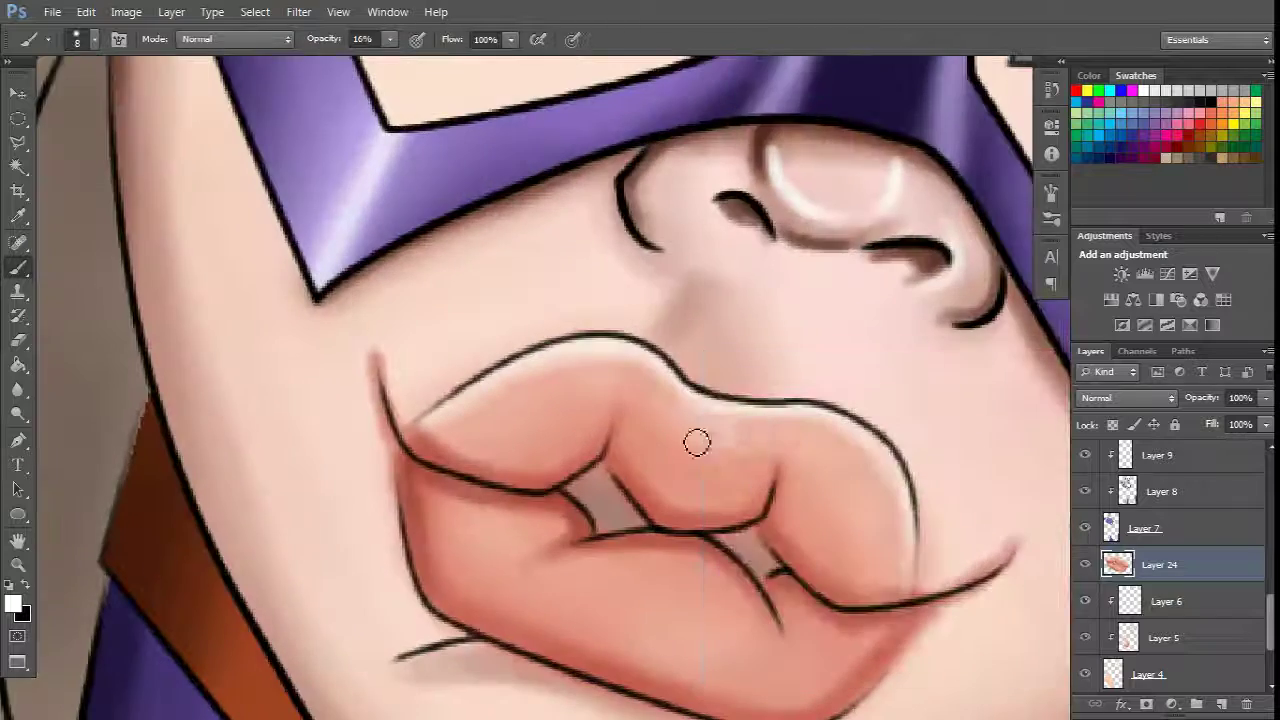
Step: Create a new layer above the lips and paint short white gloss highlights across the lower lip
key(bracketright)
key(bracketright)
key(bracketright)
key(ctrl+minus)
key(ctrl+shift+alt+n)
scroll(797, 464, up, 4)
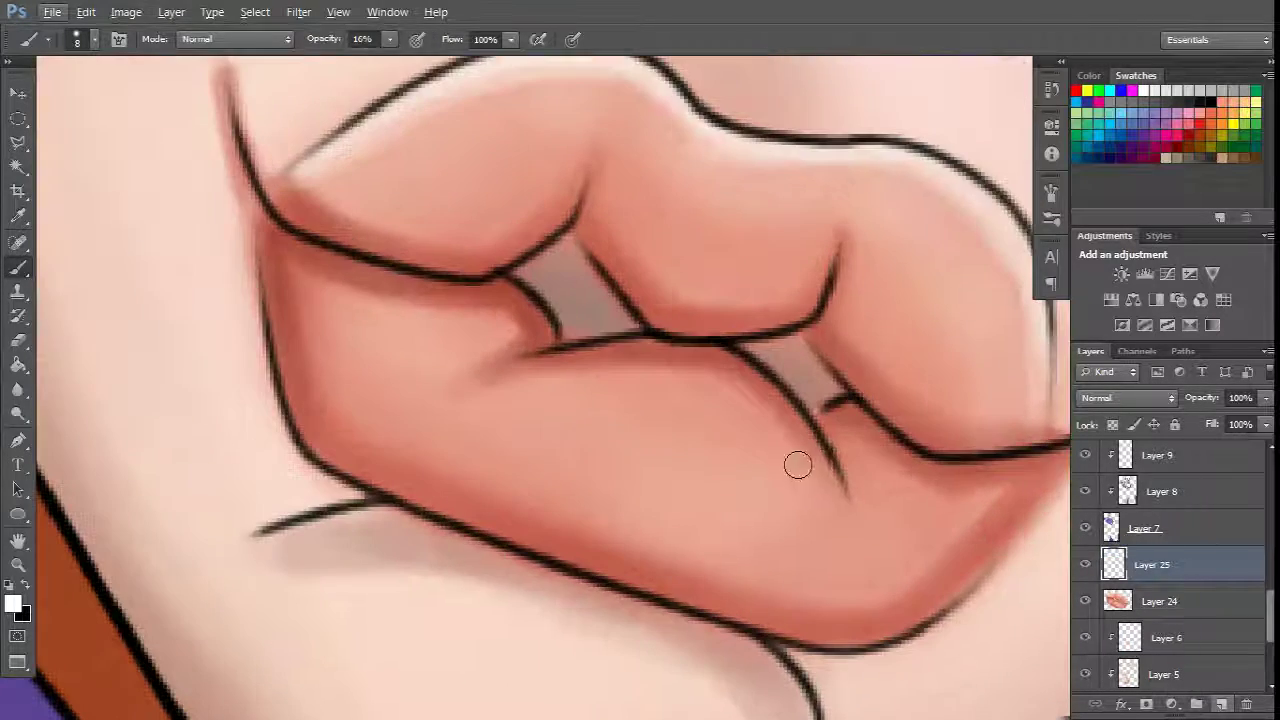
drag(624, 394, 590, 478)
drag(452, 406, 432, 426)
drag(760, 430, 723, 525)
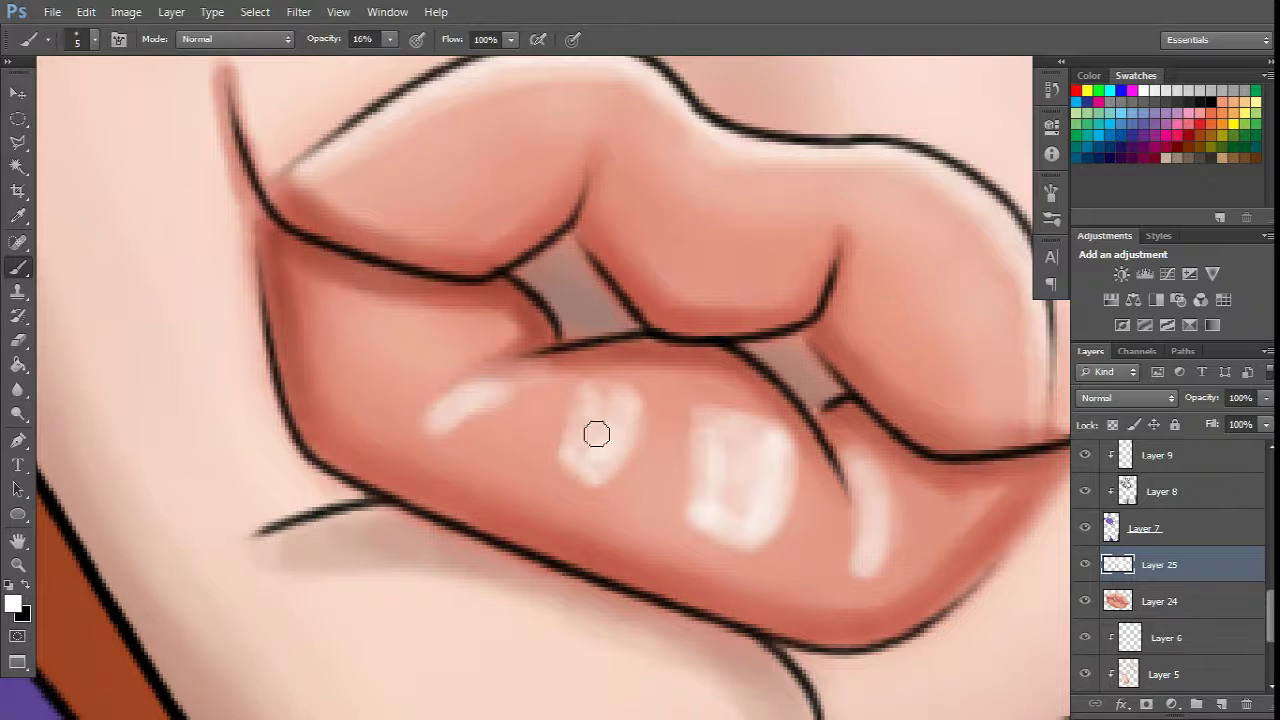
Step: Paint a tapering white highlight below the dip in the centre of the upper lip
scroll(597, 433, up, 2)
drag(715, 323, 728, 266)
right_click(715, 308)
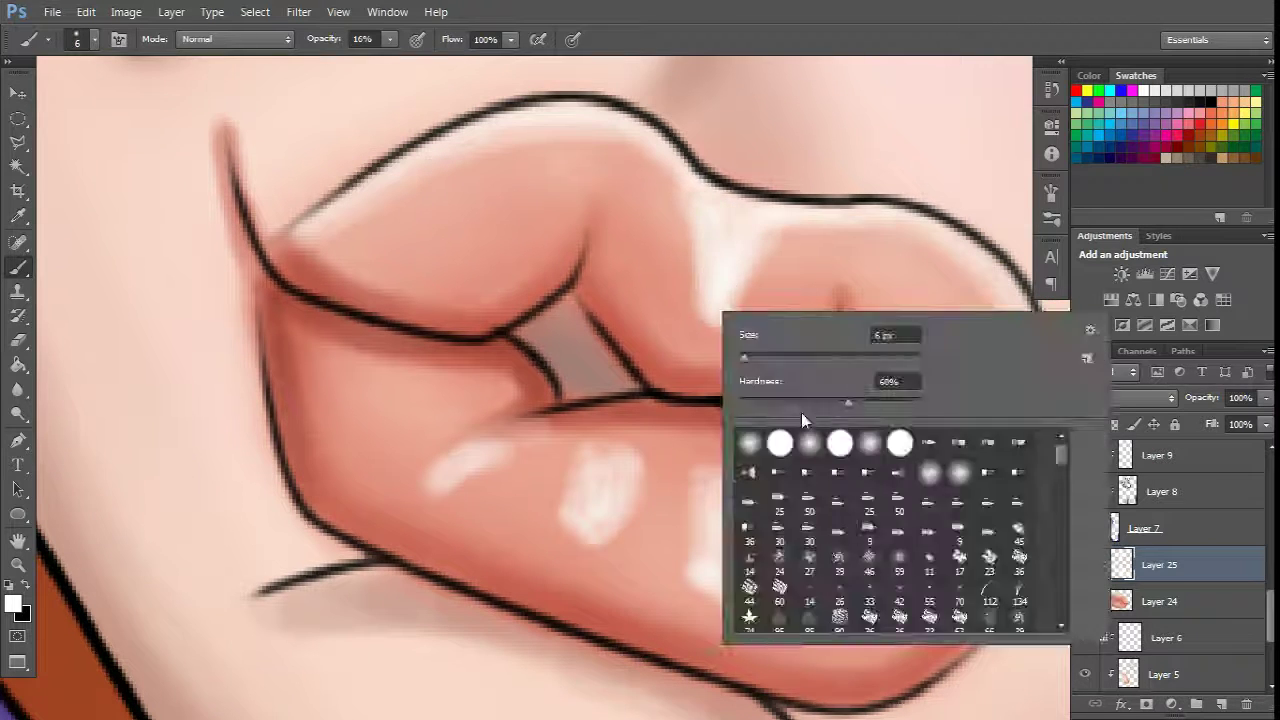
key([)
key([)
Step: On Layer 24, shade dark red creases beside the lower lip's white highlights with a 5 px brush
click(1155, 600)
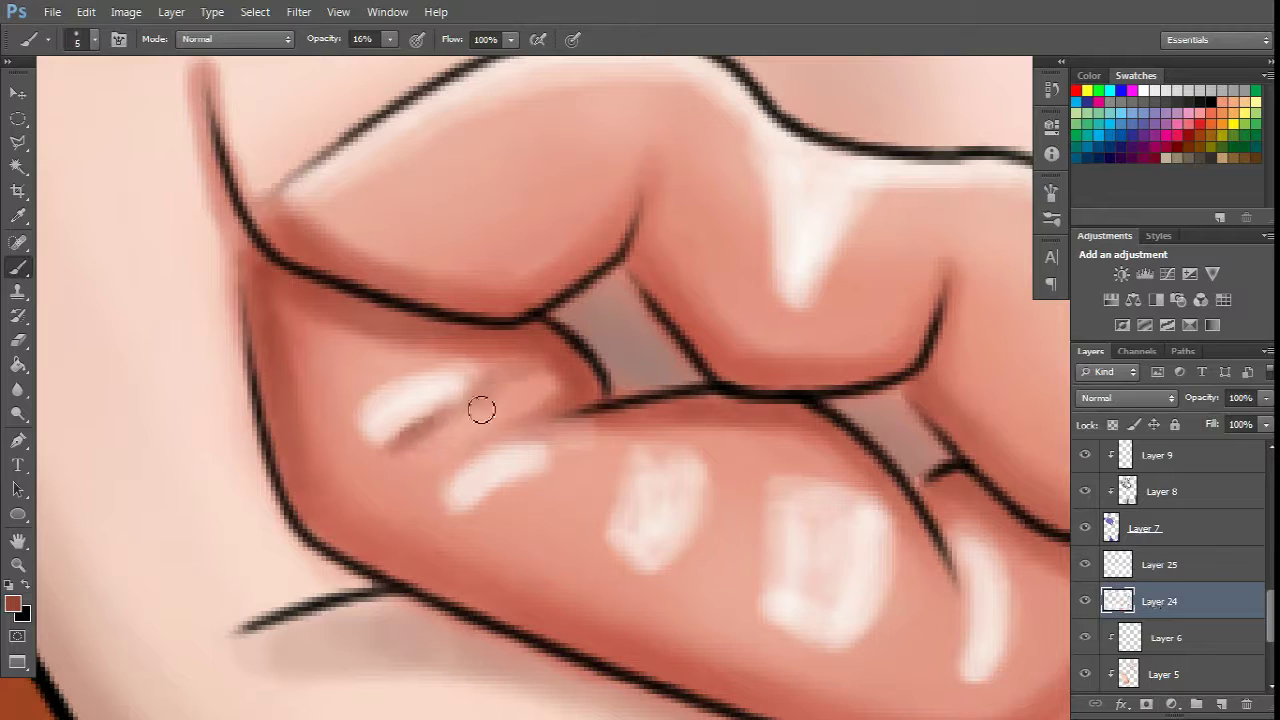
drag(481, 409, 557, 349)
drag(545, 445, 470, 510)
scroll(699, 484, down, 2)
scroll(794, 520, down, 5)
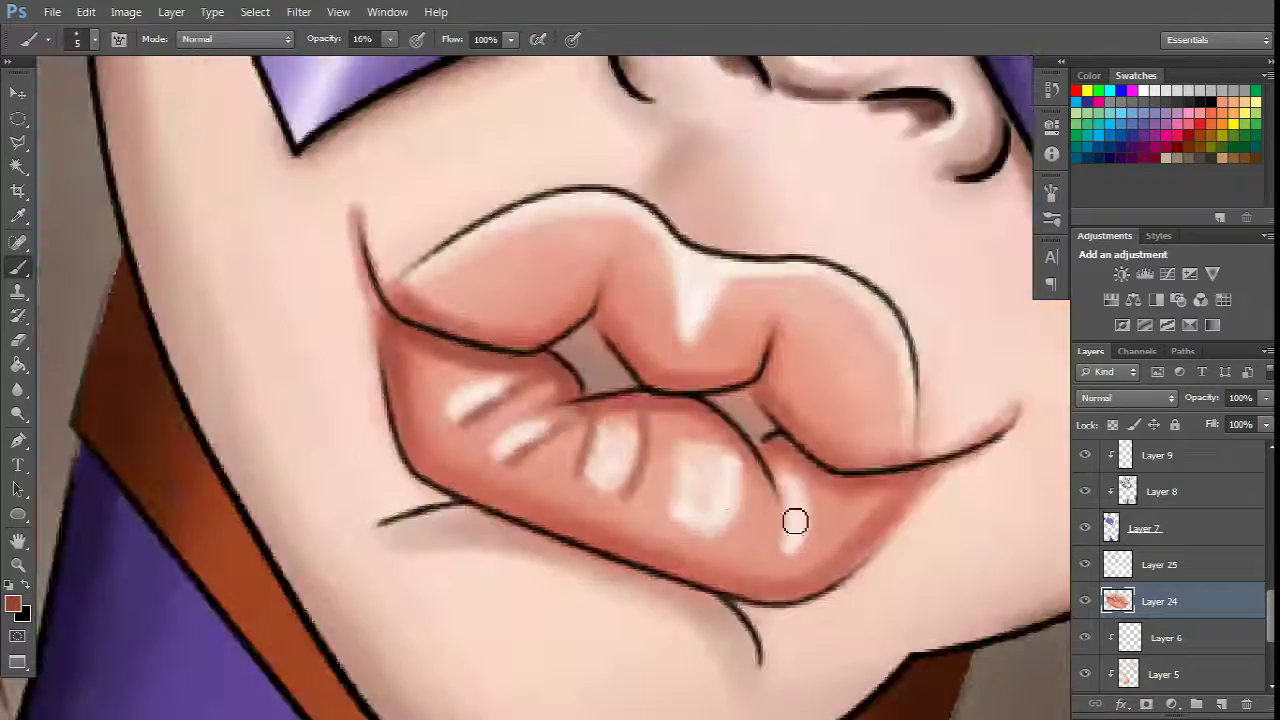
scroll(501, 437, up, 6)
scroll(745, 417, down, 3)
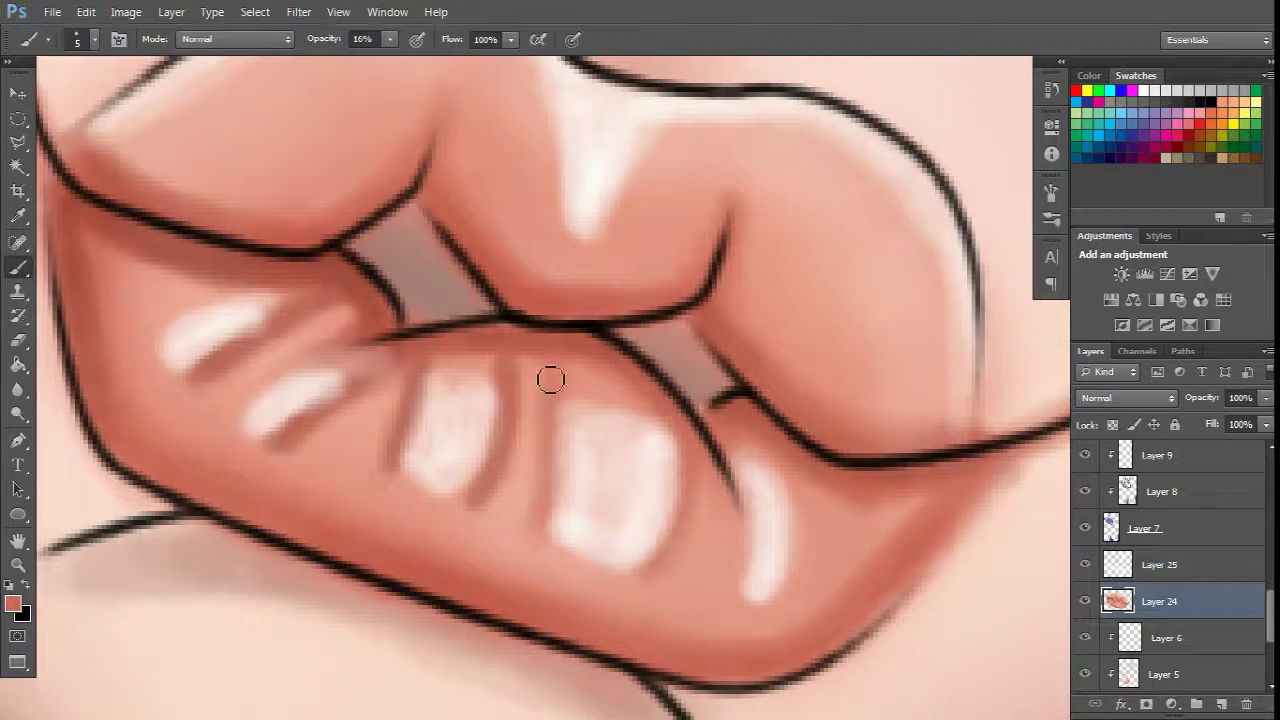
scroll(733, 490, down, 5)
scroll(943, 563, up, 4)
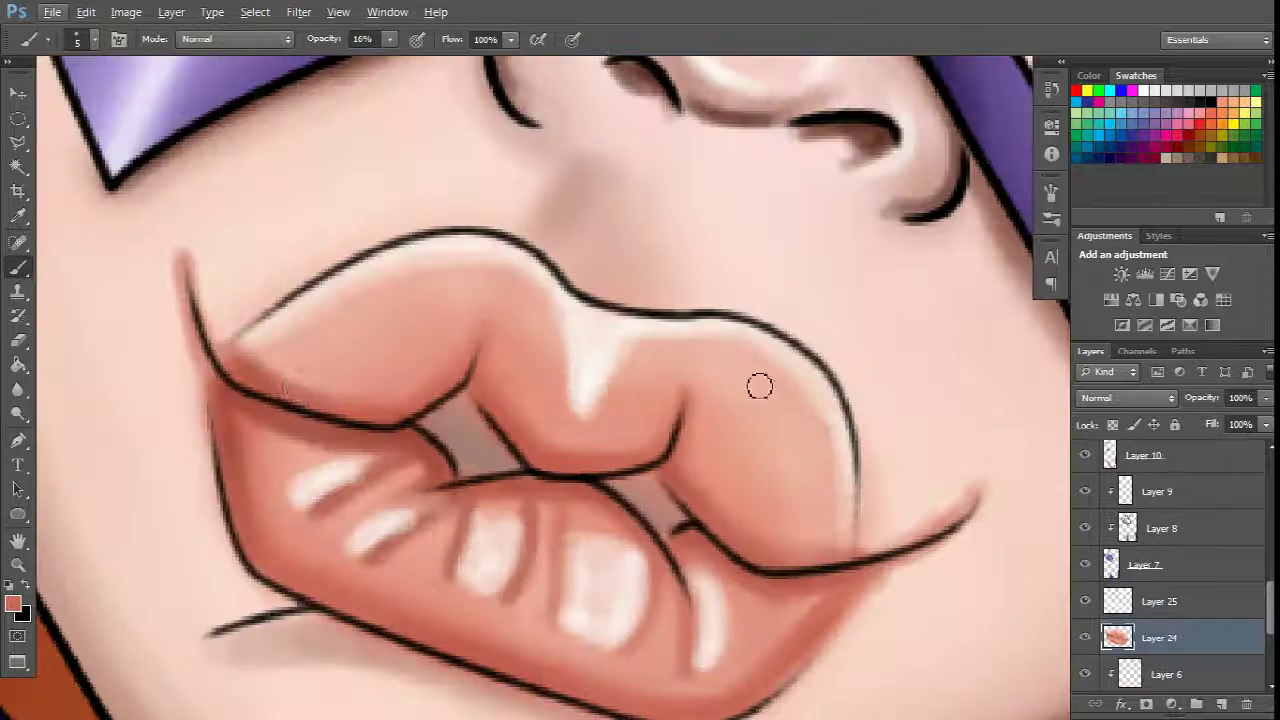
Step: Darken the full parts of the upper lip on Layer 24 and add fine crease lines with a 7 px brush
scroll(766, 457, down, 4)
key(alt+bracketright)
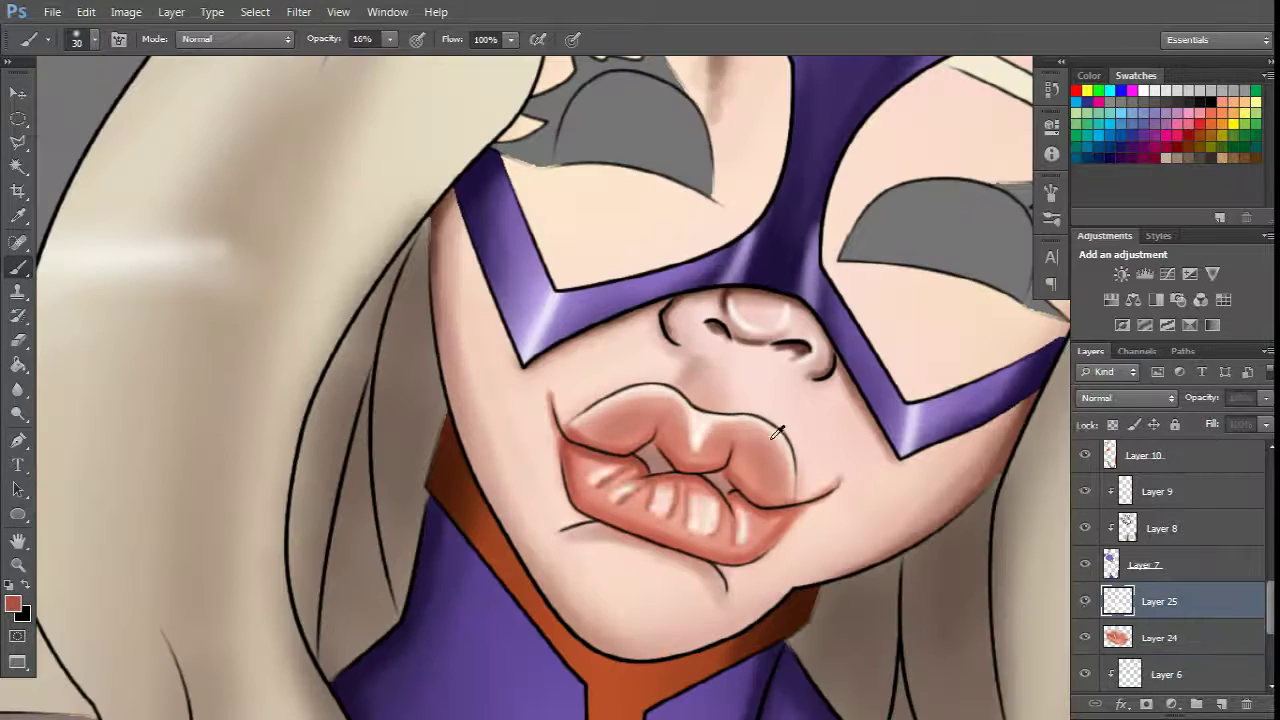
scroll(722, 414, up, 4)
click(1195, 637)
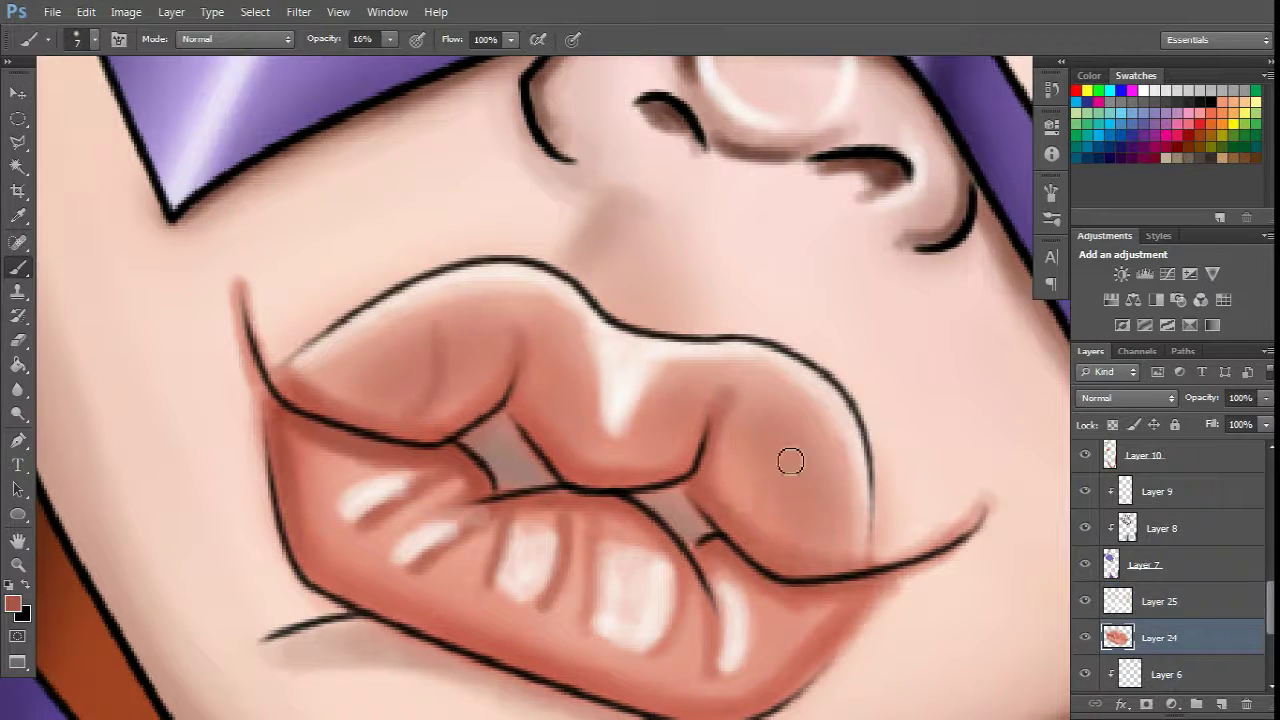
scroll(796, 463, down, 1)
Step: Set the foreground colour to pale pink f7cbf4 and tint the shaded areas of the upper lip
click(894, 366)
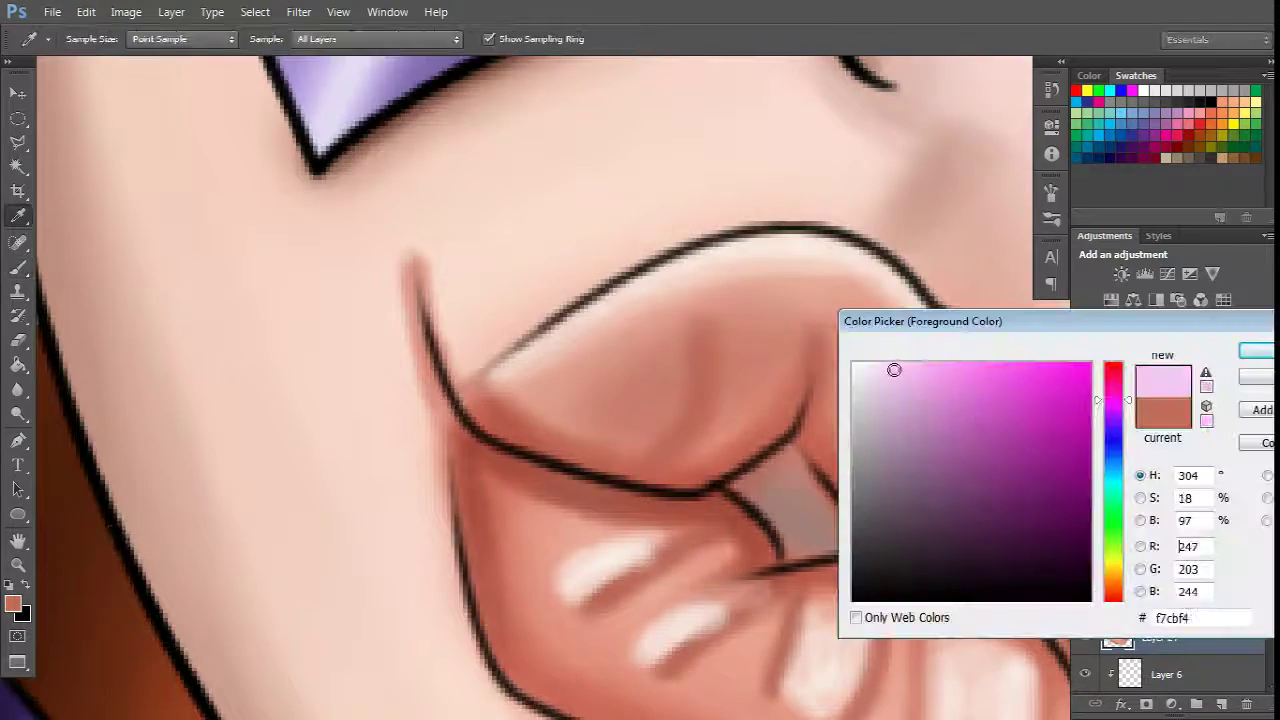
key(Return)
scroll(900, 478, down, 3)
scroll(900, 478, up, 3)
Step: Select the two gaps between the lips, expand the selection and fill it with white on a new layer
key(w)
click(255, 11)
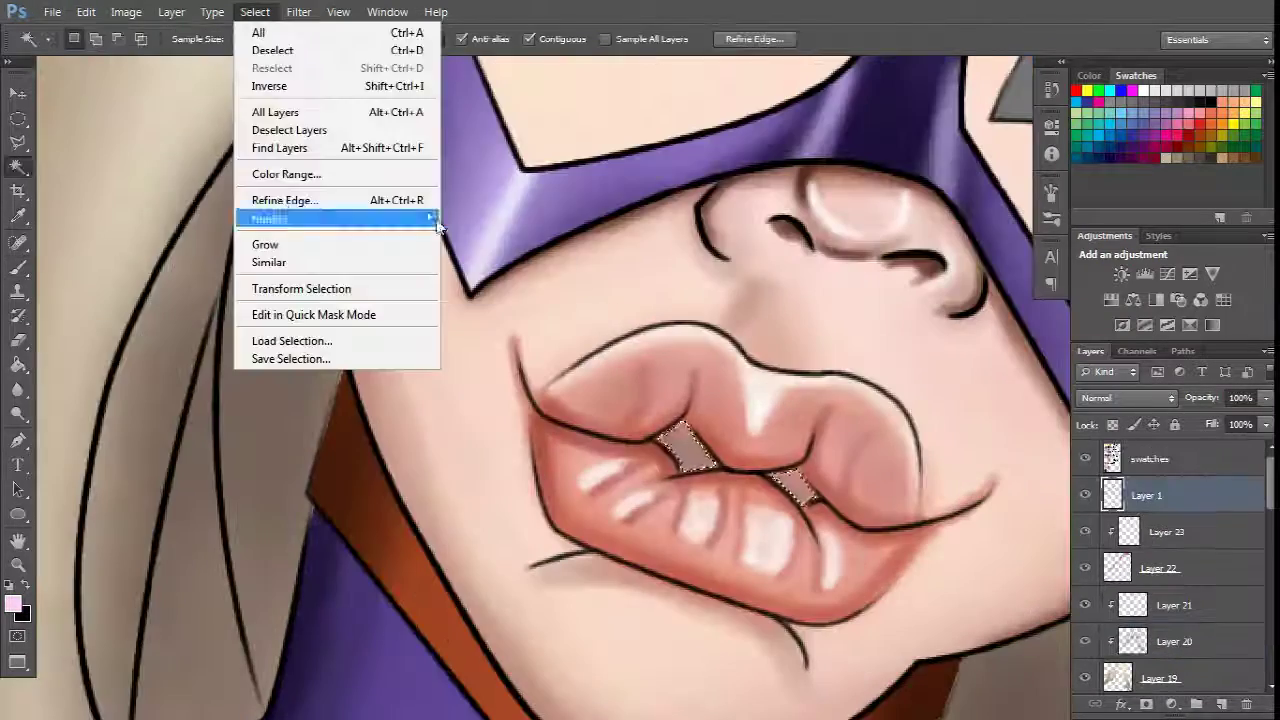
scroll(700, 450, up, 1)
click(688, 445)
shift+click(792, 488)
key(ctrl+shift+alt+n)
click(18, 365)
key(x)
click(688, 448)
scroll(885, 583, down, 3)
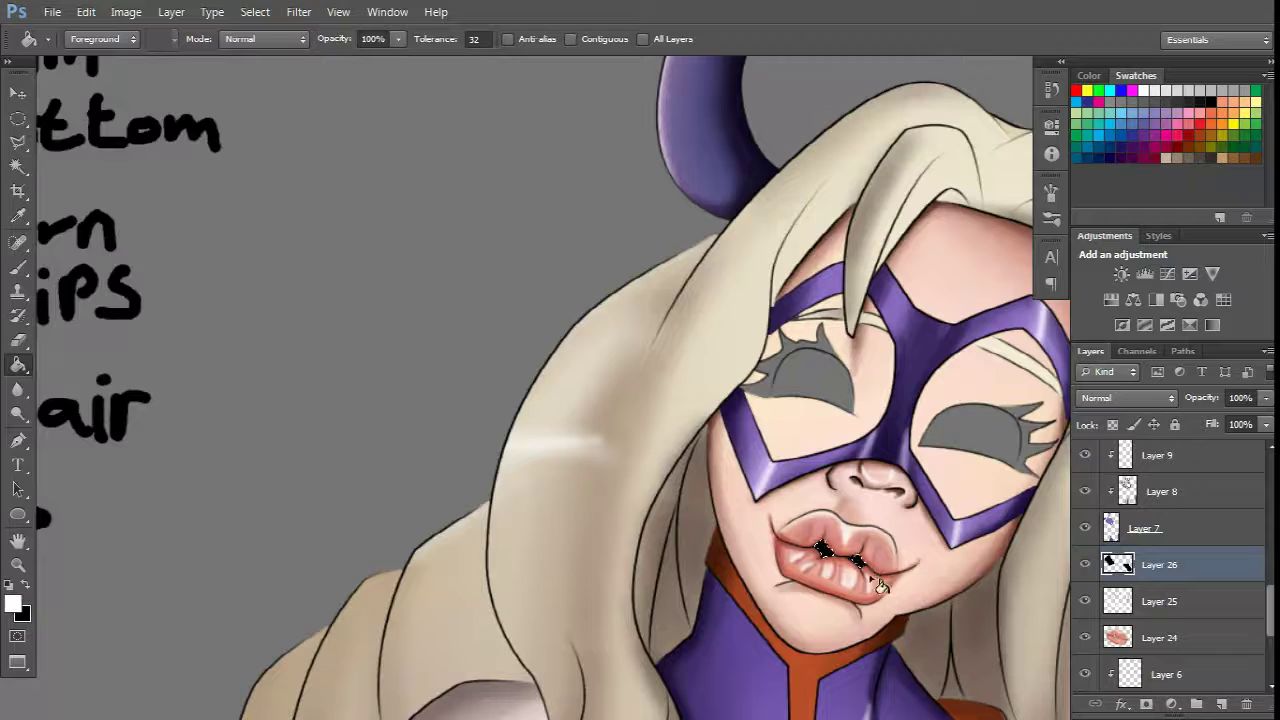
scroll(880, 587, up, 5)
scroll(857, 580, down, 2)
scroll(1177, 550, up, 10)
Step: Erase the black lip outlines on Layer 1 with a 40 px eraser
click(1177, 495)
key(b)
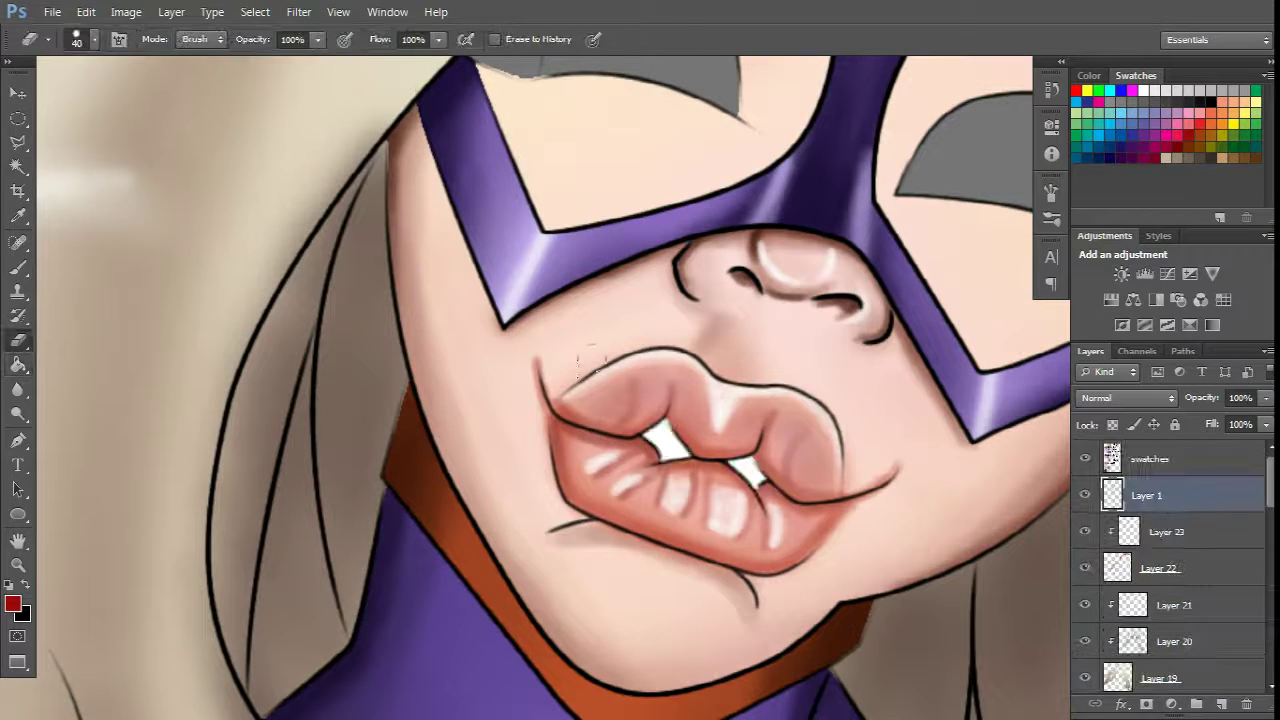
scroll(617, 487, down, 2)
scroll(957, 491, up, 2)
scroll(1170, 560, down, 5)
Step: On Layer 24, paint a soft salmon-red outline around the upper lip with a 5 px brush
click(1160, 564)
key(b)
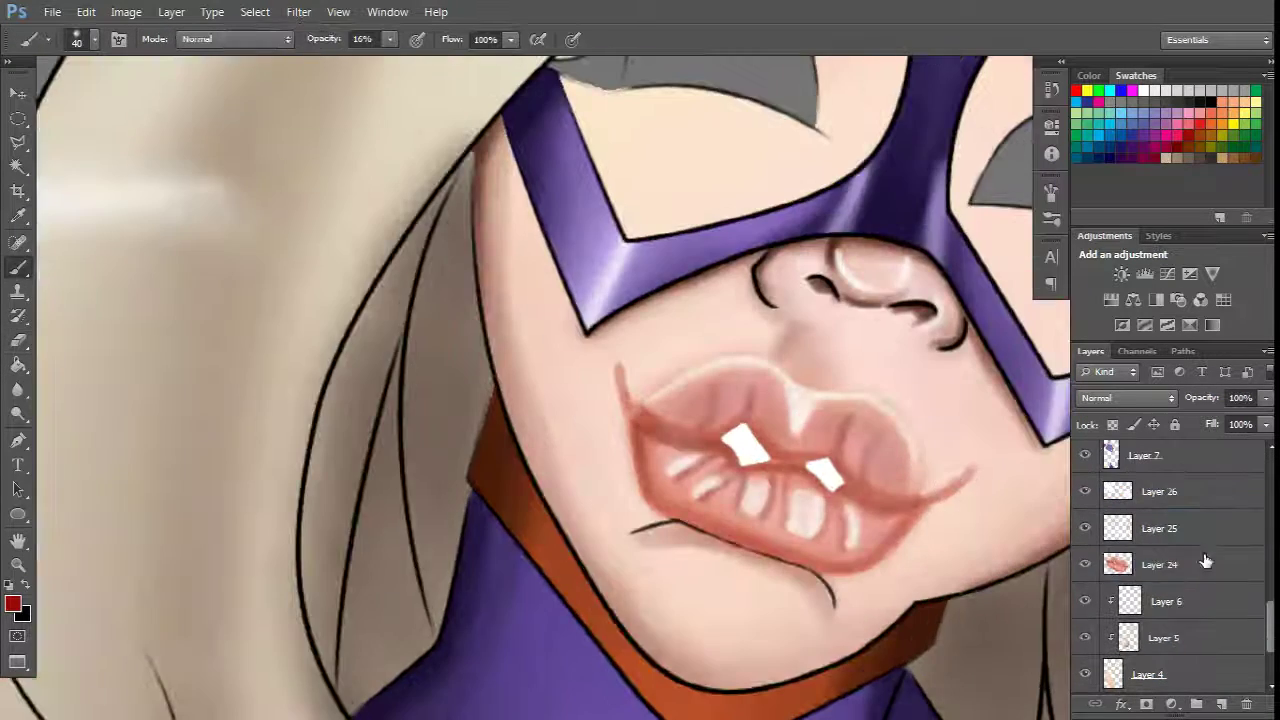
scroll(600, 350, up, 3)
right_click(590, 340)
key(Escape)
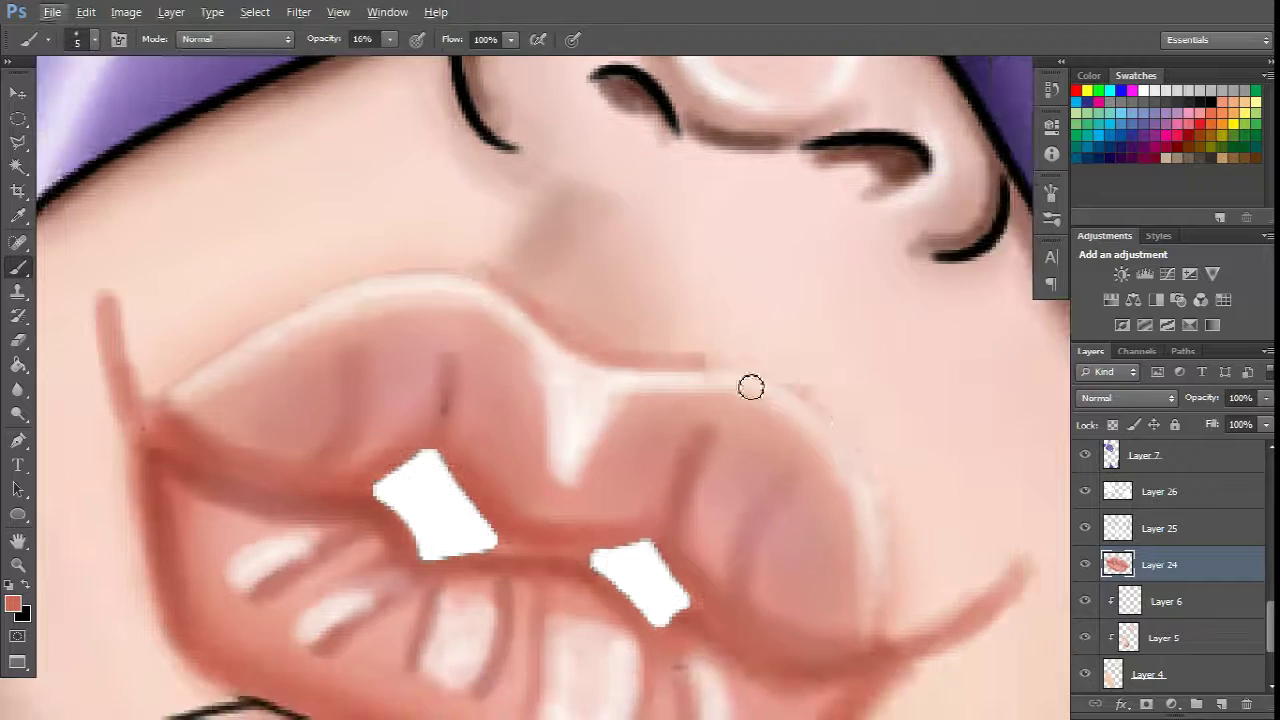
scroll(254, 441, down, 2)
scroll(477, 237, up, 2)
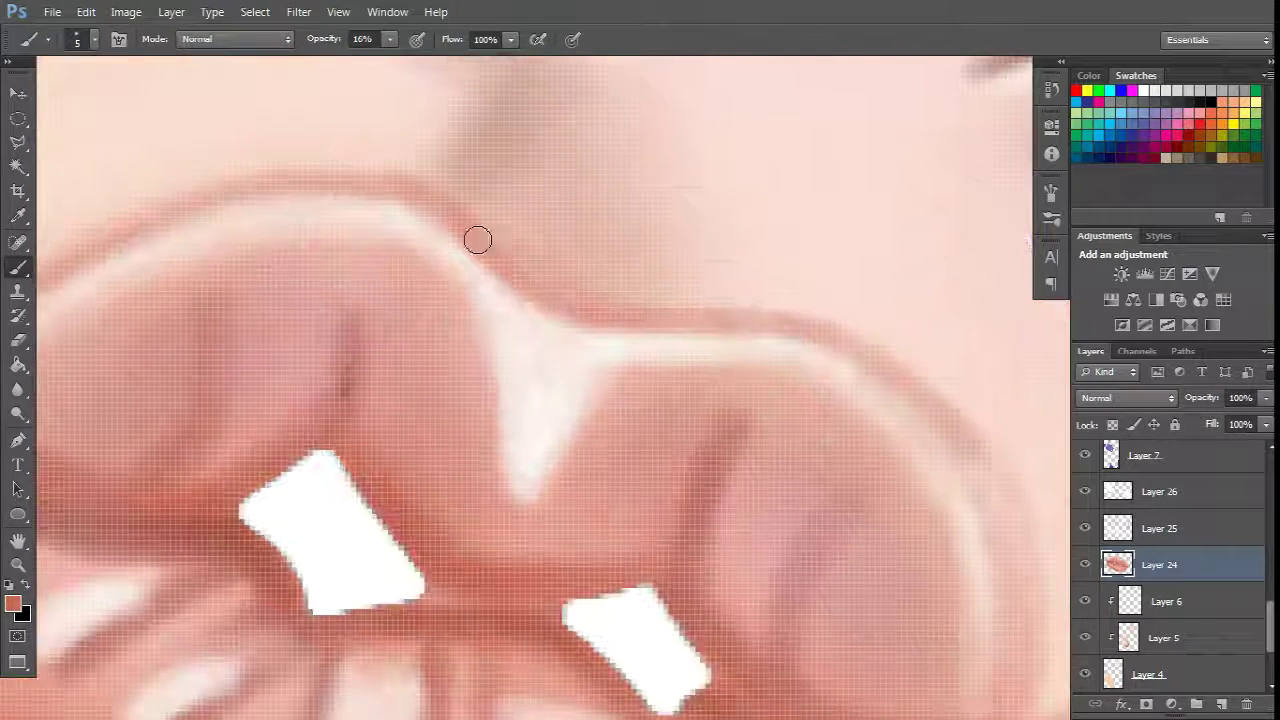
scroll(1005, 512, down, 4)
scroll(1005, 512, up, 4)
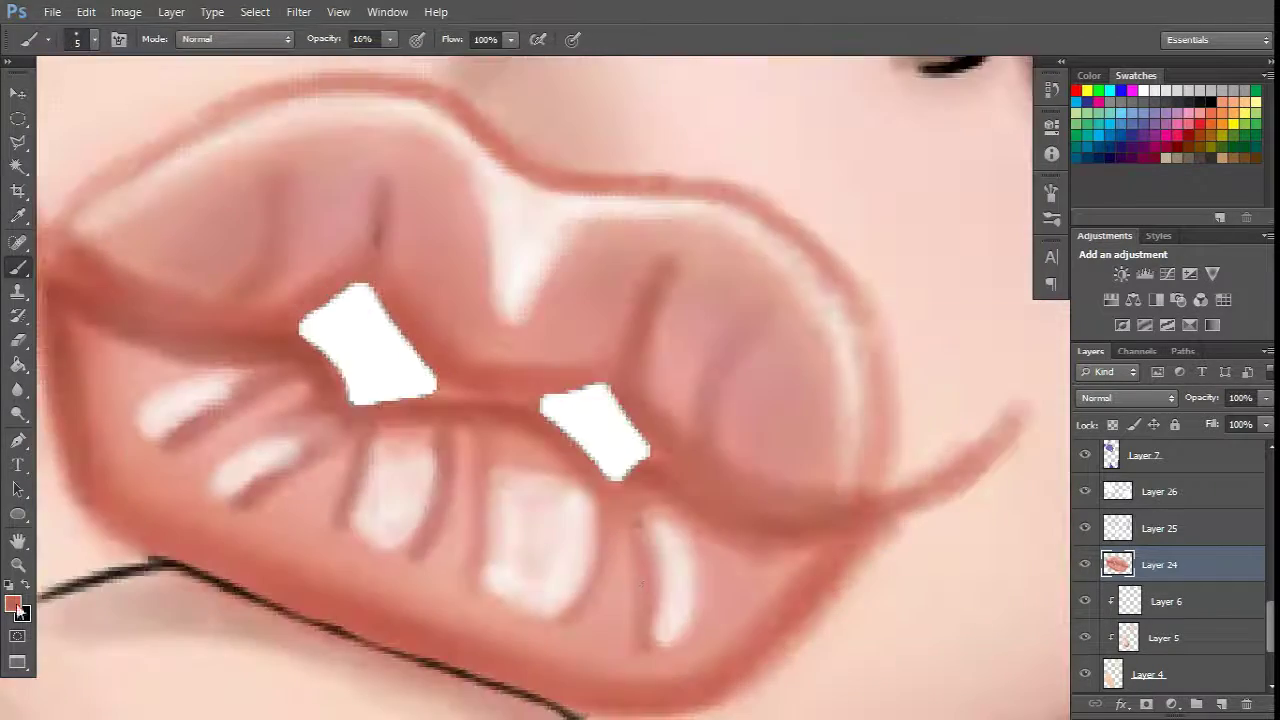
Step: Pick a dark red and deepen the parting line between the lips, the mouth corners and the upper-lip creases
scroll(240, 517, right, 2)
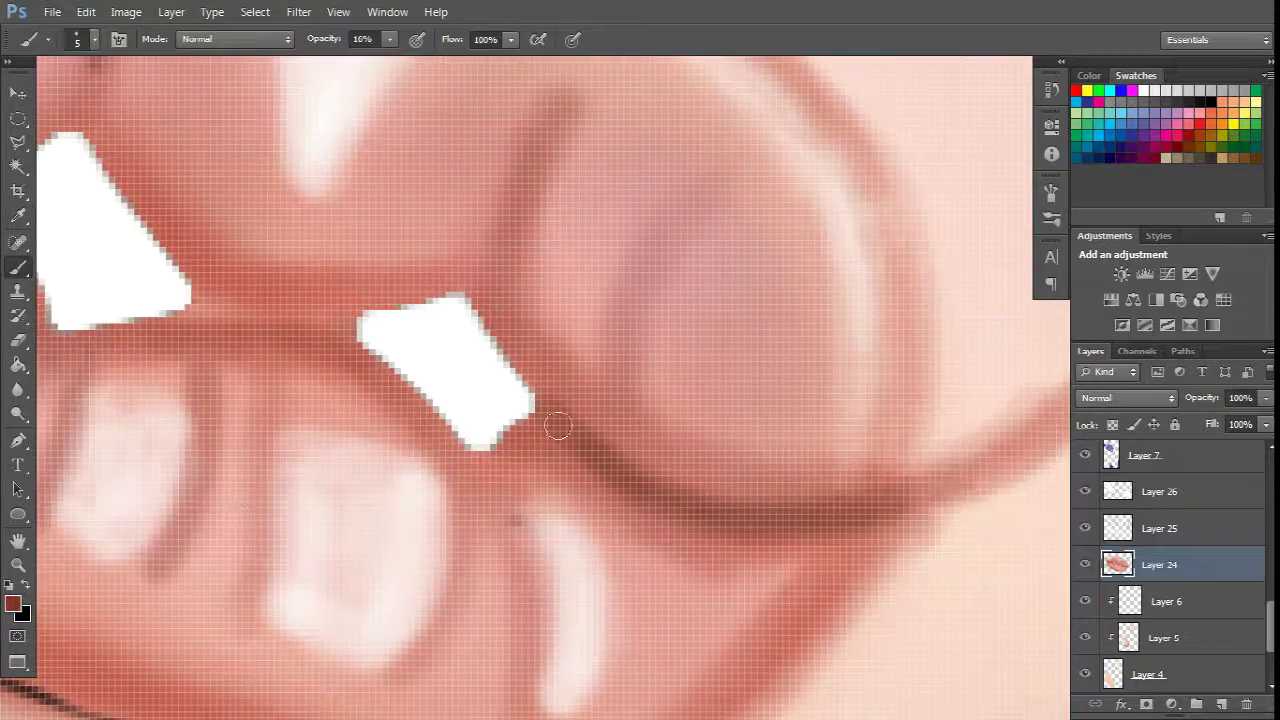
scroll(829, 414, down, 2)
scroll(809, 551, up, 4)
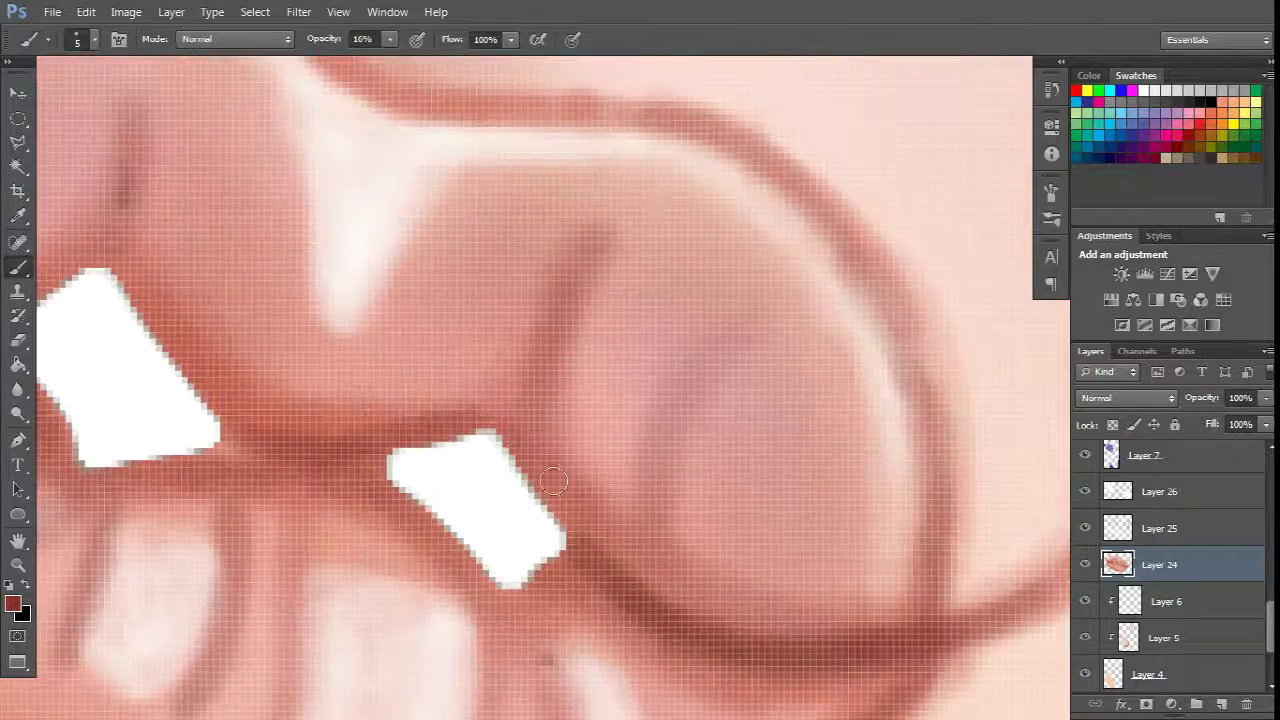
scroll(700, 470, down, 1)
scroll(542, 428, left, 3)
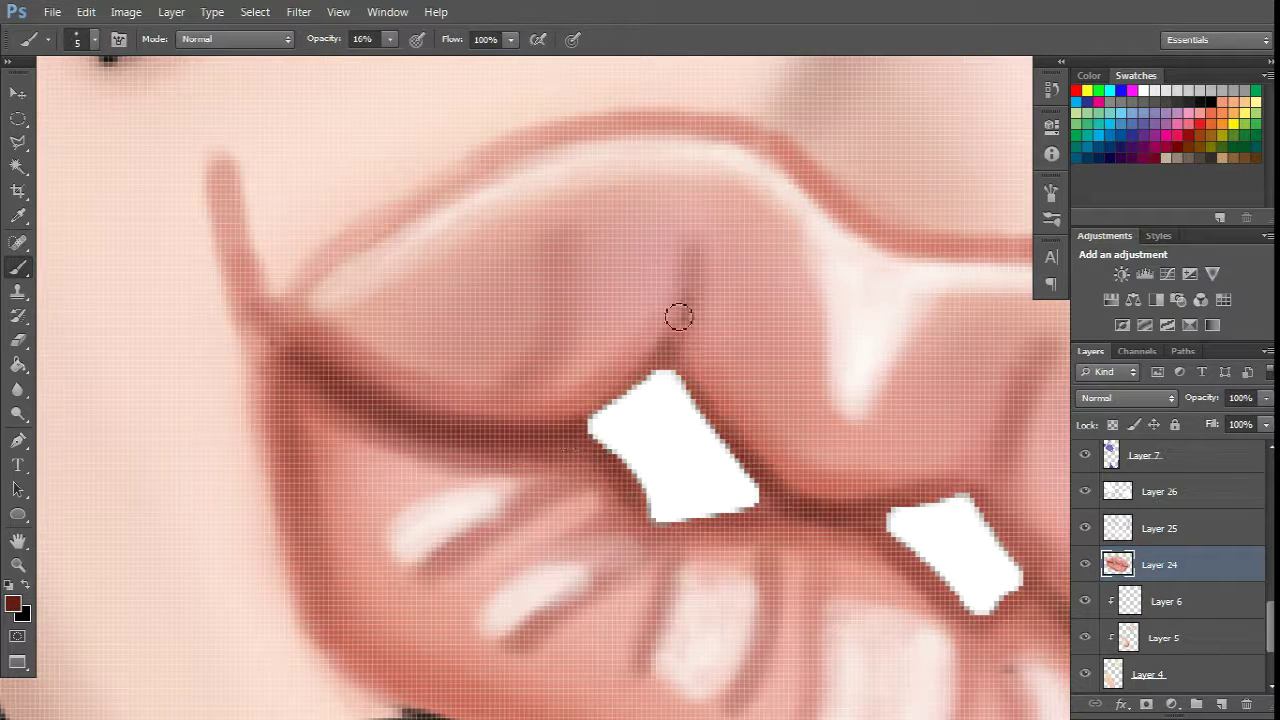
scroll(679, 317, down, 6)
Step: Expand the eyelash selection, pick a light golden tan and fill the lashes on Layer 27
scroll(760, 465, up, 4)
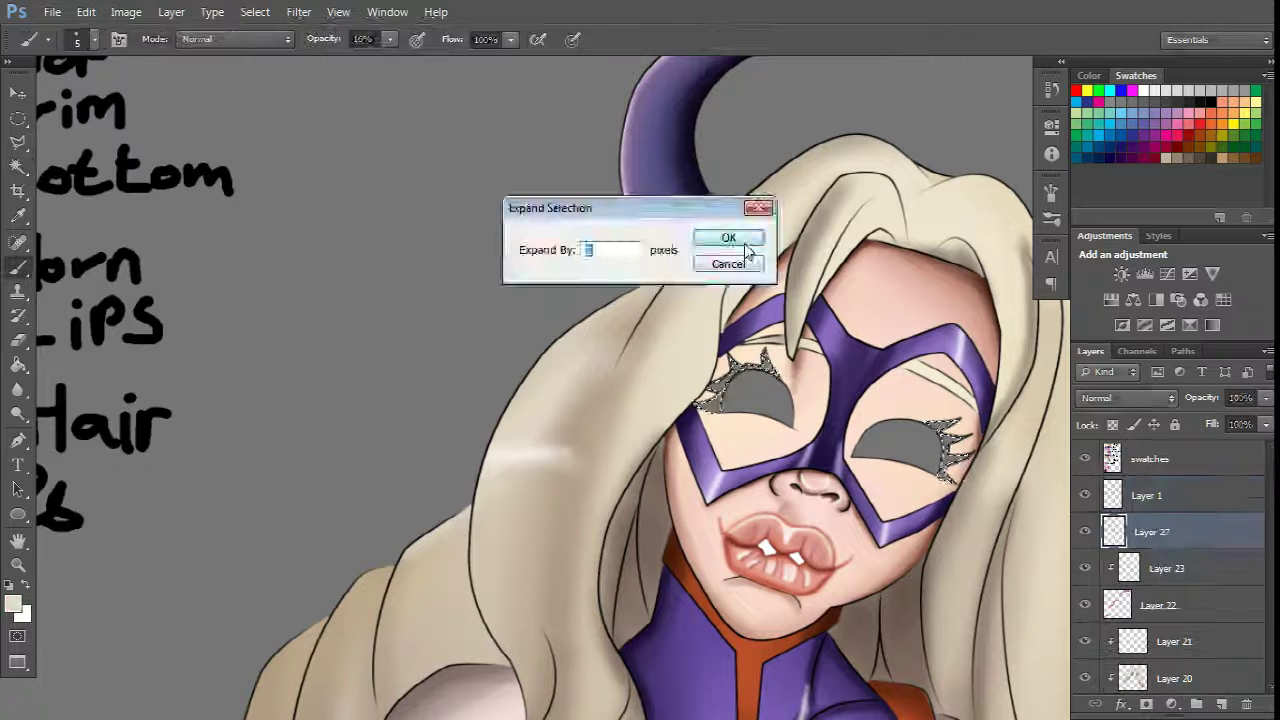
click(749, 249)
click(13, 603)
click(1116, 395)
key(Return)
click(1040, 420)
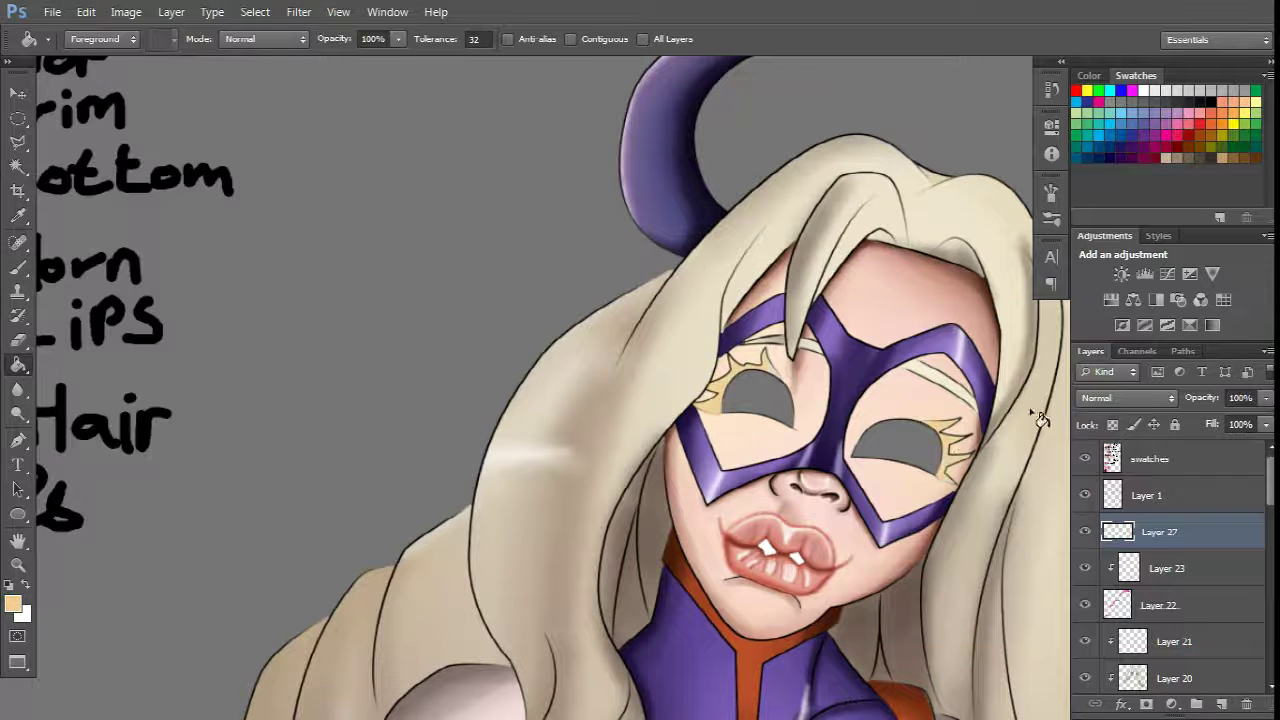
Step: Select both eye openings on Layer 1, expand the selection by 2 pixels and fill it with white on a new layer
key(ctrl+minus)
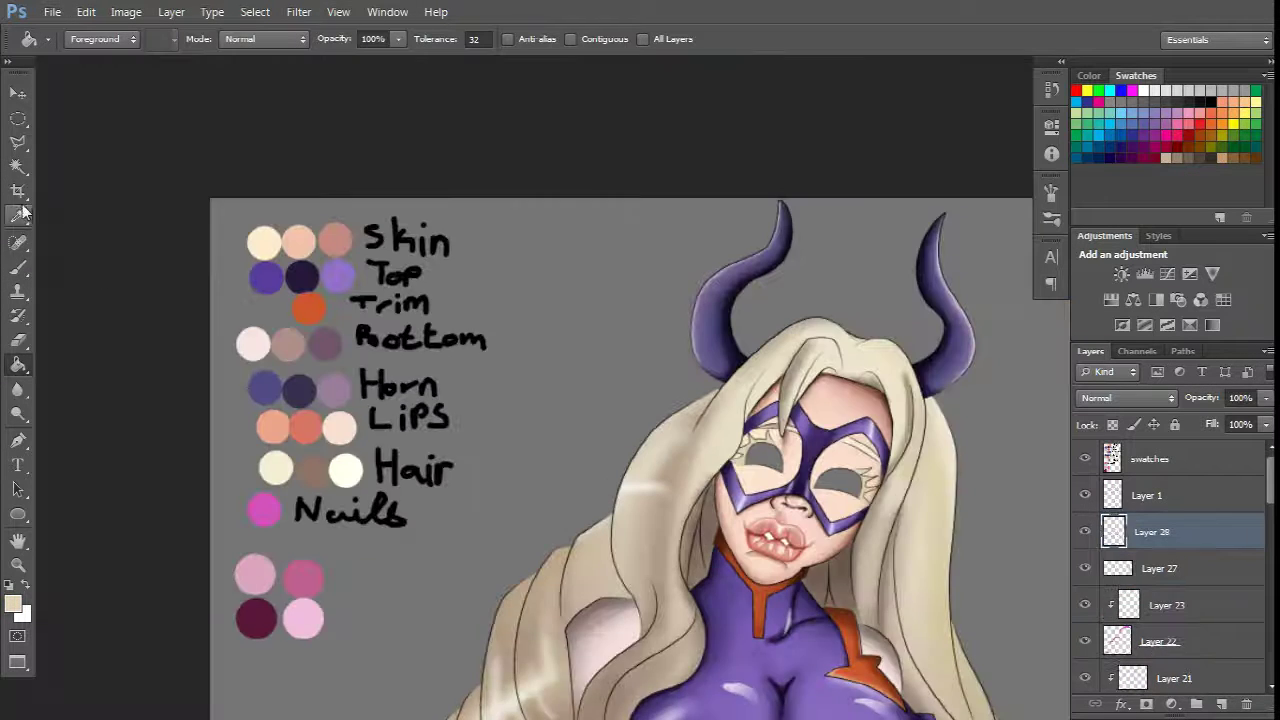
click(18, 166)
key(ctrl+plus)
click(1146, 495)
click(705, 420)
shift+click(825, 462)
click(255, 11)
click(480, 266)
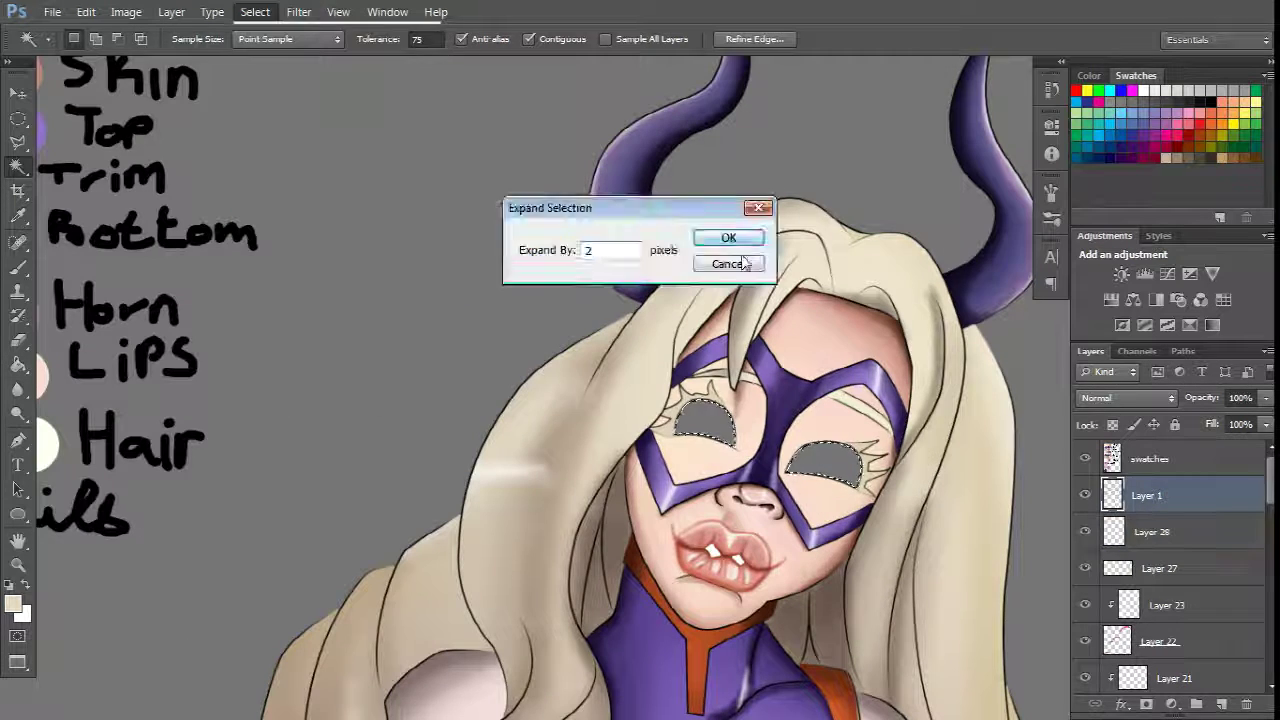
key(Return)
key(ctrl+shift+alt+n)
key(g)
key(ctrl+plus)
Step: Pick a light grey and shade the upper part of the first eye white on a clipped layer with a 50 px brush
click(13, 603)
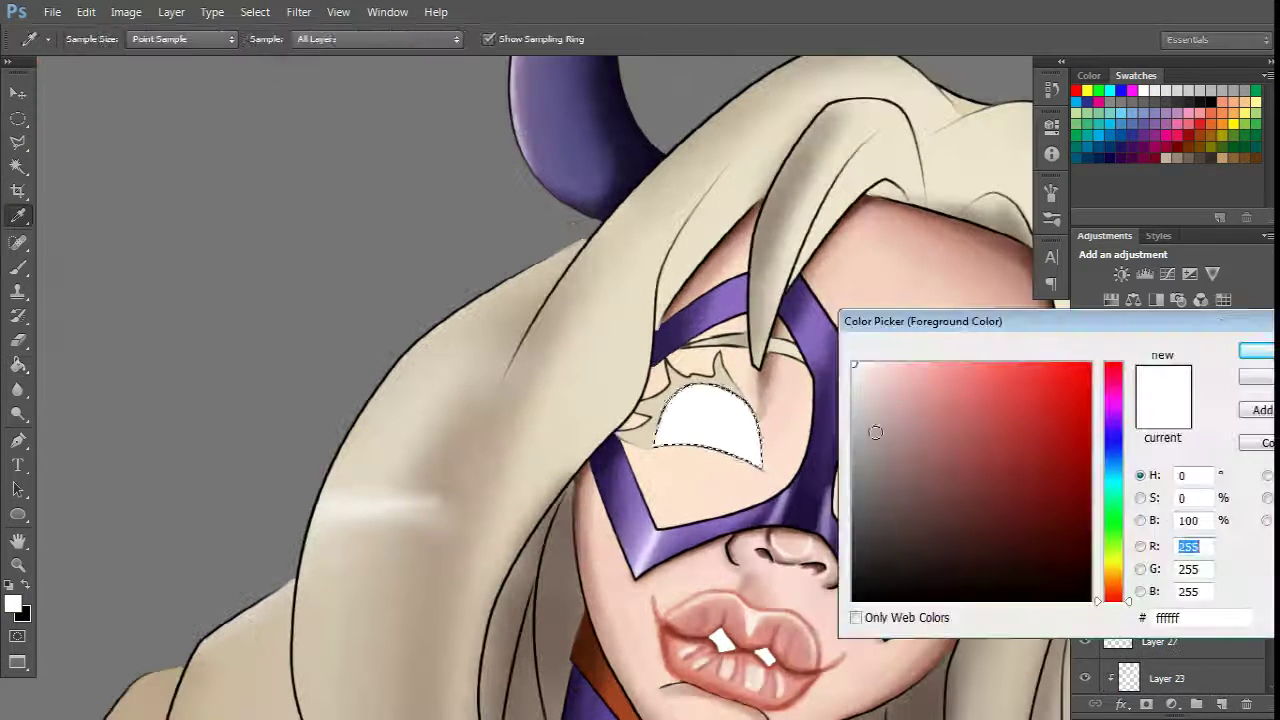
key(Return)
key(b)
key(ctrl+plus)
right_click(710, 427)
key(Return)
key(ctrl+minus)
key(ctrl+plus)
drag(700, 230, 663, 185)
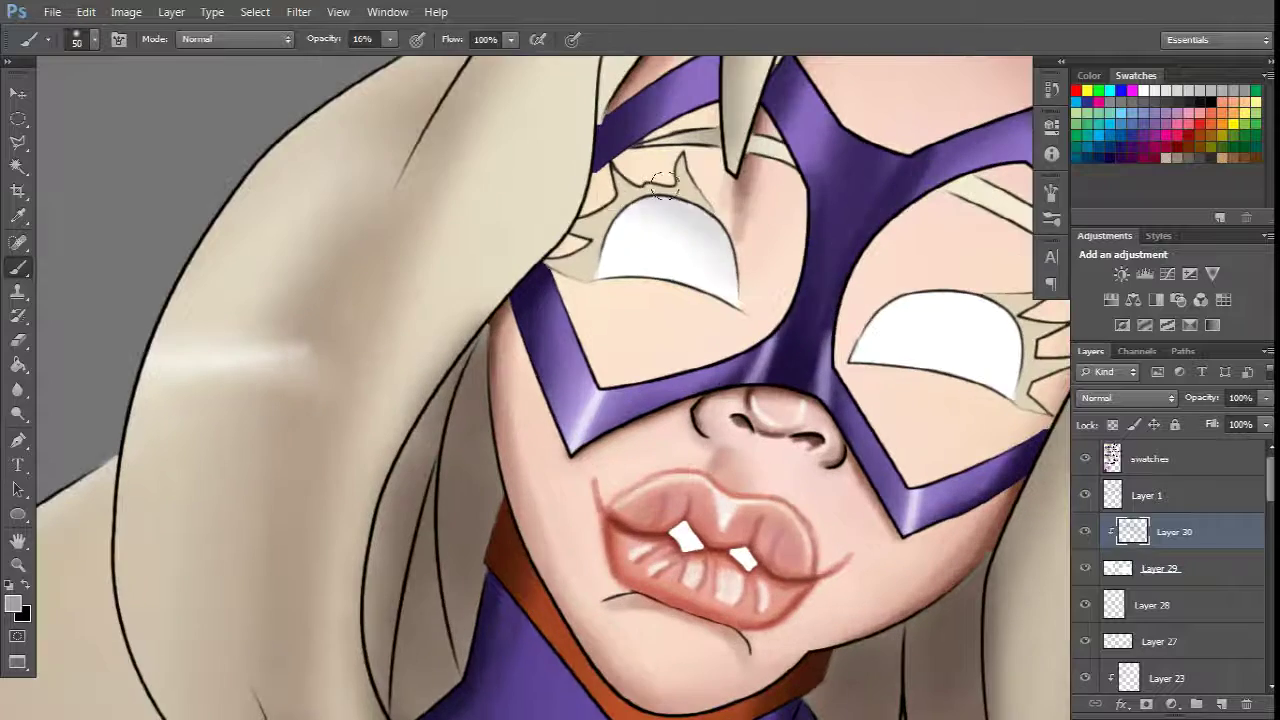
Step: Shade the upper edge of the other eye white in grey and refine the shading with a 35 px brush
key(ctrl+minus)
key(bracketright)
key(bracketright)
key(bracketright)
key(bracketright)
drag(840, 255, 985, 265)
key(ctrl+plus)
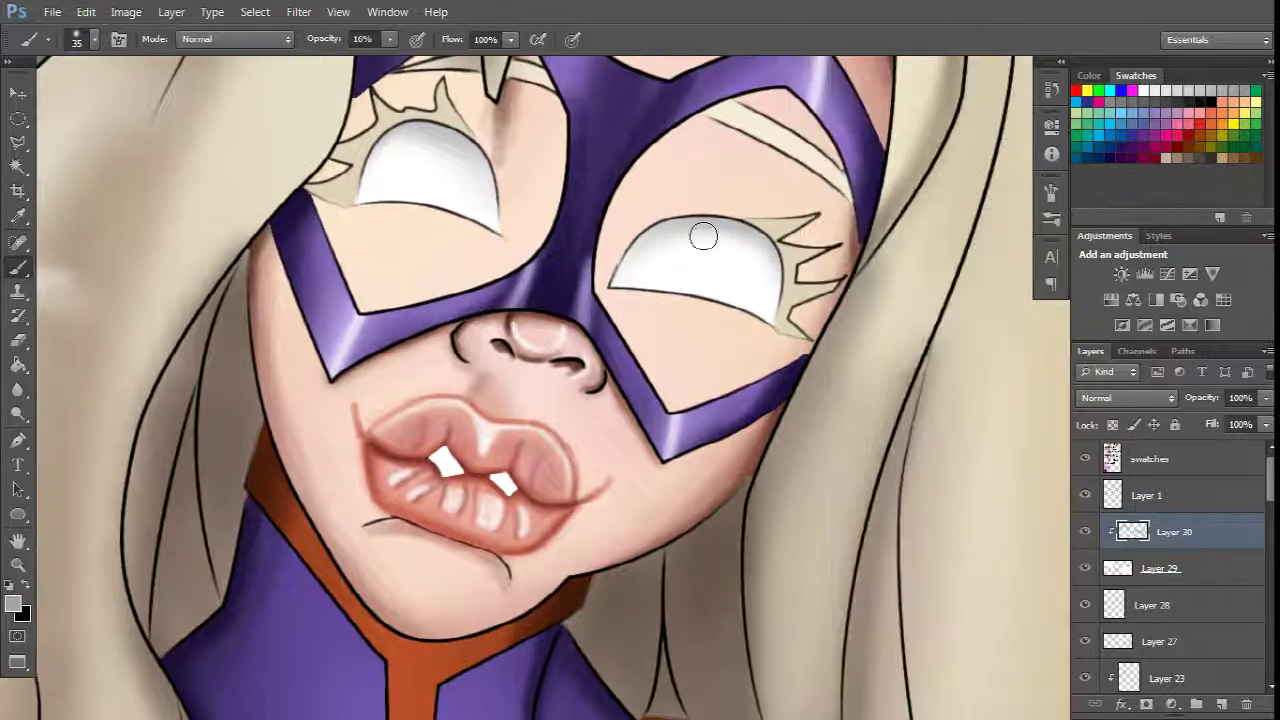
key(ctrl+minus)
drag(200, 312, 316, 312)
Step: Create a new layer and dab a soft dark maroon iris on one eye with a 125 px brush at 100% opacity
key(ctrl+shift+n)
key(ctrl+plus)
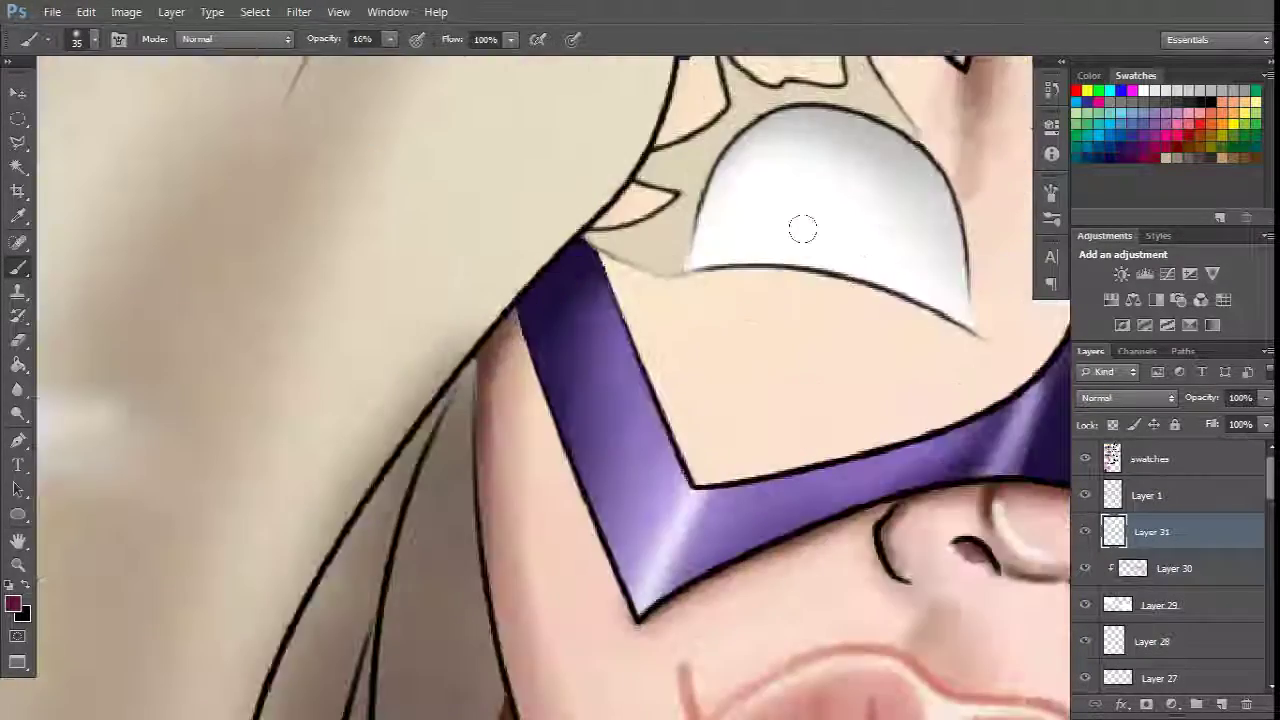
key(ctrl+minus)
key(ctrl+plus)
key(ctrl+plus)
key(bracketright)
key(bracketright)
key(bracketright)
key(bracketright)
key(bracketright)
key(bracketright)
key(bracketright)
key(bracketright)
key(0)
drag(540, 226, 556, 232)
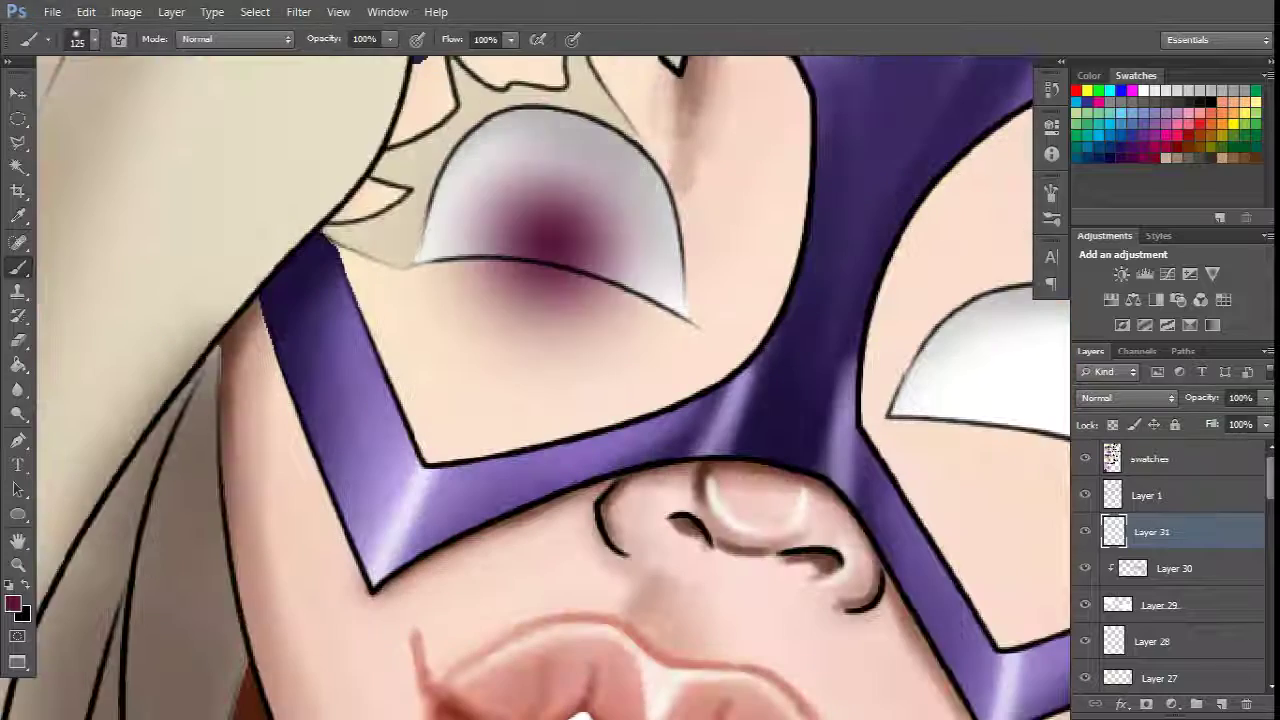
Step: Set the brush hardness to 100% and stamp a solid maroon iris on each eye
right_click(557, 251)
text(100)
click(543, 306)
key(ctrl+minus)
click(872, 460)
Step: Erase the maroon iris colour that spills below the lower lid of each eye with a 40 px eraser
key(ctrl+plus)
key(e)
drag(520, 300, 648, 280)
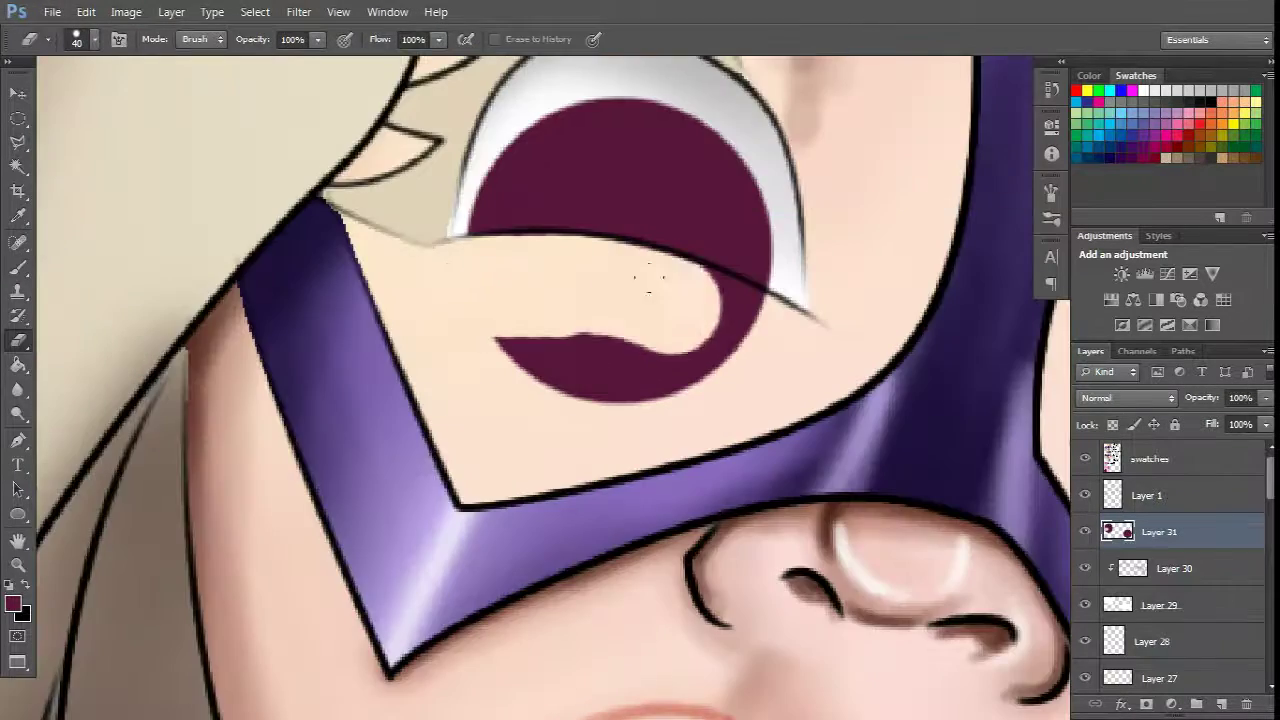
scroll(649, 278, down, 2)
scroll(720, 320, right, 8)
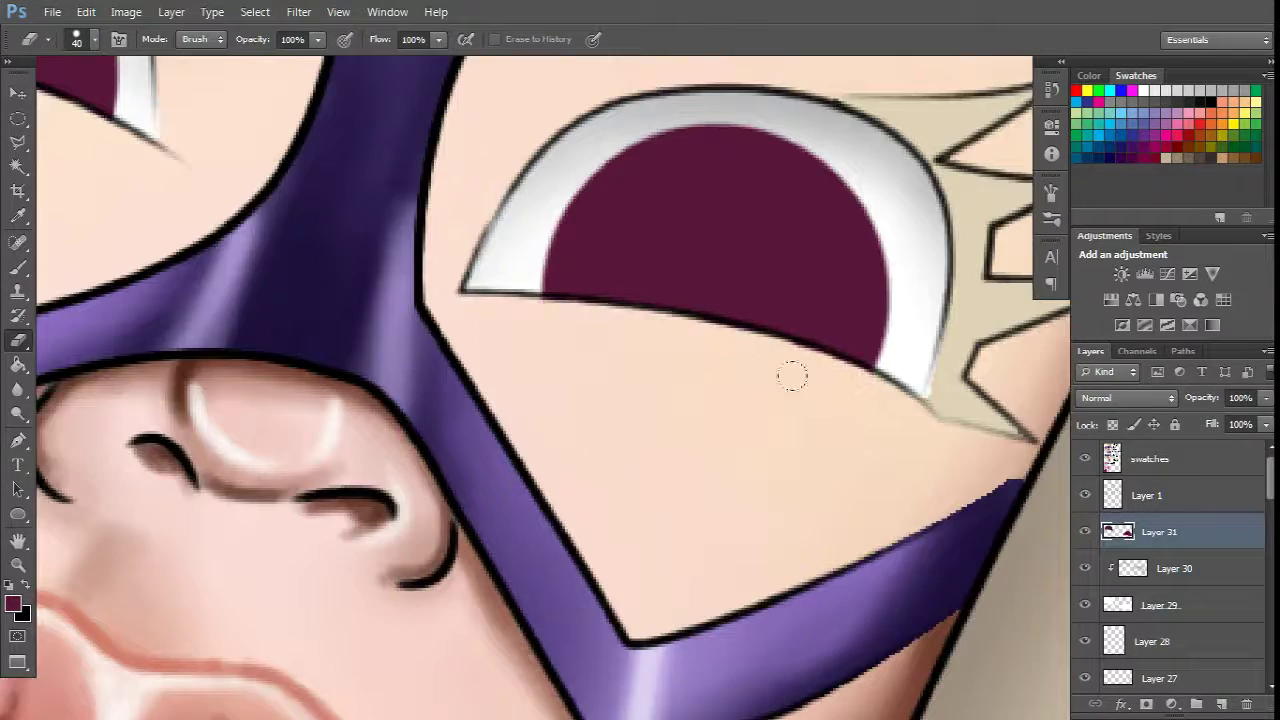
Step: Sample the medium pink swatch and paint a translucent pink arc inside each maroon iris with a 9 px low-opacity brush
key(ctrl+minus)
key(ctrl+minus)
alt+click(271, 463)
key(Return)
key(b)
alt+click(114, 463)
key(ctrl+plus)
key(ctrl+plus)
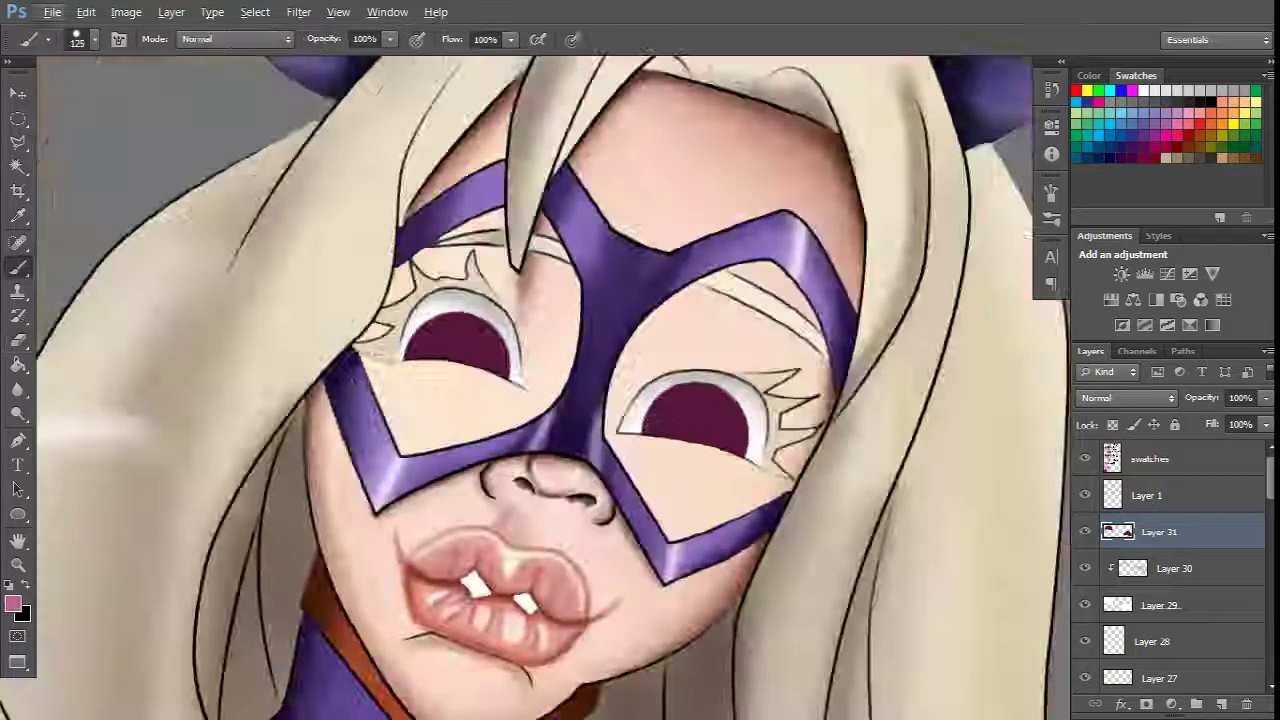
key(ctrl+plus)
key(ctrl+plus)
drag(343, 64, 306, 64)
right_click(672, 204)
double_click(745, 330)
scroll(381, 353, up, 1)
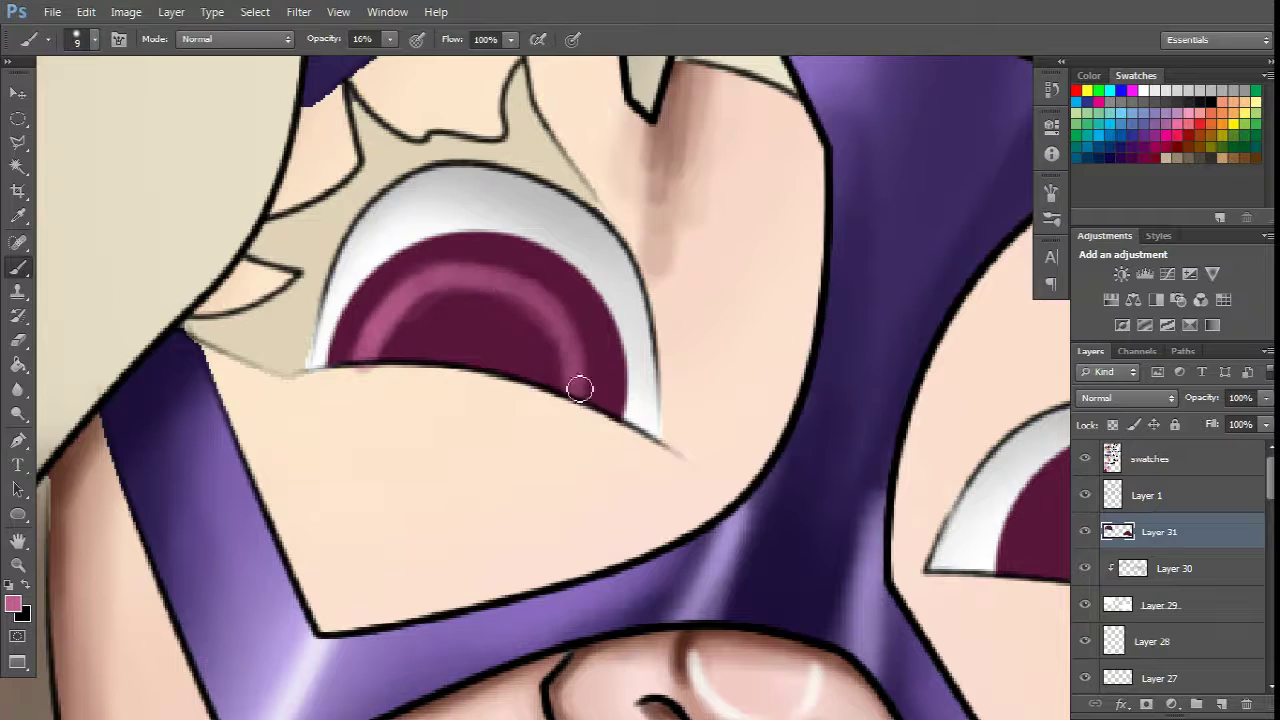
drag(390, 327, 851, 543)
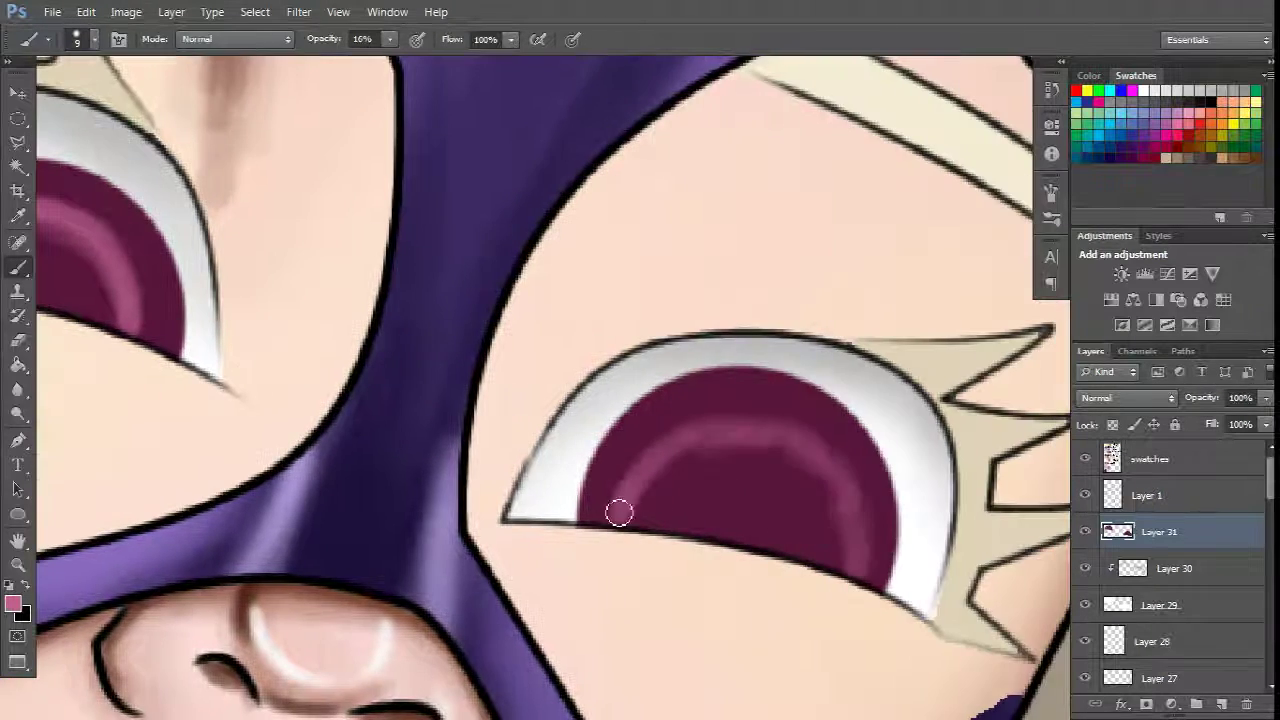
mouse_move(852, 490)
mouse_down()
mouse_move(699, 434)
mouse_move(451, 262)
mouse_move(367, 369)
mouse_move(588, 378)
mouse_move(582, 309)
mouse_move(651, 295)
mouse_move(378, 386)
mouse_up()
Step: Create a new layer clipped to the iris layer and brush lighter pink tones over the irises, varying the brush size
key(ctrl+shift+alt+n)
key(ctrl+alt+g)
scroll(586, 374, up, 1)
key(bracketright)
mouse_move(600, 380)
mouse_down()
mouse_move(671, 357)
mouse_move(665, 345)
mouse_up()
key(bracketright)
key(bracketright)
key(bracketright)
right_click(665, 345)
key(Return)
key(bracketleft)
key(bracketleft)
key(bracketleft)
key(bracketleft)
key(bracketleft)
mouse_move(520, 356)
mouse_down()
mouse_move(790, 255)
mouse_move(900, 316)
mouse_move(832, 291)
mouse_move(684, 285)
mouse_move(867, 275)
mouse_move(623, 215)
mouse_move(536, 274)
mouse_move(887, 292)
mouse_move(816, 261)
mouse_up()
Step: Sample another pink from the palette and build up a pale pink glow in the lower centre of the irises
scroll(700, 300, down, 2)
key(bracketright)
key(bracketright)
key(bracketright)
key(bracketright)
key(ctrl+minus)
mouse_move(454, 386)
mouse_down()
mouse_move(349, 194)
mouse_move(450, 300)
mouse_up()
alt+click(171, 309)
key(ctrl+plus)
key(bracketleft)
key(bracketleft)
key(bracketleft)
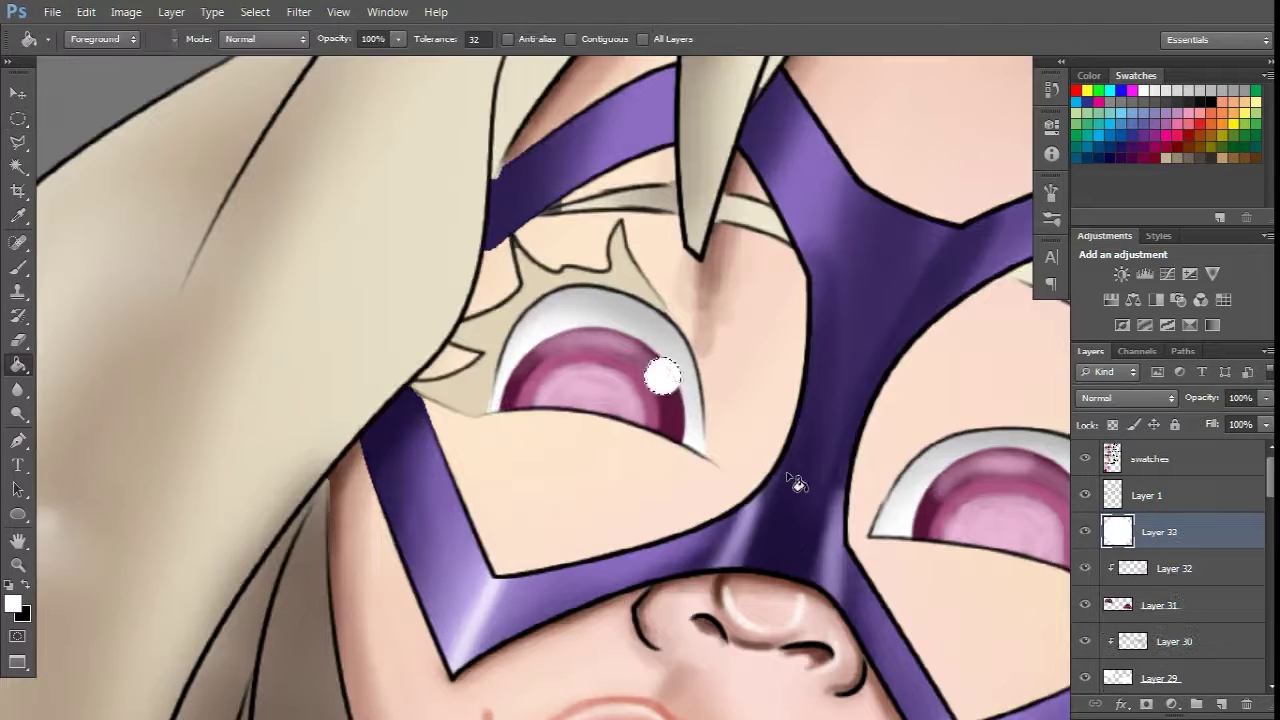
Step: Add a small round white highlight beside the first eye's large one and place a large round highlight on the other iris
key(ctrl+t)
key(Return)
key(m)
alt+scroll(591, 500, up, 2)
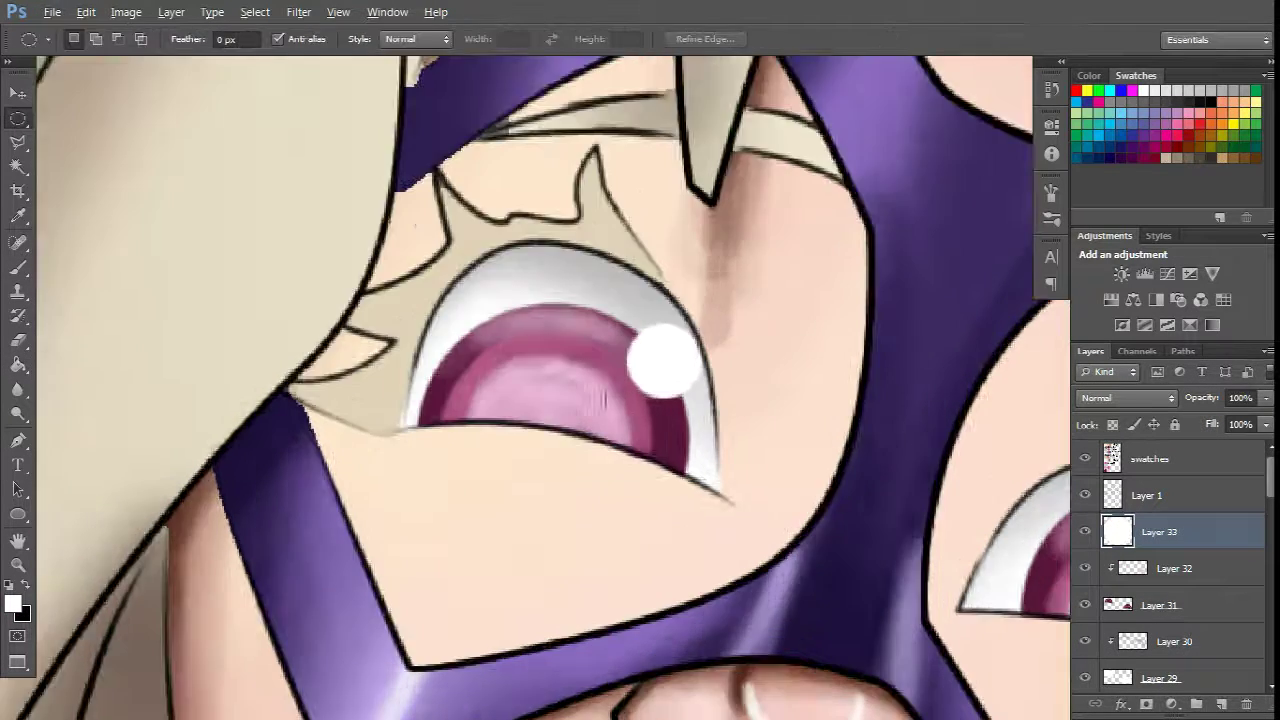
scroll(617, 415, down, 2)
drag(726, 426, 766, 457)
key(ctrl+t)
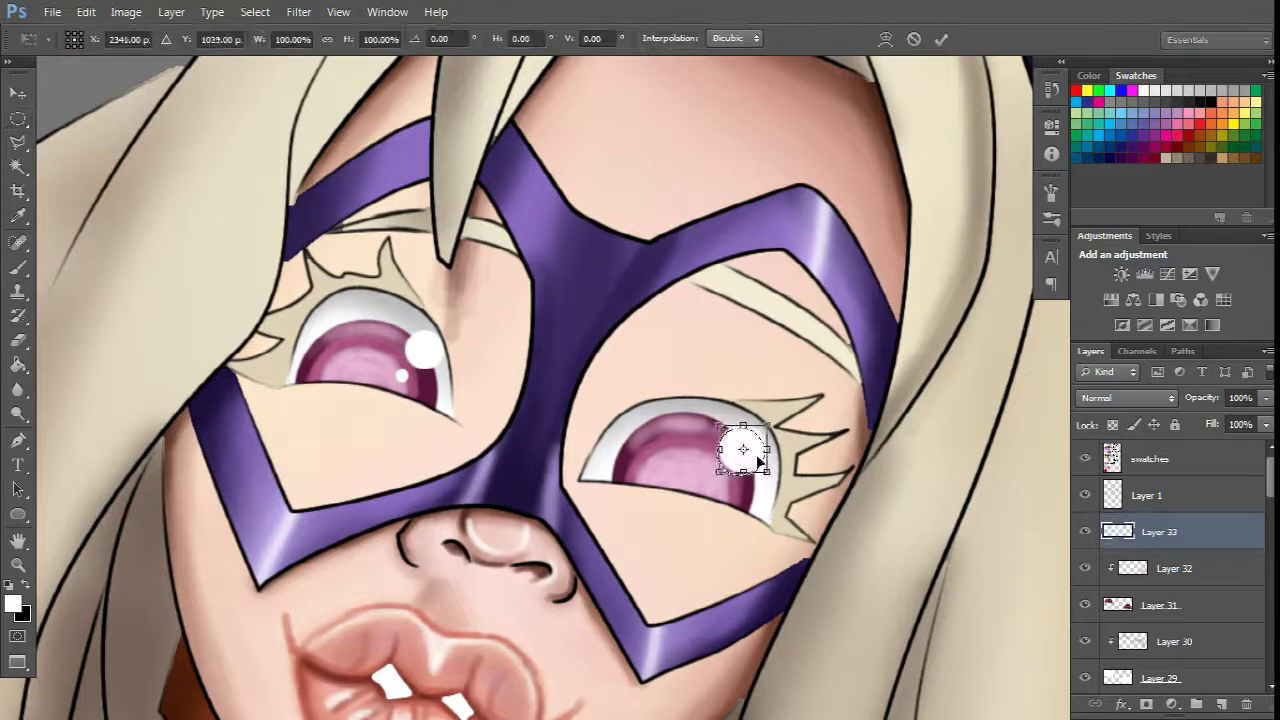
click(941, 38)
key(ctrl+d)
key(g)
Step: Review the whole illustration in full-screen mode from the horns down to the legs, and return to the standard screen mode
scroll(730, 478, down, 4)
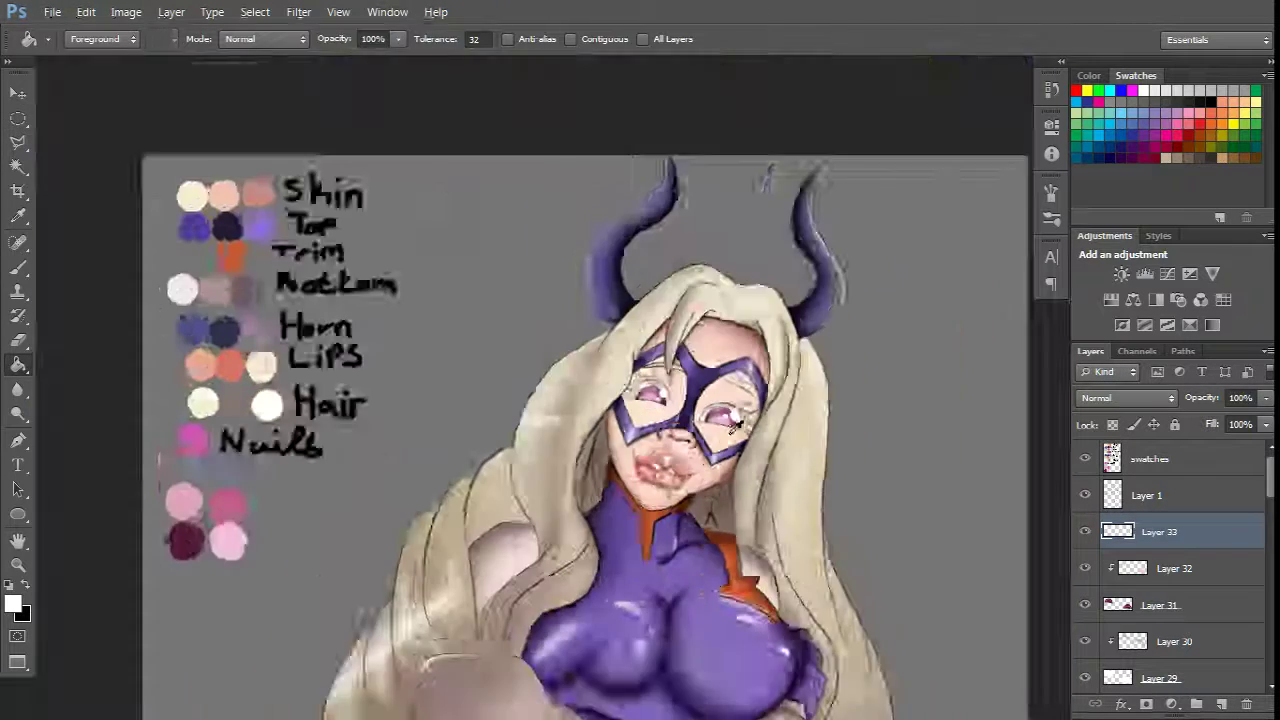
key(f)
key(f)
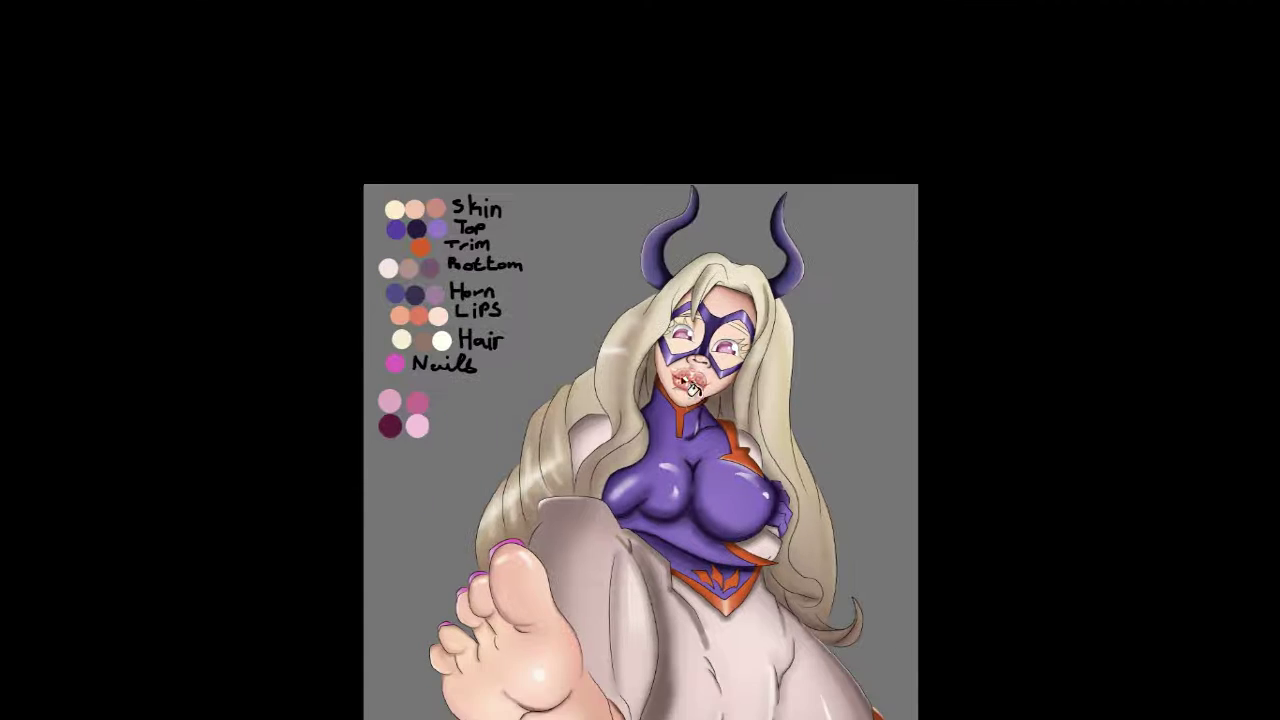
scroll(689, 378, down, 5)
scroll(690, 388, down, 5)
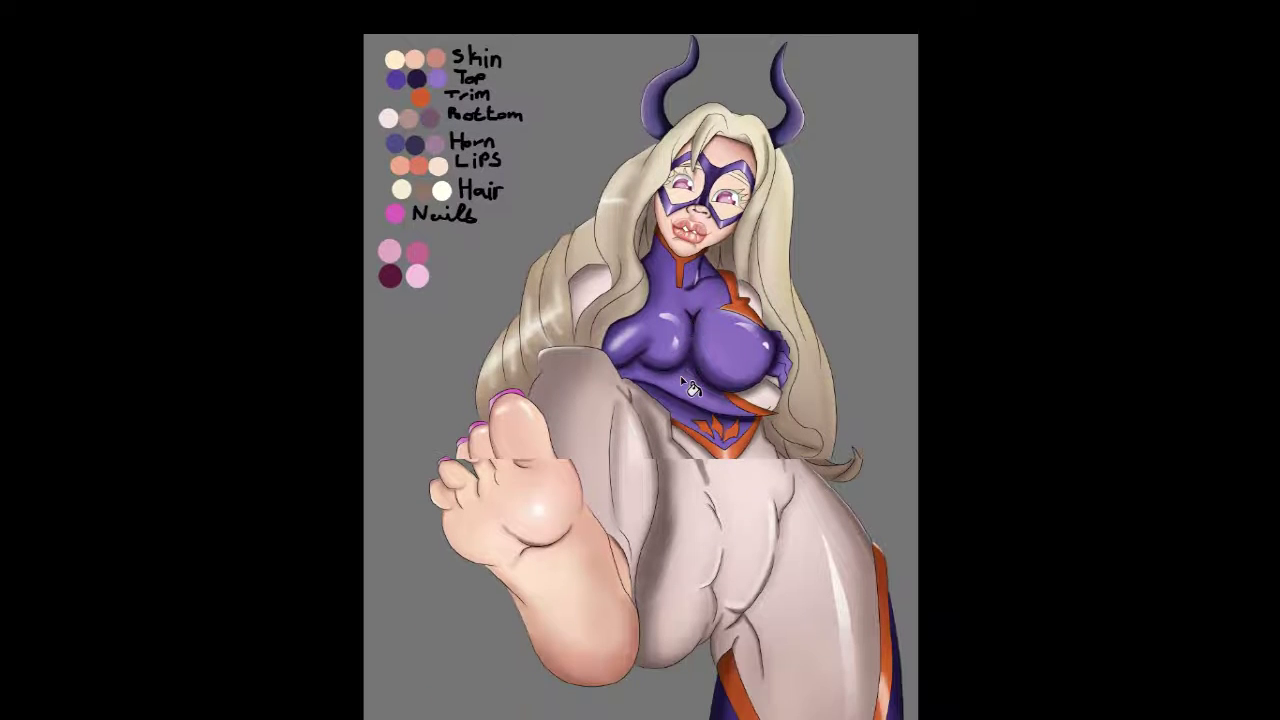
scroll(690, 388, up, 4)
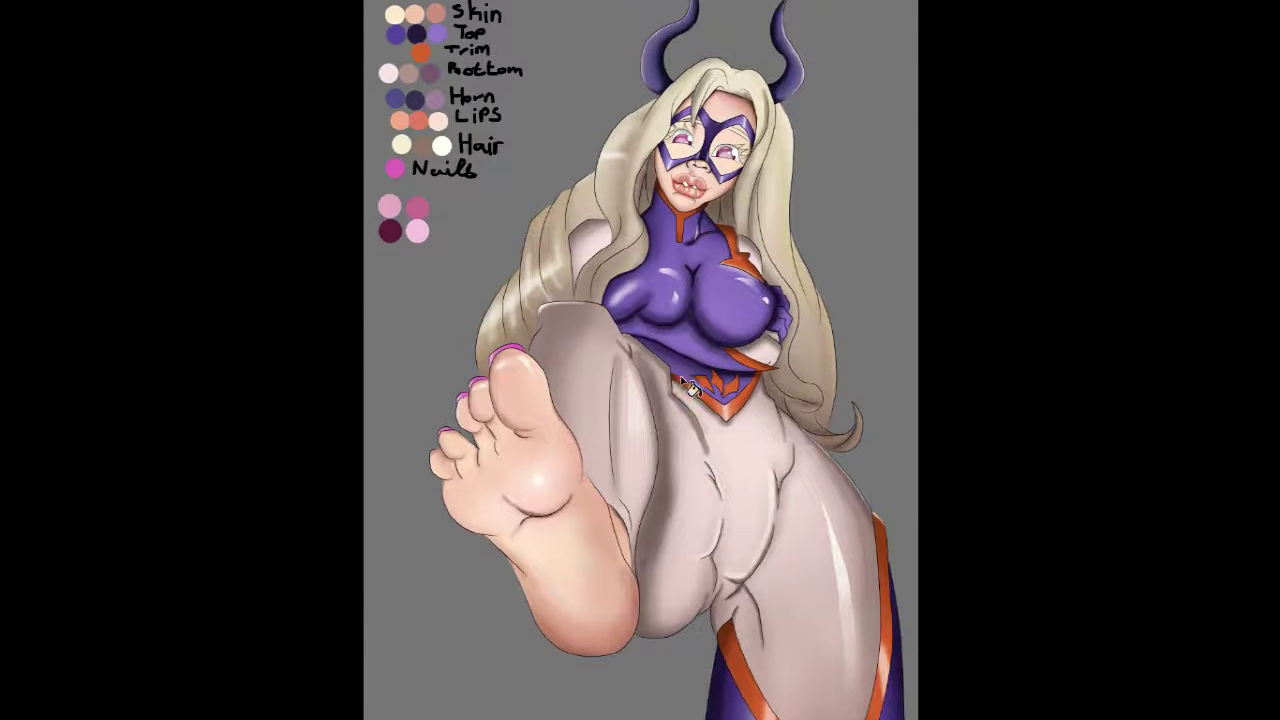
scroll(690, 388, down, 6)
scroll(682, 381, up, 5)
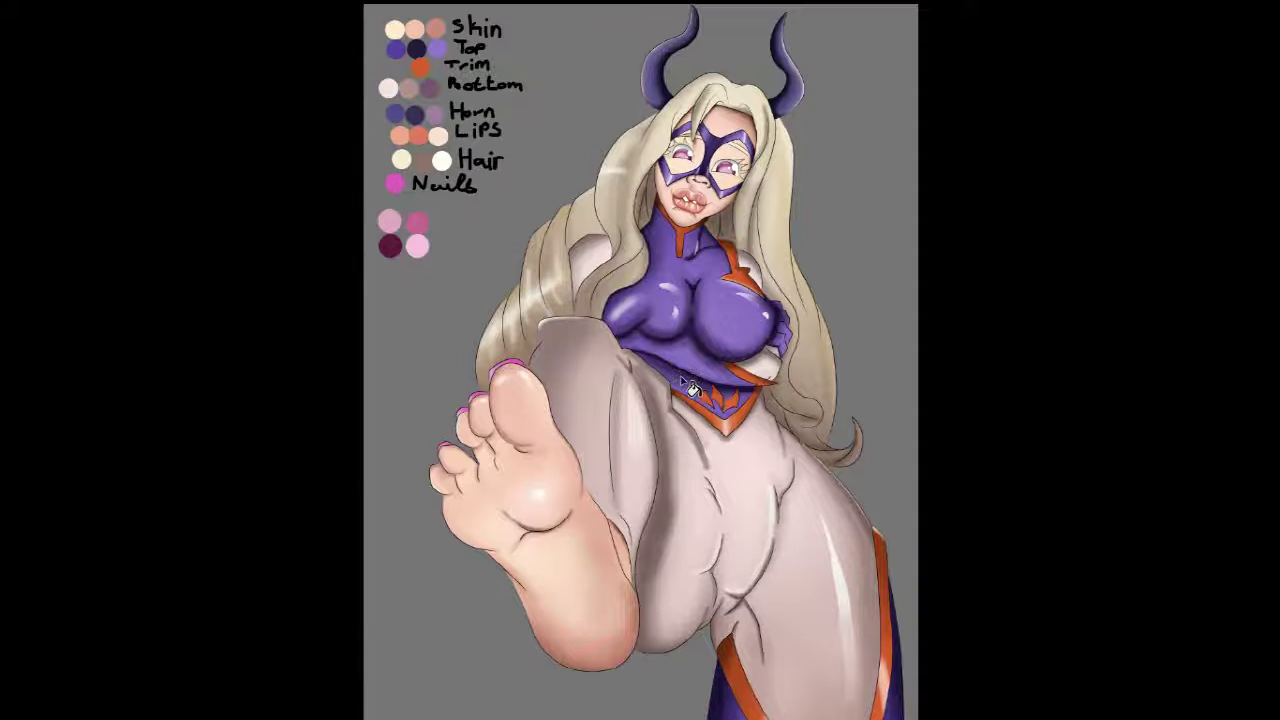
key(f)
key(alt+f)
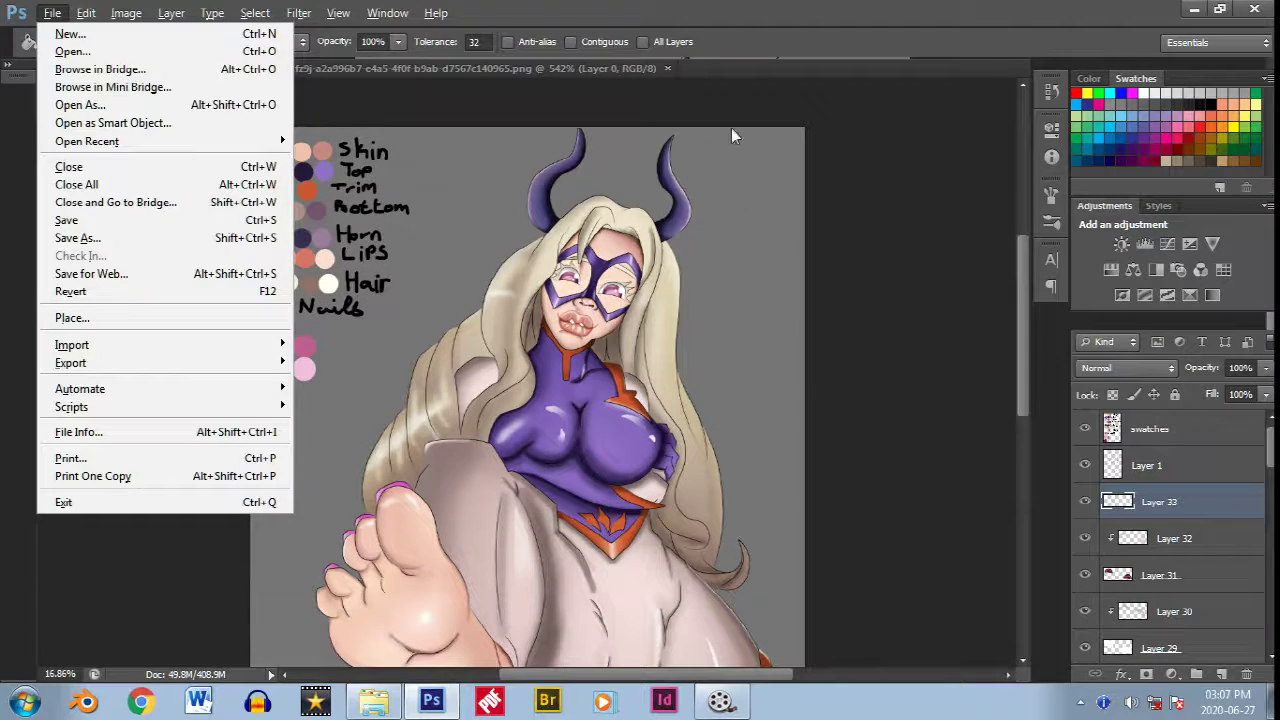
key(Escape)
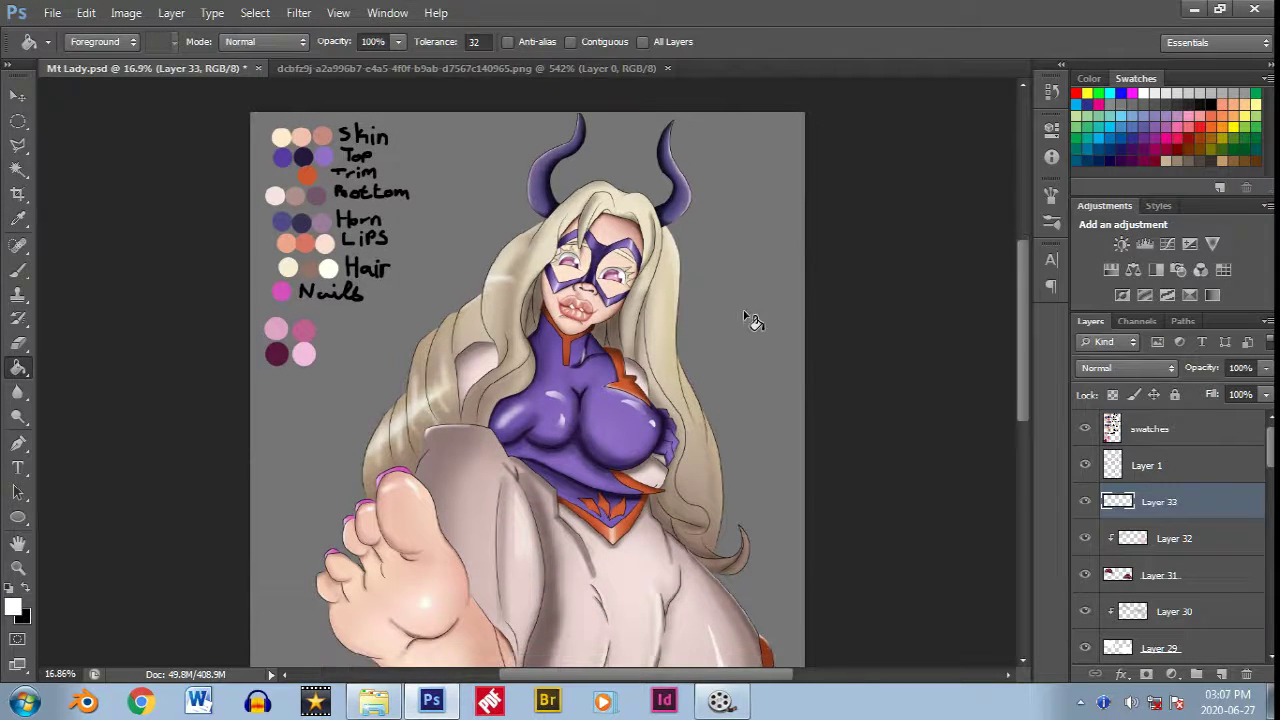